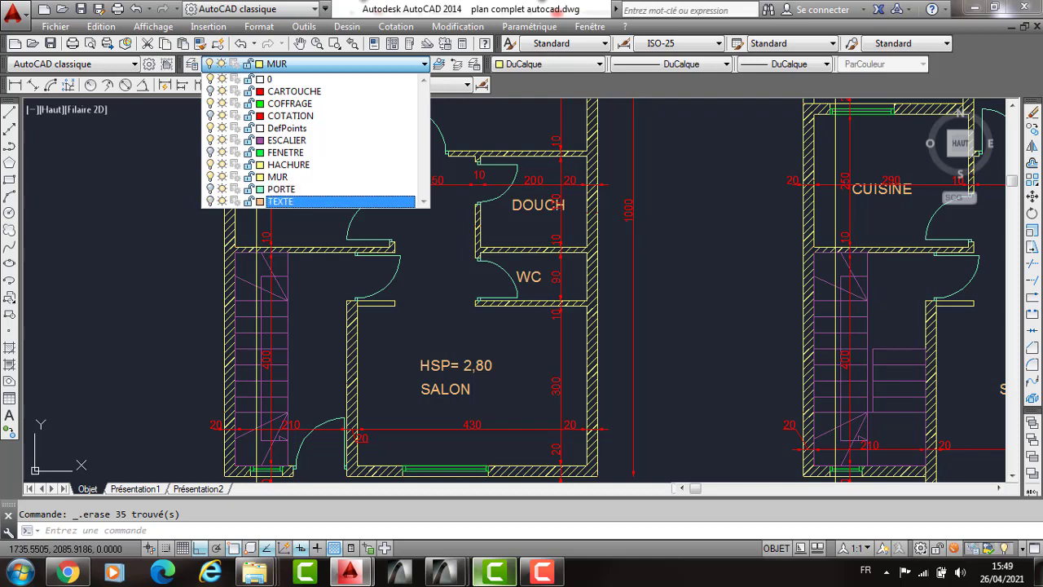
# Turn off the TEXTE, COTATION, PORTE and FENETRE layers to hide texts, dimensions, doors and windows.
pyautogui.click(275, 69)
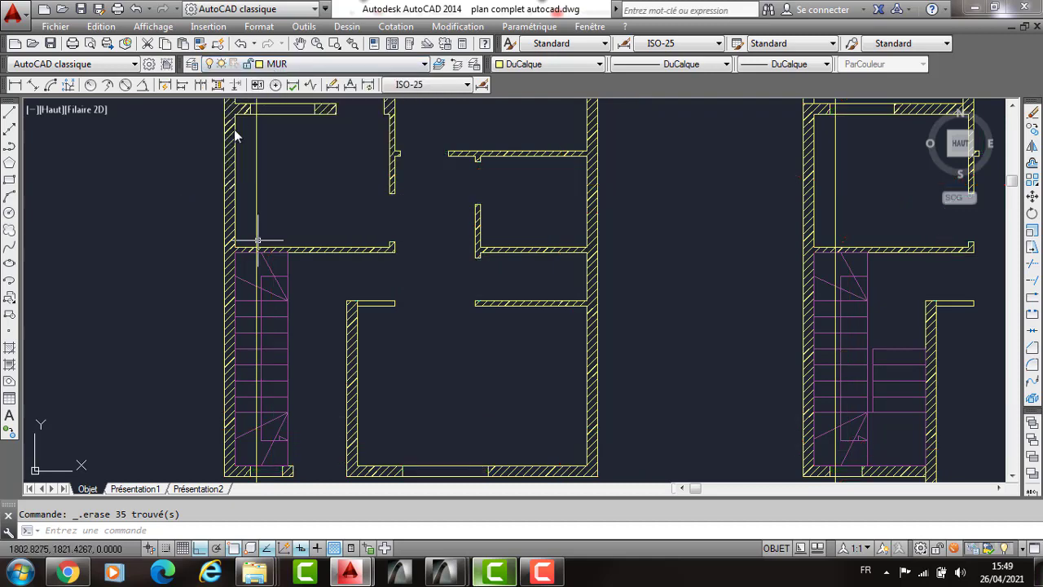
pyautogui.click(310, 64)
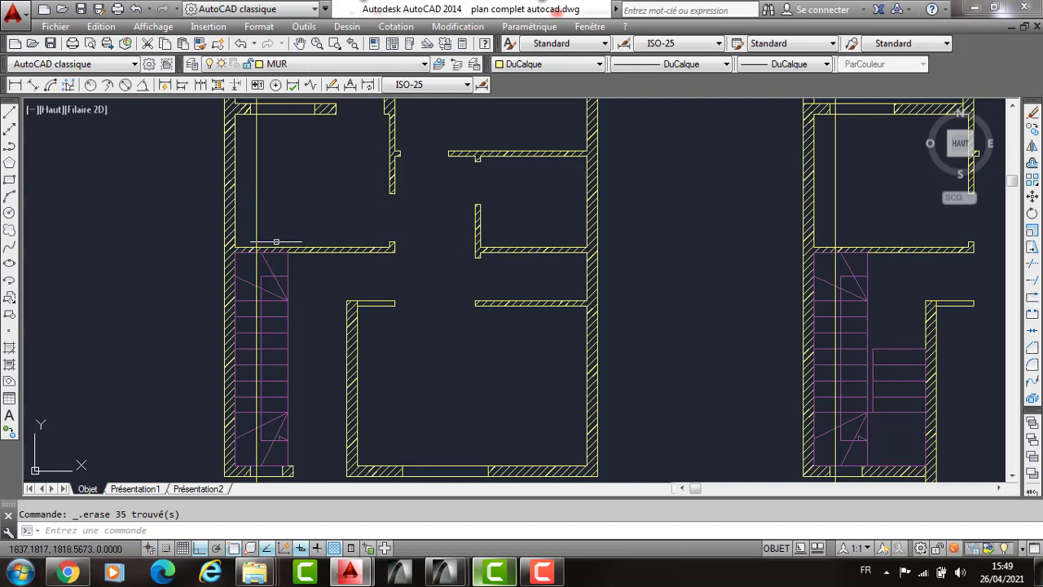
pyautogui.scroll(-2, 269, 269)
pyautogui.click(301, 134)
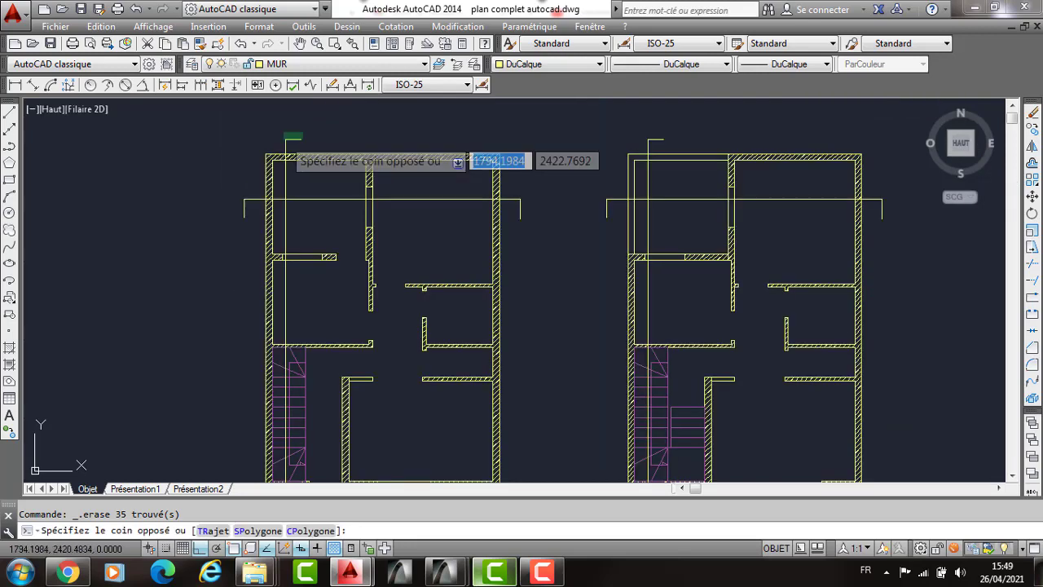
pyautogui.click(283, 138)
pyautogui.click(256, 197)
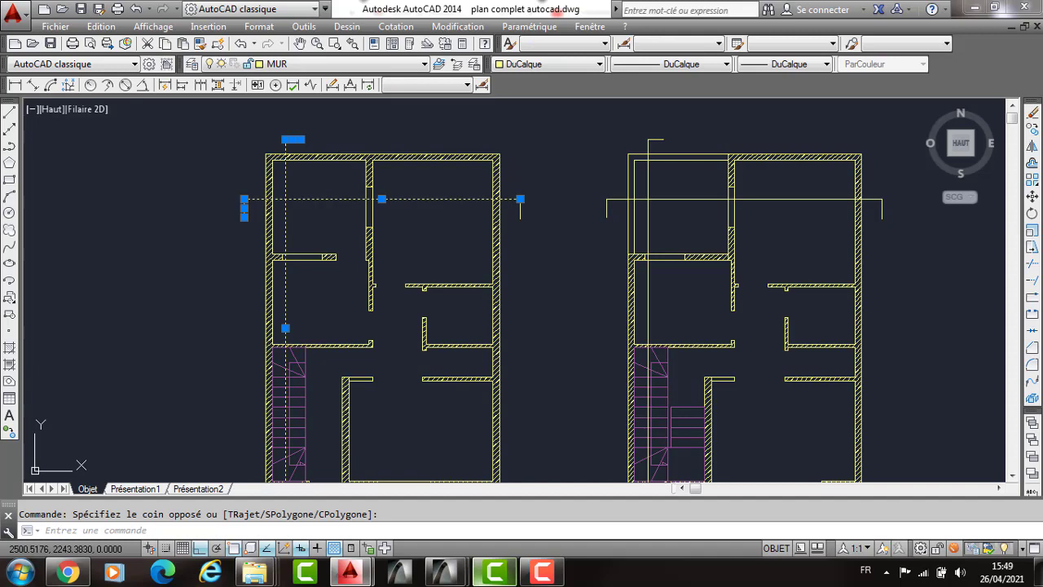
pyautogui.click(523, 202)
pyautogui.scroll(-2, 522, 202)
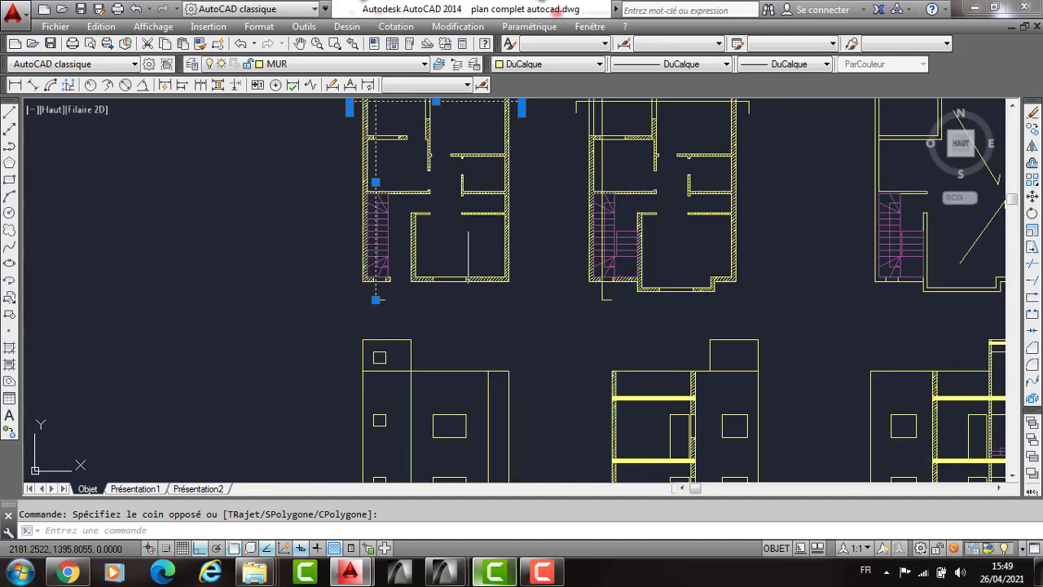
pyautogui.scroll(2, 351, 349)
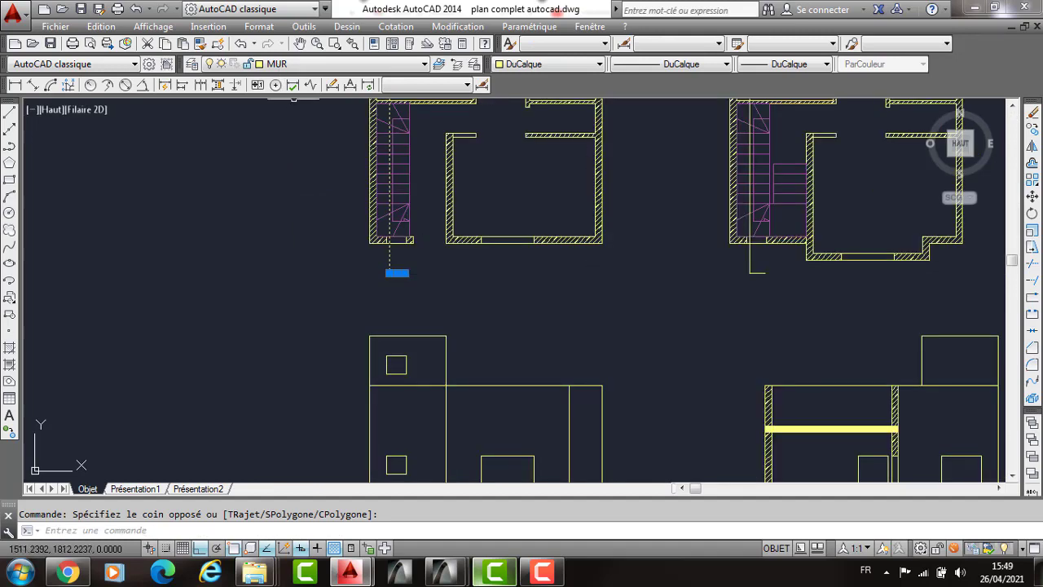
# Turn off the HACHURE layer to hide the wall hatching and recentre the floor plans.
pyautogui.click(281, 63)
pyautogui.click(207, 167)
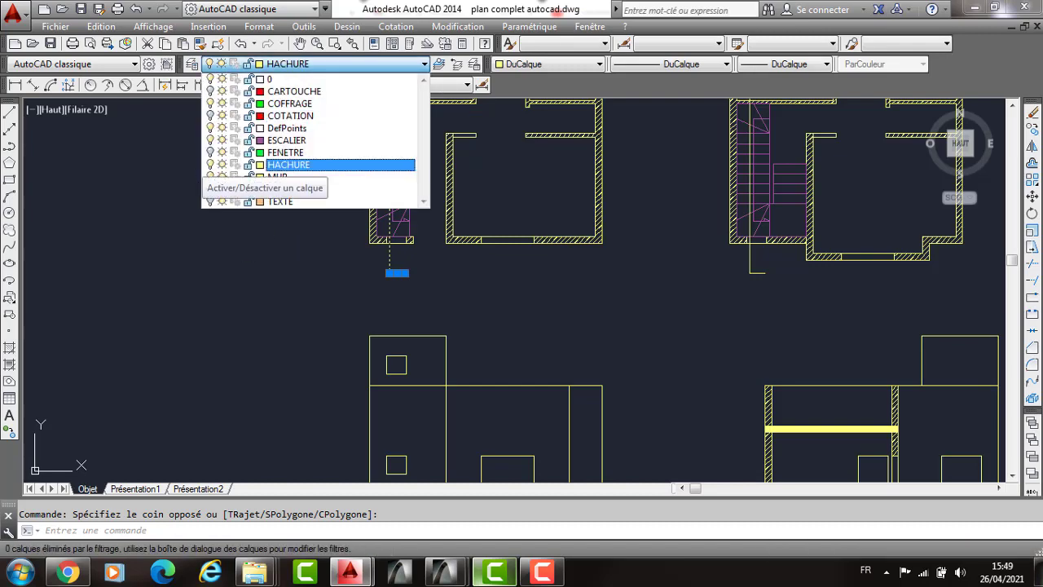
pyautogui.click(276, 187)
pyautogui.scroll(-3, 277, 187)
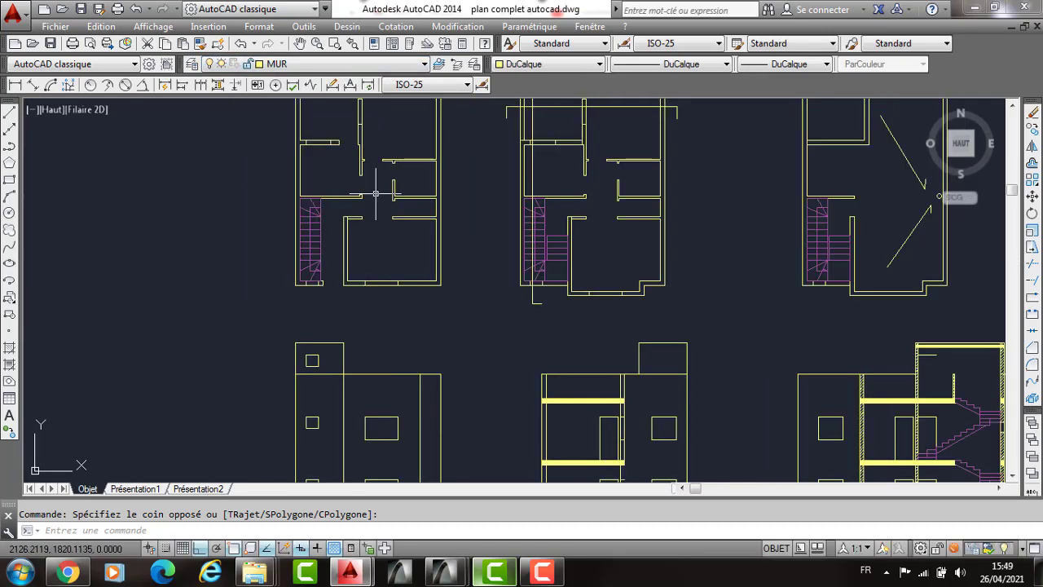
pyautogui.scroll(3, 314, 176)
pyautogui.moveTo(315, 176); pyautogui.dragTo(378, 131, button='middle')
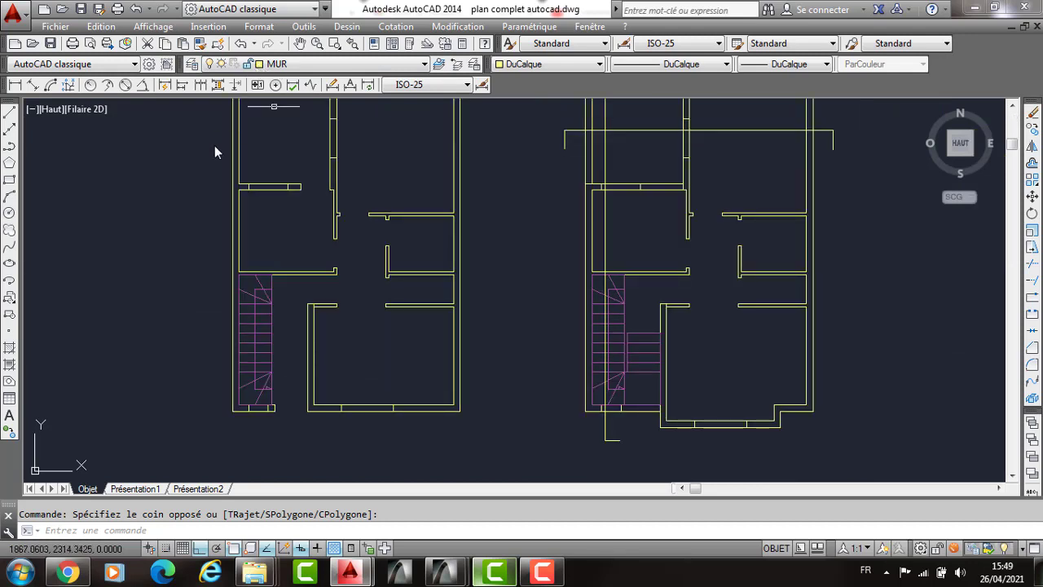
# Toggle the MUR layer lock and window-select the first floor plan.
pyautogui.click(309, 64)
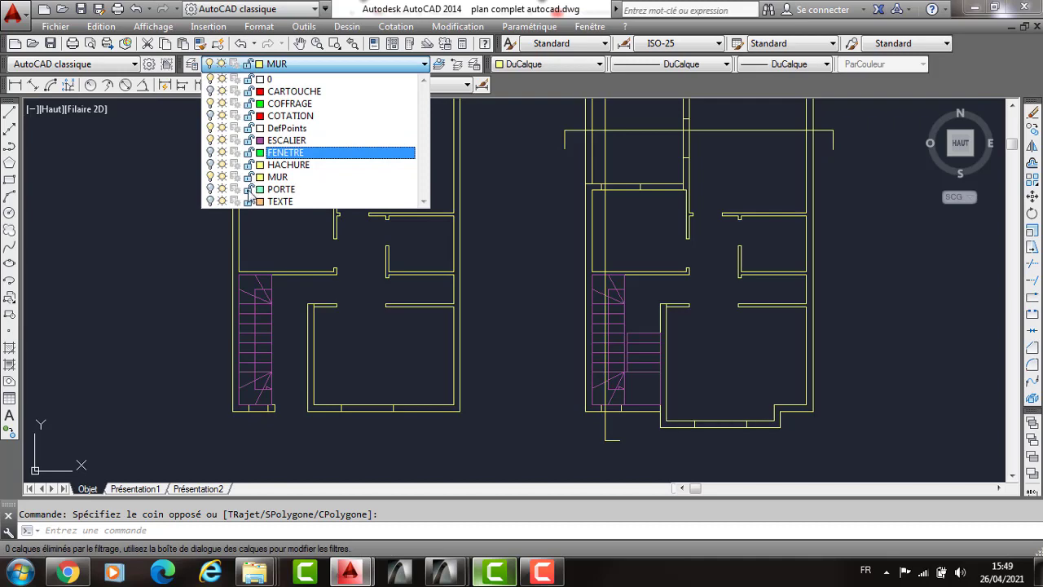
pyautogui.click(248, 177)
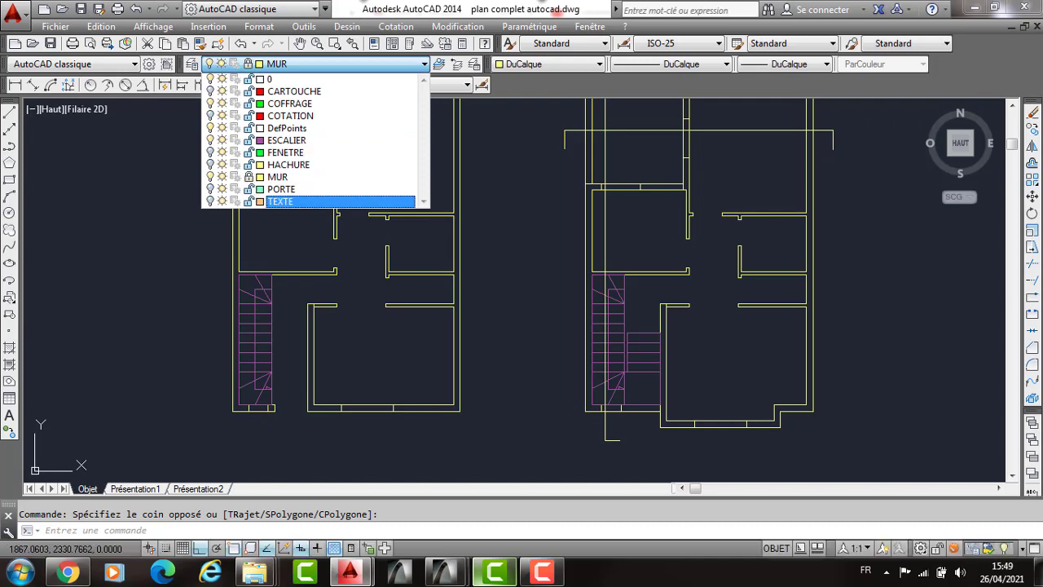
pyautogui.scroll(-4, 319, 158)
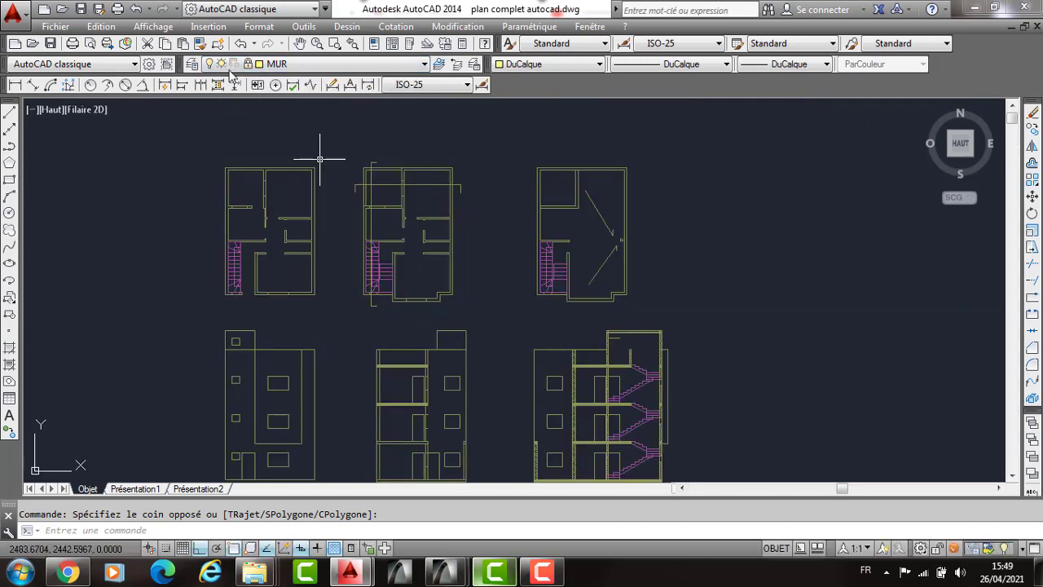
pyautogui.click(318, 158)
pyautogui.click(249, 171)
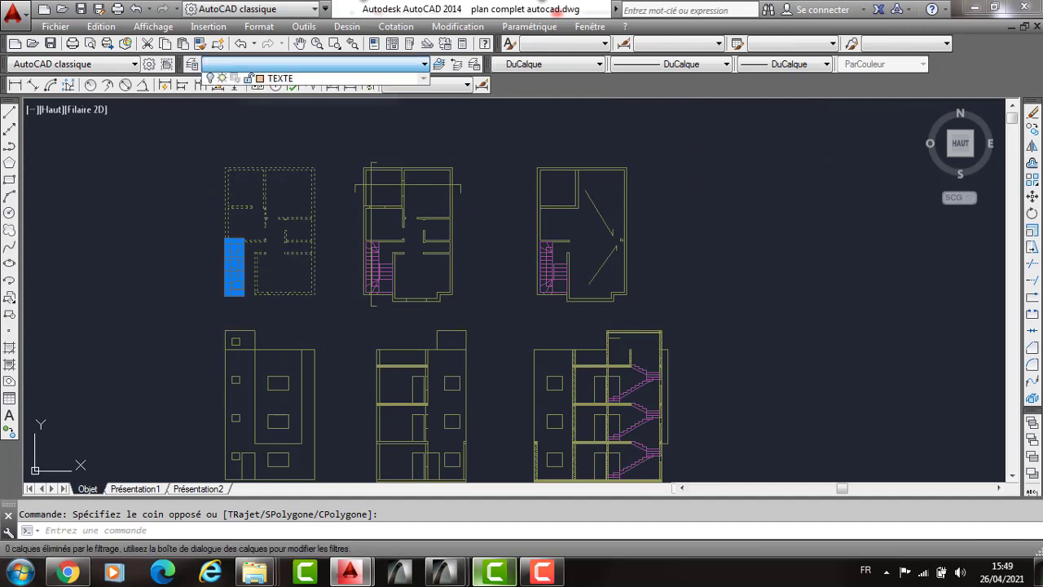
# Copy the bare-wall first floor plan with CP to the right of the third plan.
pyautogui.click(277, 176)
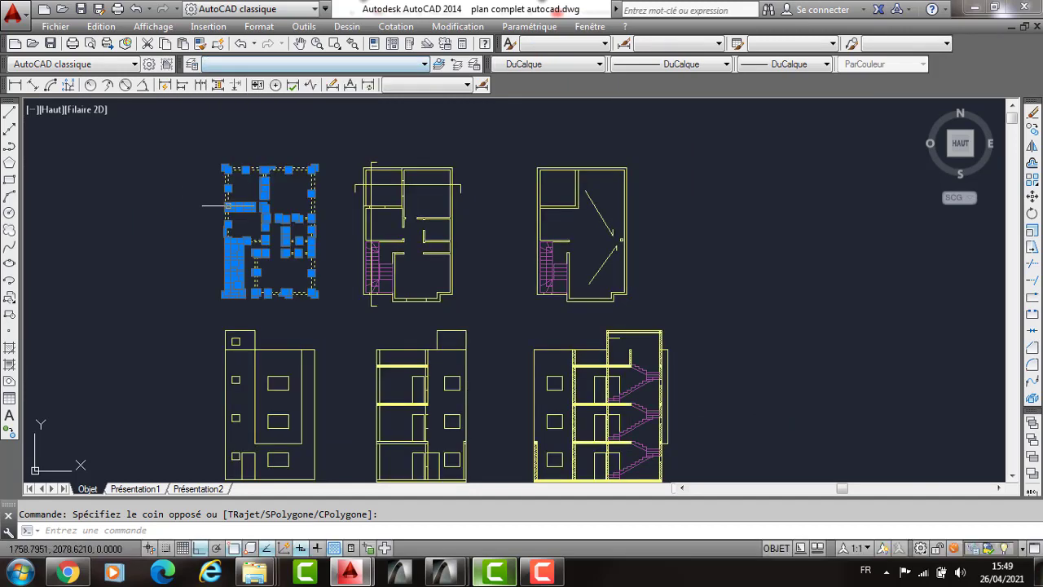
pyautogui.click(319, 161)
pyautogui.click(215, 300)
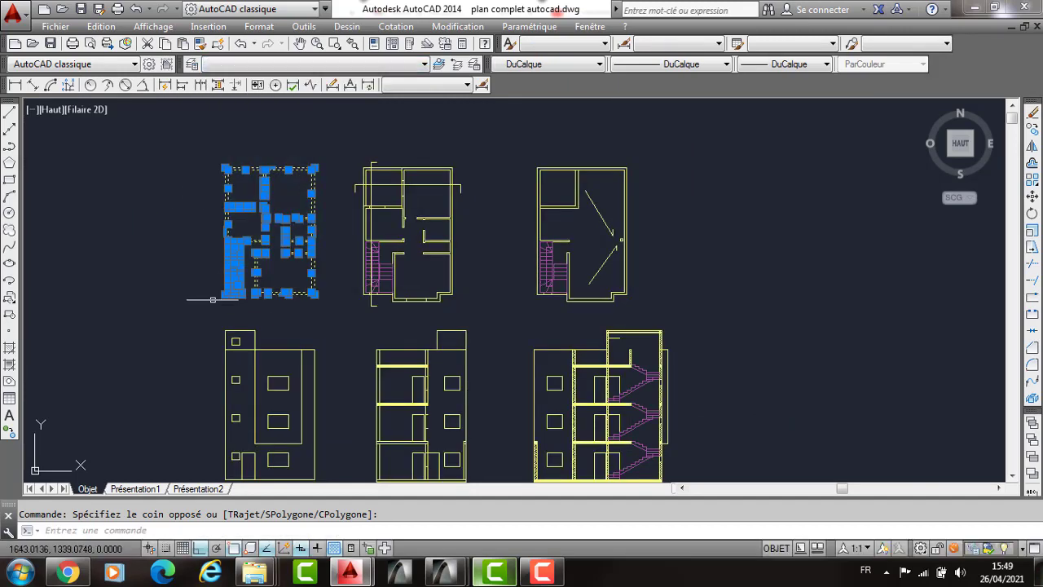
pyautogui.write('cp')
pyautogui.press('Return')
pyautogui.click(226, 294)
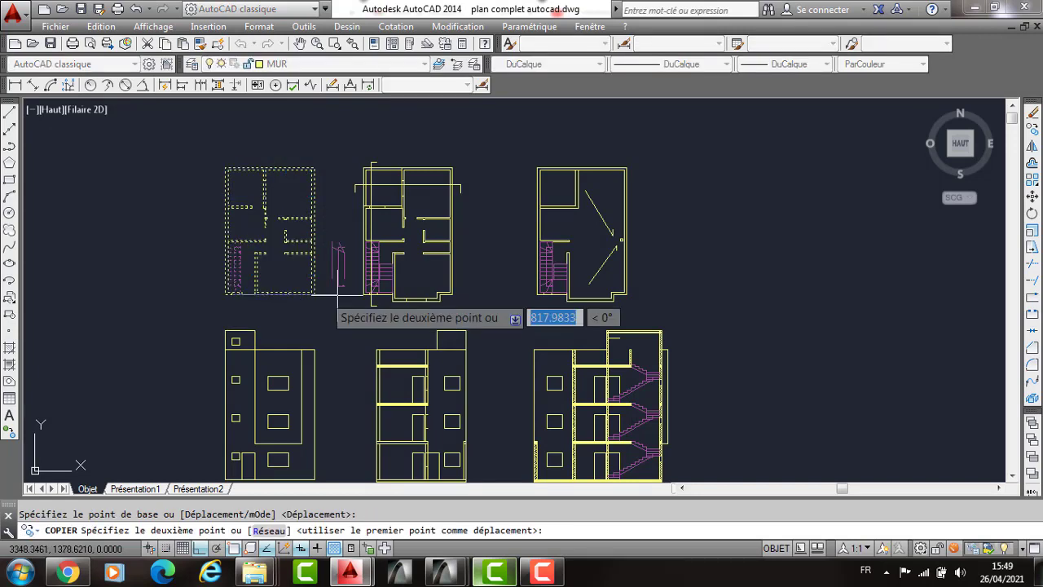
pyautogui.click(748, 283)
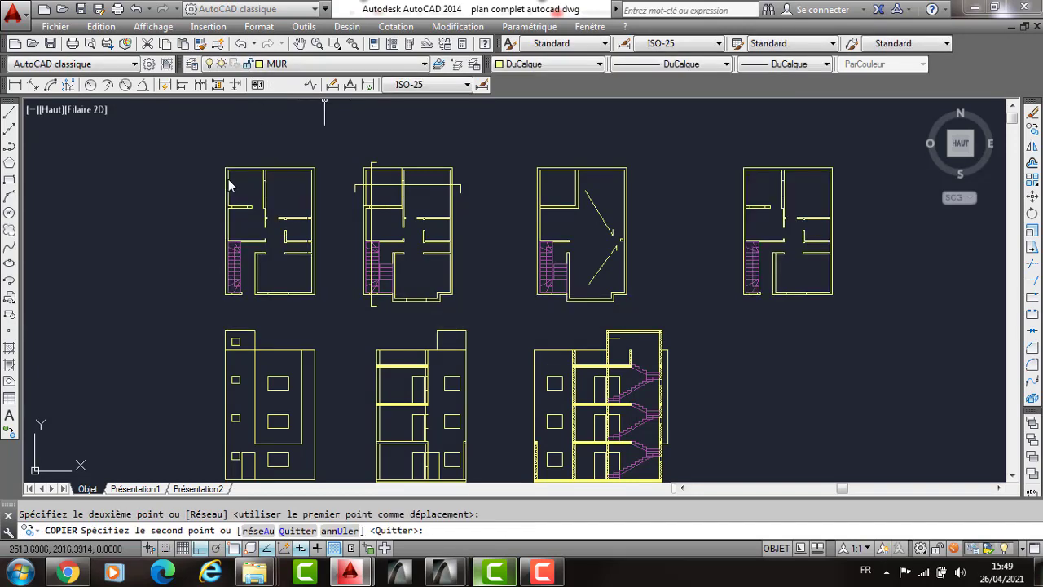
pyautogui.click(310, 63)
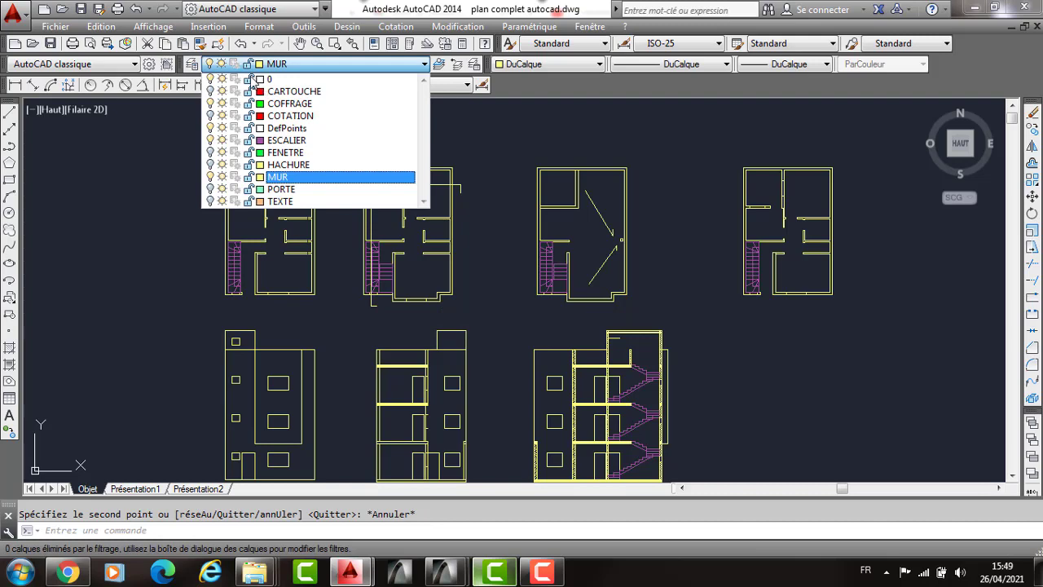
pyautogui.click(247, 85)
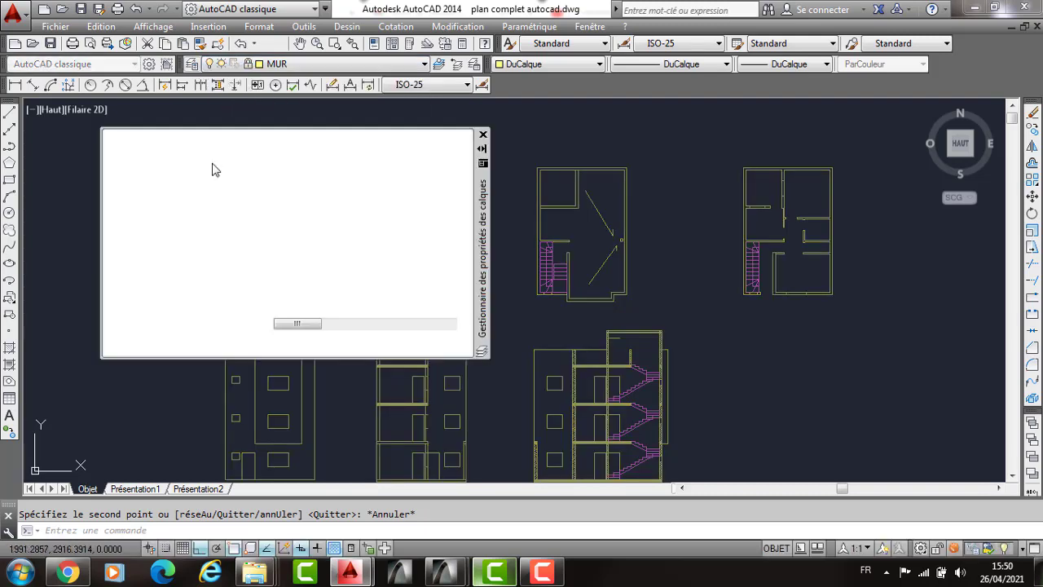
# Create the layer poutre with red colour 10 and set it as current.
pyautogui.click(209, 161)
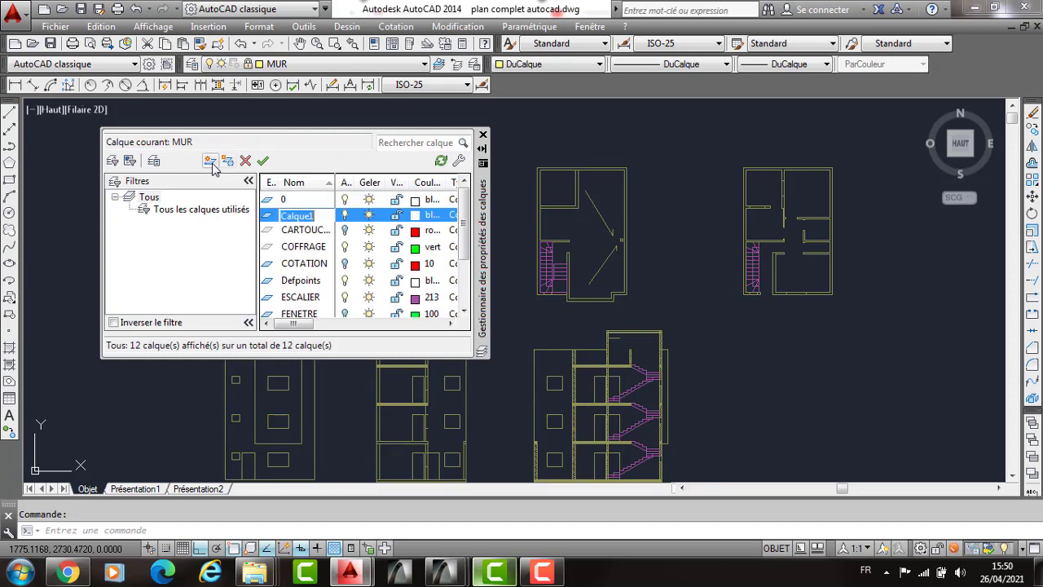
pyautogui.write('poutre')
pyautogui.press('Return')
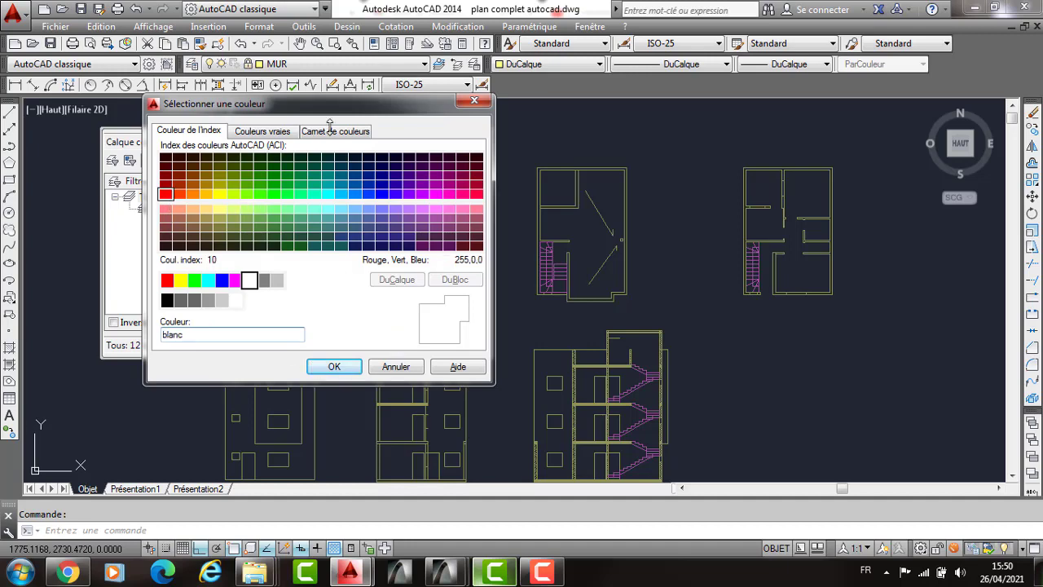
pyautogui.click(166, 193)
pyautogui.click(334, 366)
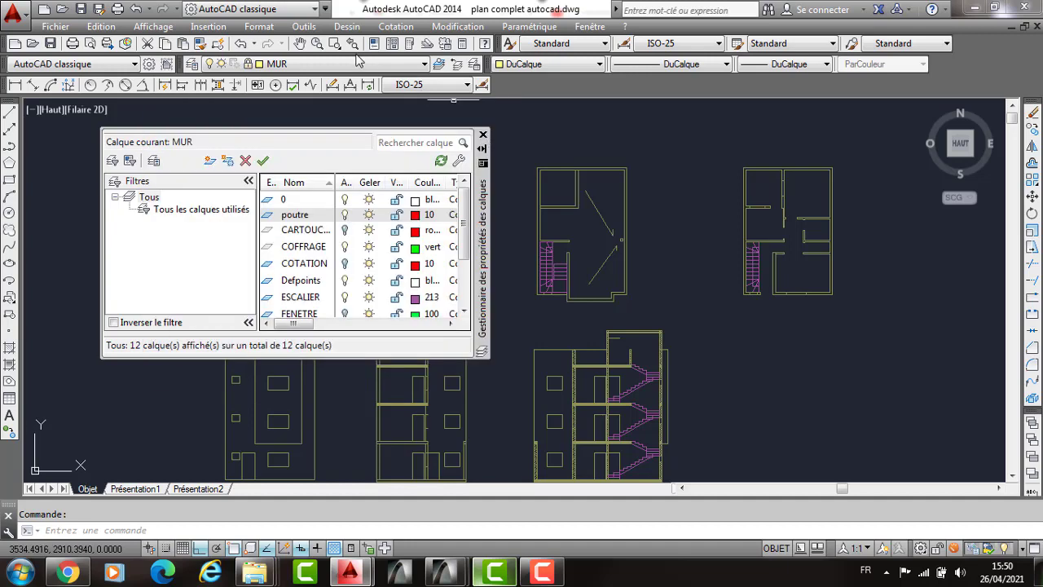
pyautogui.press('Escape')
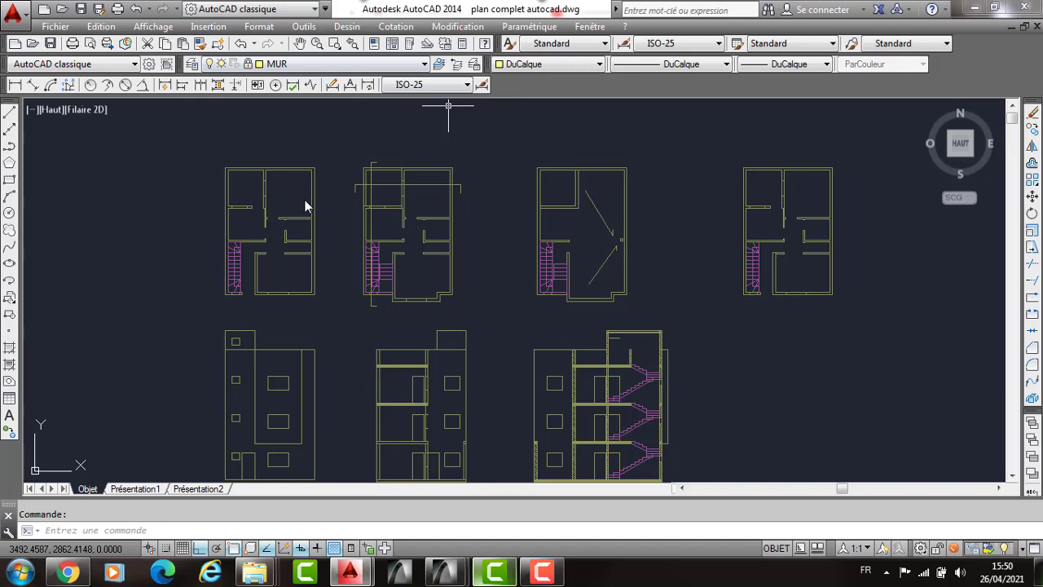
pyautogui.click(326, 63)
pyautogui.click(281, 261)
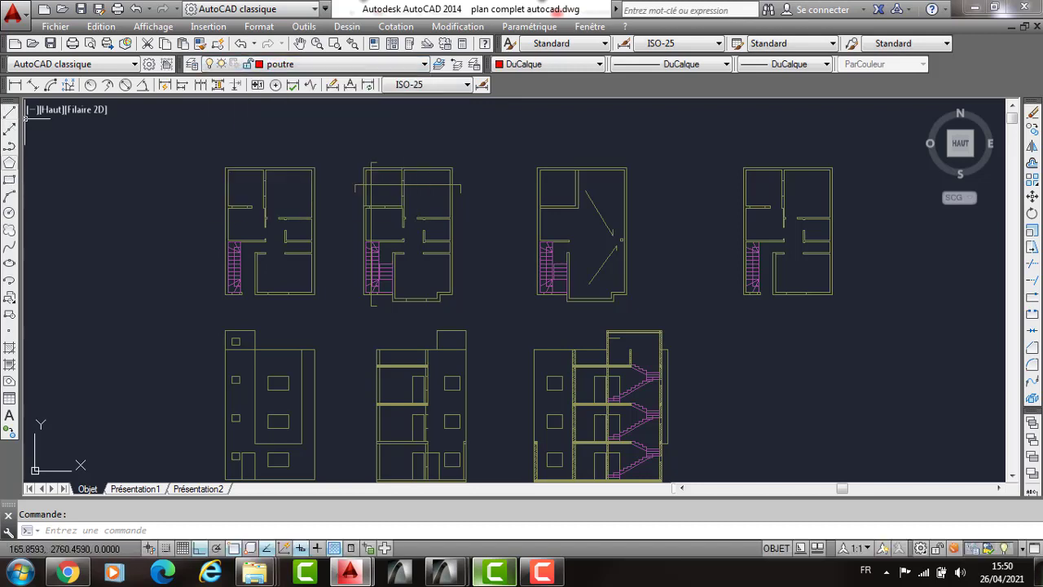
# Draw a red rectangle from the copied plan's top-left to its bottom-right outer corner.
pyautogui.click(10, 178)
pyautogui.scroll(3, 758, 139)
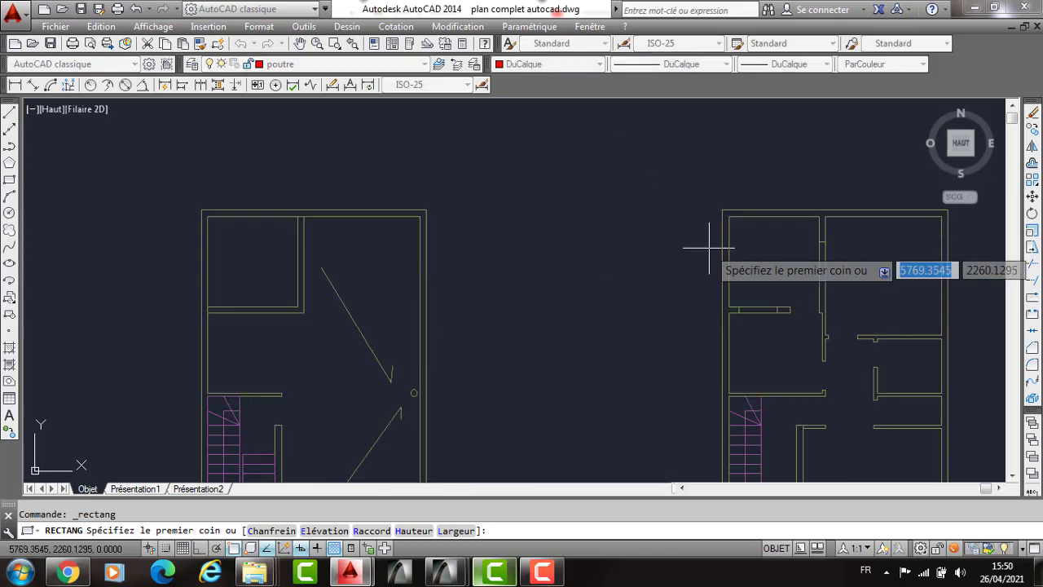
pyautogui.click(769, 244)
pyautogui.moveTo(825, 336); pyautogui.dragTo(612, 123, button='middle')
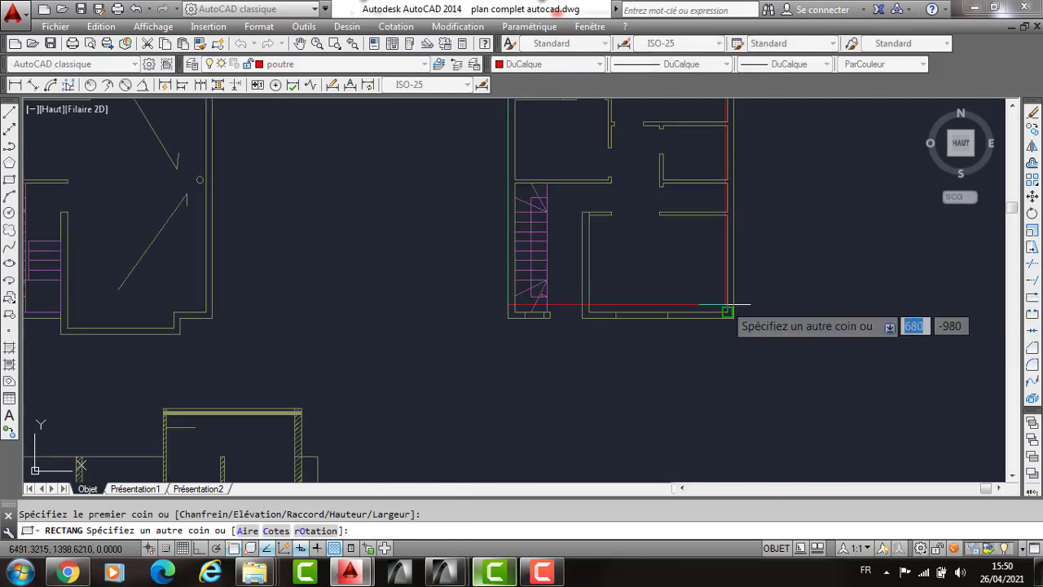
pyautogui.click(727, 308)
pyautogui.scroll(2, 627, 288)
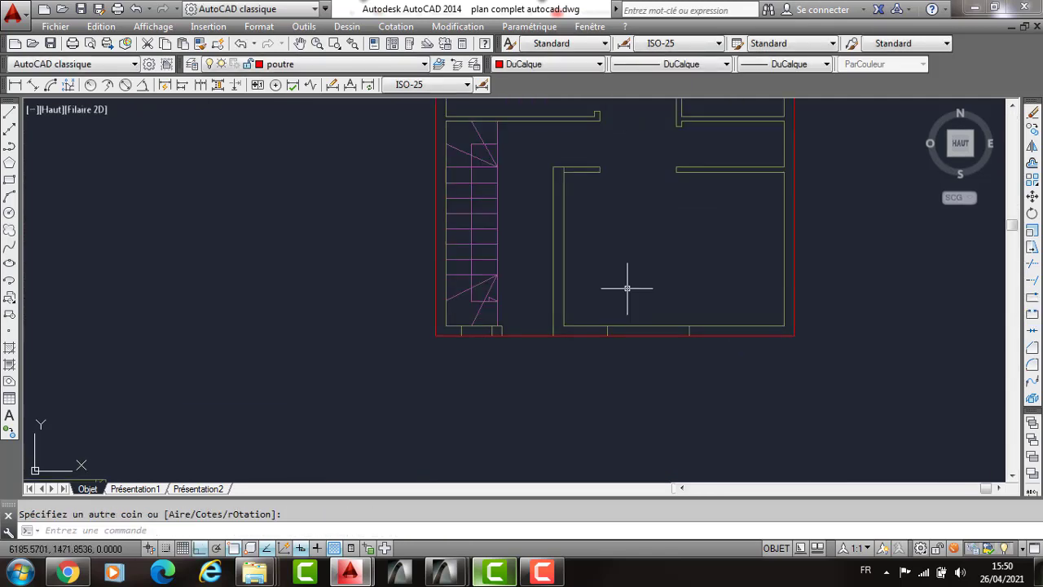
pyautogui.write('dec')
pyautogui.press('Return')
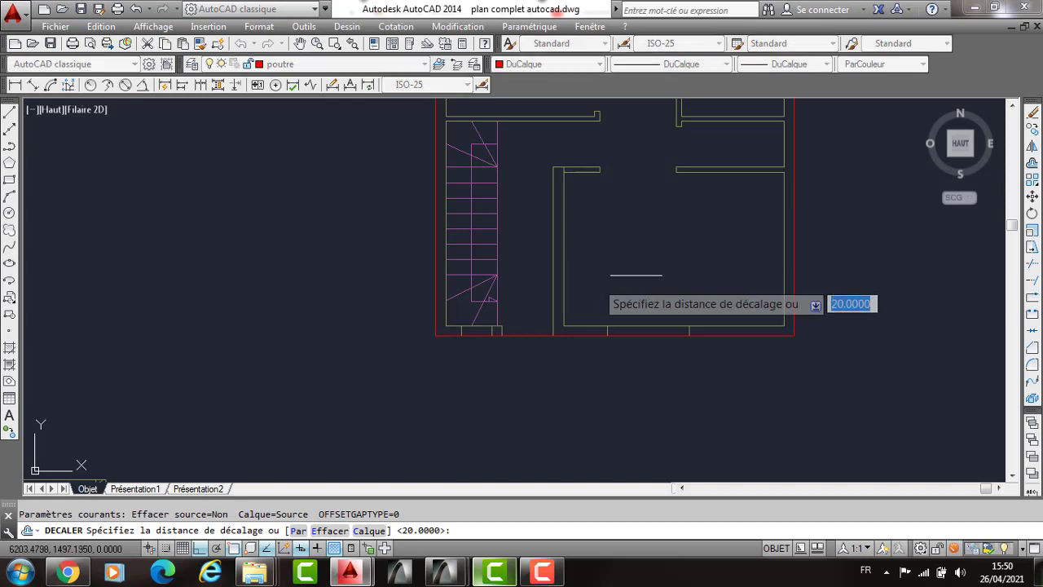
# Offset the red rectangle outline 20 units inward to form a double outline.
pyautogui.moveTo(761, 263); pyautogui.dragTo(632, 298, button='middle')
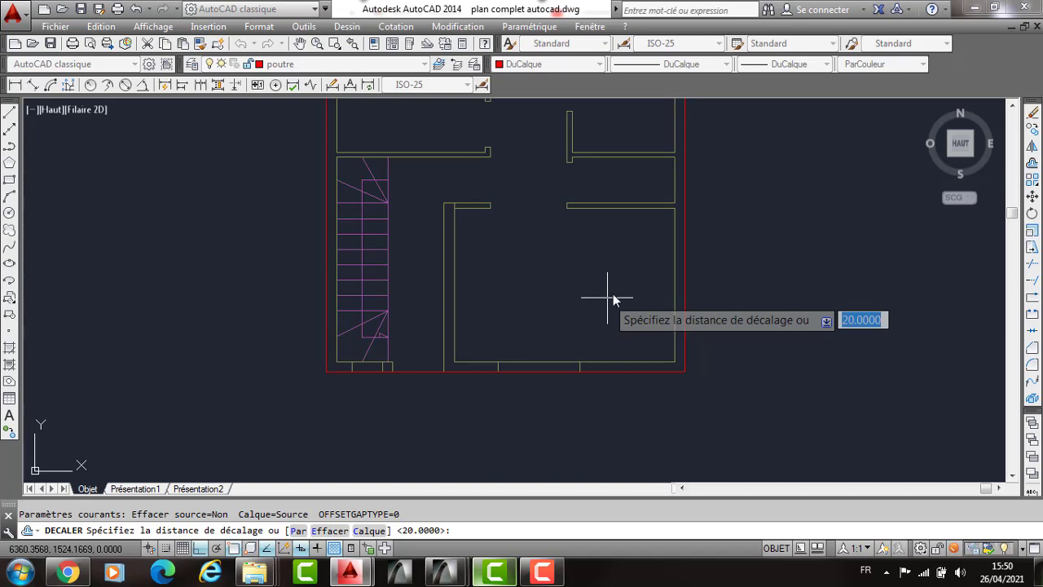
pyautogui.write('é(')
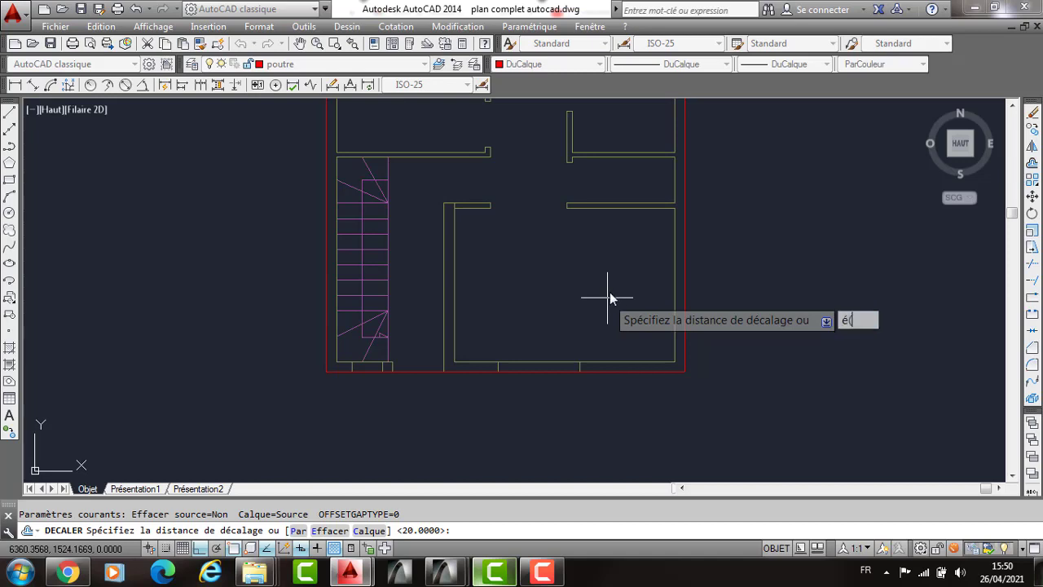
pyautogui.press('BackSpace')
pyautogui.press('BackSpace')
pyautogui.write('2')
pyautogui.write('0')
pyautogui.press('Return')
pyautogui.click(597, 372)
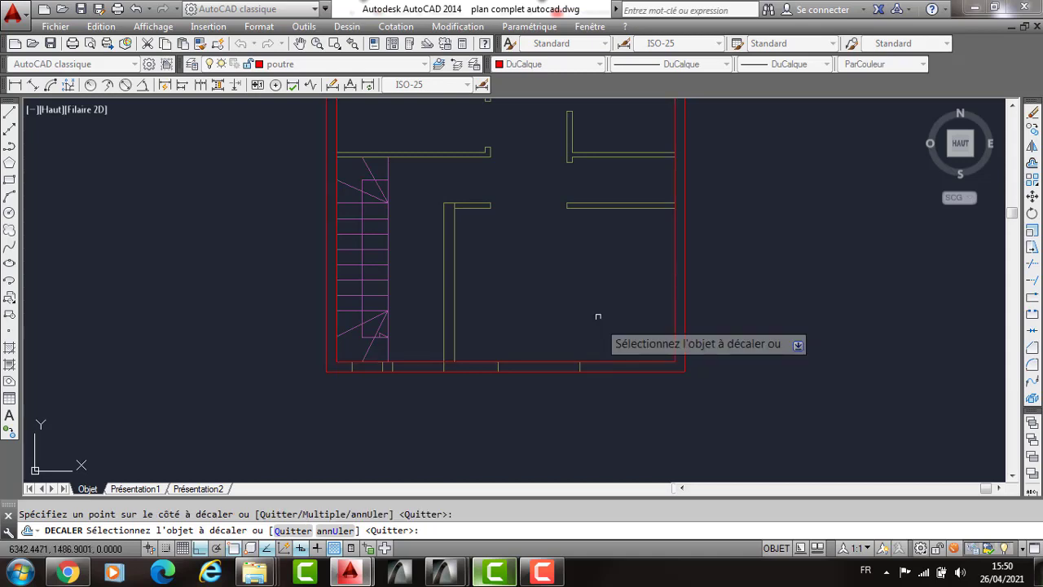
pyautogui.press('Escape')
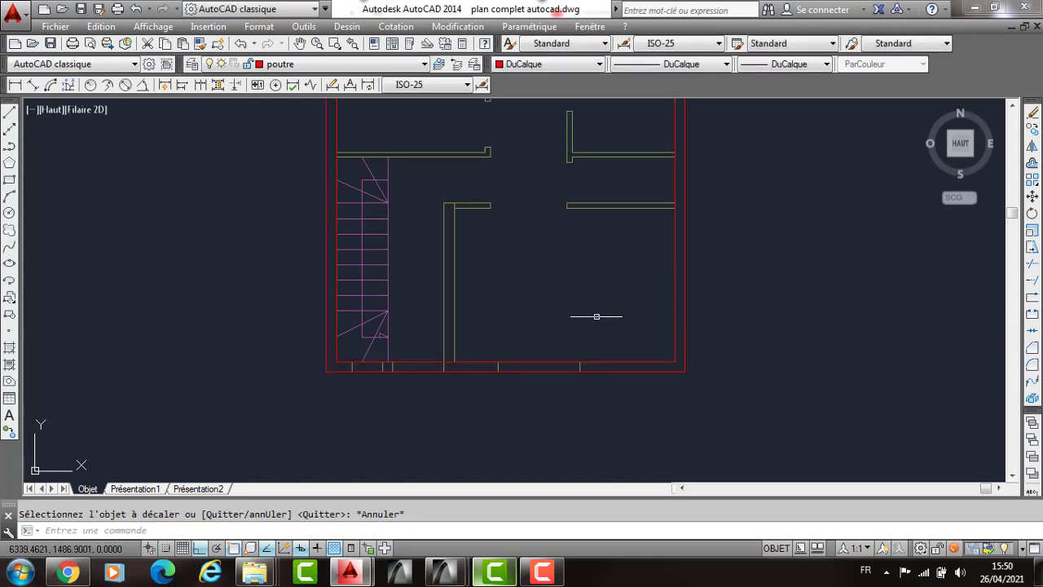
pyautogui.write('l')
pyautogui.press('Return')
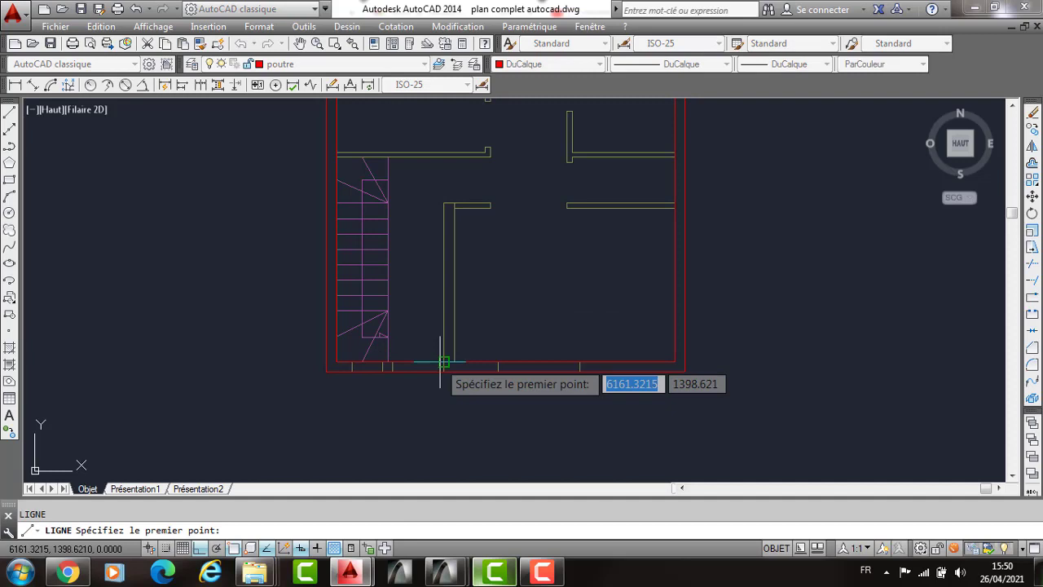
# Draw a red beam line from the wall endpoint, 400 up and 210 left to the stair.
pyautogui.click(440, 361)
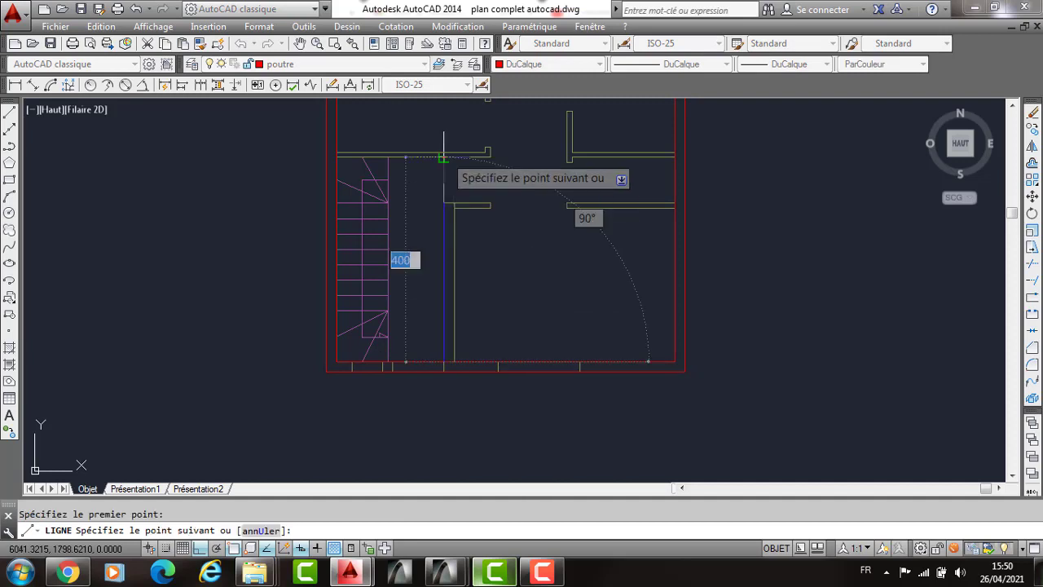
pyautogui.click(443, 158)
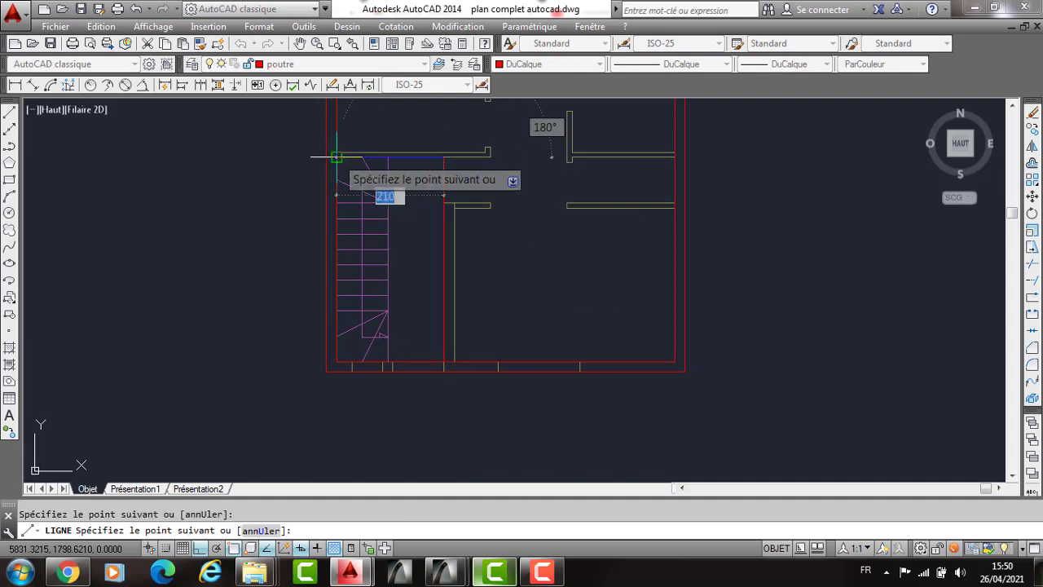
pyautogui.click(337, 157)
pyautogui.press('Return')
pyautogui.scroll(2, 338, 156)
# Offset both beam segments 20 inward to create the double beam edges.
pyautogui.write('D')
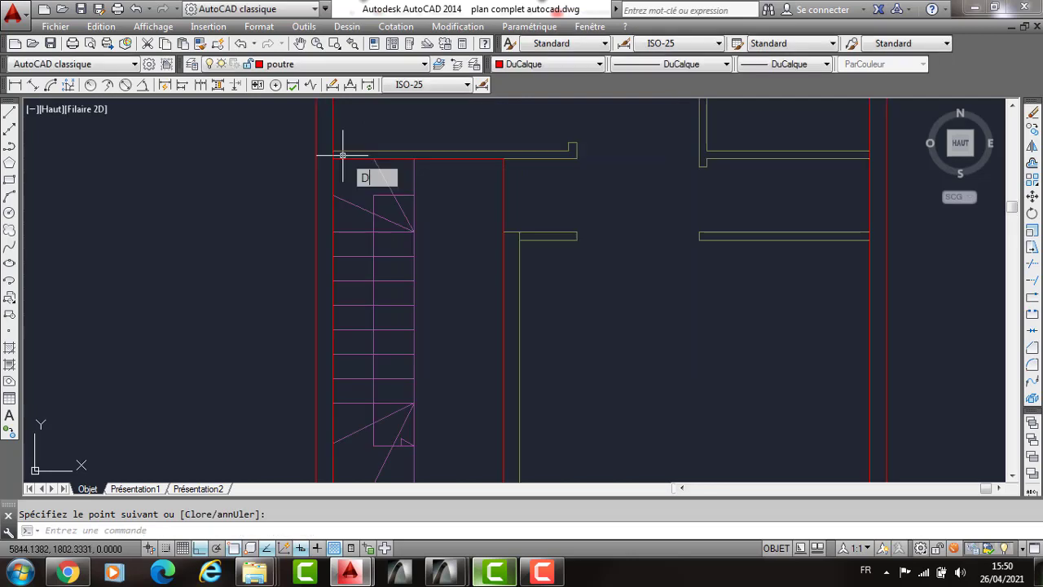
pyautogui.press('Return')
pyautogui.press('Return')
pyautogui.click(415, 157)
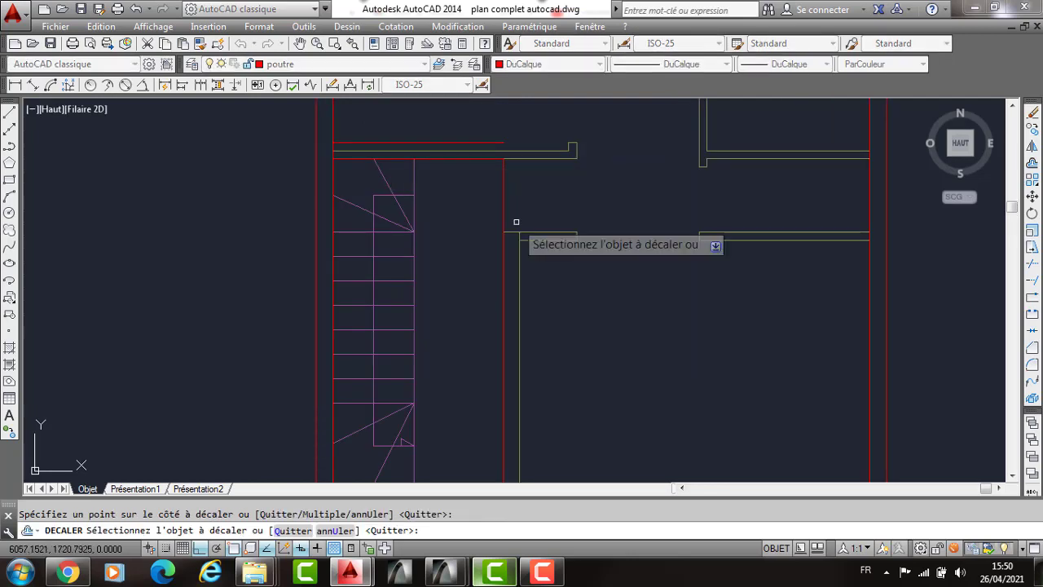
pyautogui.click(515, 222)
pyautogui.click(558, 196)
pyautogui.write('X')
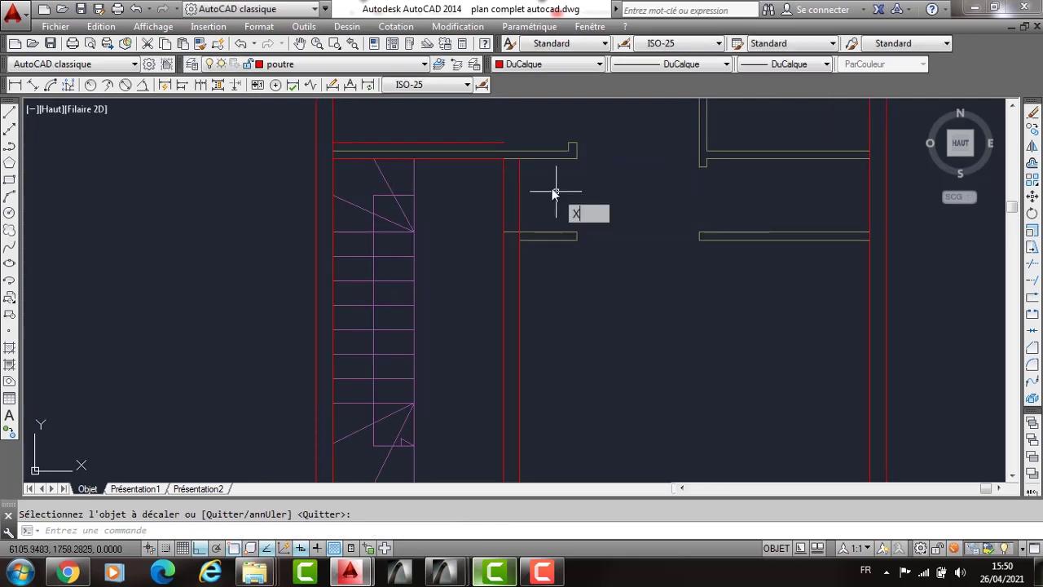
pyautogui.press('Escape')
pyautogui.write('cg')
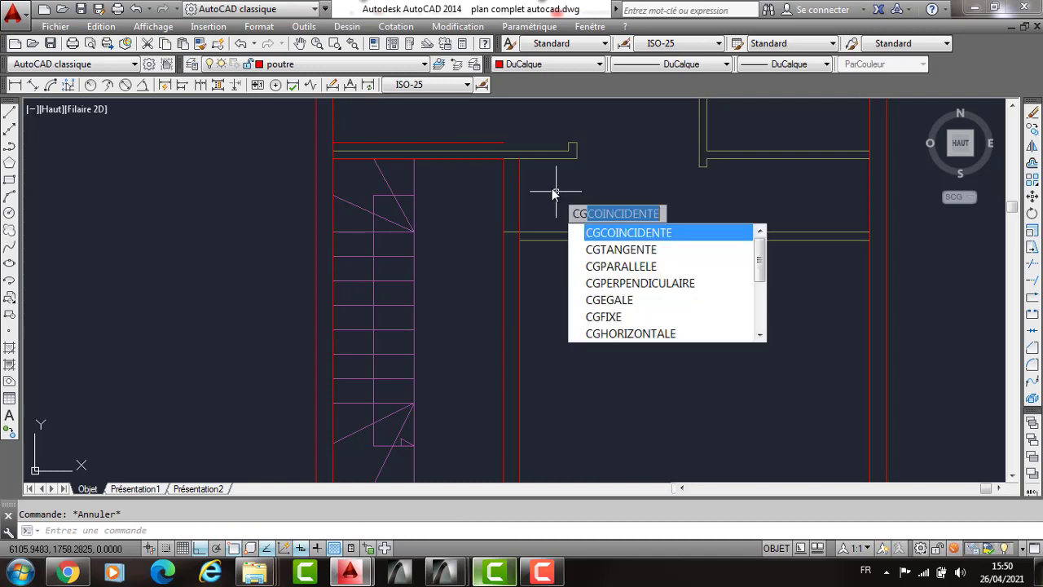
pyautogui.write('c')
pyautogui.press('BackSpace')
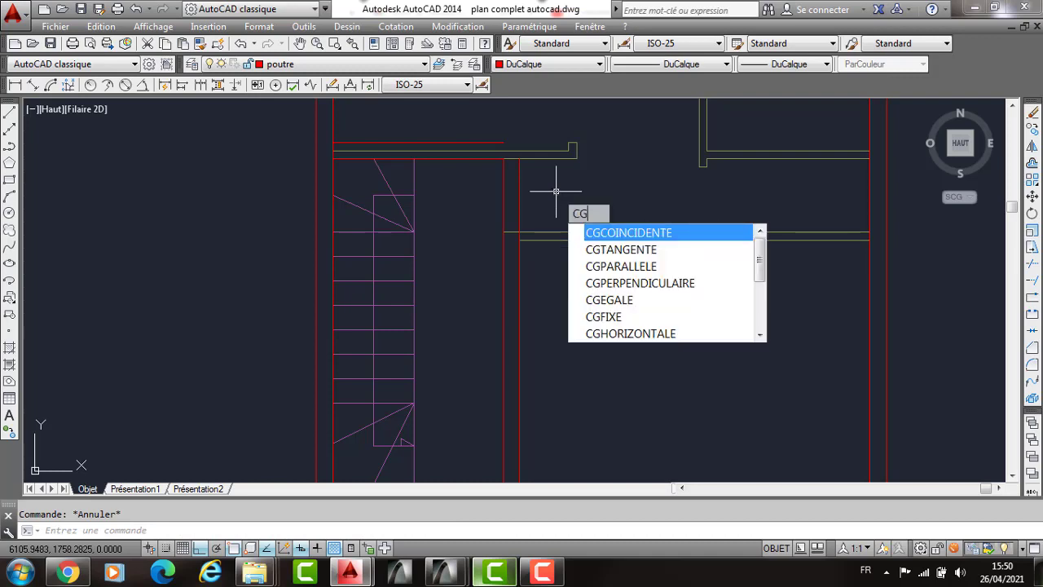
pyautogui.press('BackSpace')
pyautogui.press('Return')
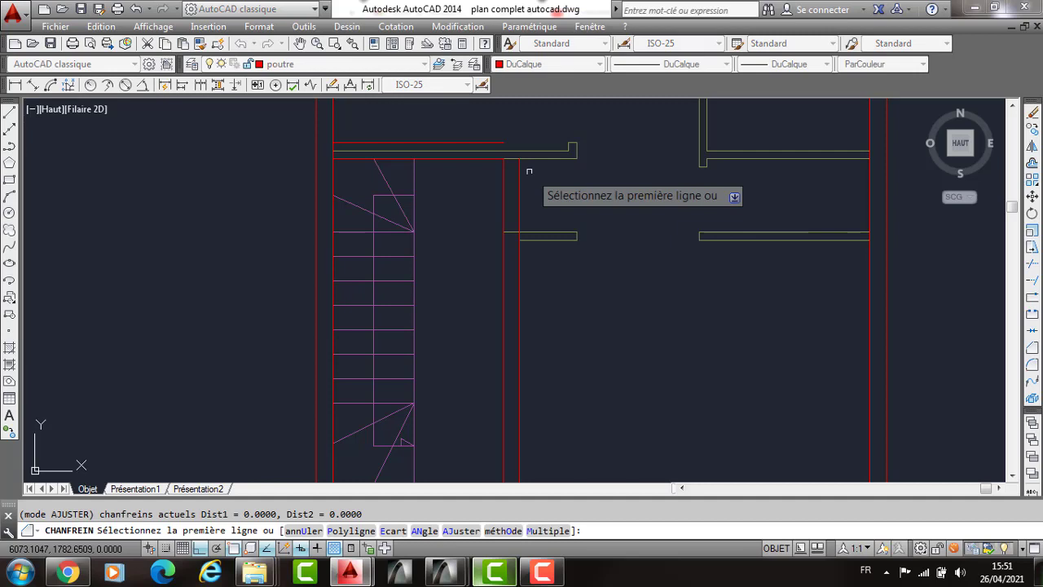
# Extend both horizontal red beam edges with PR to the right-hand wall.
pyautogui.click(560, 159)
pyautogui.scroll(-4, 507, 151)
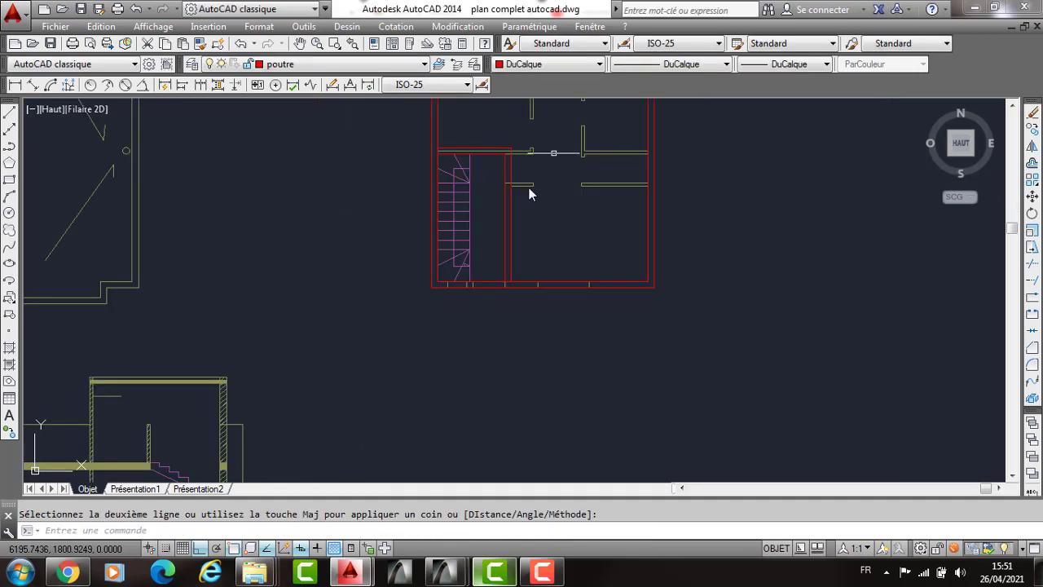
pyautogui.scroll(2, 528, 194)
pyautogui.write('P')
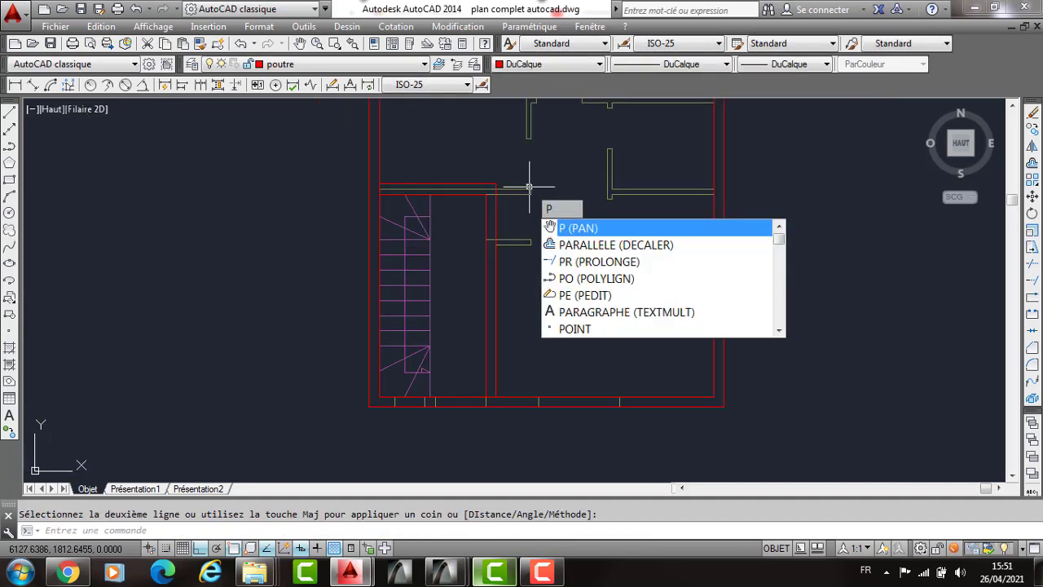
pyautogui.write('R')
pyautogui.press('Return')
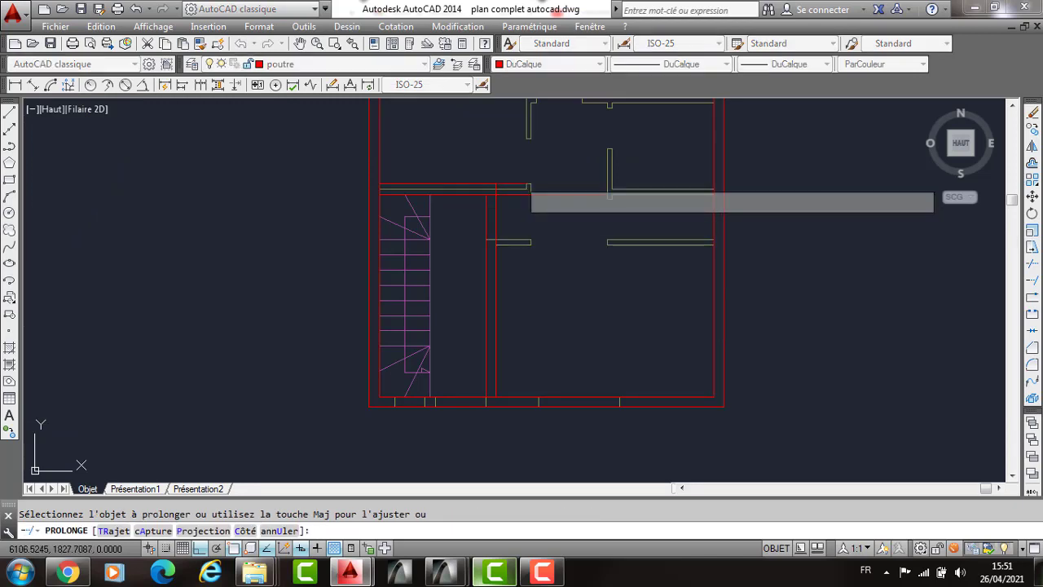
pyautogui.click(521, 186)
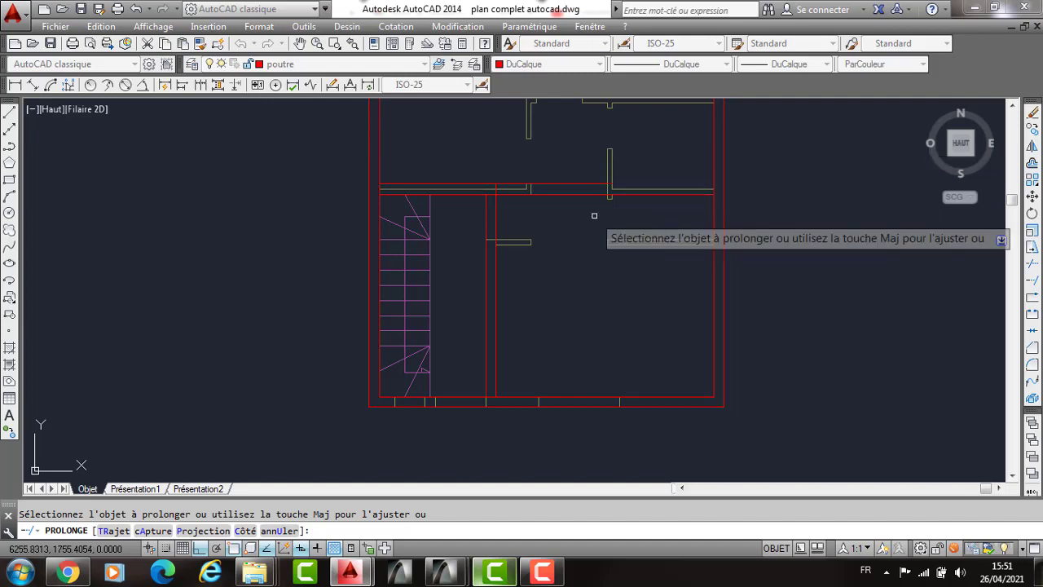
pyautogui.click(591, 160)
pyautogui.click(674, 183)
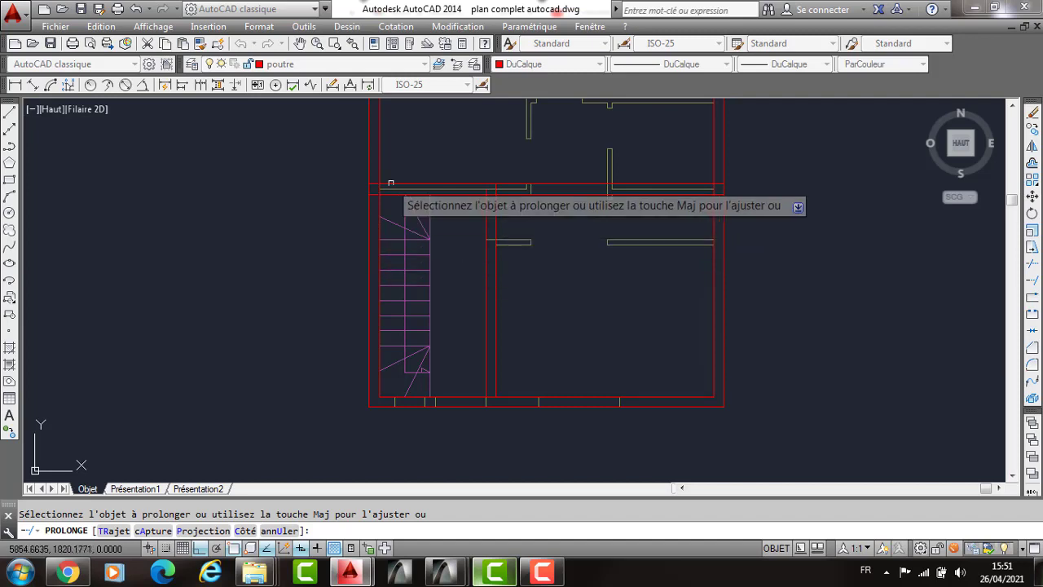
pyautogui.press('Escape')
pyautogui.click(391, 404)
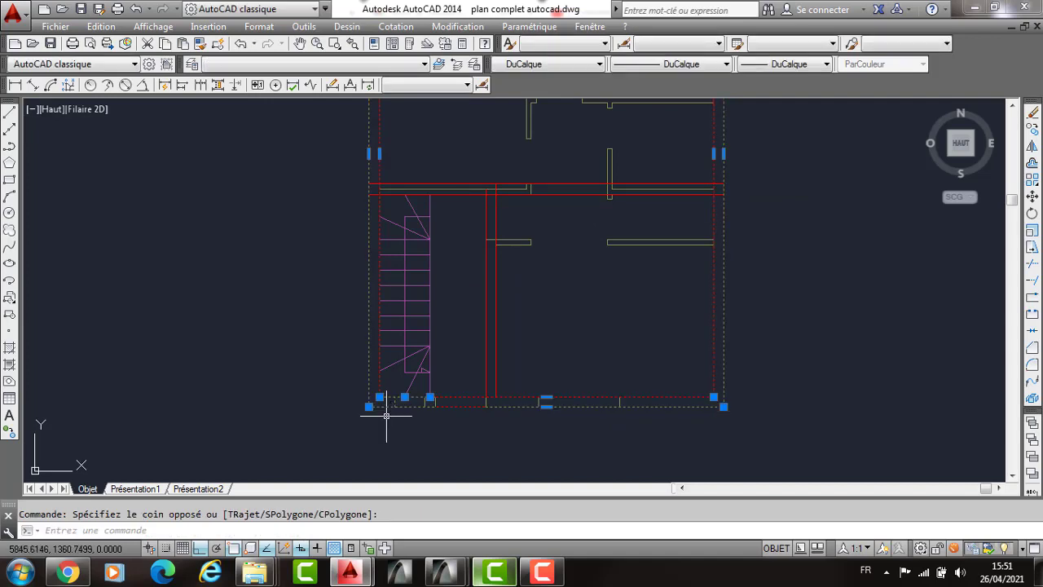
pyautogui.write('DE')
pyautogui.press('Return')
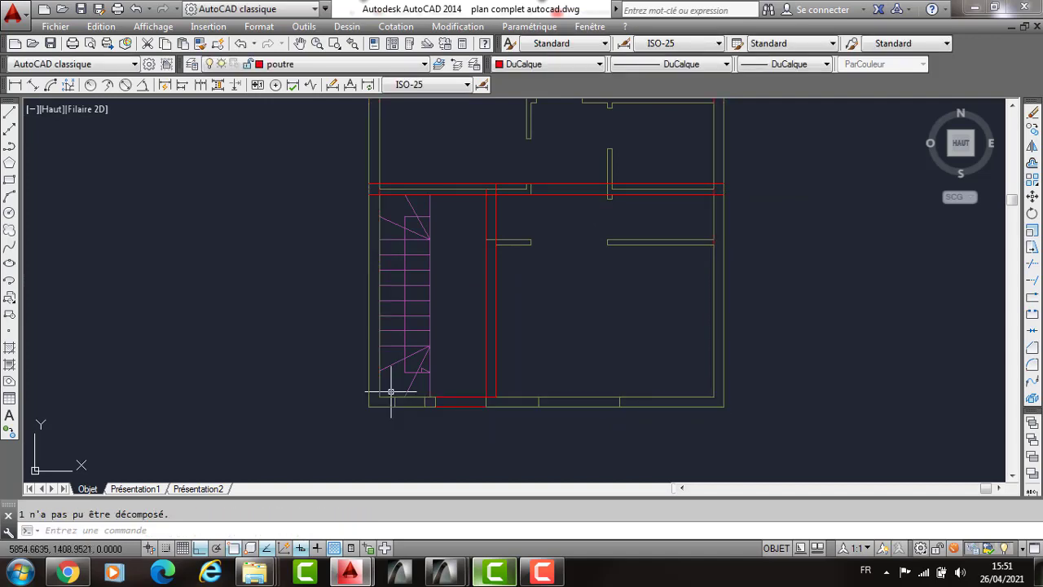
pyautogui.click(389, 391)
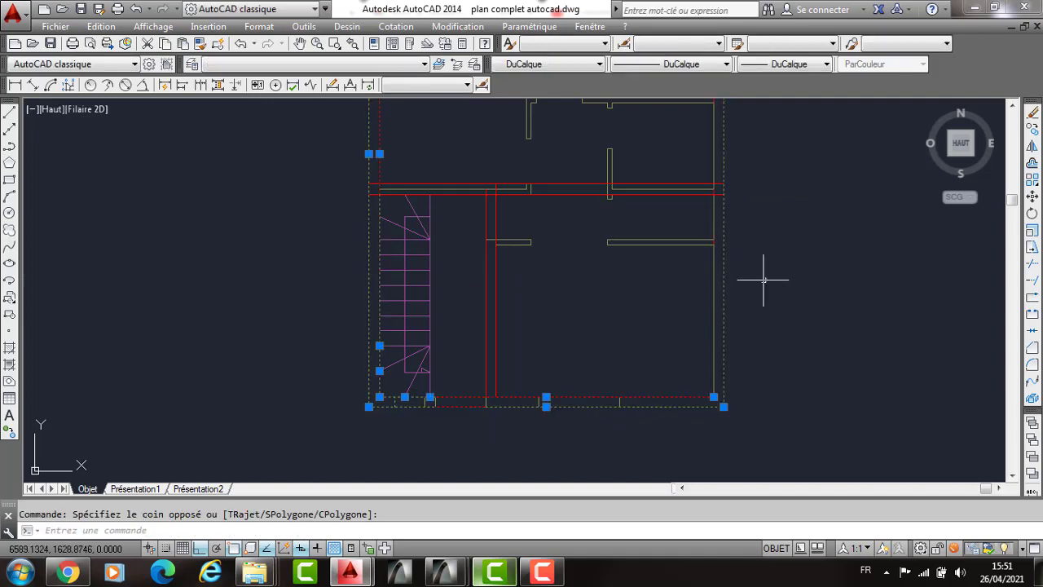
pyautogui.moveTo(763, 279); pyautogui.dragTo(776, 372, button='middle')
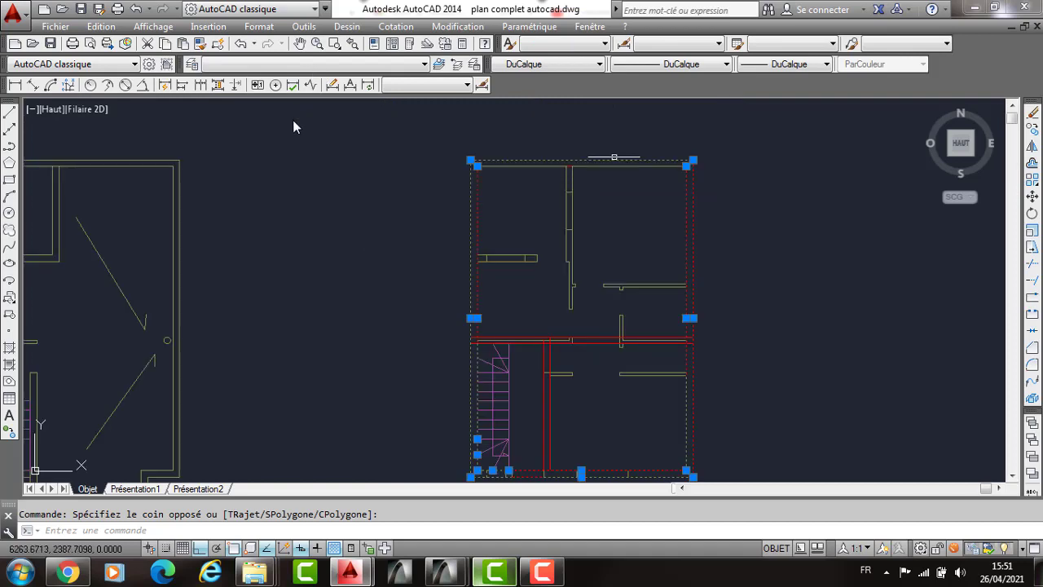
pyautogui.click(309, 64)
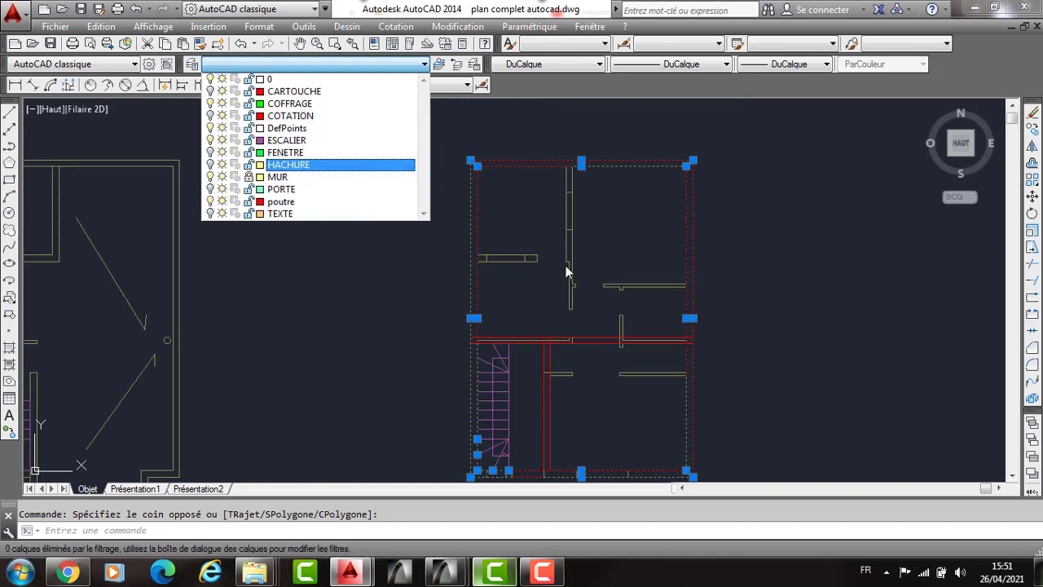
pyautogui.press('Down')
pyautogui.press('Down')
pyautogui.press('Down')
pyautogui.press('Return')
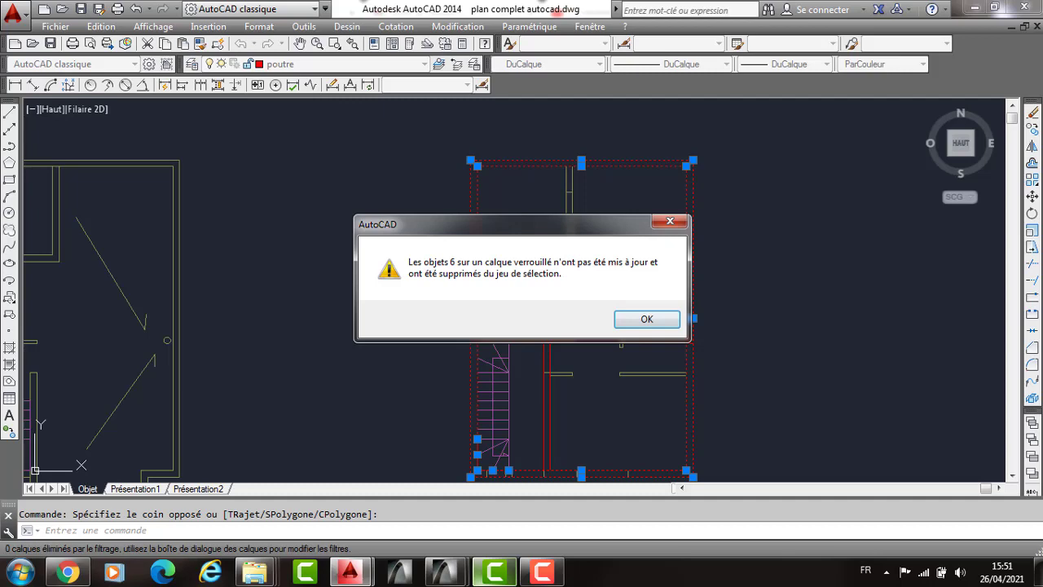
pyautogui.press('Return')
pyautogui.press('Escape')
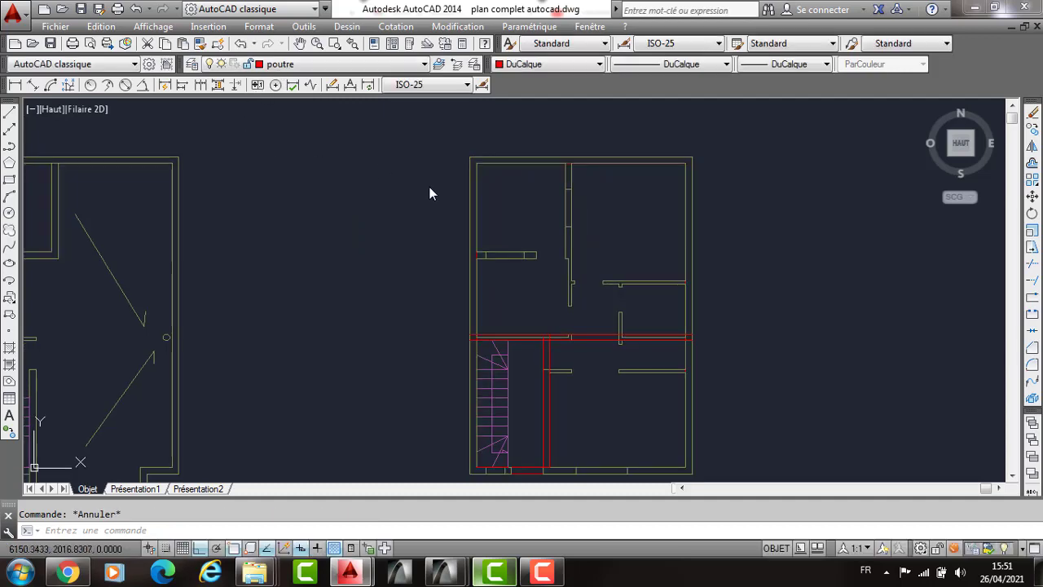
pyautogui.click(309, 64)
pyautogui.press('Up')
pyautogui.press('Up')
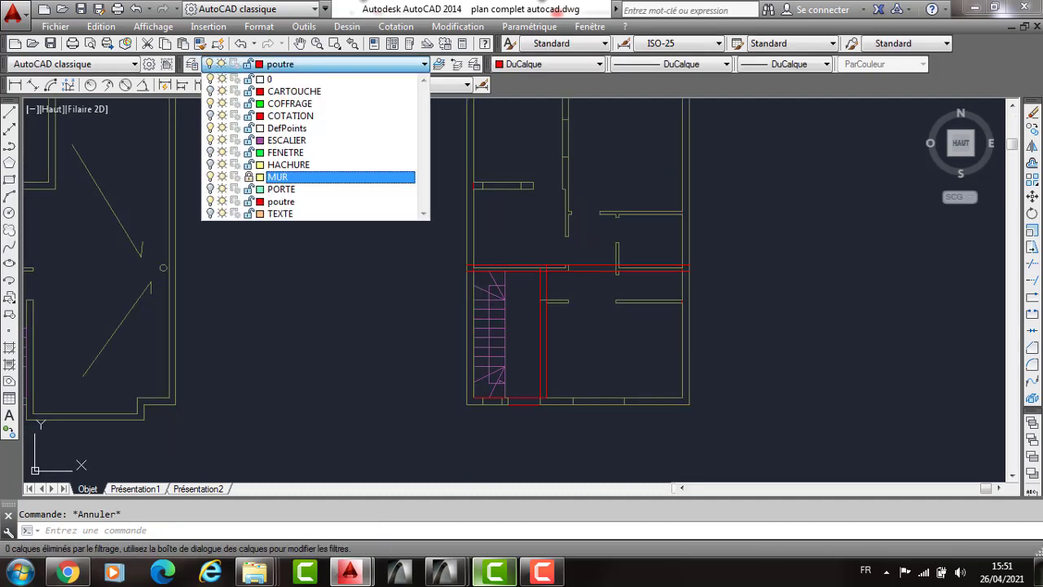
pyautogui.press('Escape')
pyautogui.write('Z')
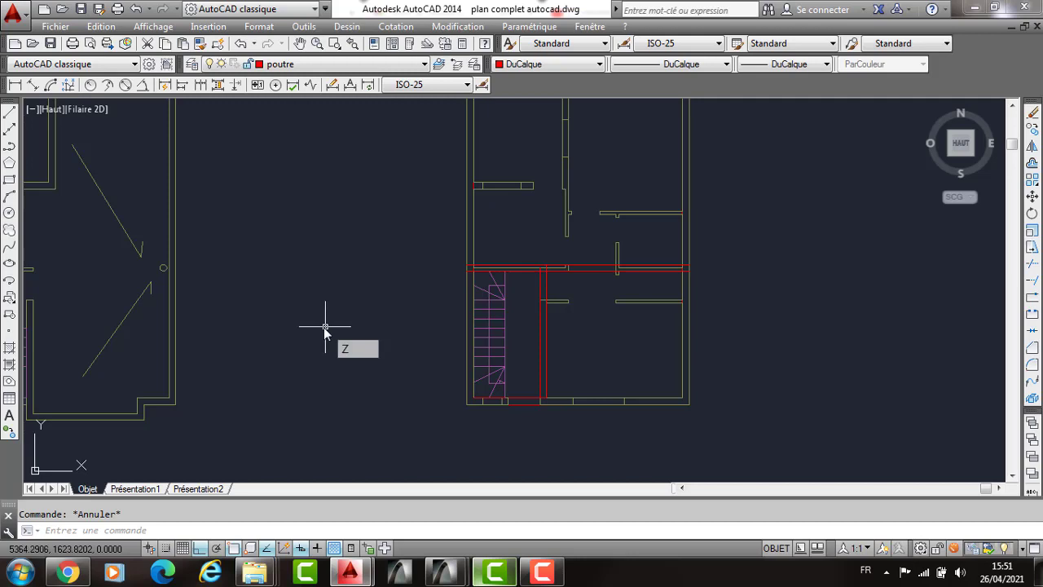
pyautogui.press('Escape')
pyautogui.hotkey('ctrl', 'z')
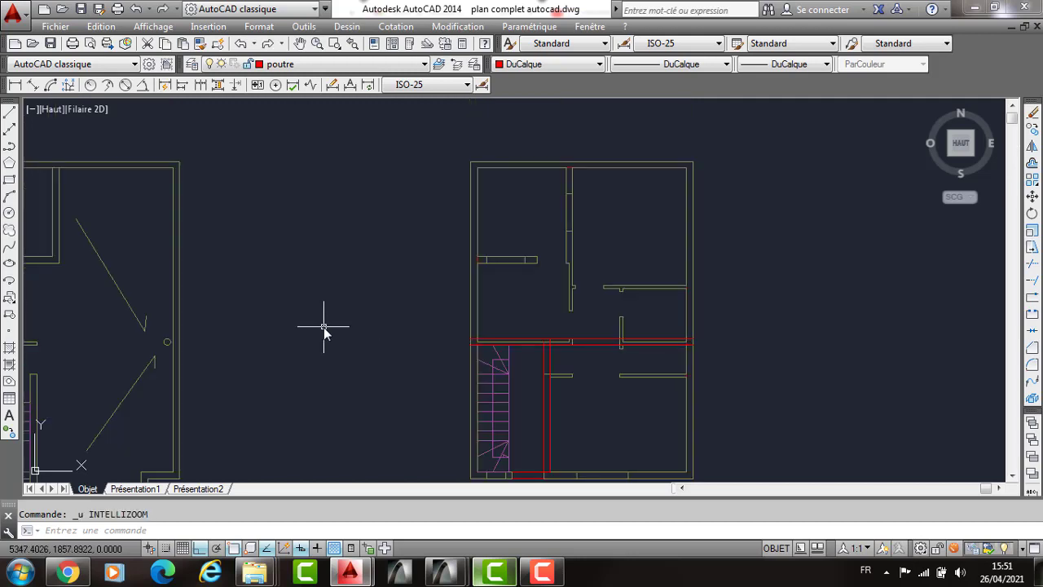
pyautogui.hotkey('ctrl', 'z')
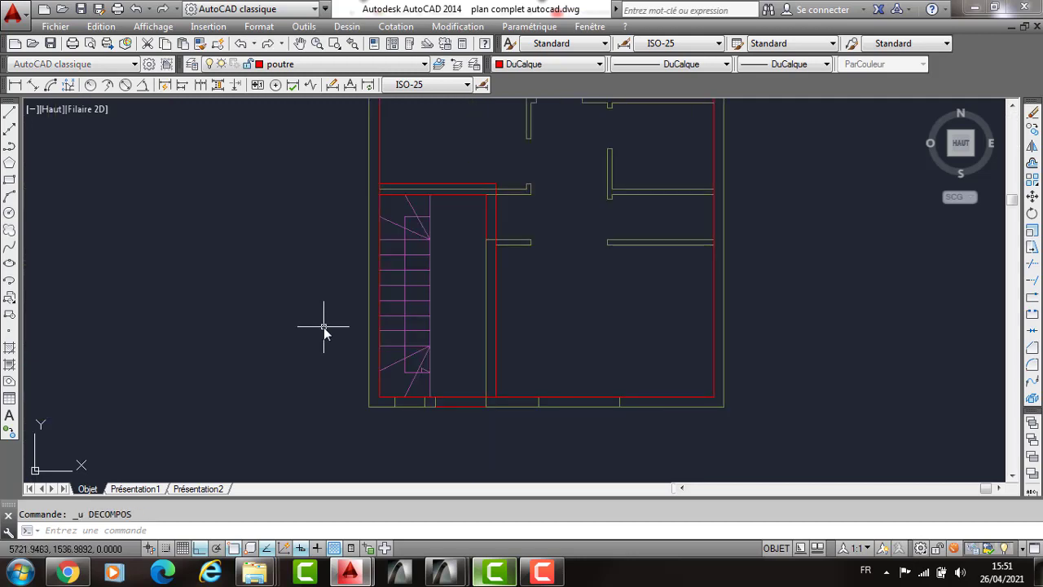
pyautogui.hotkey('ctrl', 'z')
pyautogui.hotkey('ctrl', 'z')
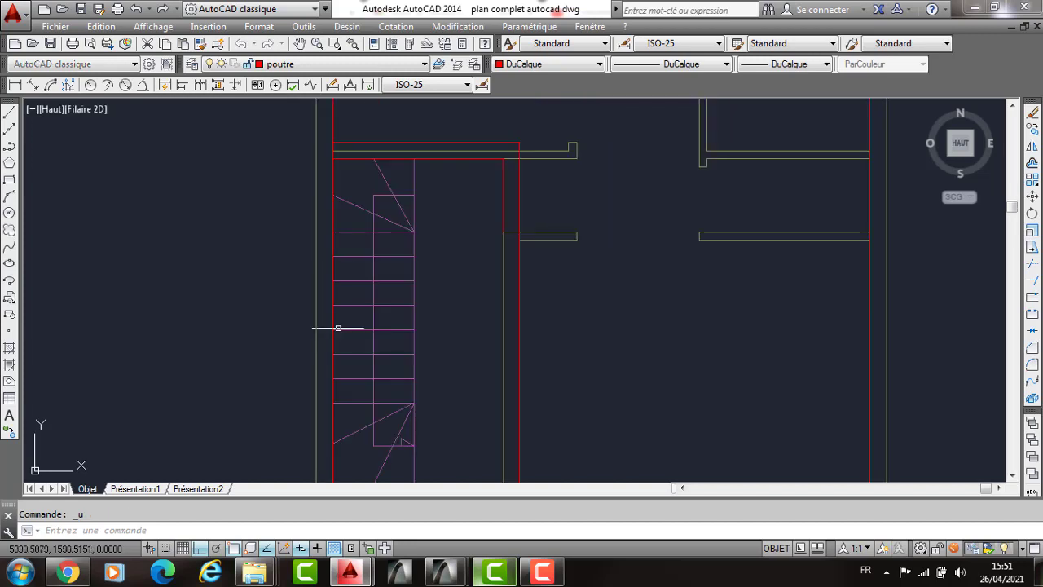
pyautogui.hotkey('ctrl', 'z')
pyautogui.click(312, 251)
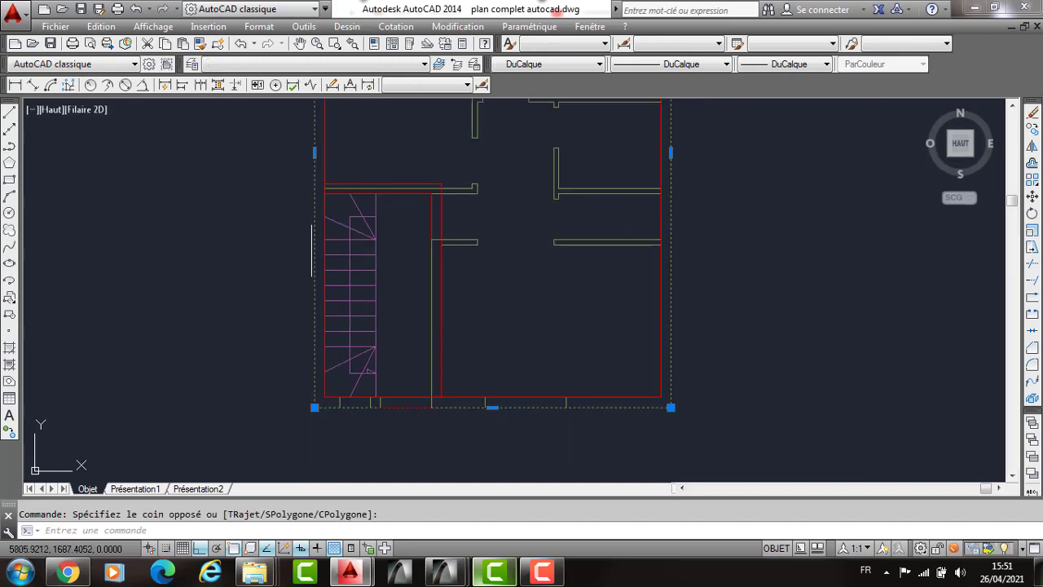
pyautogui.press('Escape')
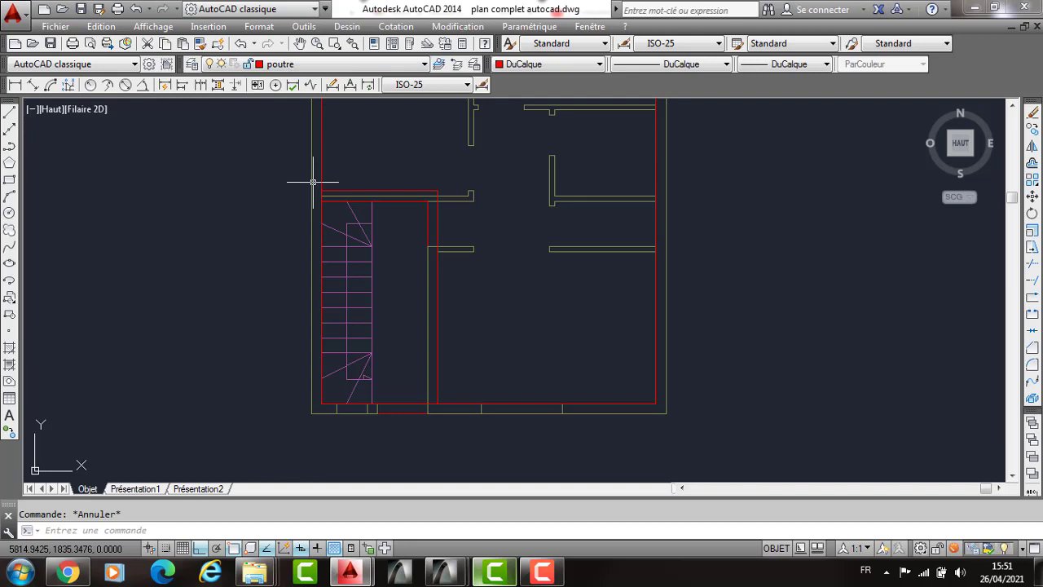
pyautogui.click(312, 181)
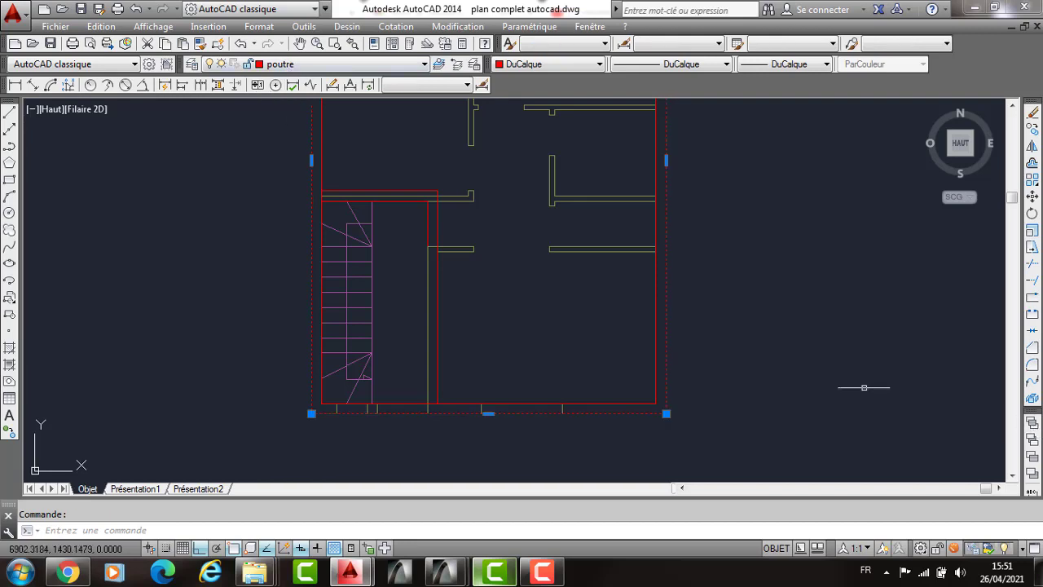
pyautogui.press('Escape')
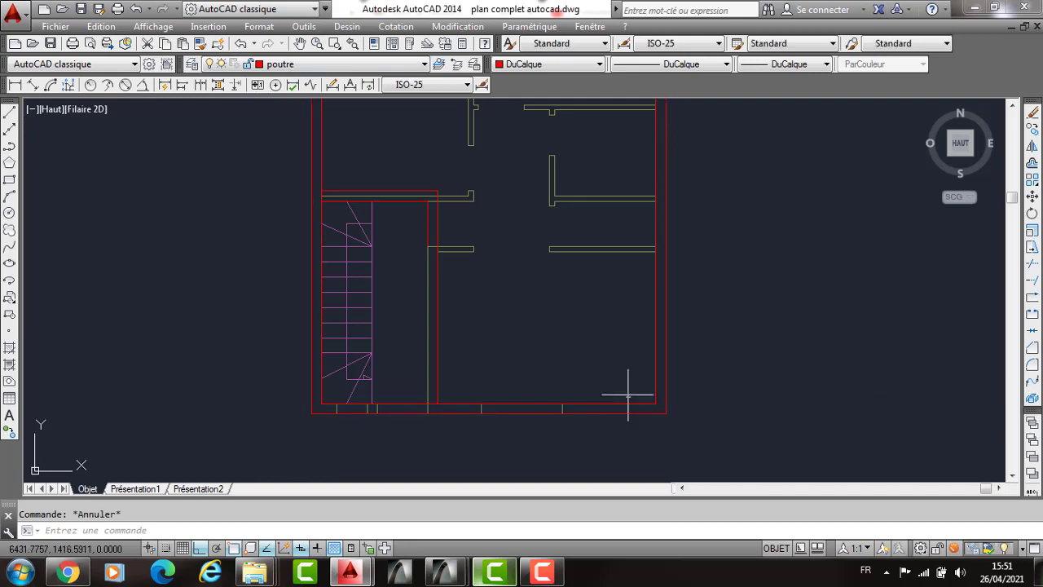
pyautogui.scroll(-1, 508, 268)
pyautogui.scroll(-1, 529, 309)
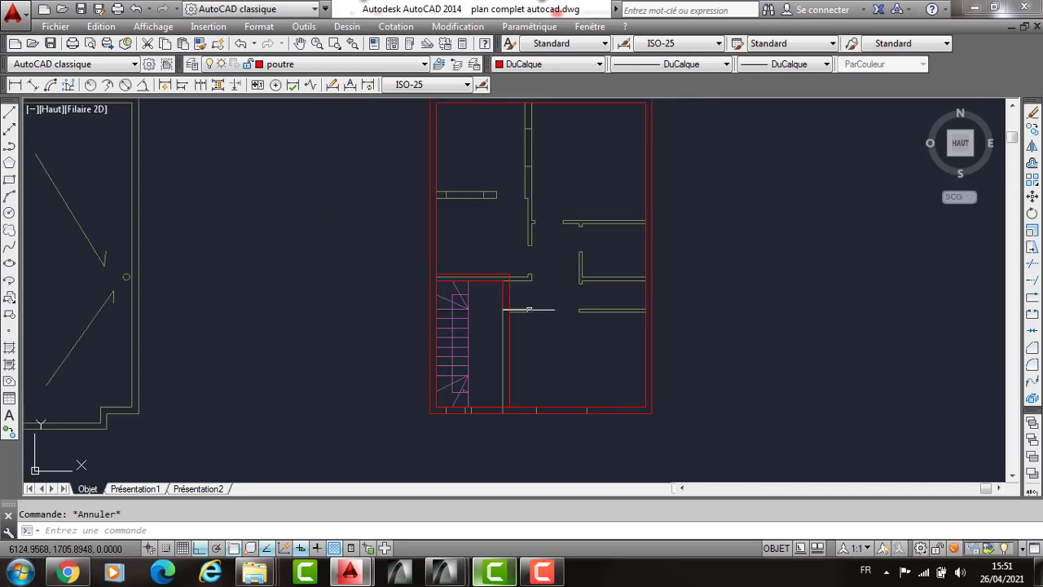
pyautogui.press('l')
pyautogui.press('Return')
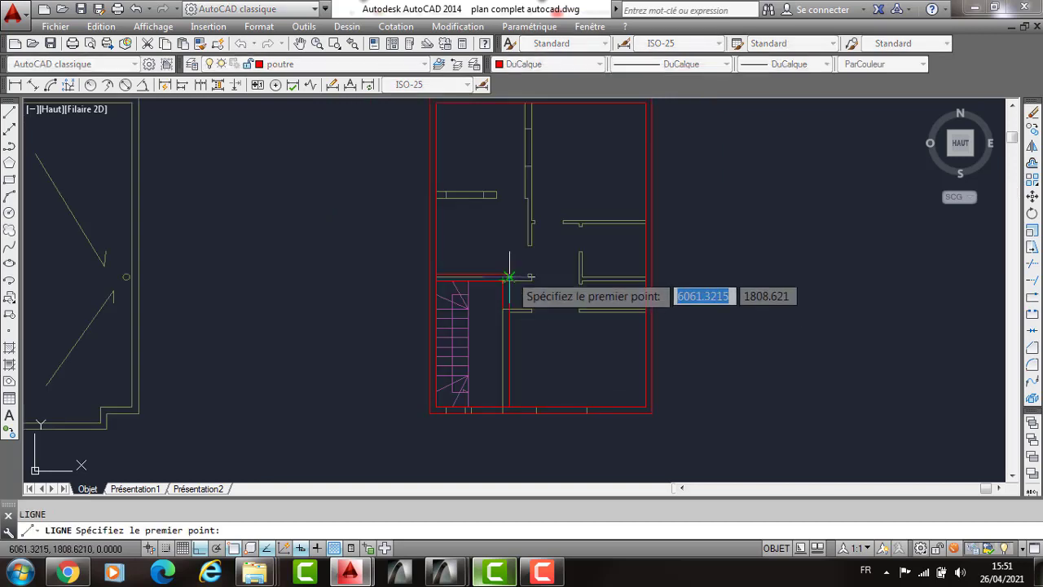
# Draw two parallel horizontal red beam lines across the middle of the plan between the walls.
pyautogui.click(508, 278)
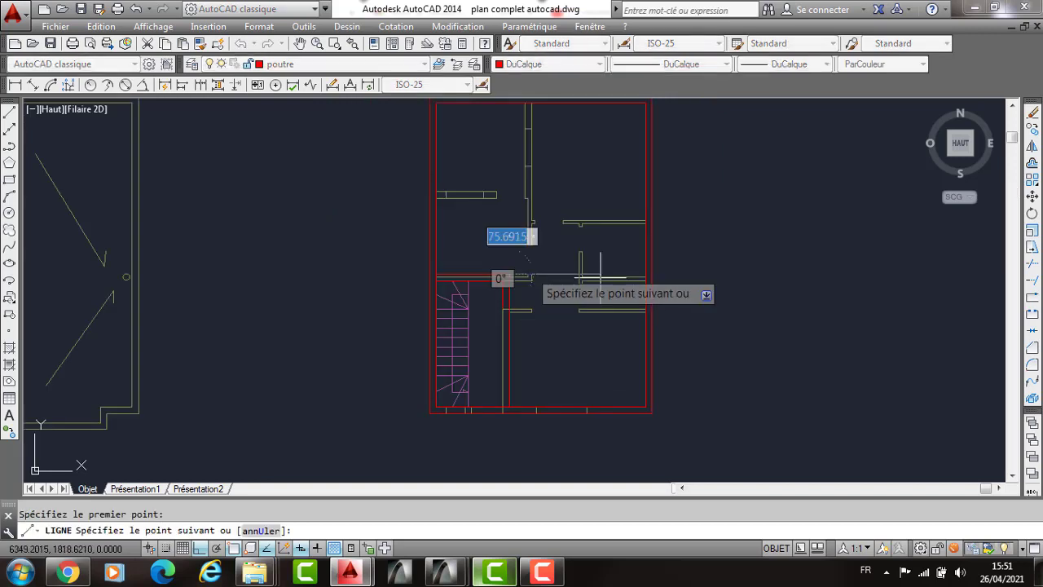
pyautogui.click(645, 277)
pyautogui.press('Return')
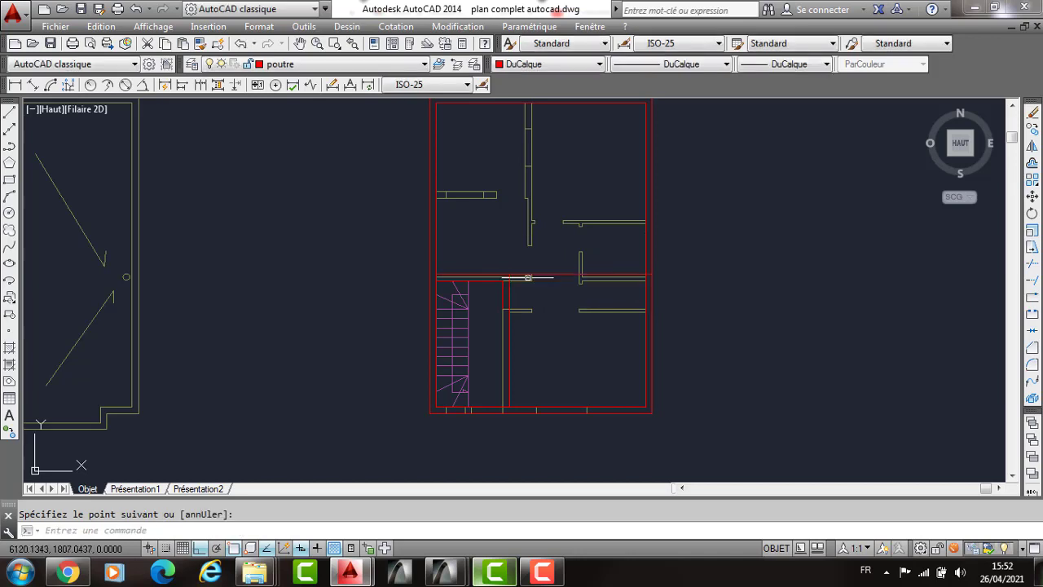
pyautogui.scroll(4, 522, 279)
pyautogui.press('Return')
pyautogui.click(493, 284)
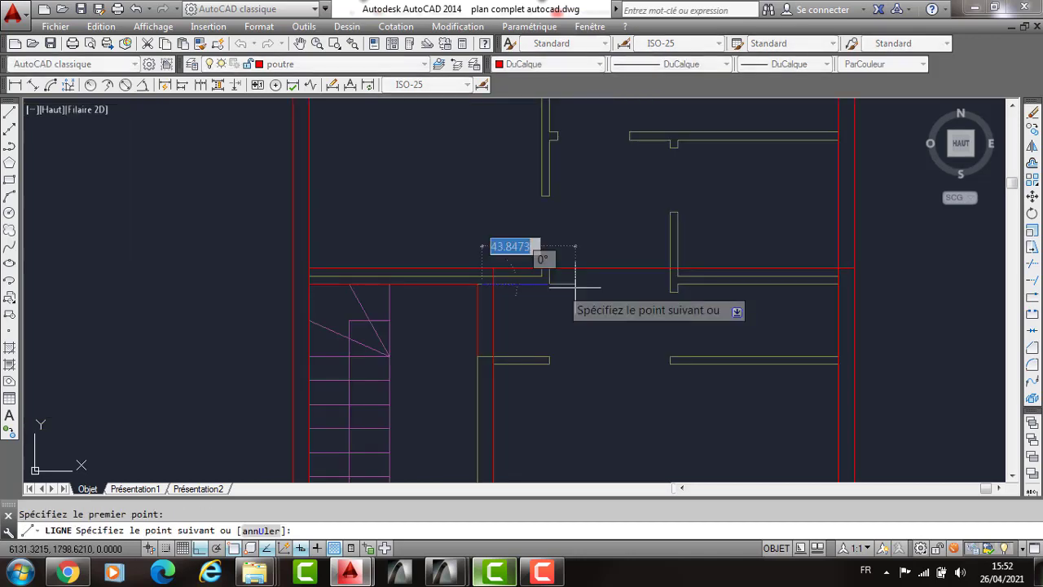
pyautogui.press('Escape')
pyautogui.press('Return')
pyautogui.click(477, 284)
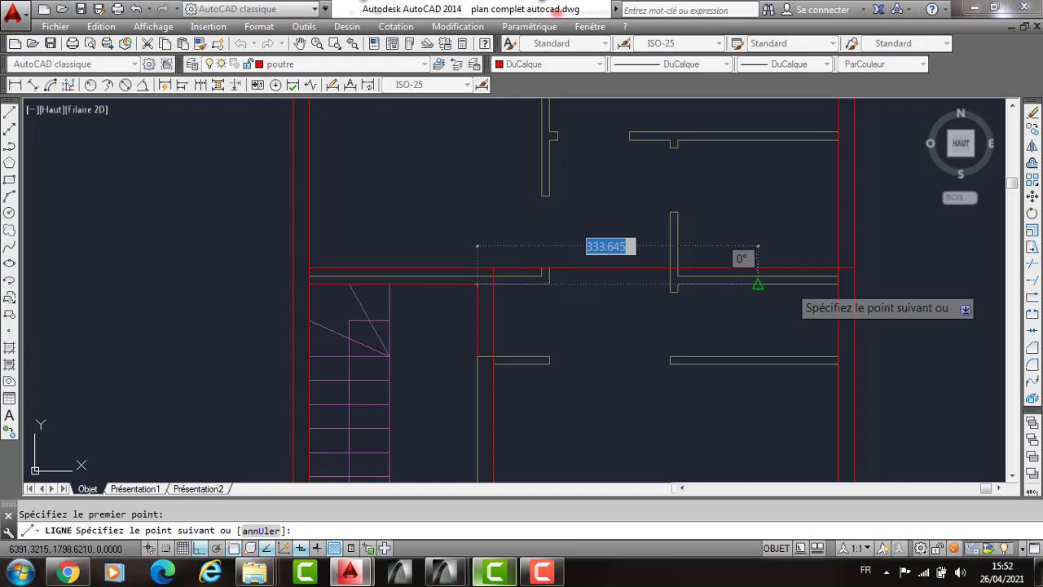
pyautogui.click(852, 283)
pyautogui.press('Return')
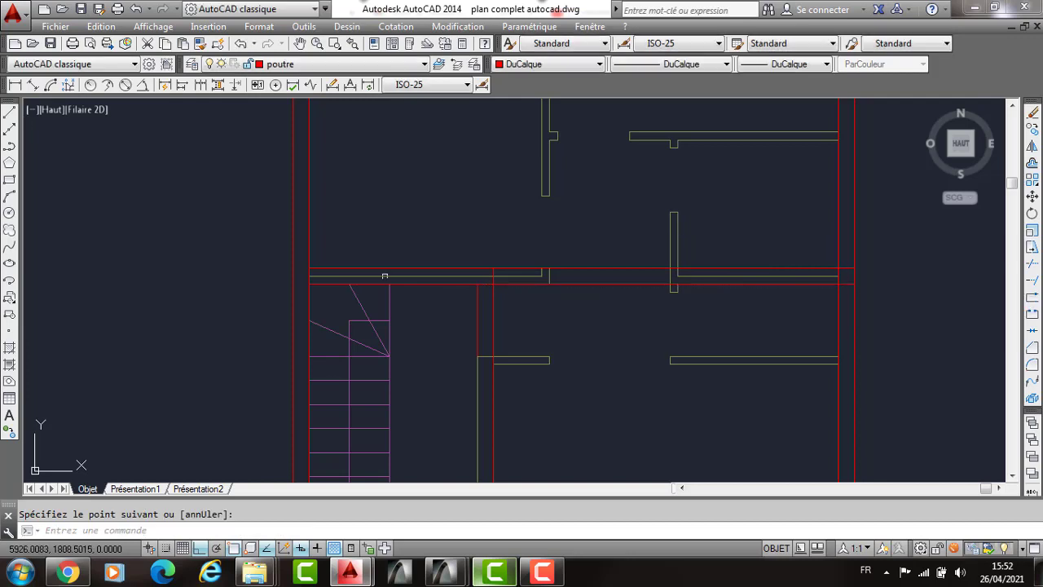
pyautogui.press('Return')
pyautogui.press('Escape')
# Extend the new beam edges to the outer outline.
pyautogui.write('p')
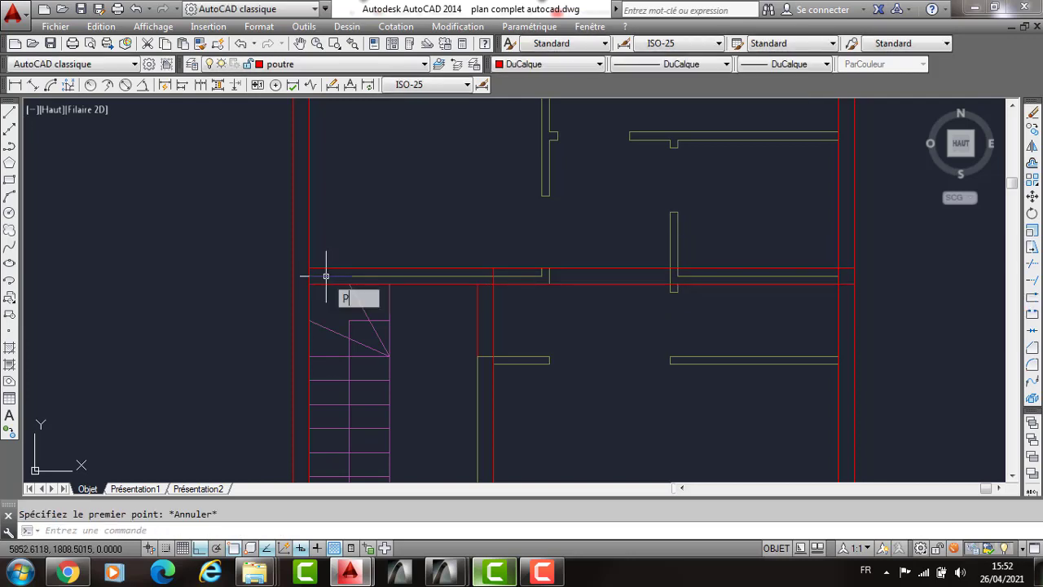
pyautogui.press('Return')
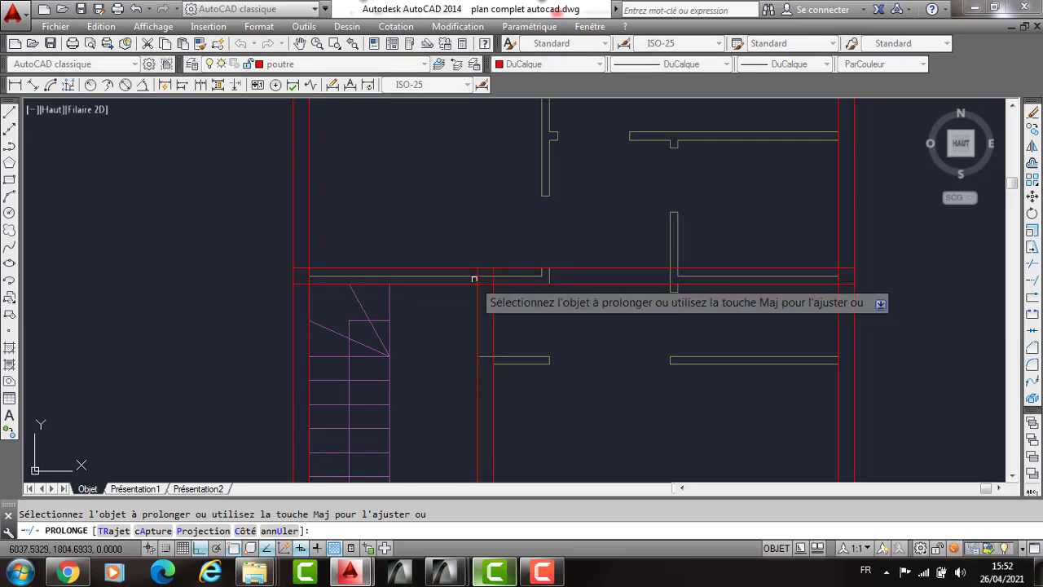
pyautogui.scroll(-5, 474, 279)
pyautogui.press('Return')
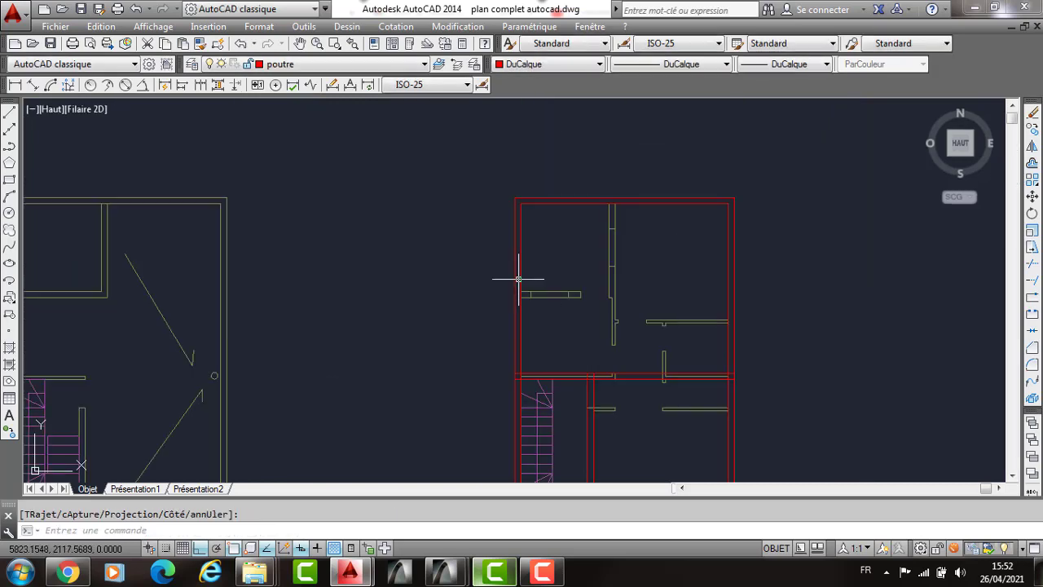
pyautogui.write('l')
pyautogui.press('Return')
# Draw a horizontal beam edge from the top-left room's left wall to the partition.
pyautogui.click(521, 292)
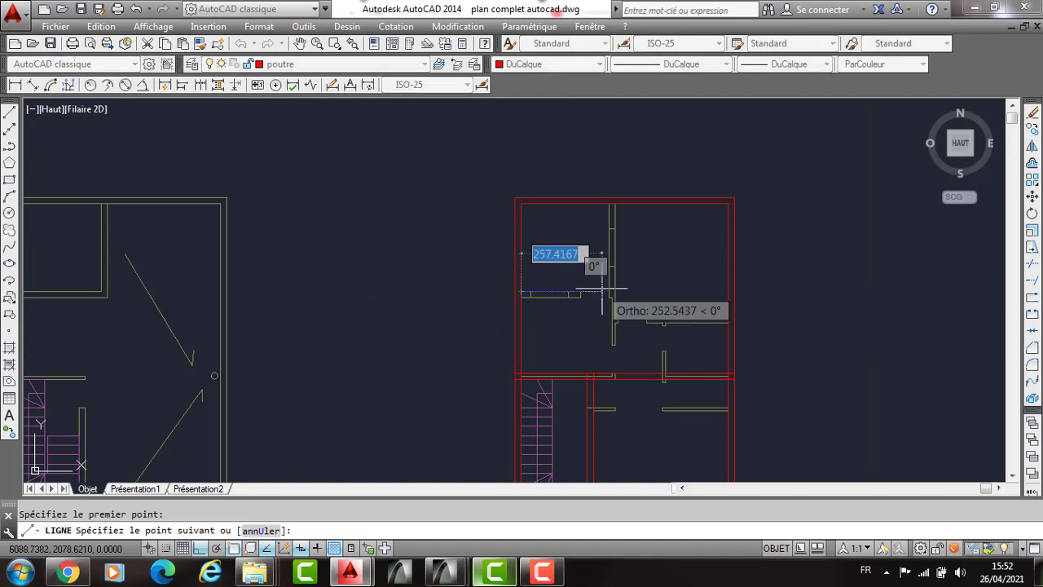
pyautogui.scroll(4, 602, 289)
pyautogui.press('Return')
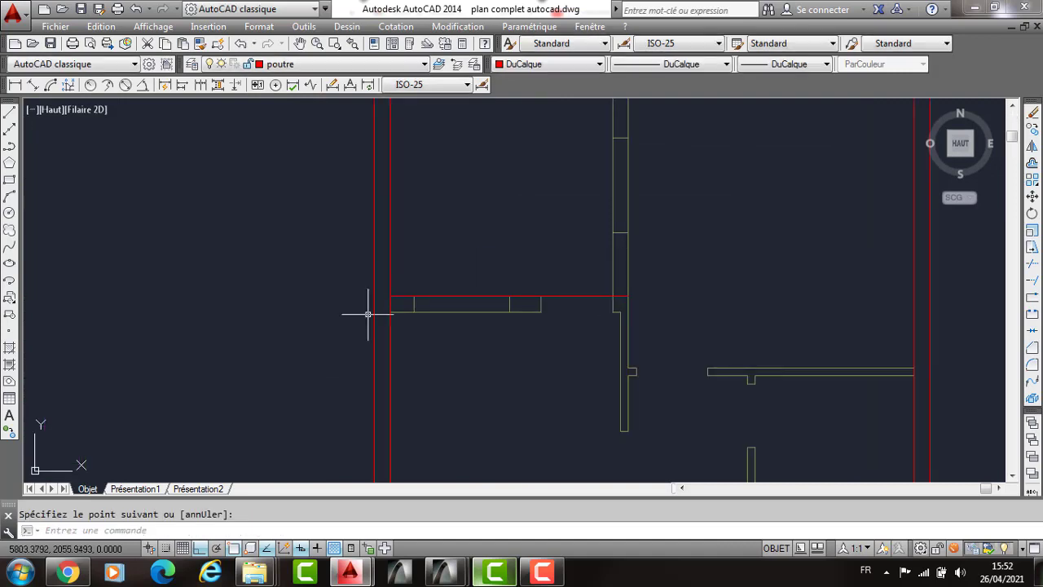
pyautogui.press('Return')
pyautogui.click(380, 310)
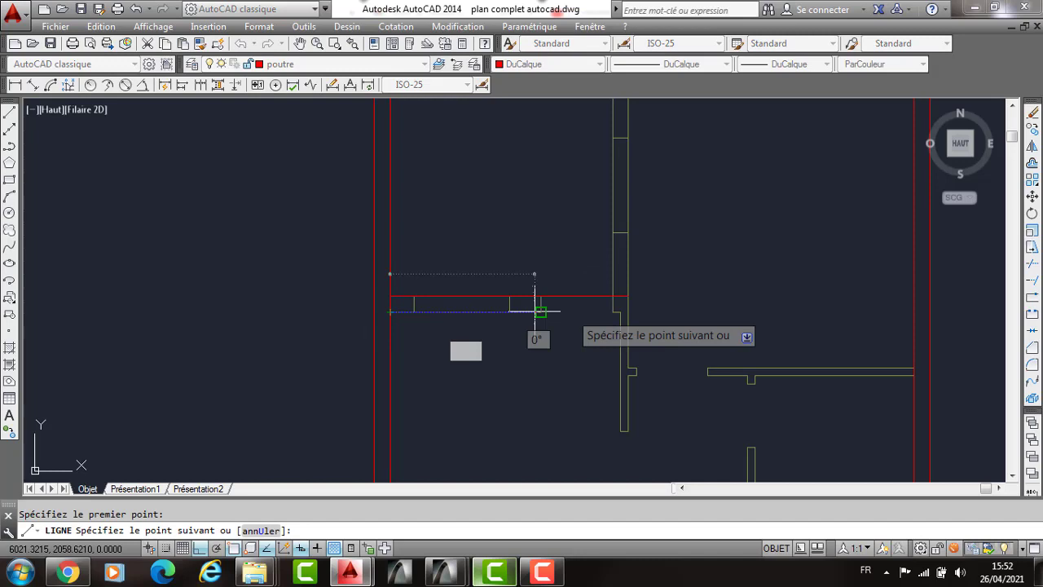
pyautogui.click(629, 311)
pyautogui.press('Return')
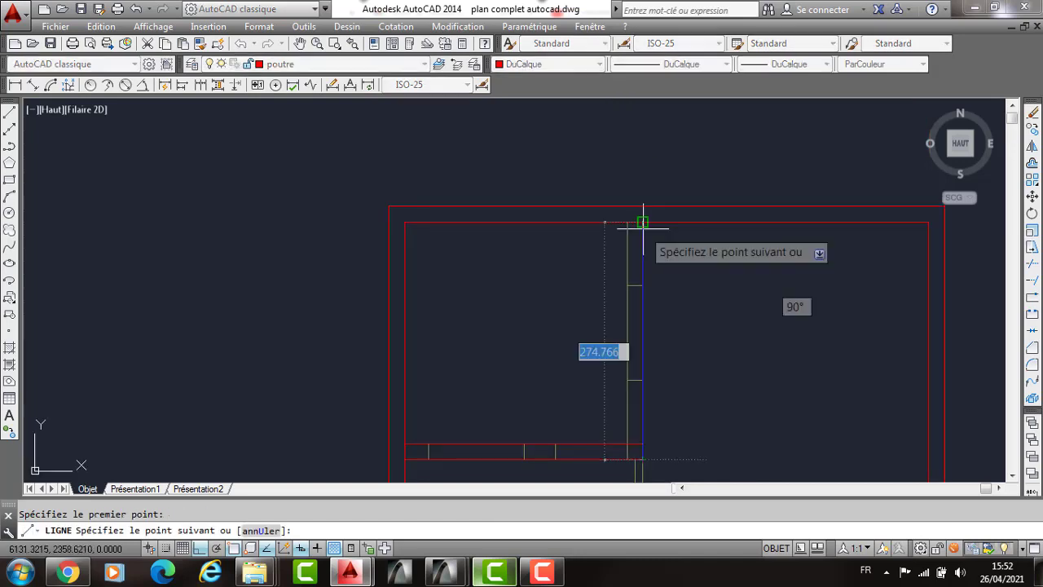
pyautogui.press('Escape')
# Draw a vertical beam edge along the partition from the lower beam to the top wall.
pyautogui.press('Return')
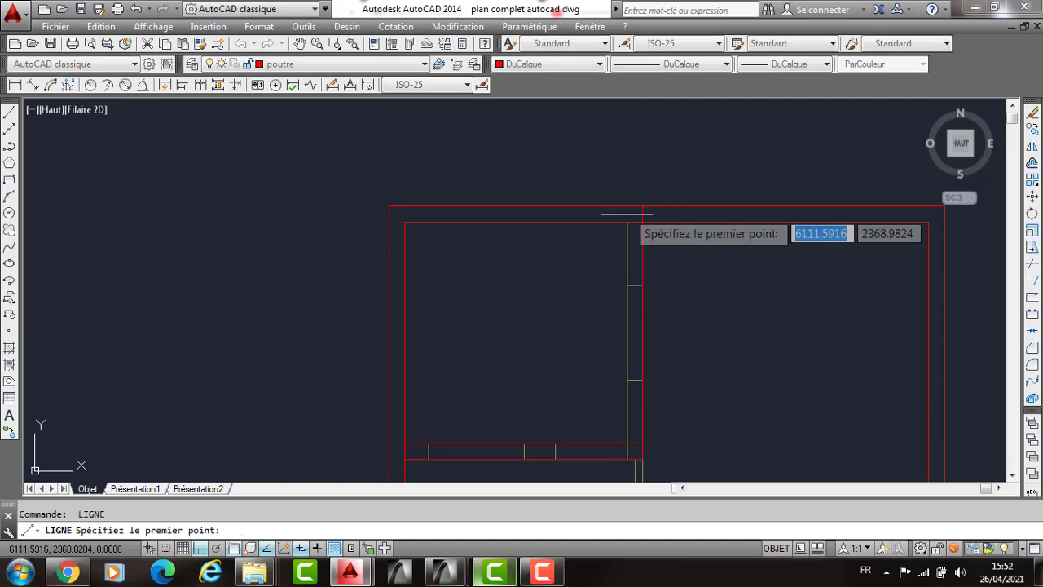
pyautogui.click(627, 451)
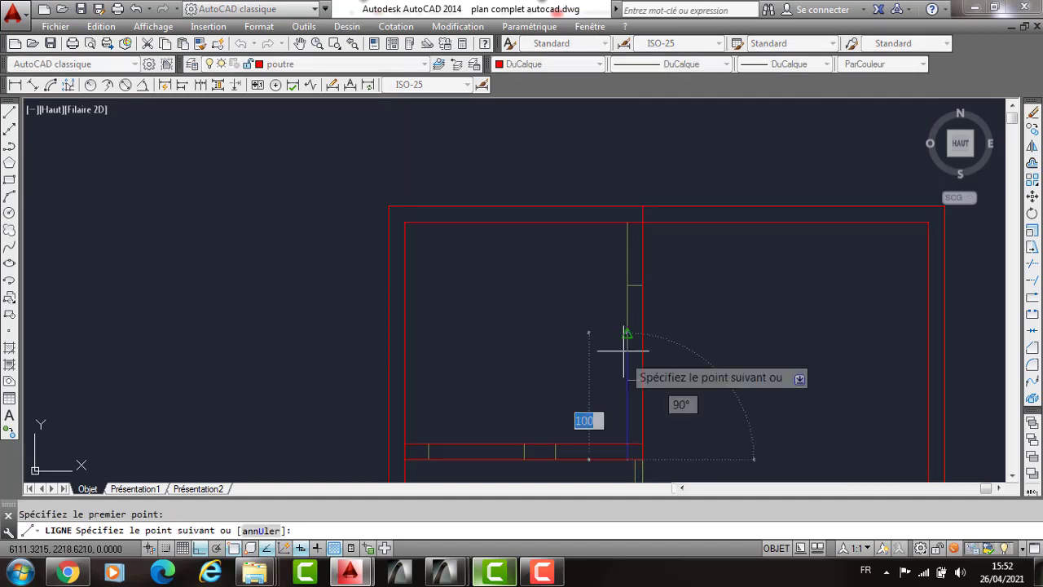
pyautogui.click(627, 207)
pyautogui.press('Return')
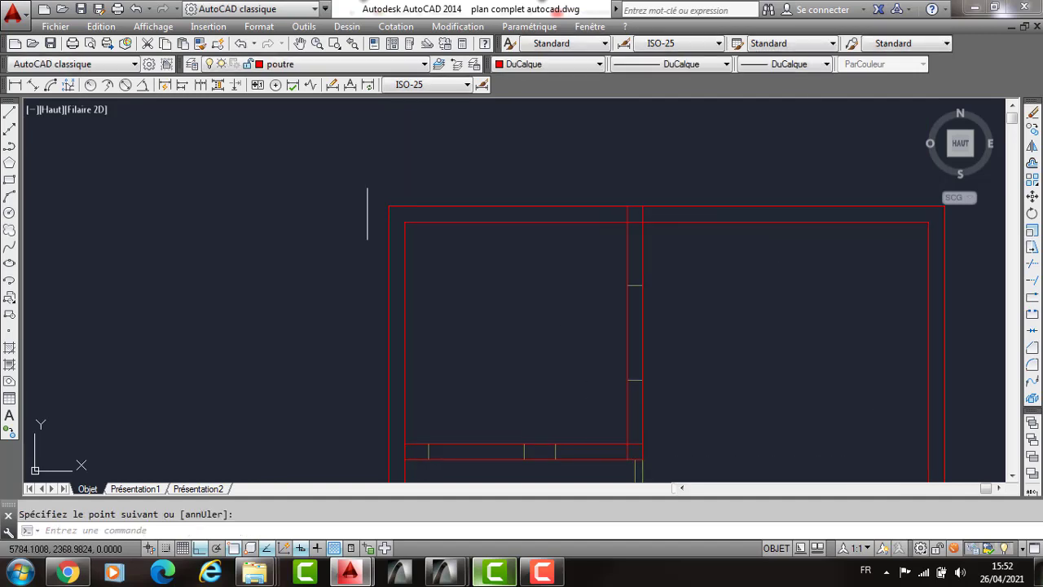
pyautogui.press('Return')
pyautogui.click(404, 221)
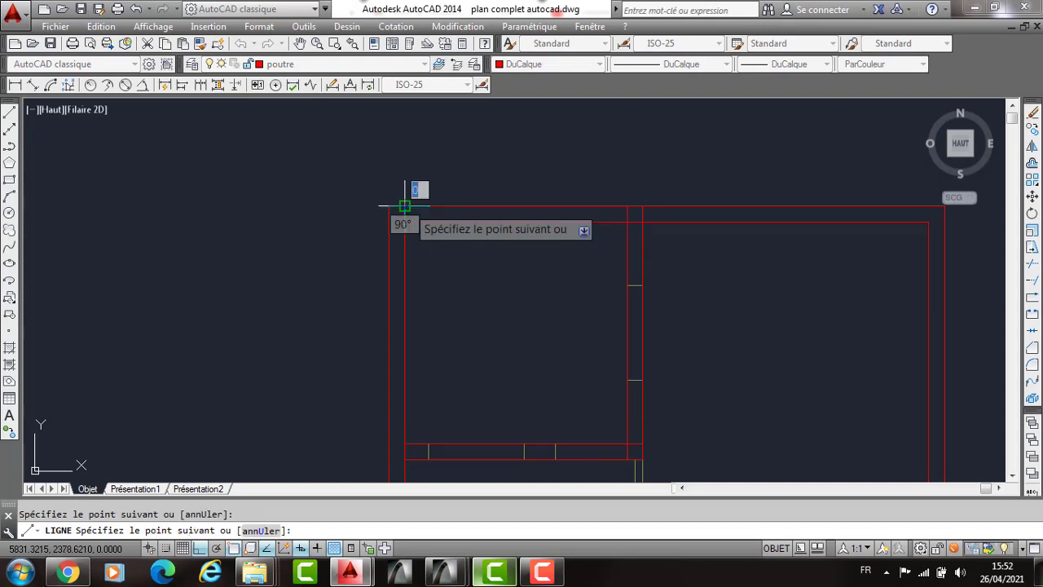
pyautogui.press('Return')
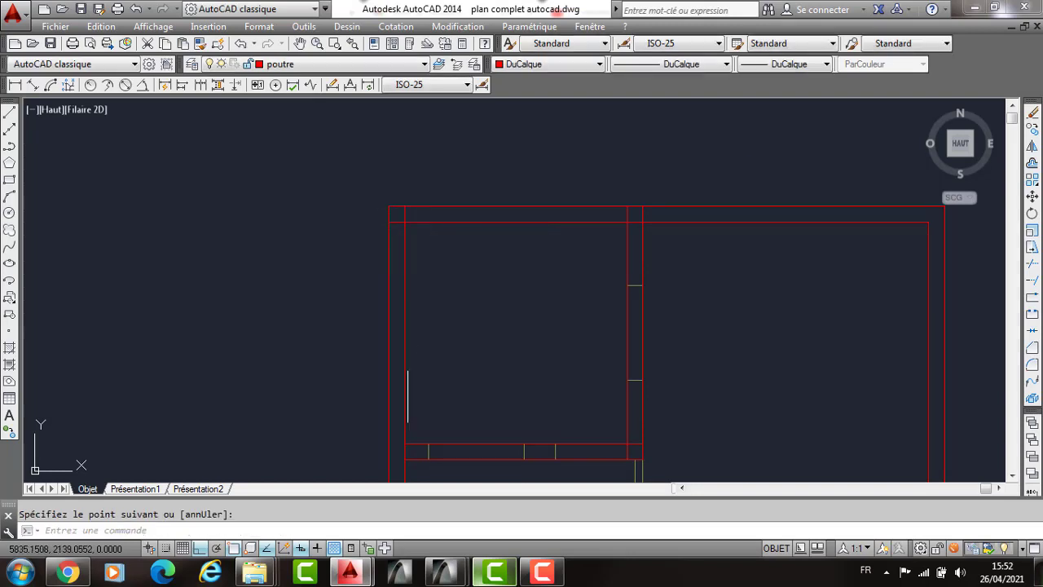
pyautogui.scroll(-2, 417, 334)
# Extend the upper-room beam lines with EX and pan the plan slightly left.
pyautogui.write('ex')
pyautogui.press('Return')
pyautogui.press('Return')
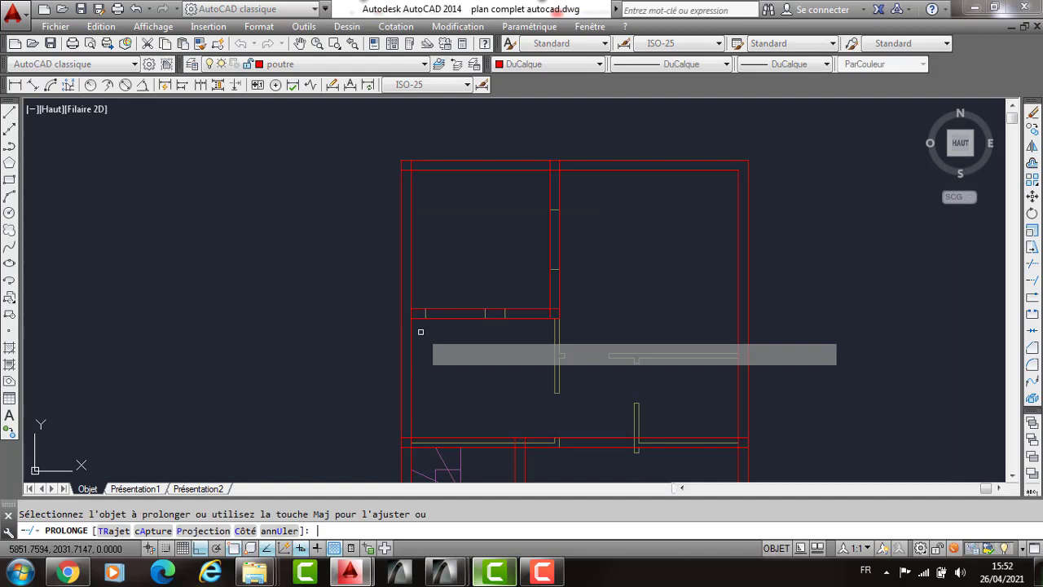
pyautogui.press('Return')
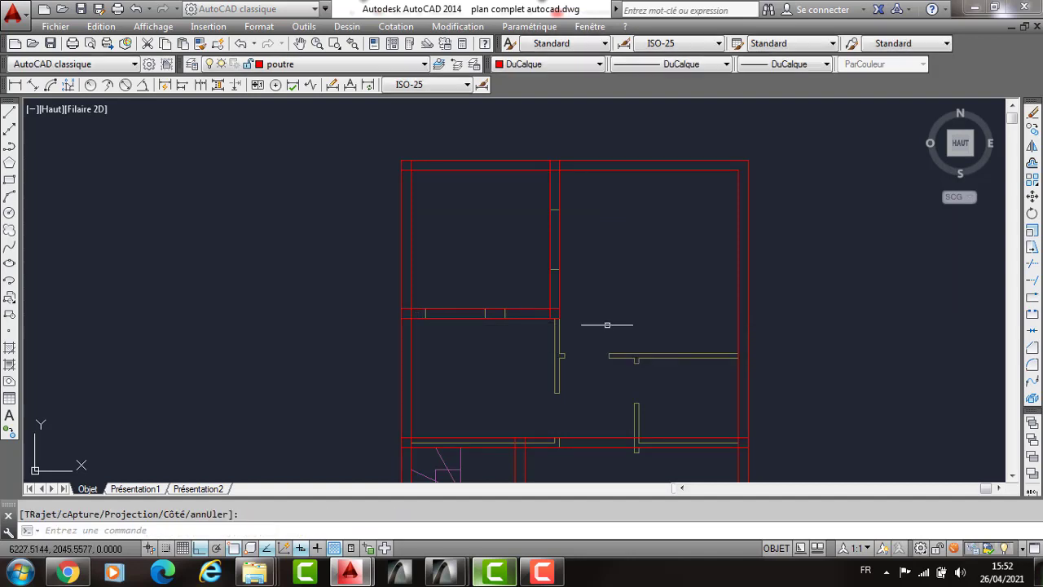
pyautogui.moveTo(608, 325); pyautogui.dragTo(526, 311, button='middle')
pyautogui.write('l')
pyautogui.press('Return')
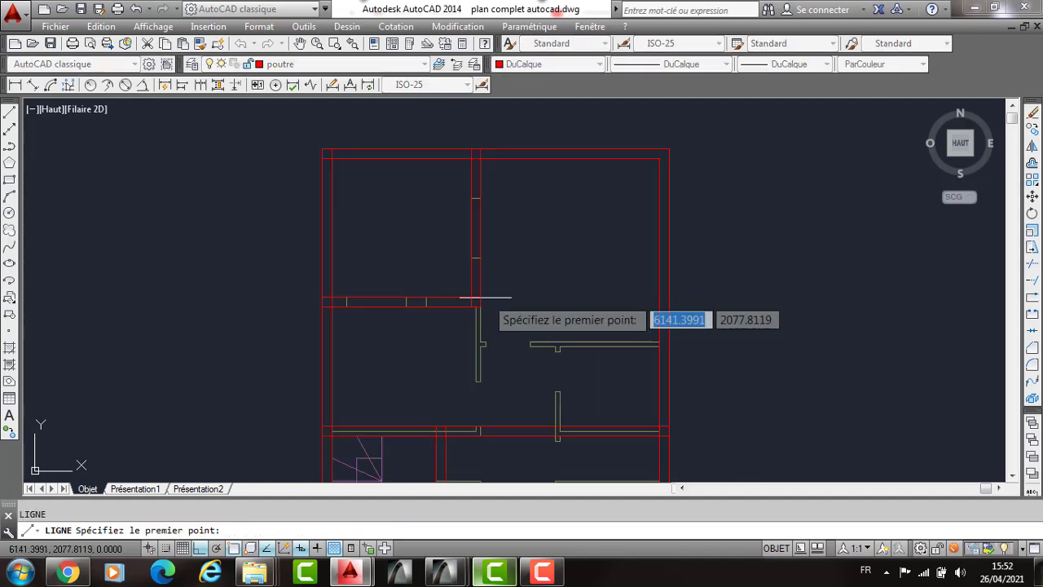
# Draw two parallel beam edges running from the partition wall to the right wall.
pyautogui.click(482, 298)
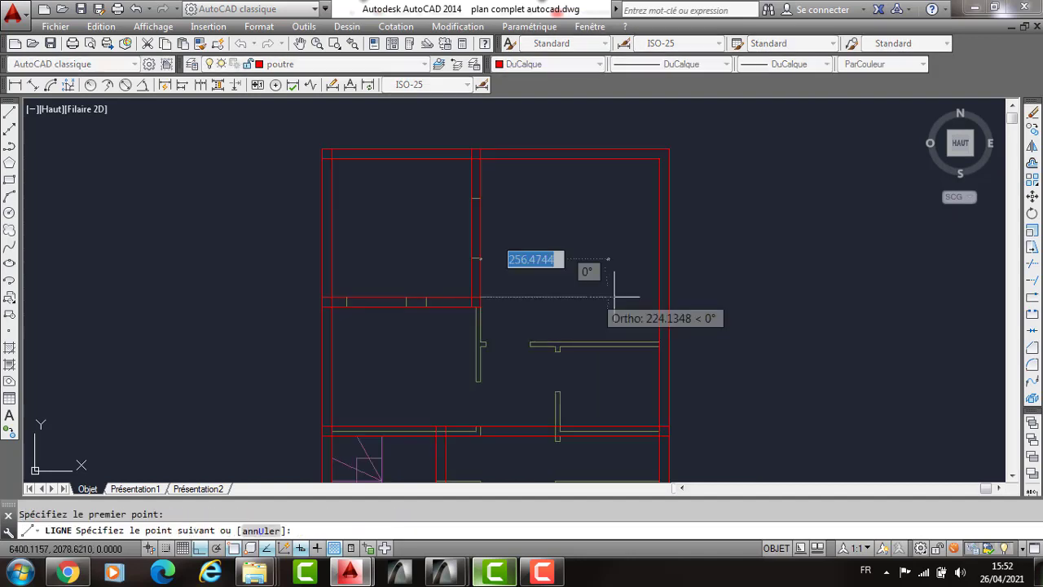
pyautogui.click(668, 297)
pyautogui.press('Return')
pyautogui.press('Return')
pyautogui.click(480, 268)
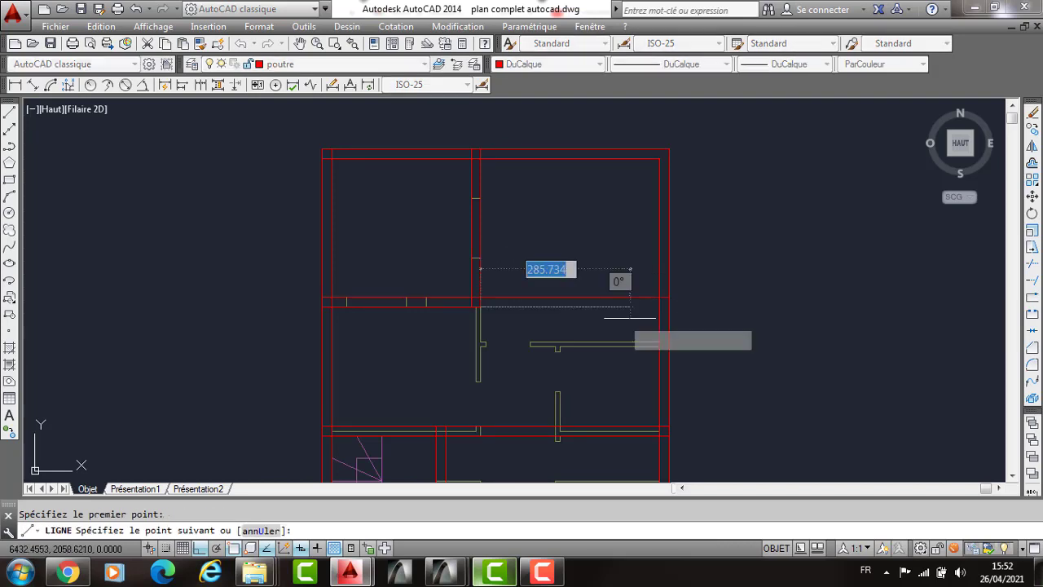
pyautogui.click(668, 307)
pyautogui.press('Return')
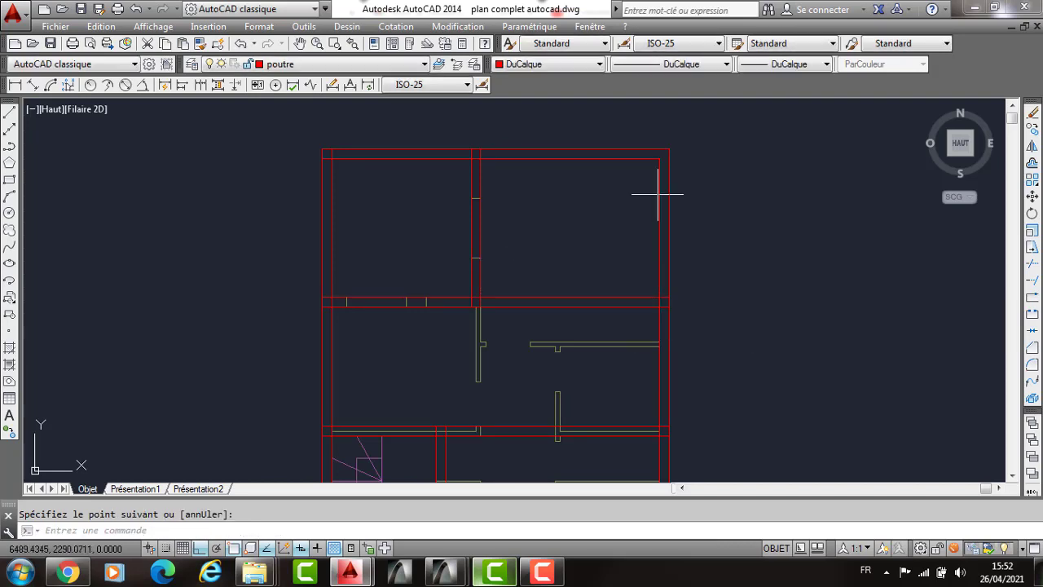
# Start short lines at the top-right wall corner, discarding the misplaced attempts.
pyautogui.press('Return')
pyautogui.click(666, 158)
pyautogui.press('Return')
pyautogui.press('Return')
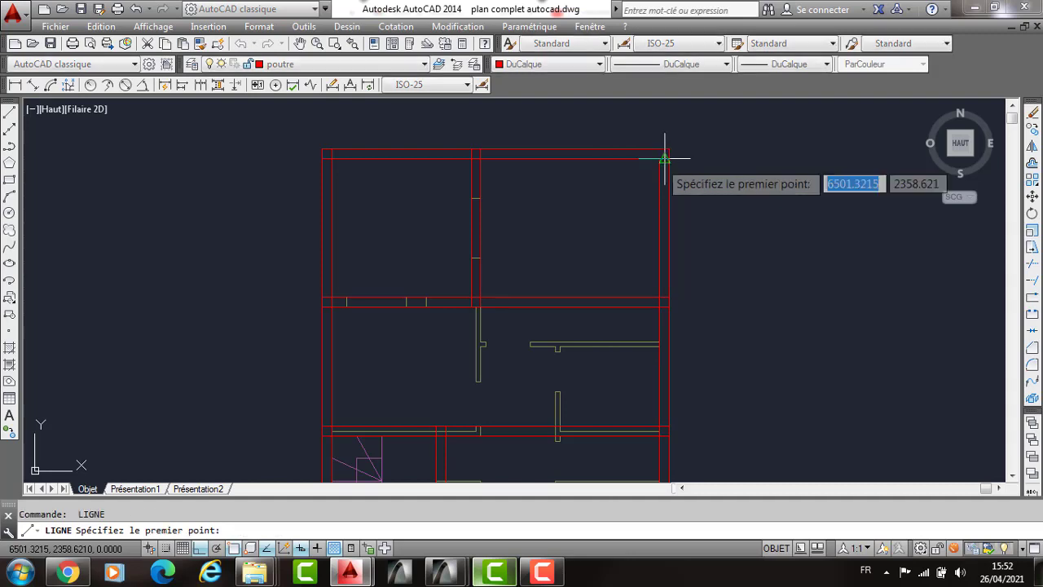
pyautogui.click(665, 158)
pyautogui.press('Return')
pyautogui.press('Return')
pyautogui.click(660, 158)
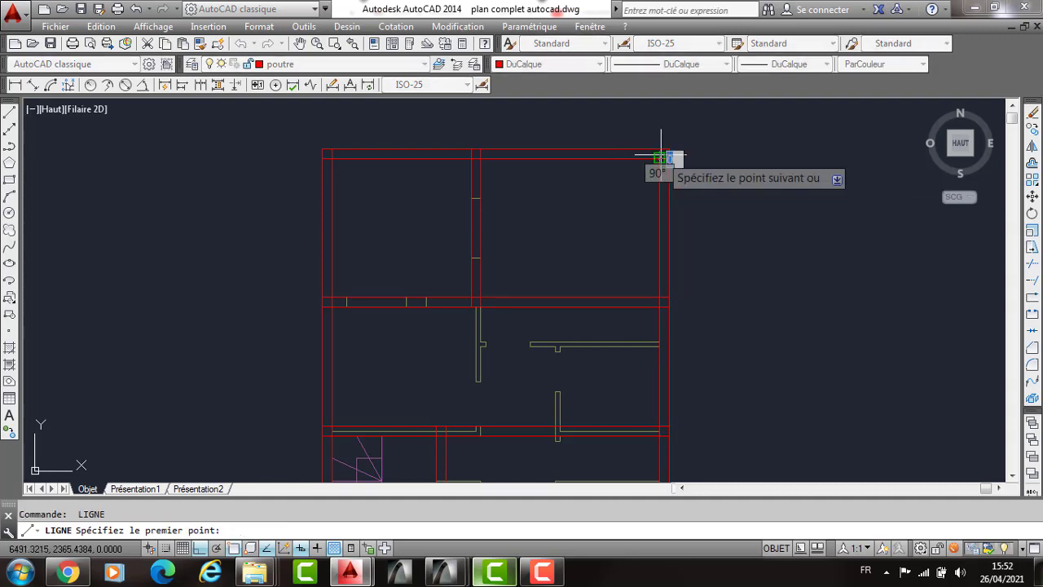
pyautogui.press('Return')
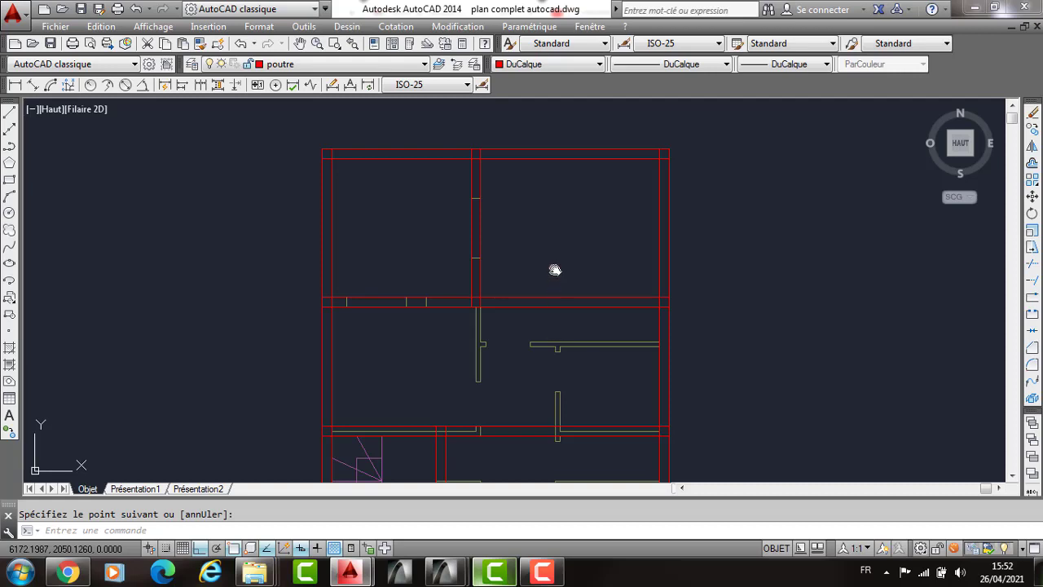
# Pan toward the stair and lower rooms, start a Trim (AJ) on beam lines, then cancel it.
pyautogui.moveTo(554, 270); pyautogui.dragTo(536, 159, button='middle')
pyautogui.moveTo(555, 326)
pyautogui.mouseDown(button='middle')
pyautogui.moveTo(554, 266)
pyautogui.moveTo(511, 186)
pyautogui.mouseUp(button='middle')
pyautogui.scroll(2, 419, 175)
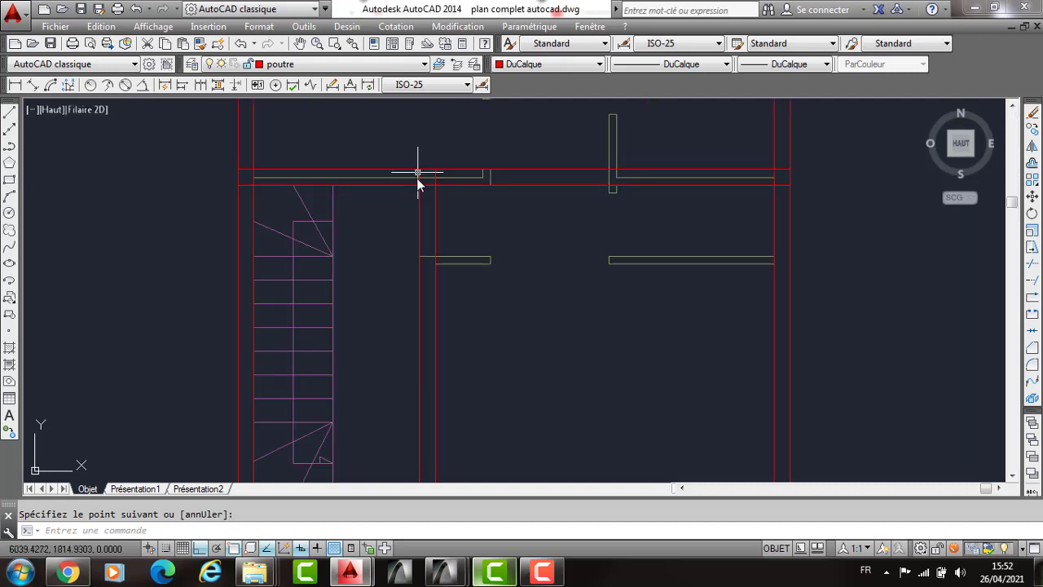
pyautogui.write('AJ')
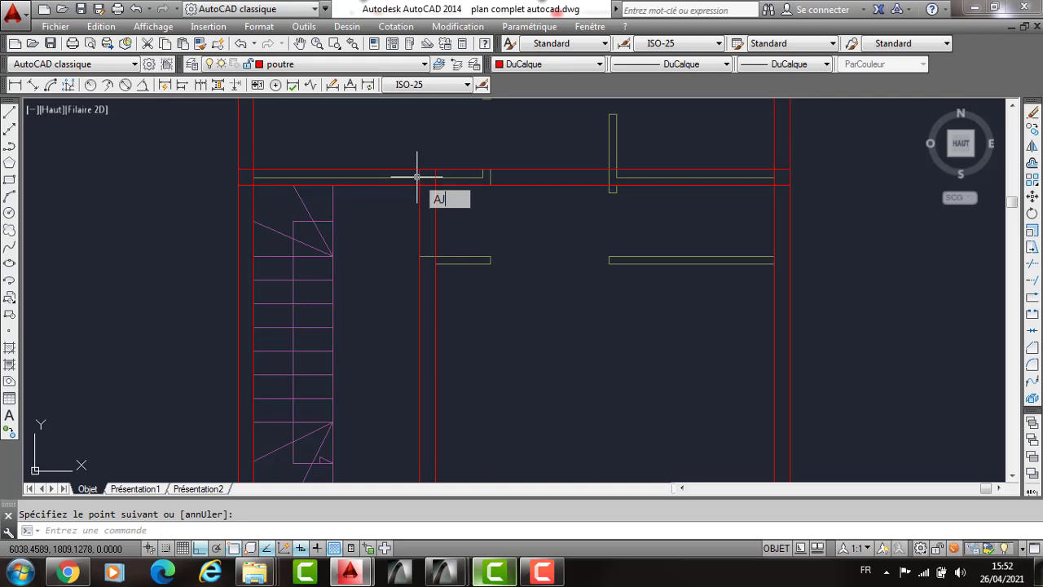
pyautogui.press('Return')
pyautogui.click(416, 176)
pyautogui.click(438, 178)
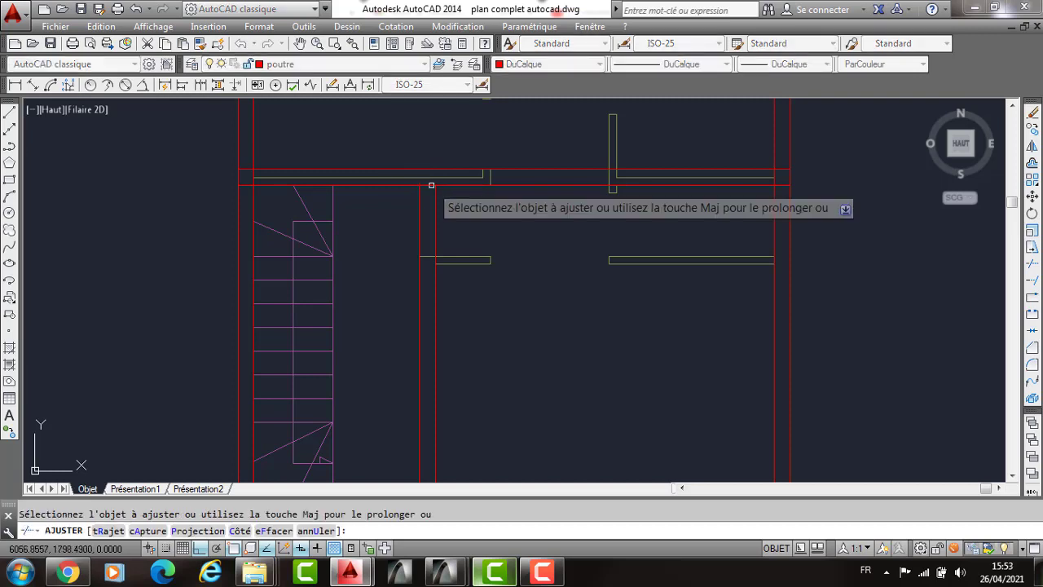
pyautogui.press('Escape')
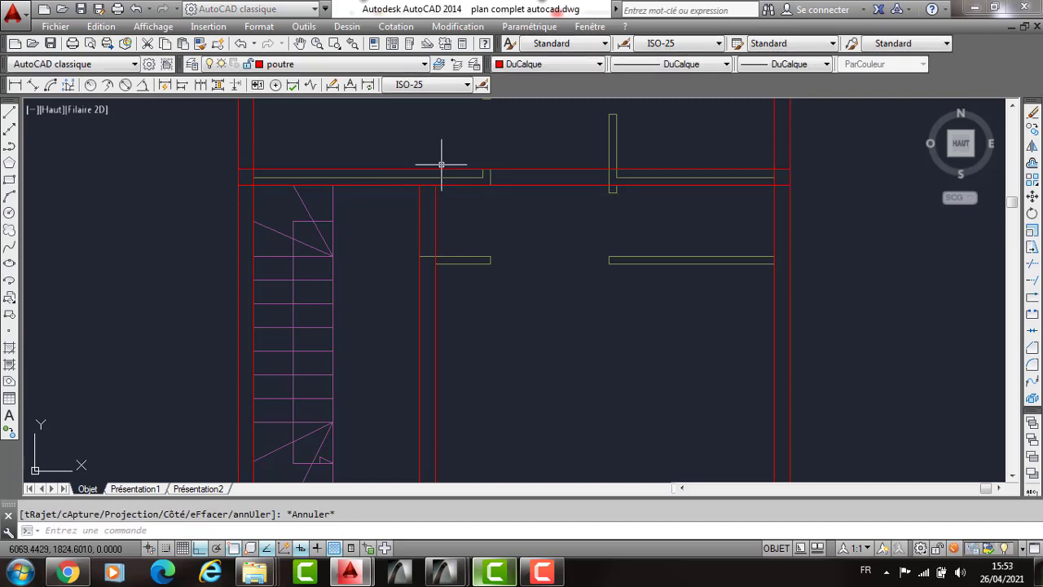
# Draw a vertical line from the top beam corner down to the lower beam.
pyautogui.write('l')
pyautogui.press('Return')
pyautogui.moveTo(483, 174); pyautogui.dragTo(483, 267, button='middle')
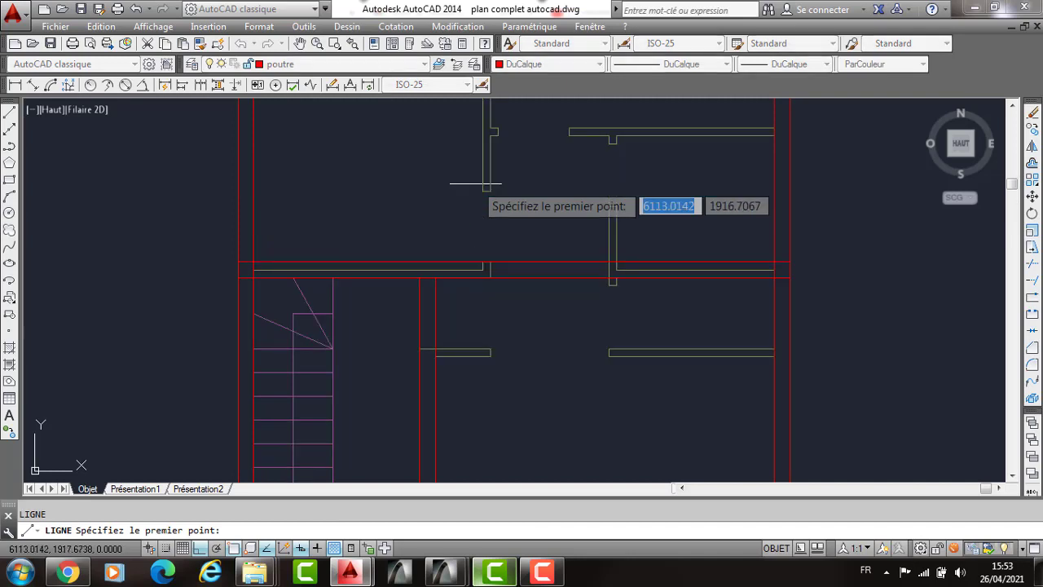
pyautogui.moveTo(483, 183); pyautogui.dragTo(488, 277, button='middle')
pyautogui.click(478, 166)
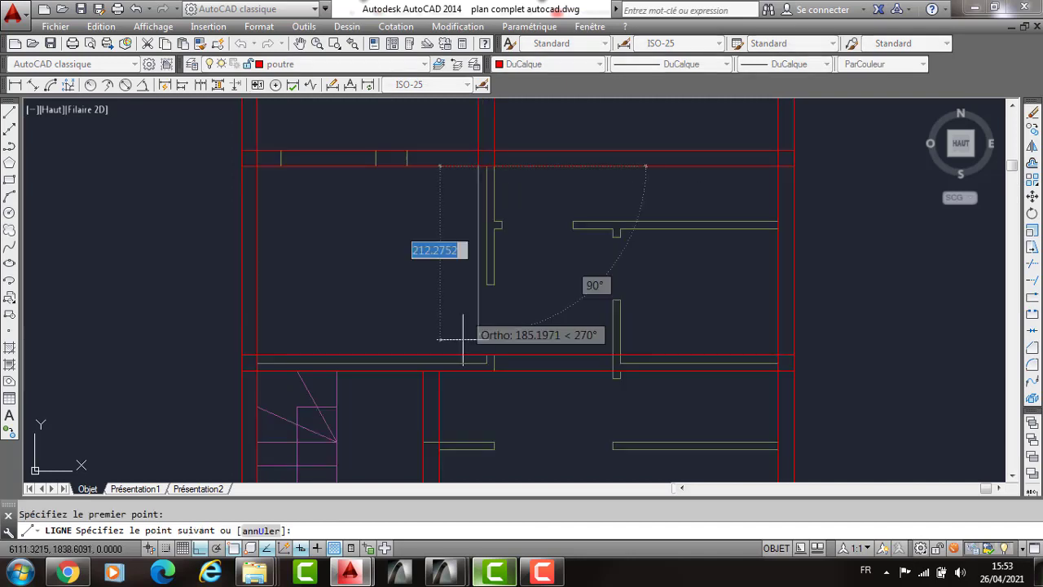
pyautogui.click(479, 370)
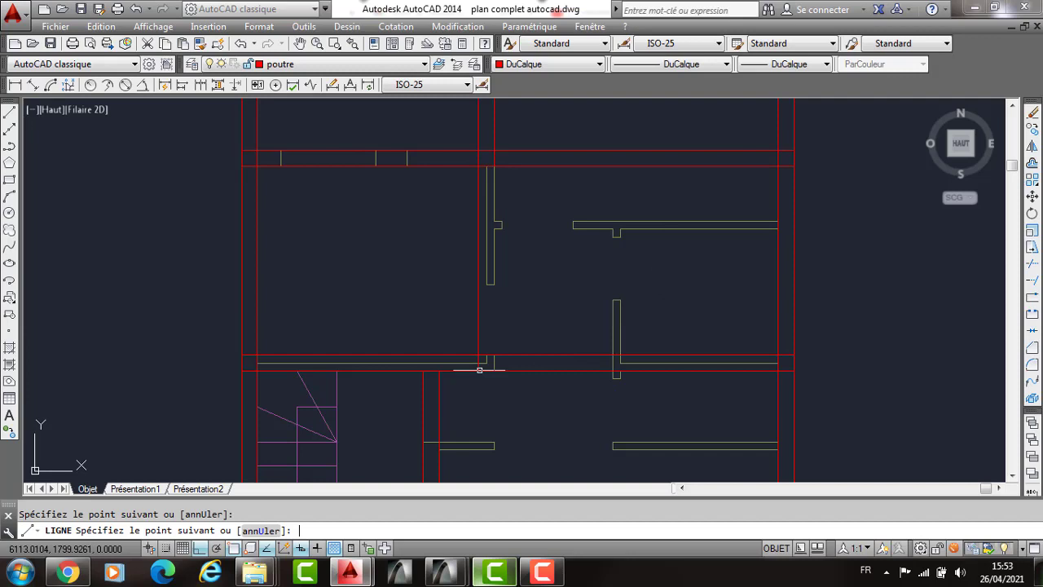
pyautogui.press('Return')
pyautogui.press('Return')
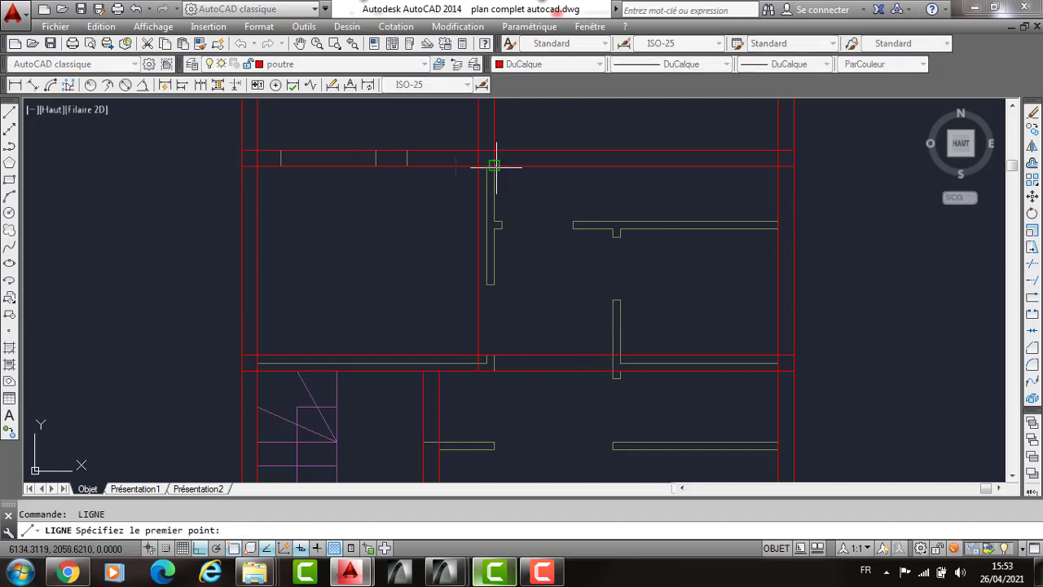
pyautogui.click(494, 165)
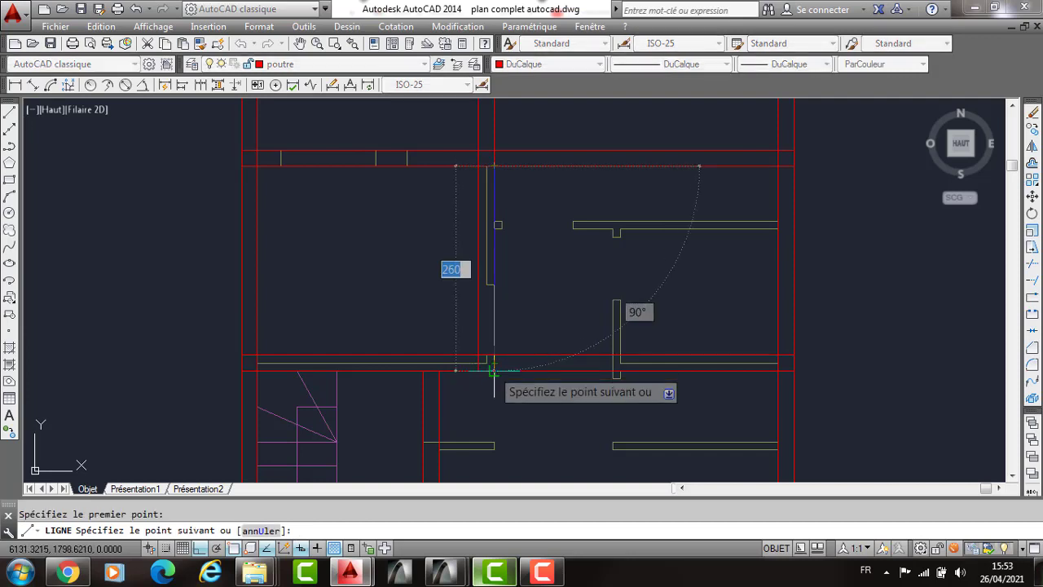
pyautogui.press('Return')
# Draw a short closing line at the bottom-right beam corner.
pyautogui.scroll(-4, 582, 350)
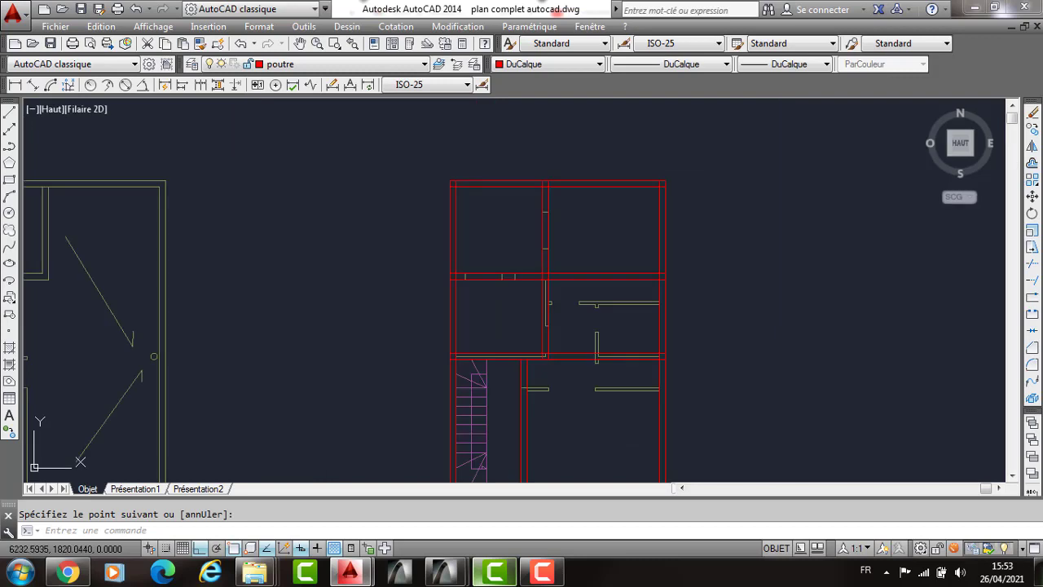
pyautogui.scroll(2, 485, 231)
pyautogui.scroll(2, 600, 370)
pyautogui.press('Return')
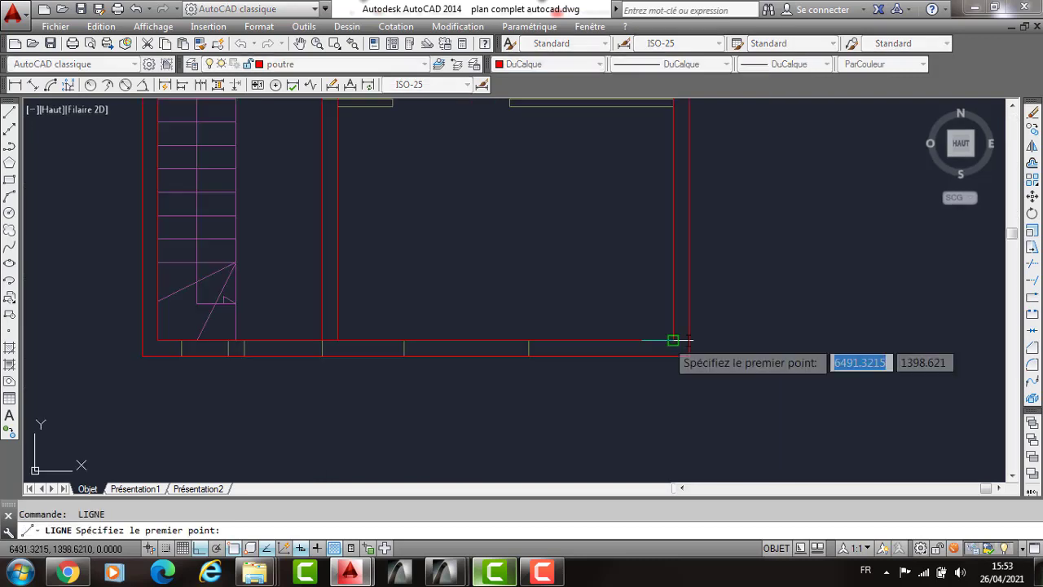
pyautogui.click(689, 340)
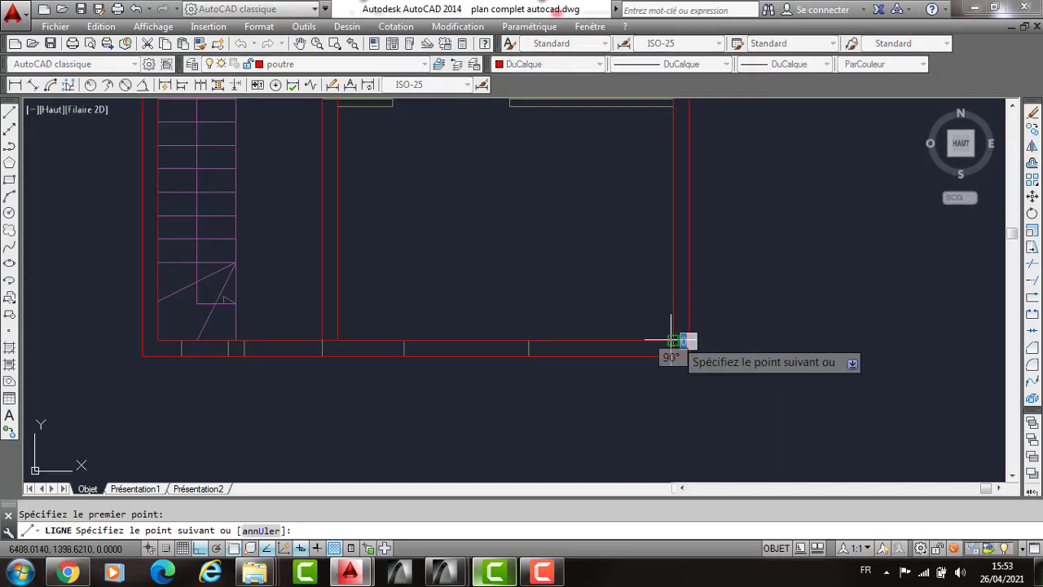
pyautogui.moveTo(672, 340); pyautogui.dragTo(649, 299, button='middle')
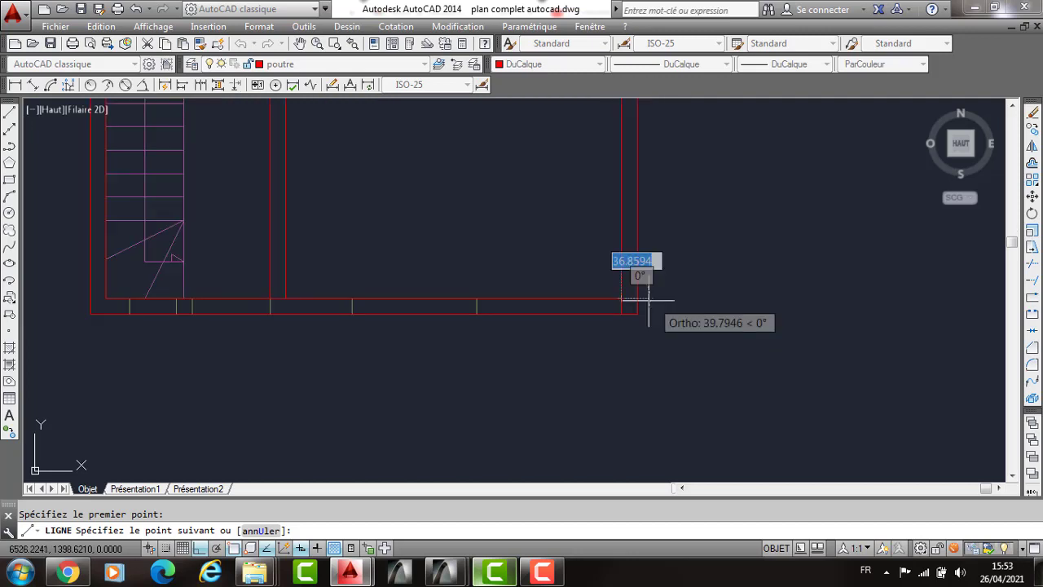
pyautogui.click(649, 299)
pyautogui.press('Return')
pyautogui.press('Return')
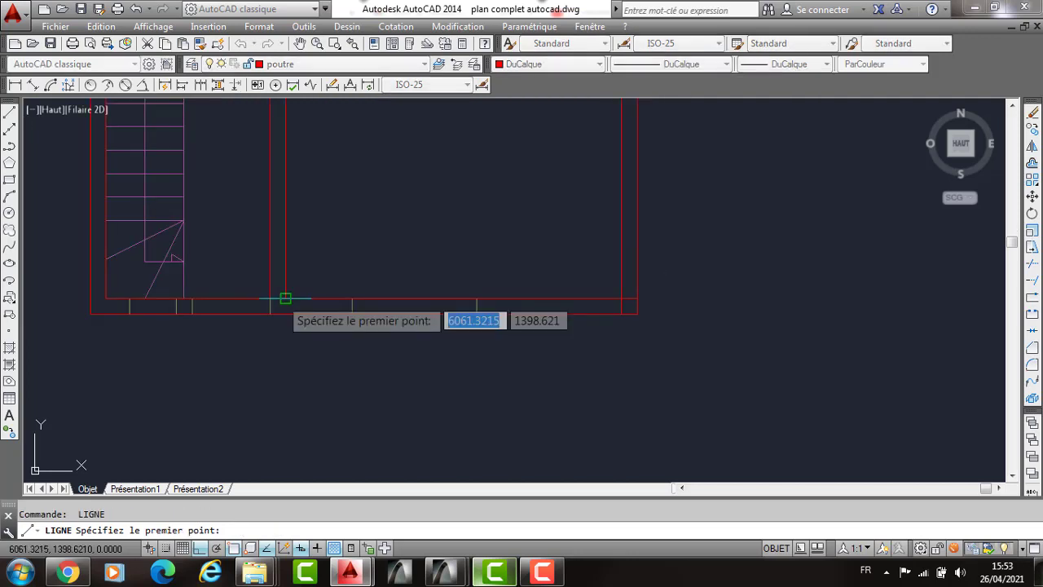
# Try lines at the bottom beam junction and bottom-left corner, cancel them, and end LINE.
pyautogui.click(286, 298)
pyautogui.press('Return')
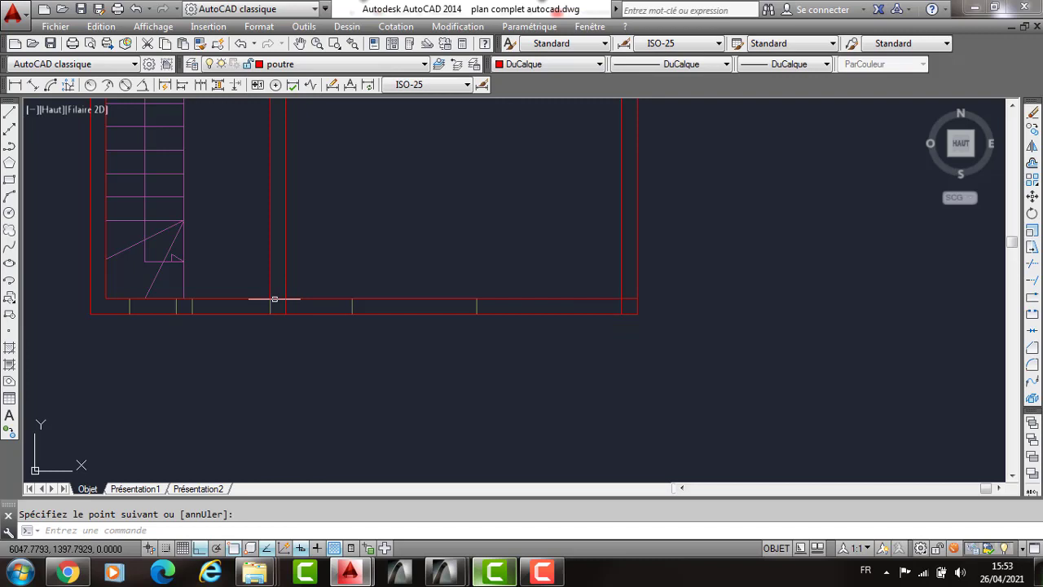
pyautogui.press('Return')
pyautogui.click(274, 313)
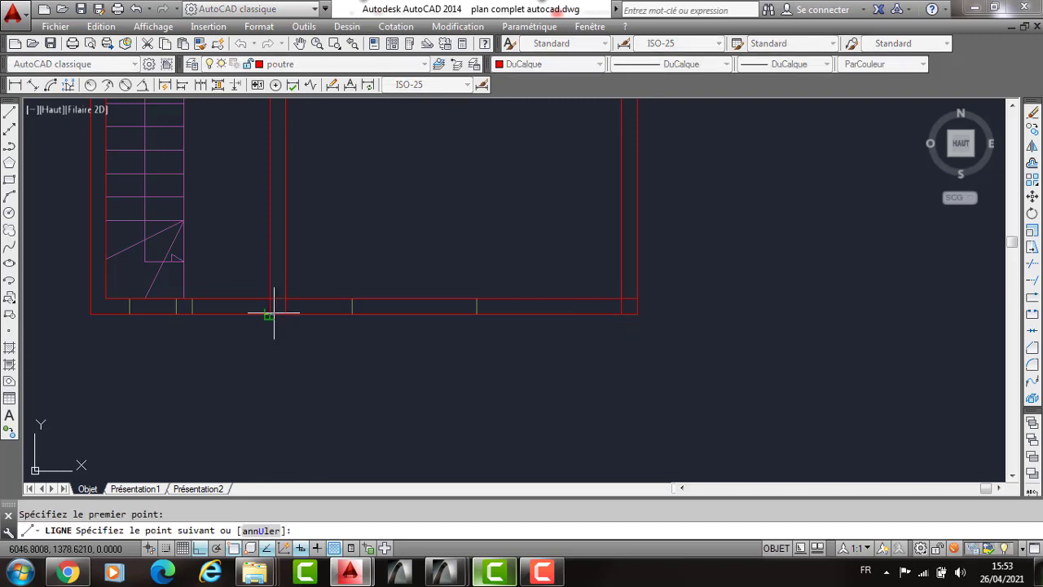
pyautogui.press('Return')
pyautogui.press('Return')
pyautogui.click(105, 314)
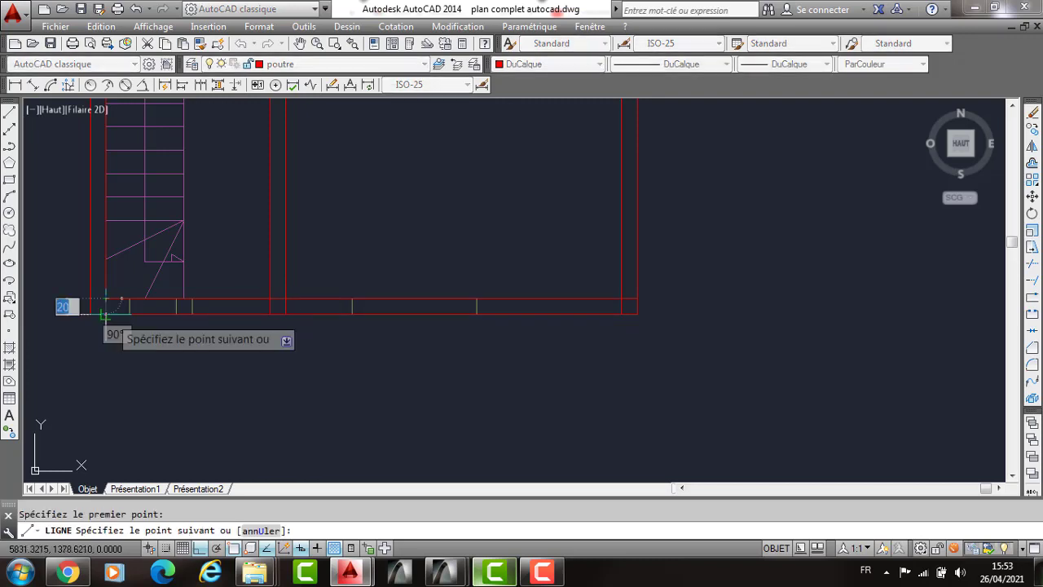
pyautogui.press('Return')
pyautogui.press('Return')
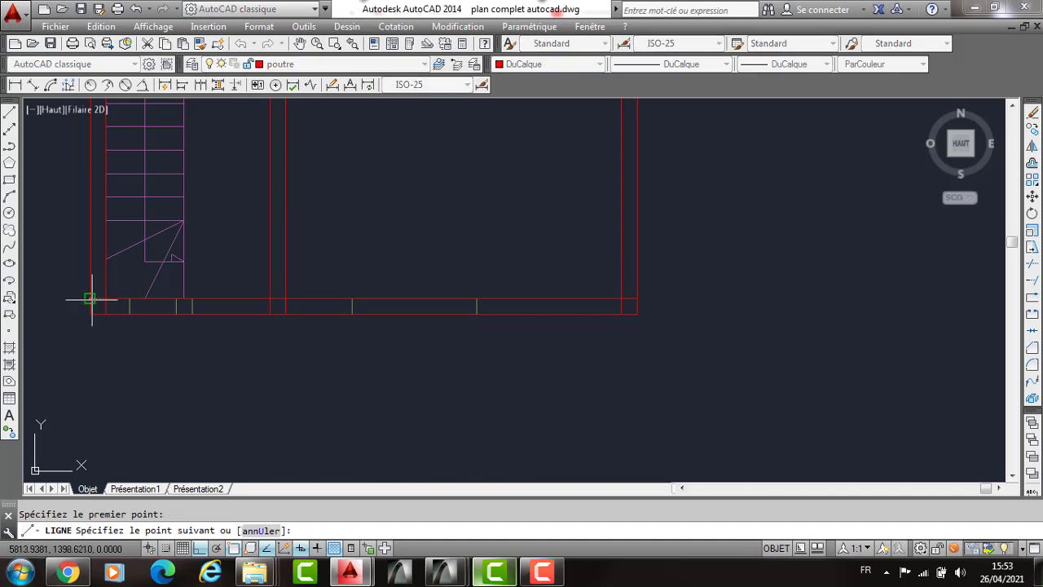
pyautogui.press('Escape')
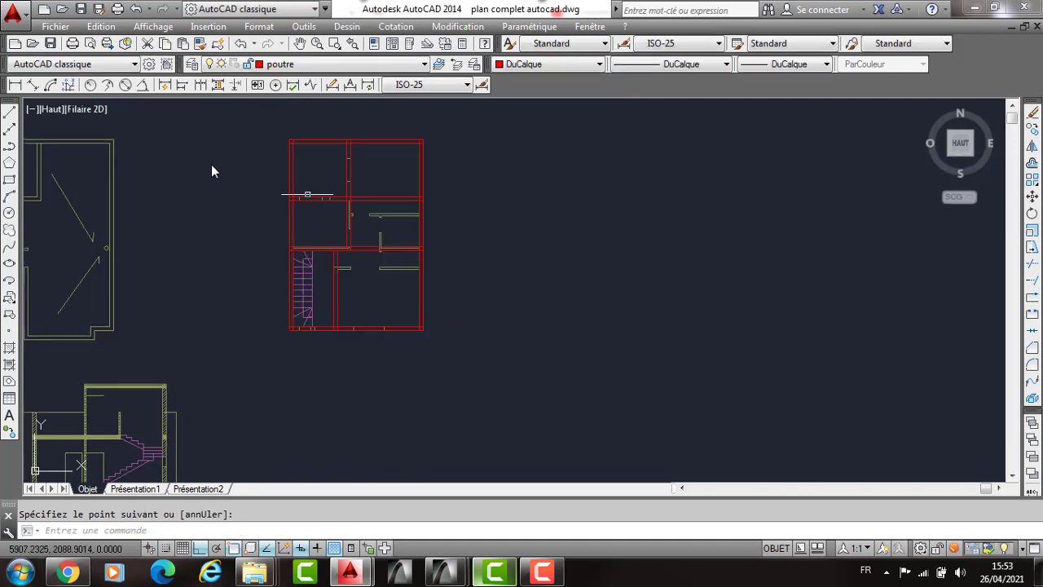
# Turn off the MUR wall layer and turn the ESCALIER stair layer back on.
pyautogui.click(342, 63)
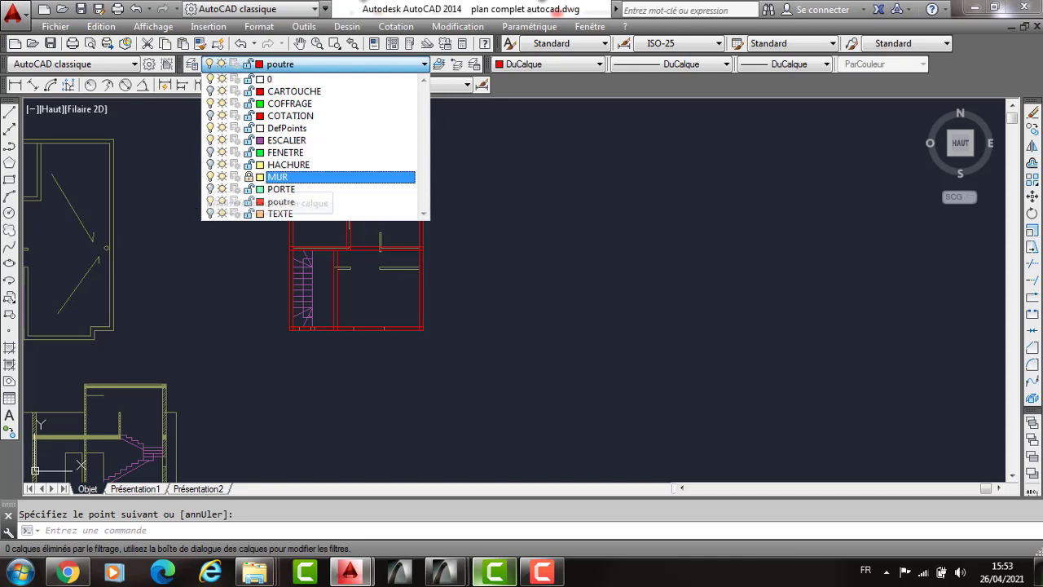
pyautogui.click(281, 201)
pyautogui.scroll(2, 240, 211)
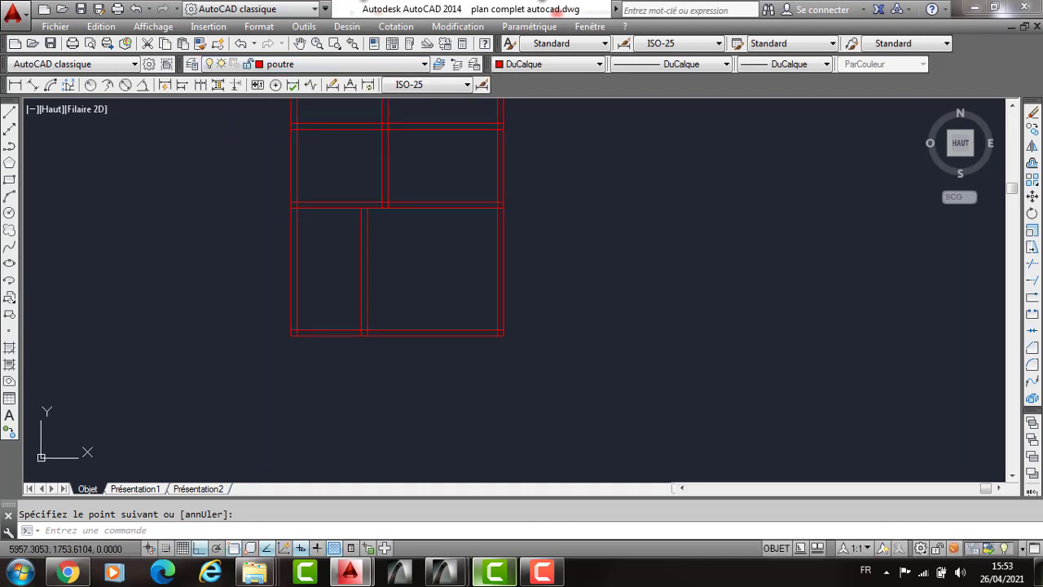
pyautogui.scroll(2, 260, 381)
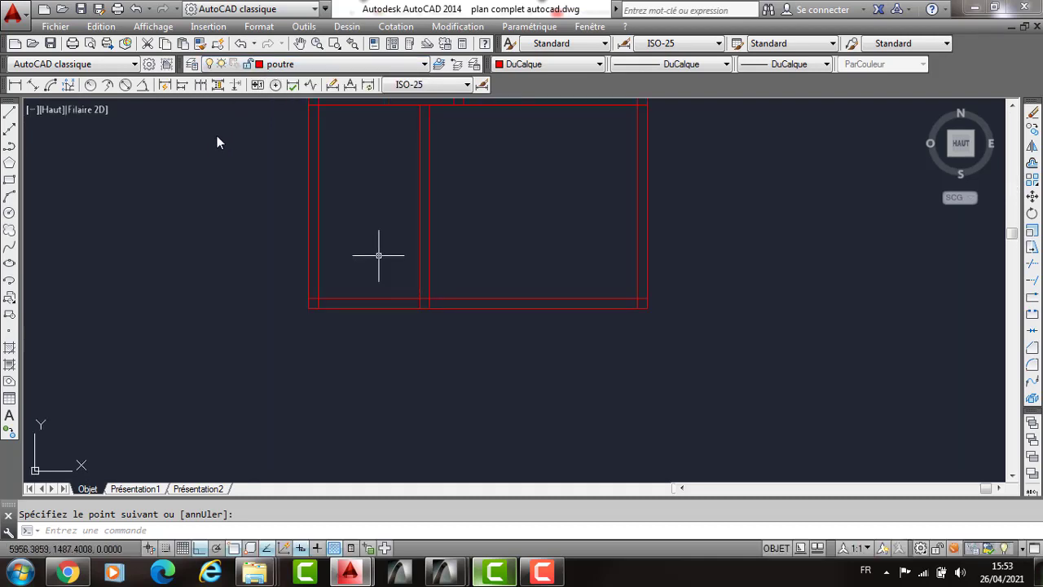
pyautogui.click(269, 64)
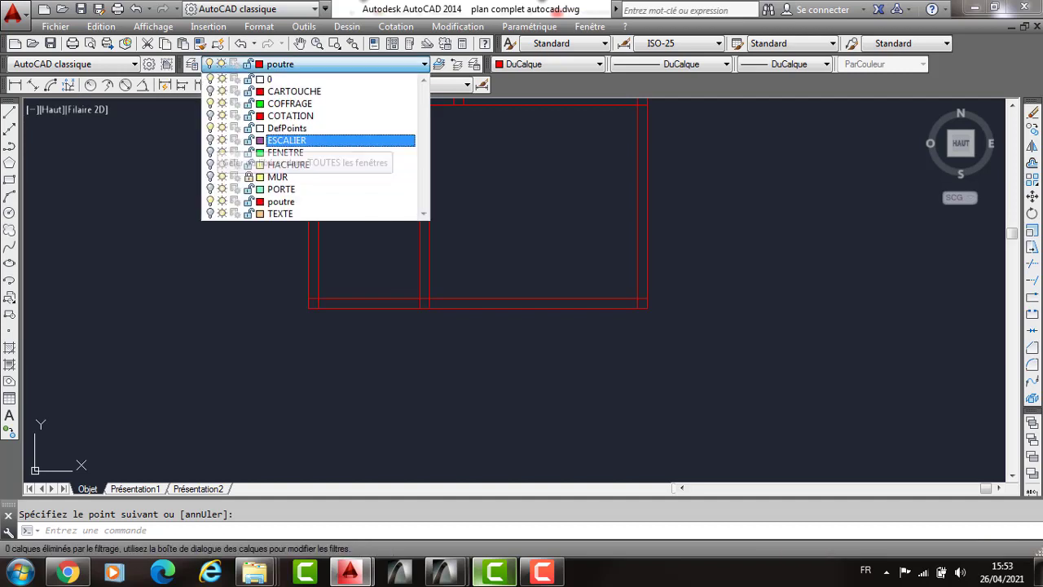
pyautogui.click(251, 221)
pyautogui.moveTo(251, 221); pyautogui.dragTo(267, 269, button='middle')
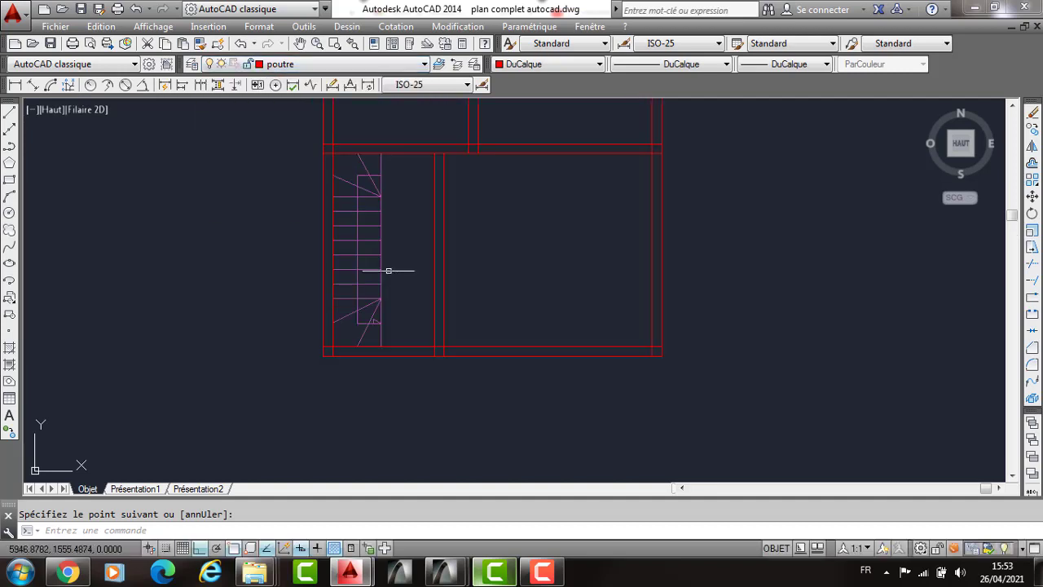
pyautogui.write('L')
pyautogui.press('Return')
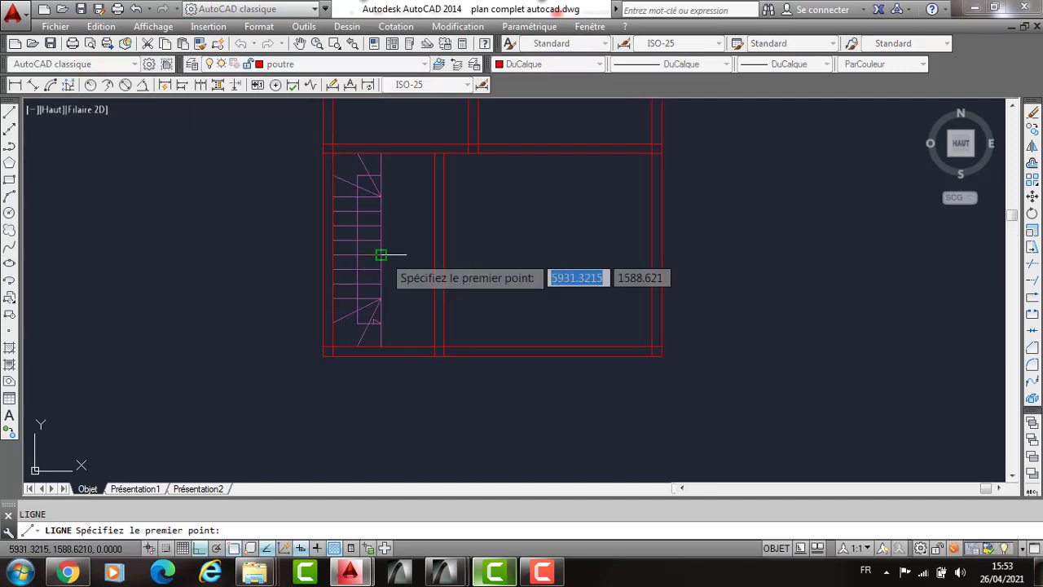
# Draw a 110-unit segment at the stair edge and a vertical line up to the upper beam.
pyautogui.click(380, 255)
pyautogui.write('110')
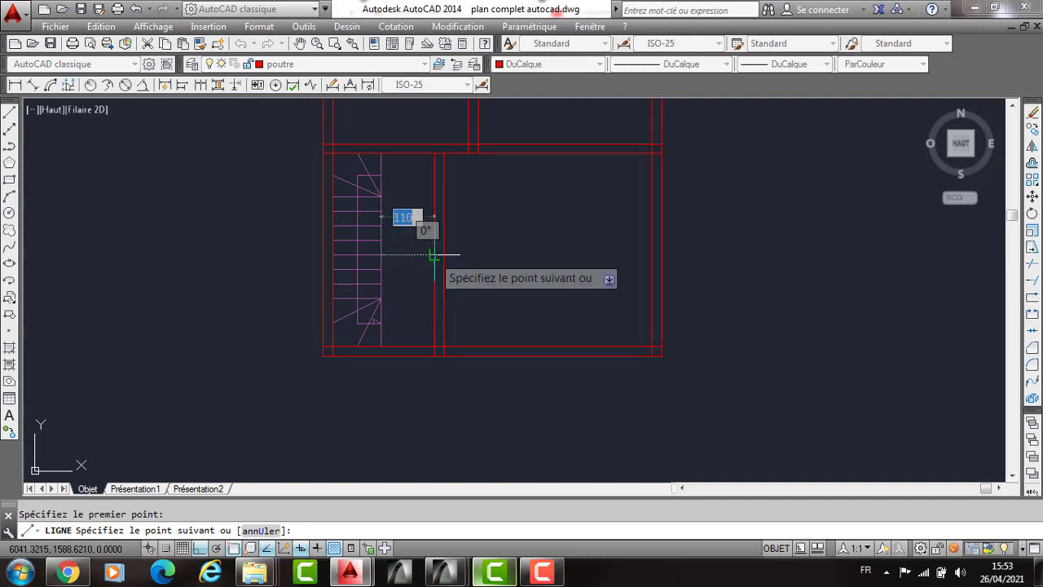
pyautogui.press('Return')
pyautogui.press('Return')
pyautogui.click(381, 255)
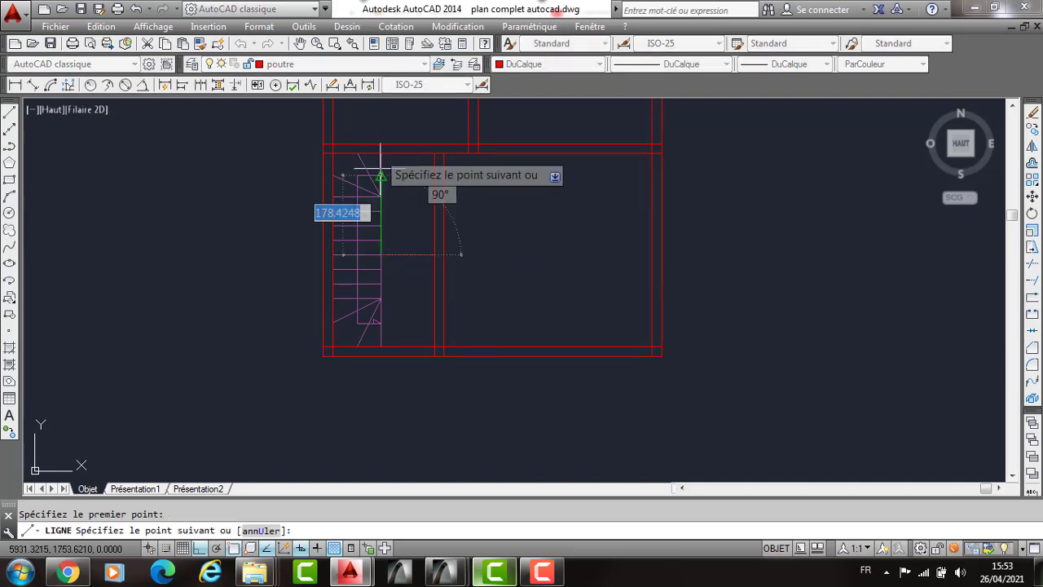
pyautogui.click(381, 152)
pyautogui.press('Return')
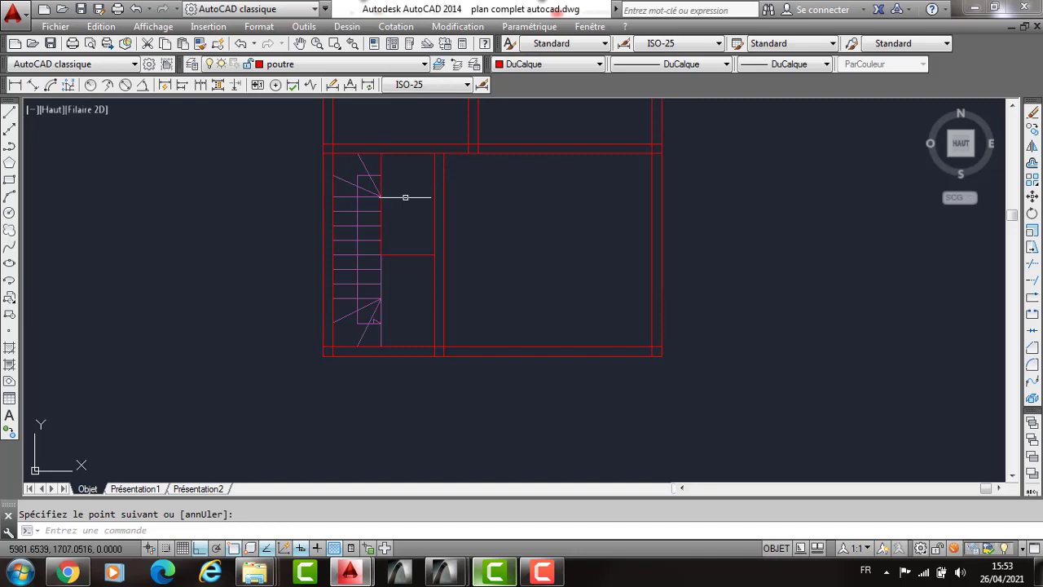
# Fill the small rectangle beside the stairs with solid red hatch.
pyautogui.write('h')
pyautogui.press('Return')
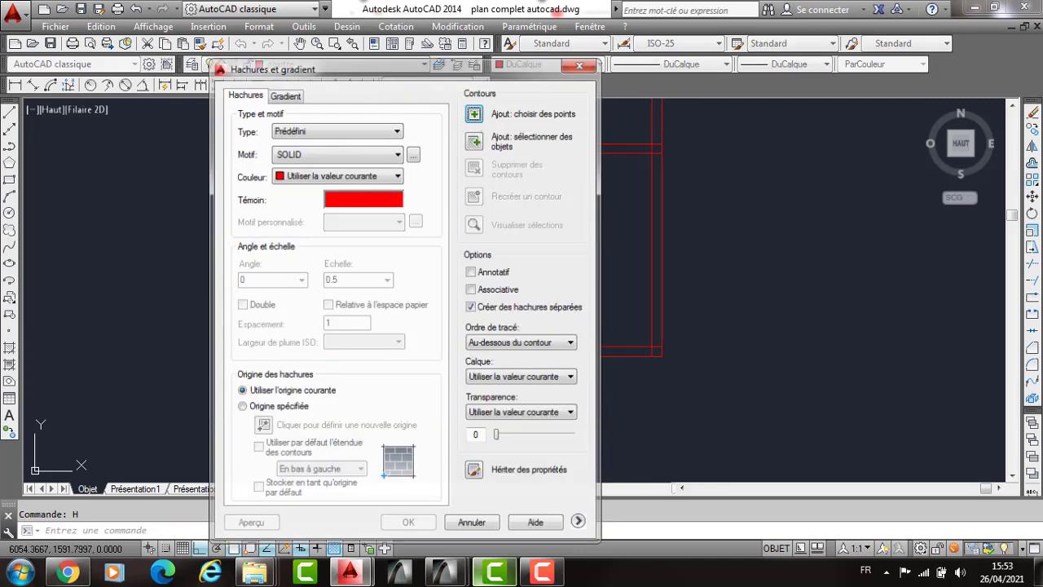
pyautogui.click(474, 114)
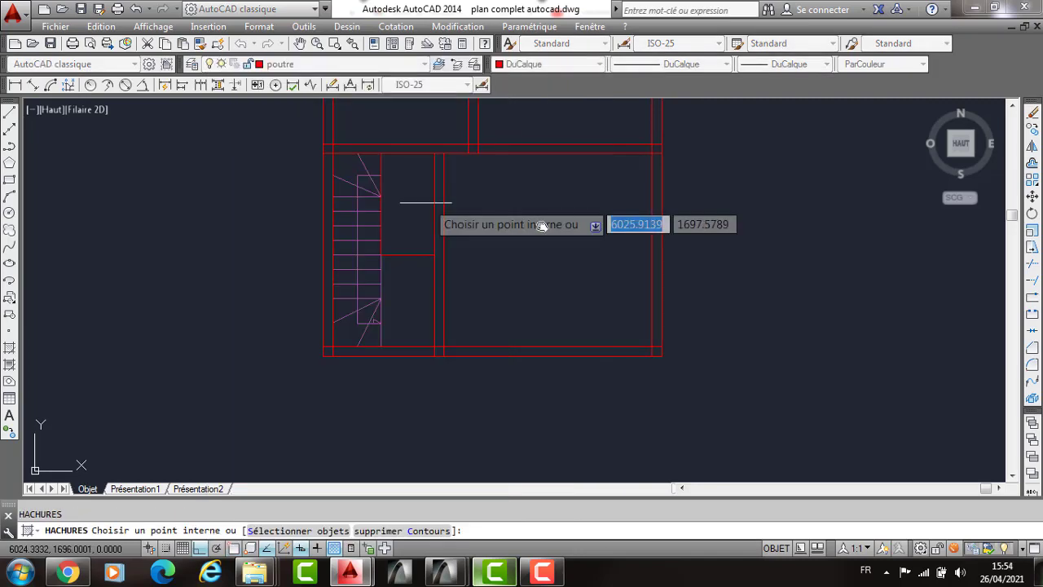
pyautogui.press('Return')
pyautogui.press('Return')
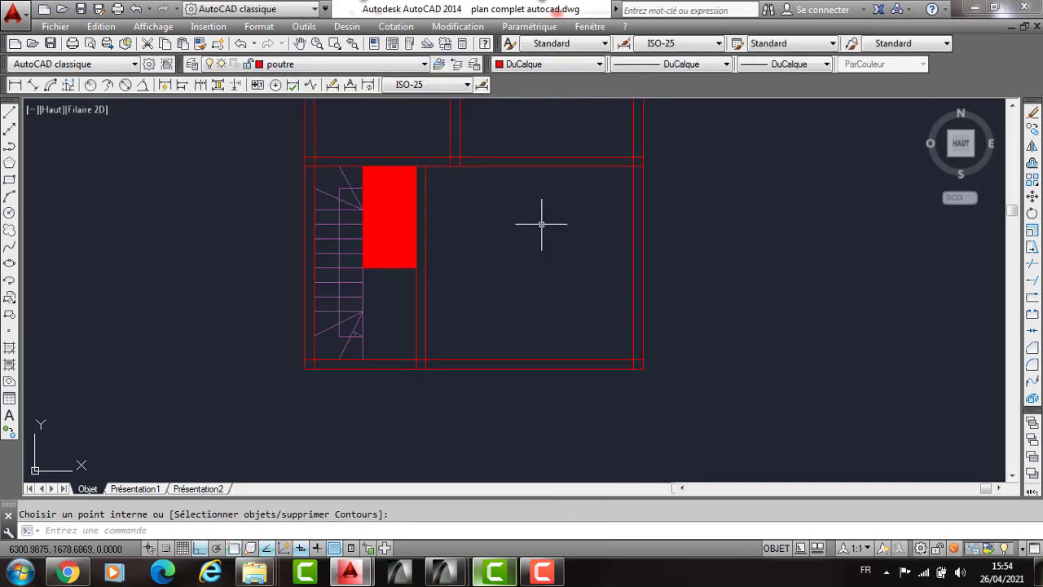
pyautogui.moveTo(541, 223); pyautogui.dragTo(484, 249, button='middle')
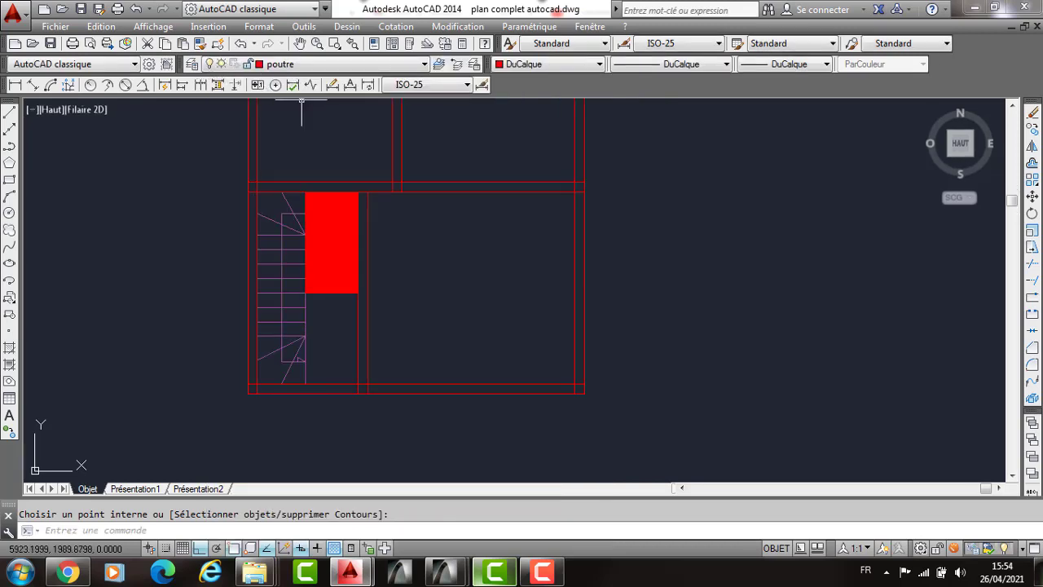
# Create layer AXE, then load and assign the ACAD_ISO04W100 linetype to it.
pyautogui.write('la')
pyautogui.press('Return')
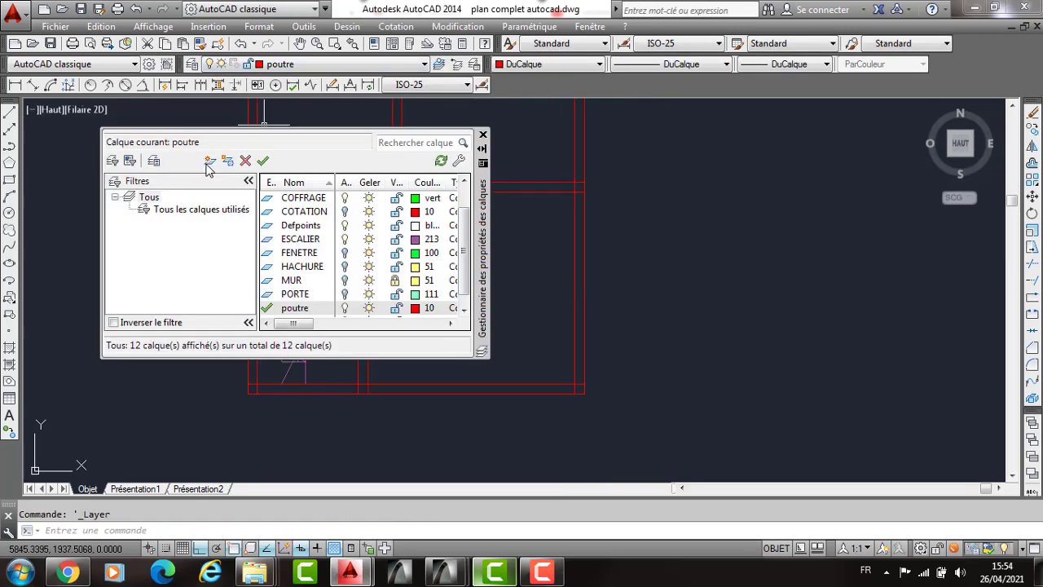
pyautogui.click(209, 161)
pyautogui.write('A')
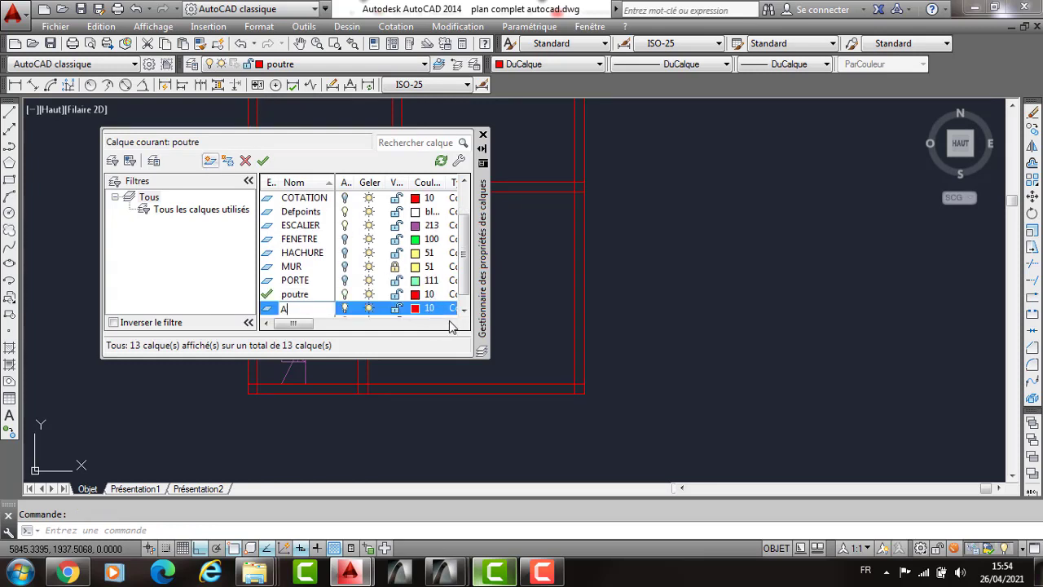
pyautogui.write('XE')
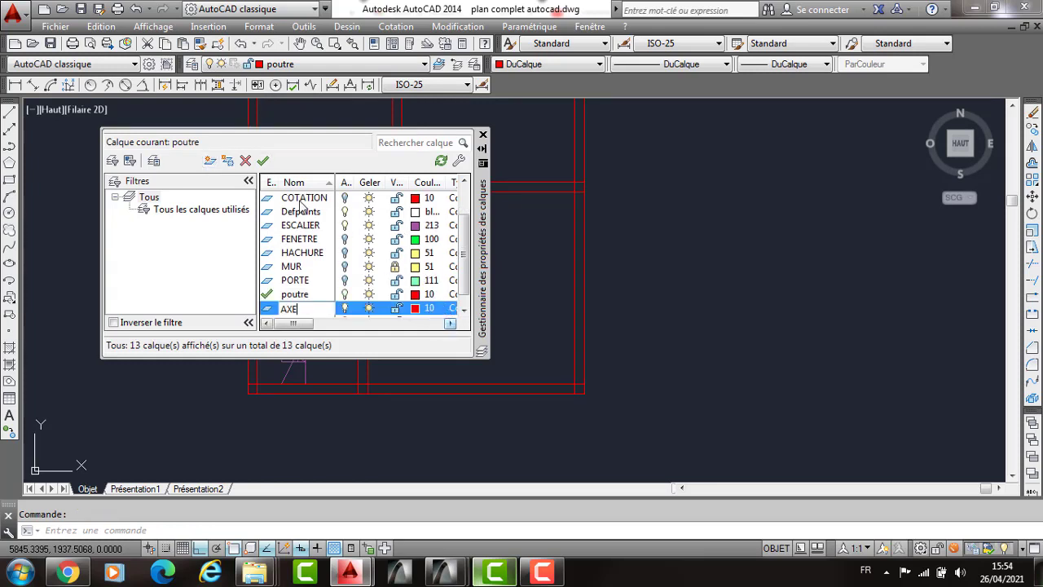
pyautogui.press('Return')
pyautogui.click(328, 306)
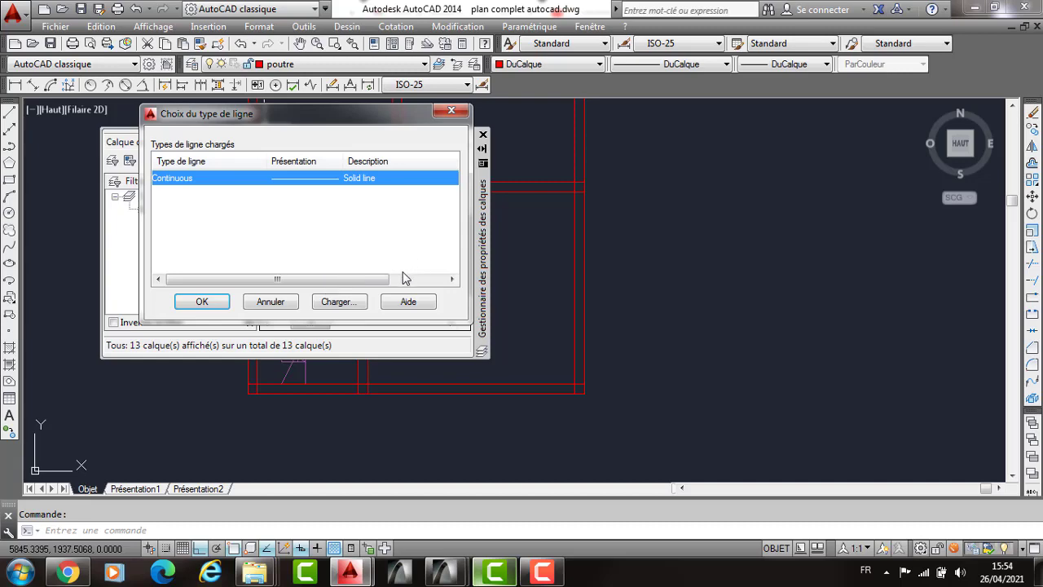
pyautogui.click(338, 302)
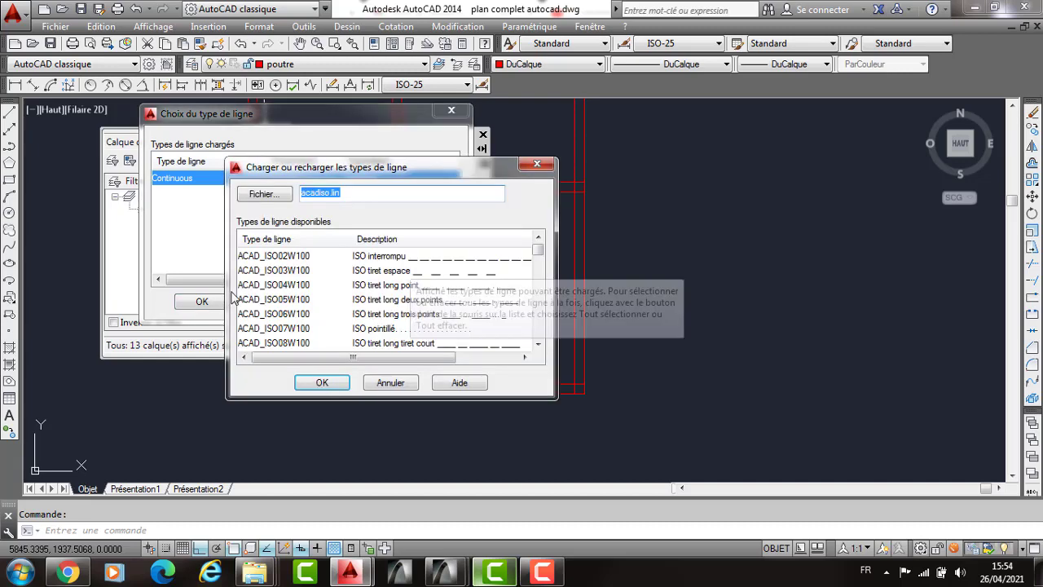
pyautogui.click(260, 284)
pyautogui.press('Return')
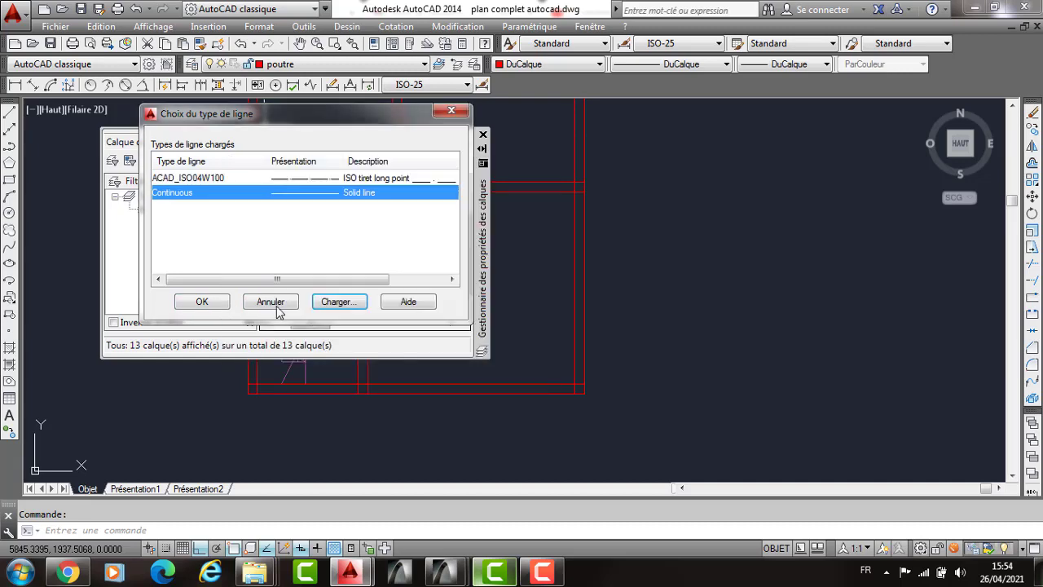
pyautogui.press('Up')
pyautogui.press('Return')
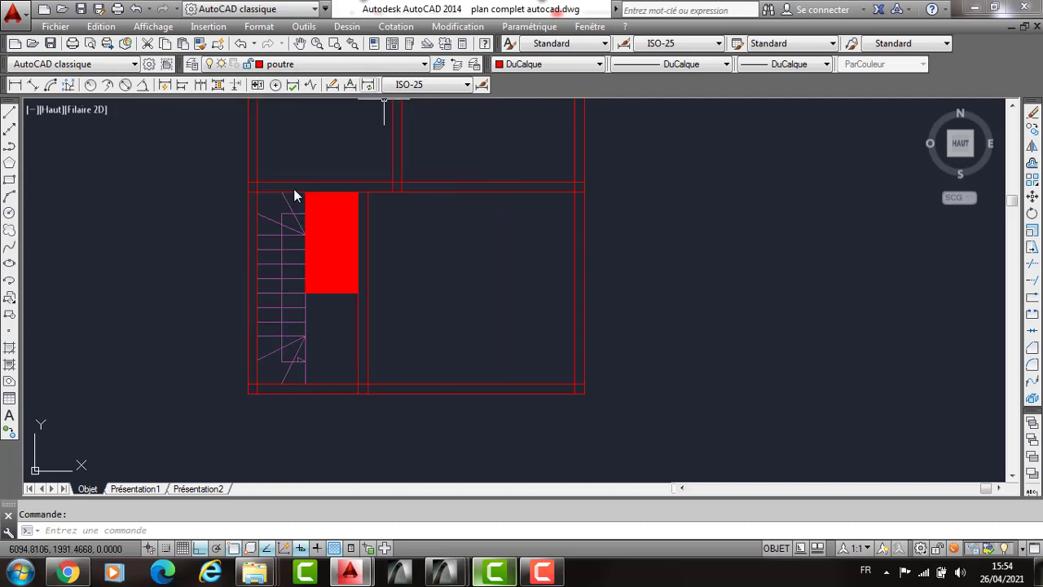
pyautogui.click(293, 64)
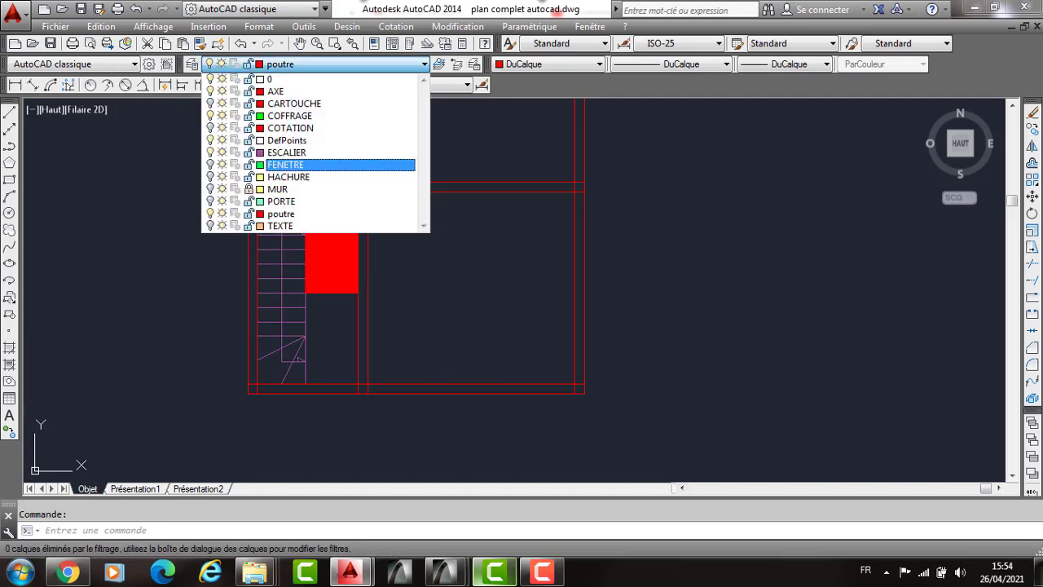
# Make AXE the current layer and draw the first vertical axis line in the right-hand room.
pyautogui.click(276, 91)
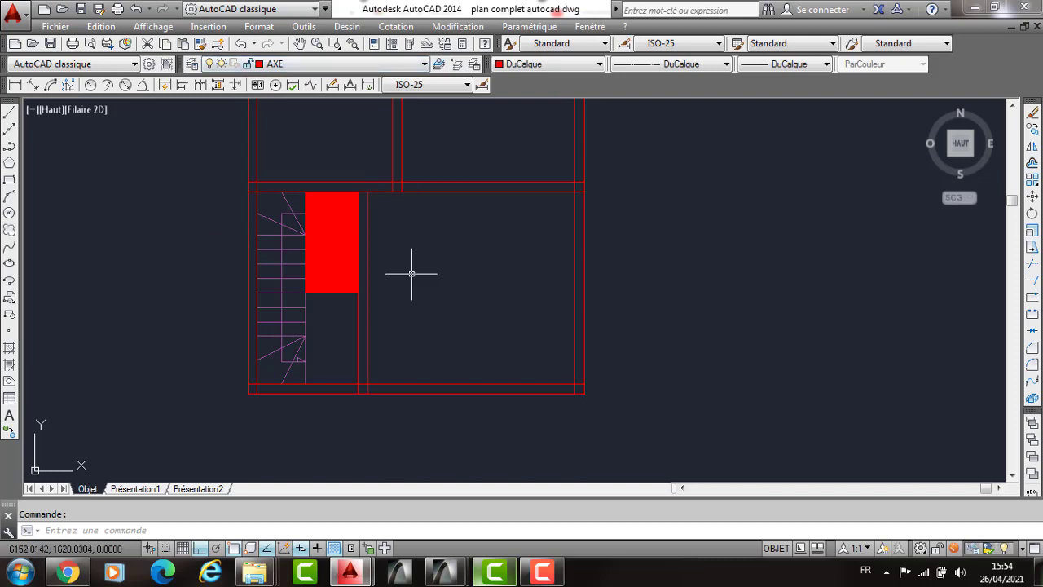
pyautogui.write('l')
pyautogui.press('Return')
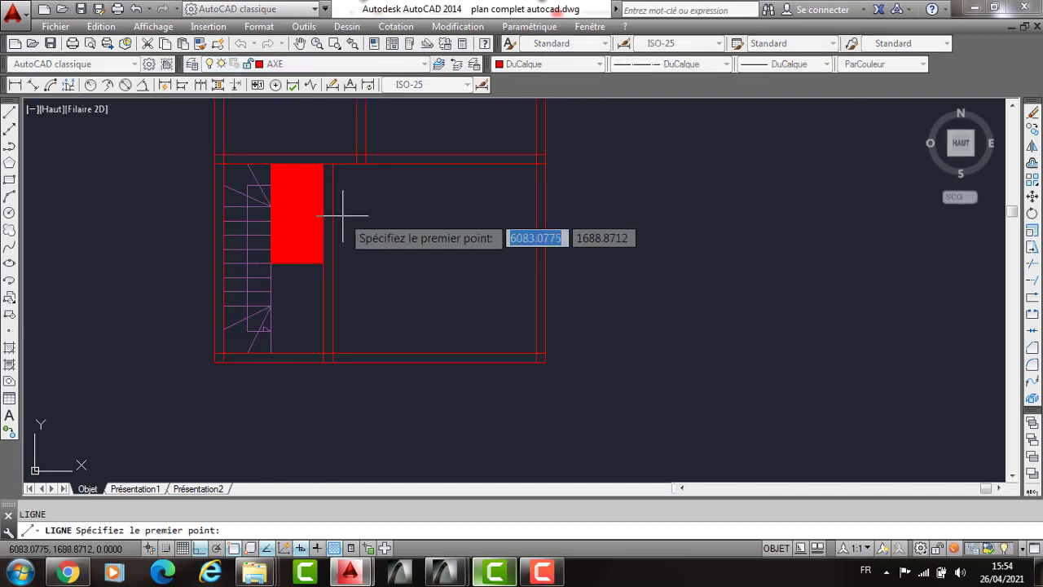
pyautogui.scroll(-4, 587, 298)
pyautogui.scroll(4, 625, 349)
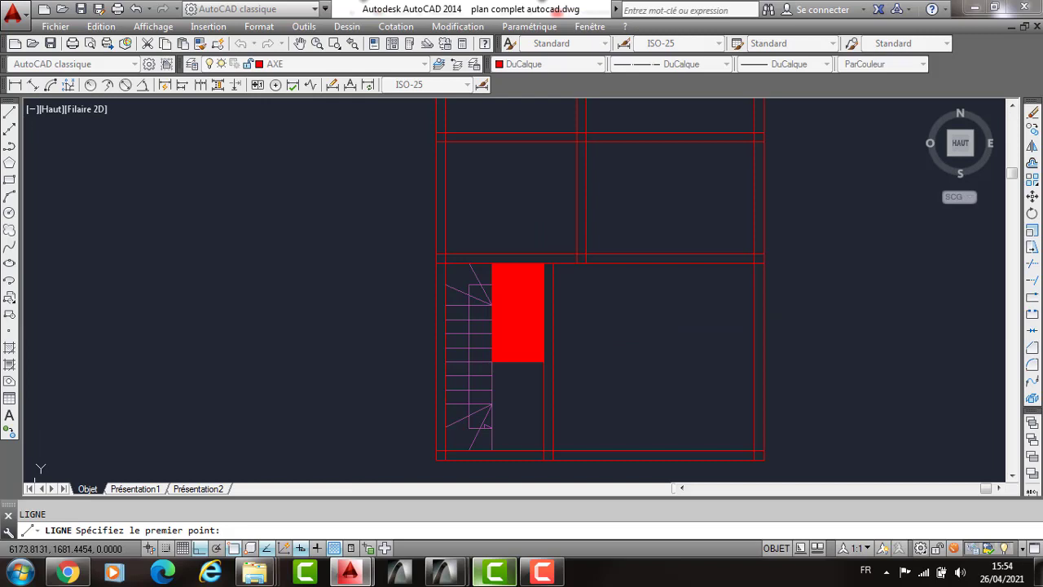
pyautogui.moveTo(651, 178); pyautogui.dragTo(624, 342, button='middle')
pyautogui.scroll(4, 676, 198)
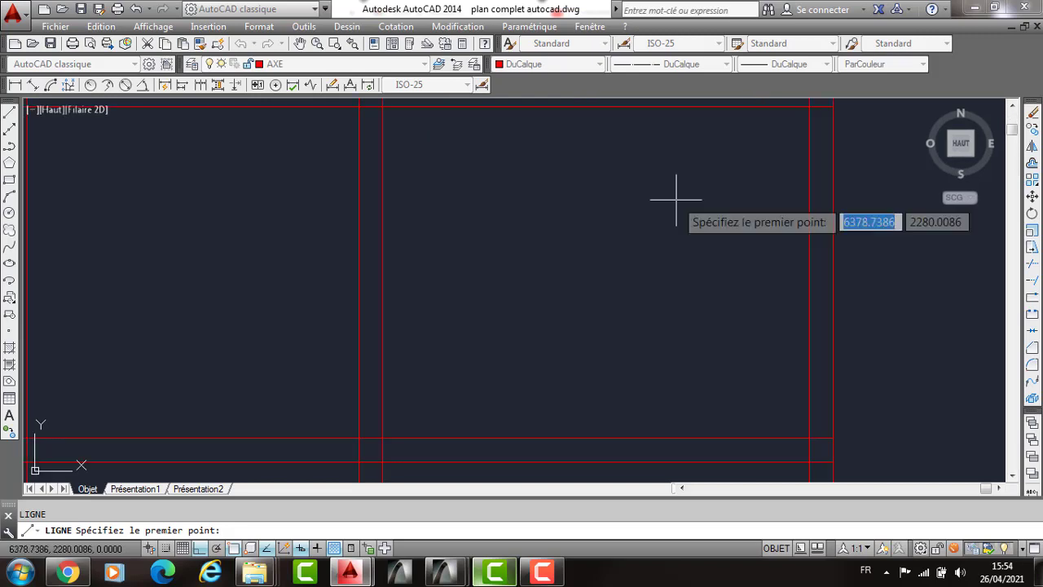
pyautogui.click(739, 127)
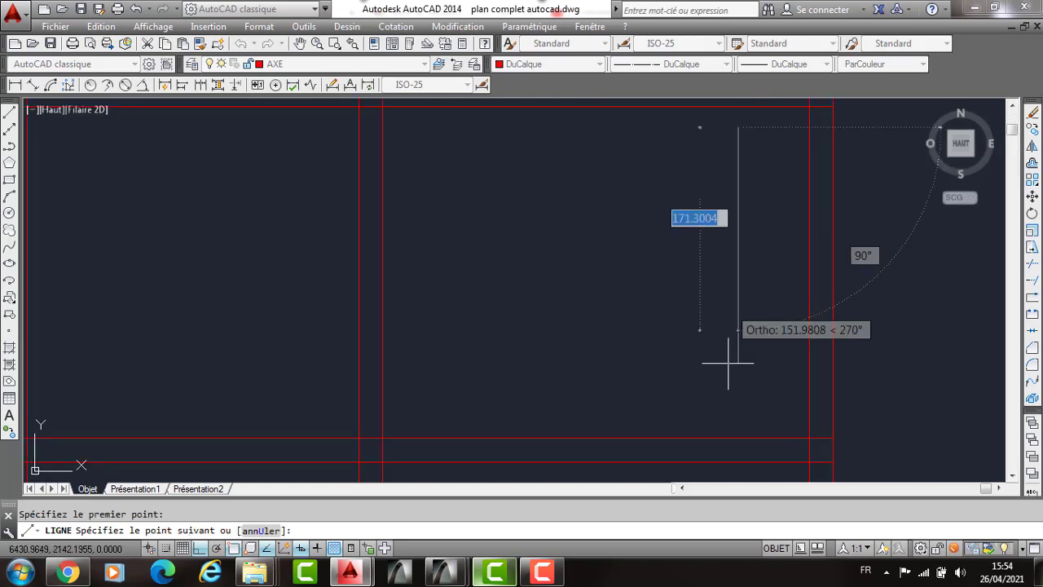
pyautogui.click(728, 409)
pyautogui.press('Return')
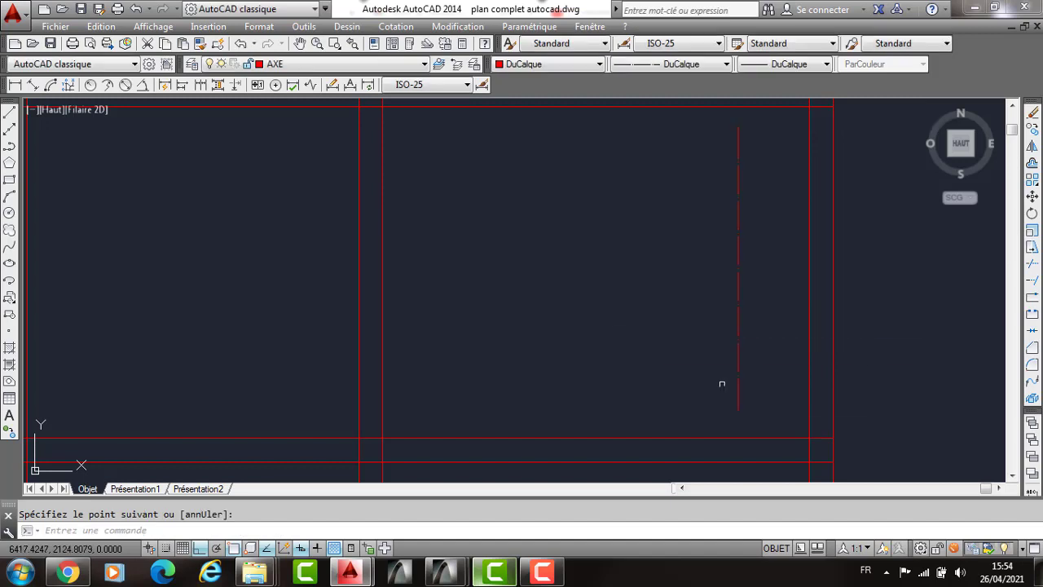
# Offset the axis line leftward at distance 50 to make three more axis lines.
pyautogui.write('dec')
pyautogui.press('Return')
pyautogui.write('5')
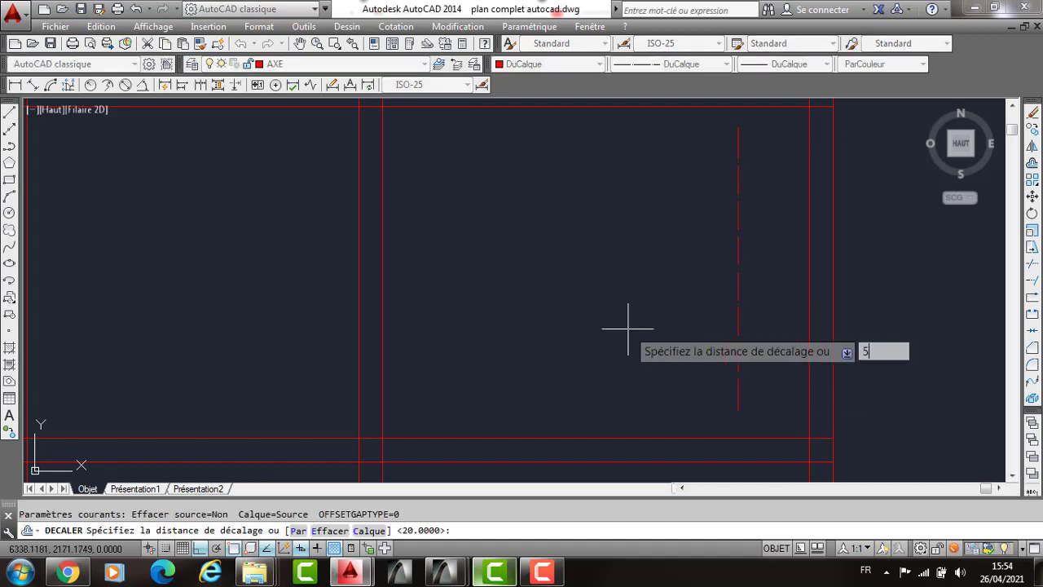
pyautogui.write('0')
pyautogui.press('Return')
pyautogui.click(742, 311)
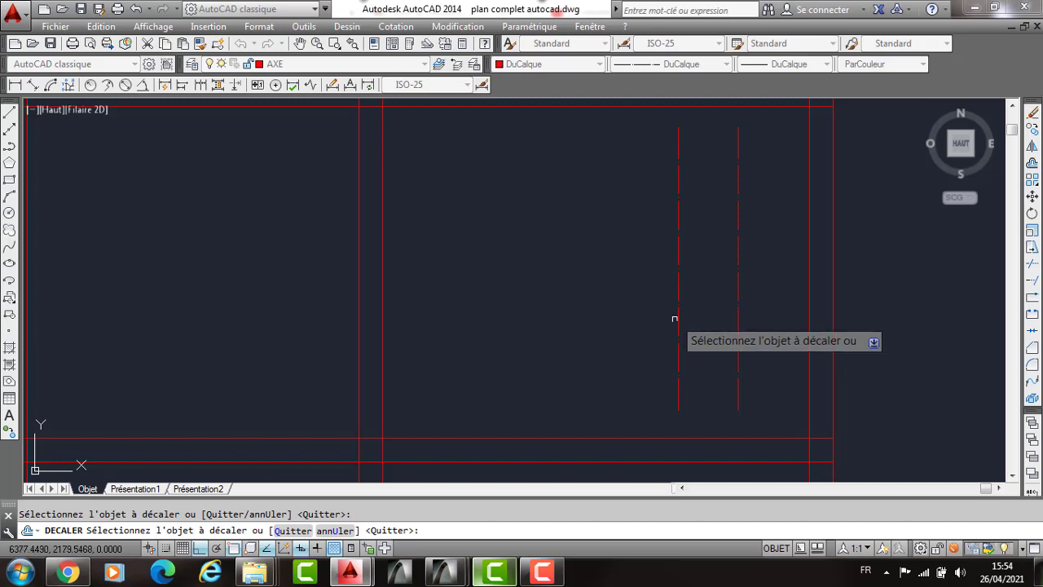
pyautogui.click(675, 318)
pyautogui.click(621, 320)
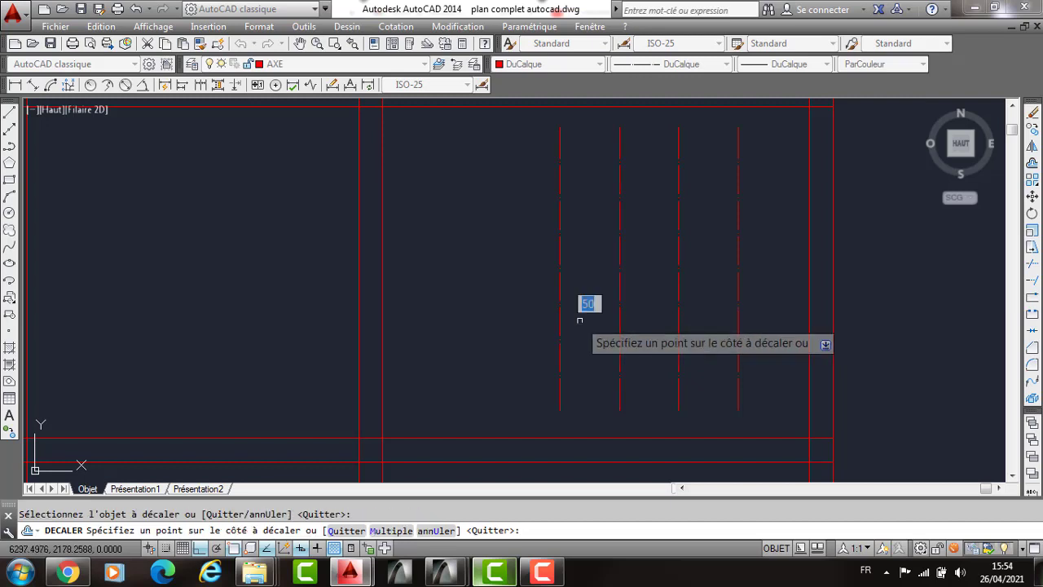
pyautogui.click(552, 309)
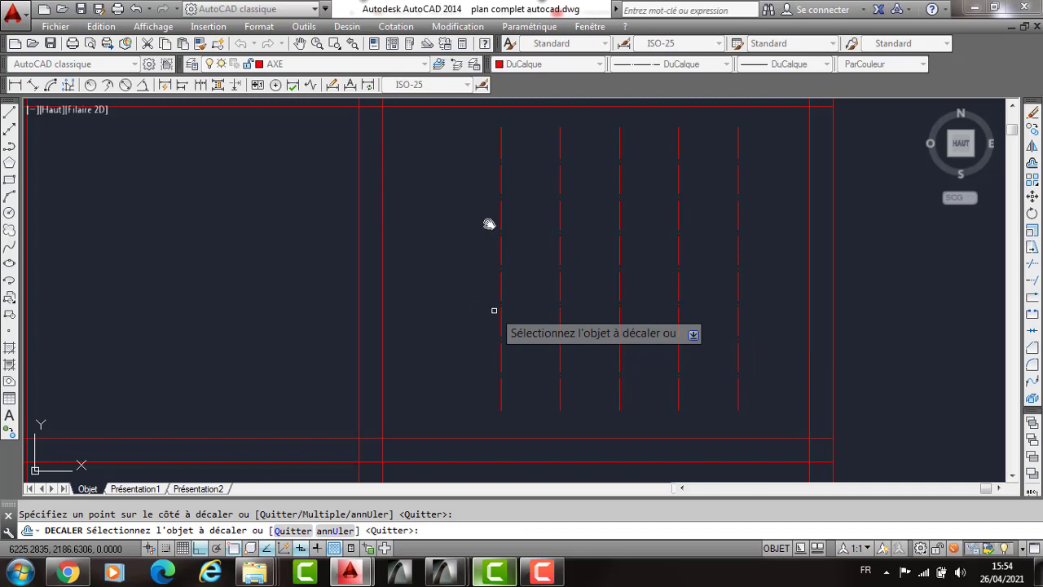
pyautogui.scroll(-4, 492, 229)
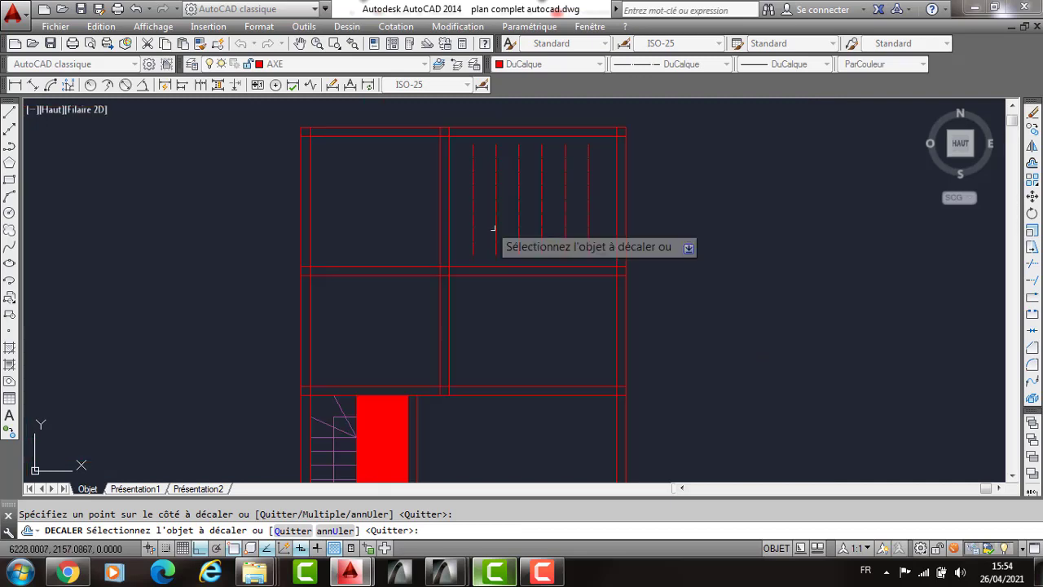
pyautogui.click(590, 226)
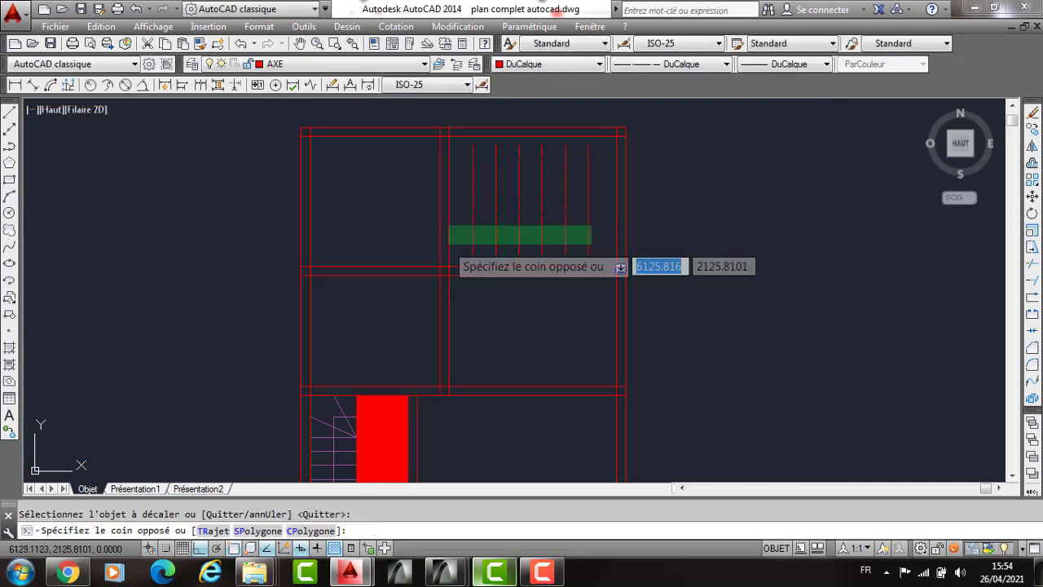
pyautogui.click(448, 243)
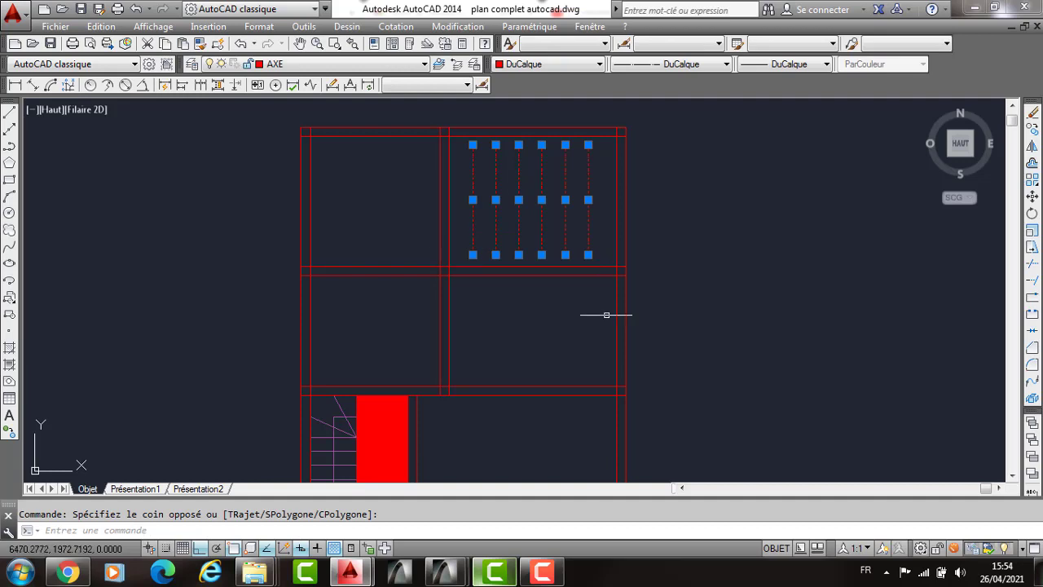
pyautogui.press('Escape')
# Draw a vertical axis line in the middle room.
pyautogui.moveTo(606, 314); pyautogui.dragTo(588, 256, button='middle')
pyautogui.write('l')
pyautogui.press('Return')
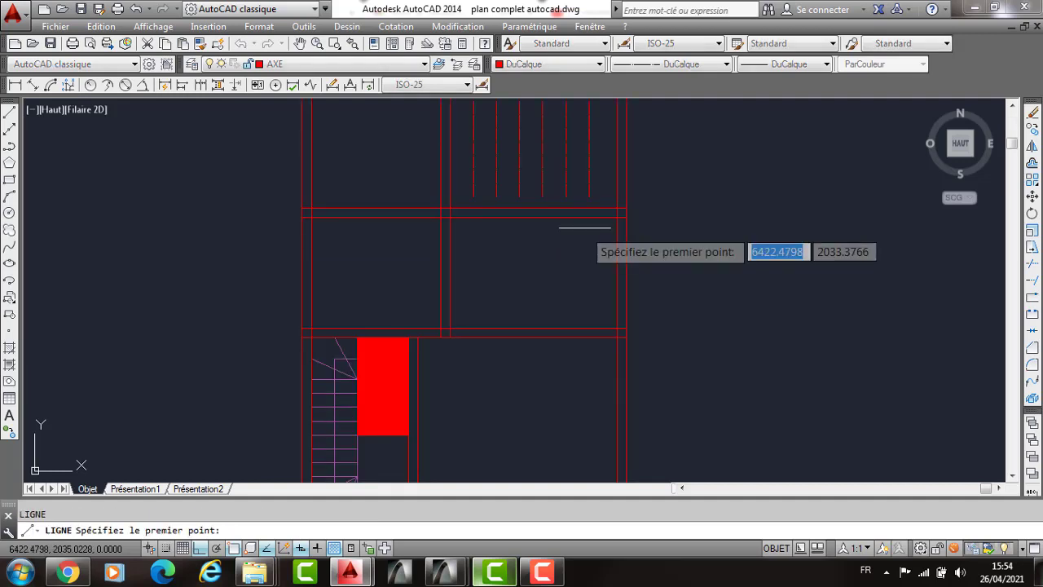
pyautogui.click(589, 228)
pyautogui.click(589, 322)
pyautogui.press('Return')
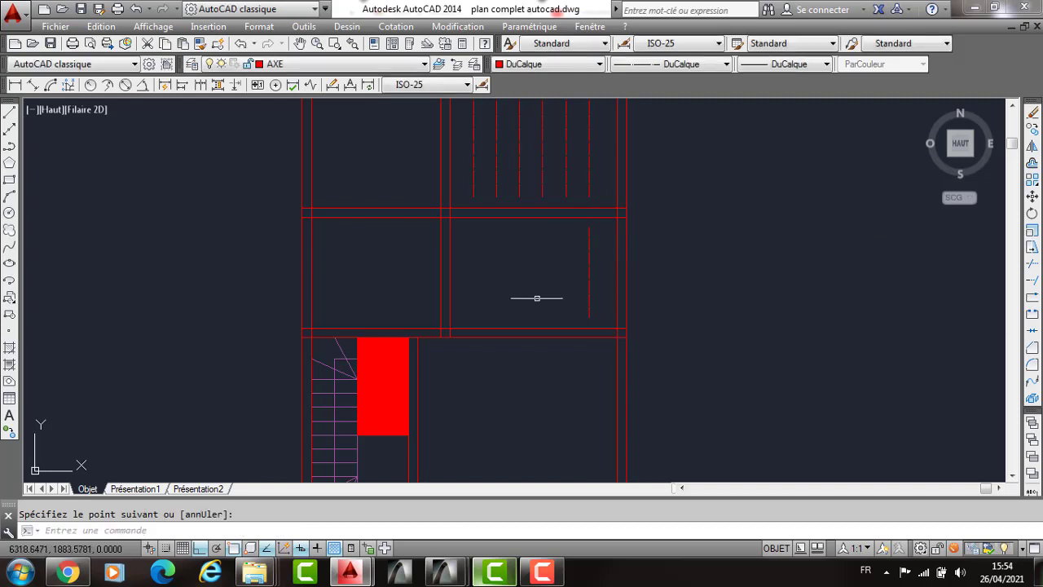
# Offset that line in Multiple mode, adding copies 50 apart across the middle room.
pyautogui.write('dc')
pyautogui.press('Return')
pyautogui.press('Return')
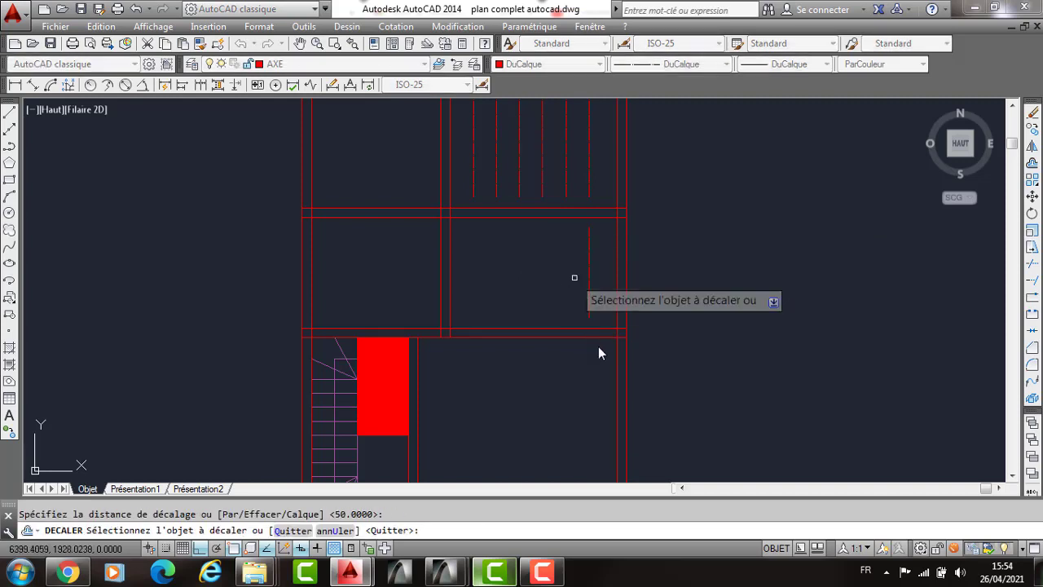
pyautogui.click(589, 277)
pyautogui.rightClick(570, 280)
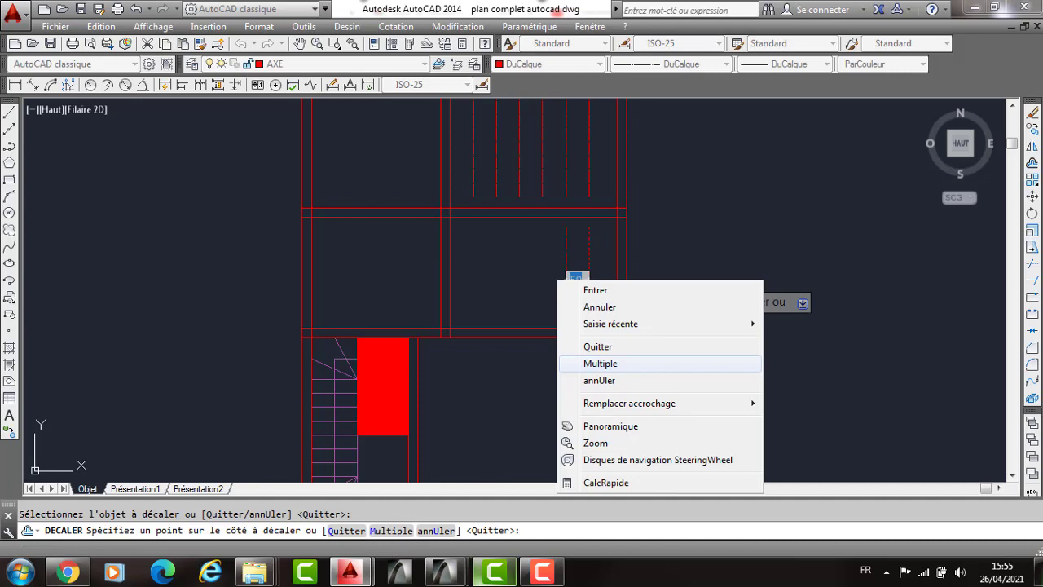
pyautogui.click(600, 364)
pyautogui.click(517, 366)
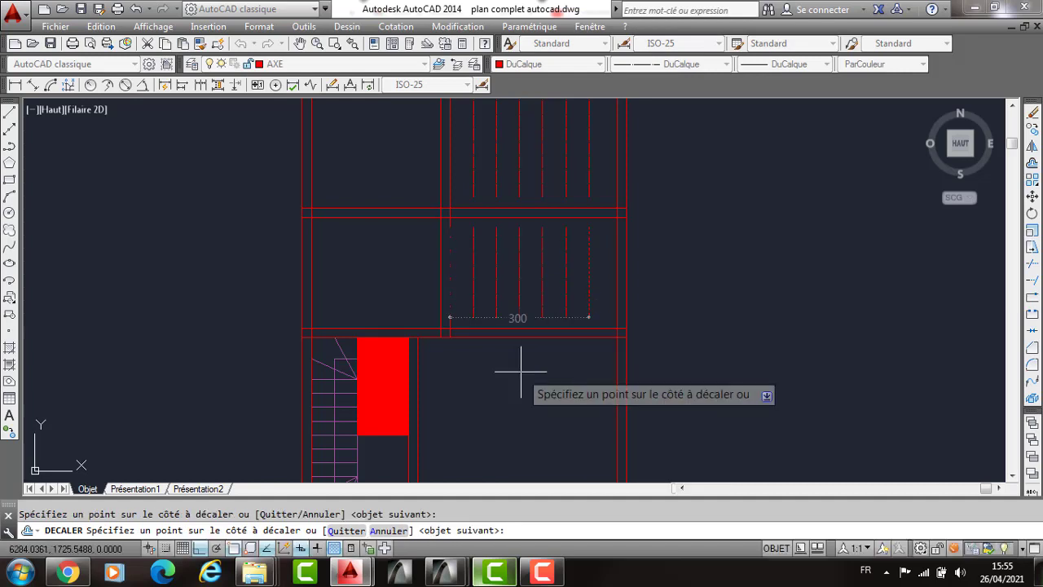
pyautogui.press('Return')
pyautogui.press('Return')
pyautogui.moveTo(456, 347); pyautogui.dragTo(525, 411, button='middle')
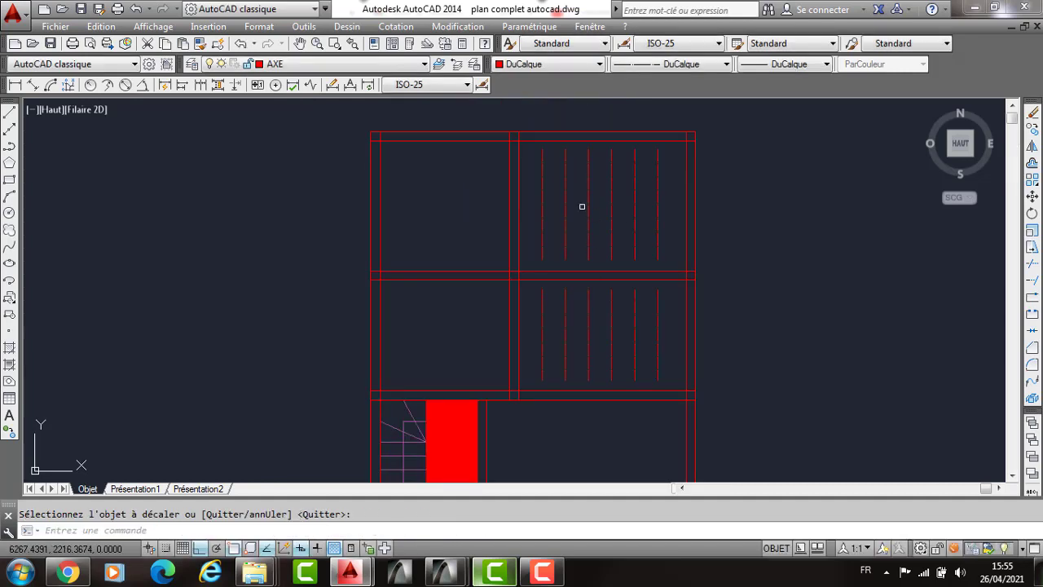
pyautogui.moveTo(625, 196); pyautogui.dragTo(631, 124, button='middle')
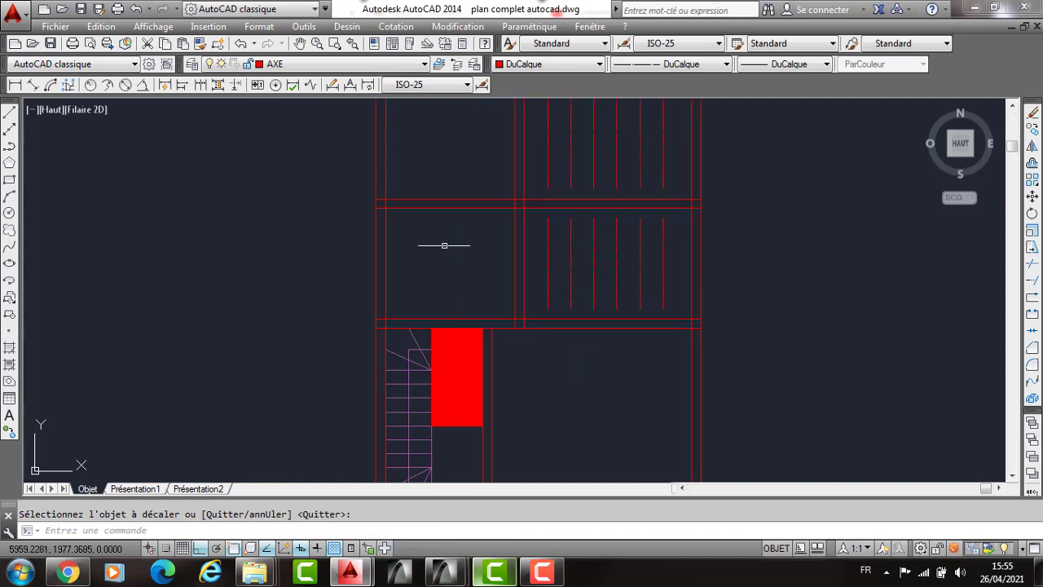
# Copy an existing dashed axis line further left into the empty left room.
pyautogui.write('l')
pyautogui.press('Return')
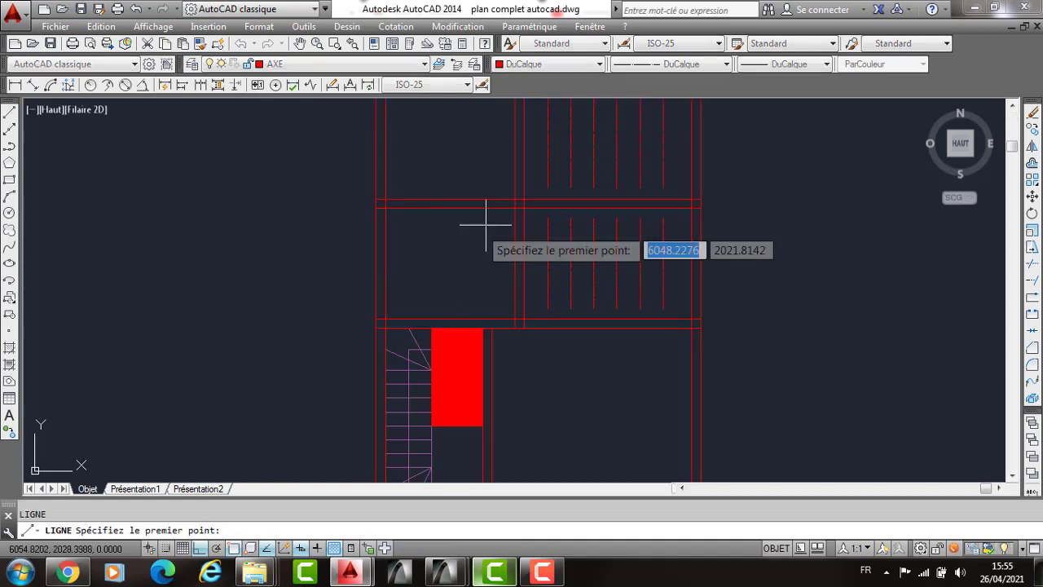
pyautogui.scroll(2, 489, 222)
pyautogui.click(503, 219)
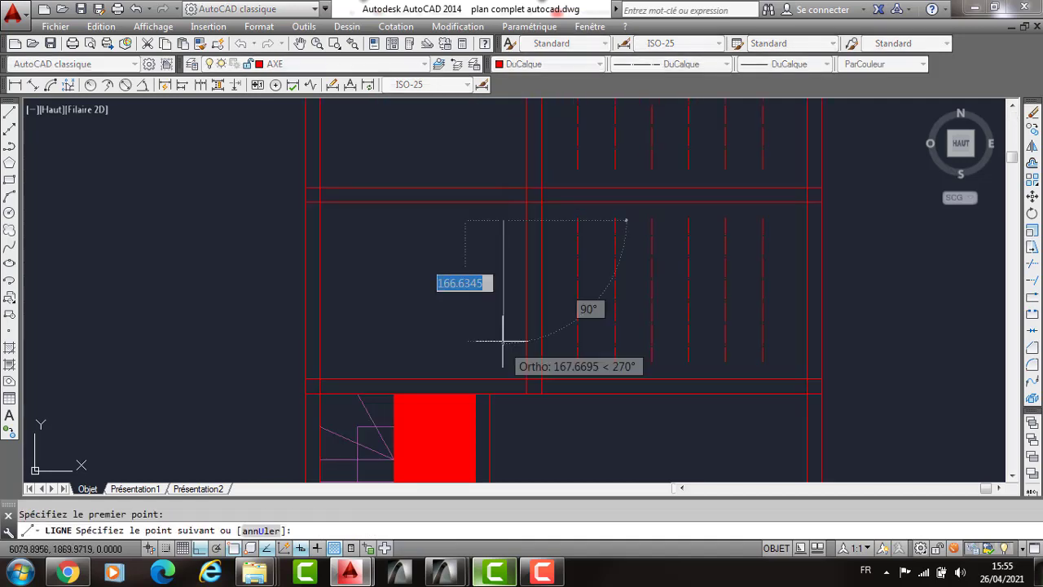
pyautogui.press('Escape')
pyautogui.click(578, 321)
pyautogui.click(563, 318)
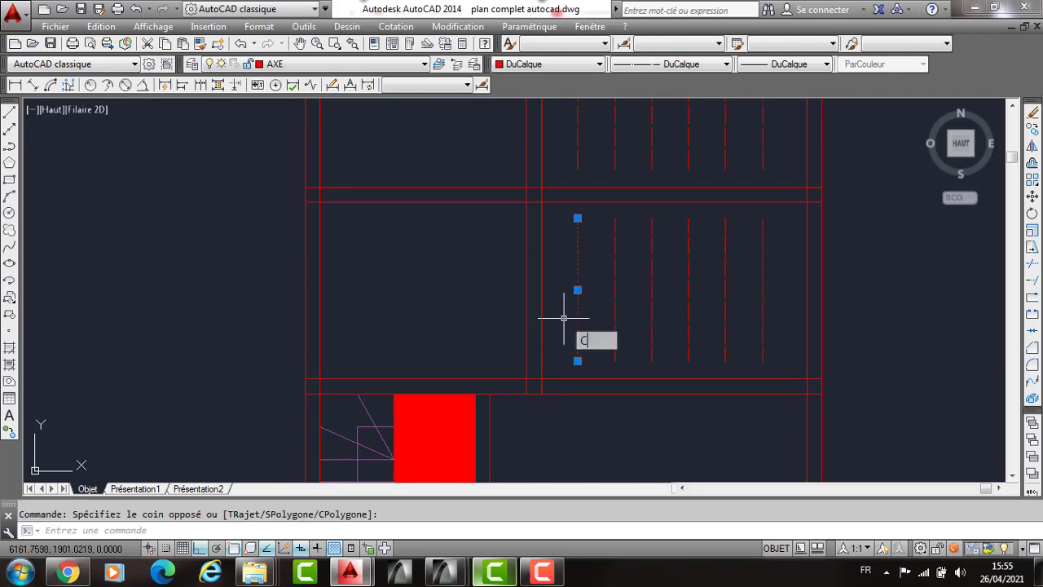
pyautogui.write('o')
pyautogui.press('Return')
pyautogui.click(521, 295)
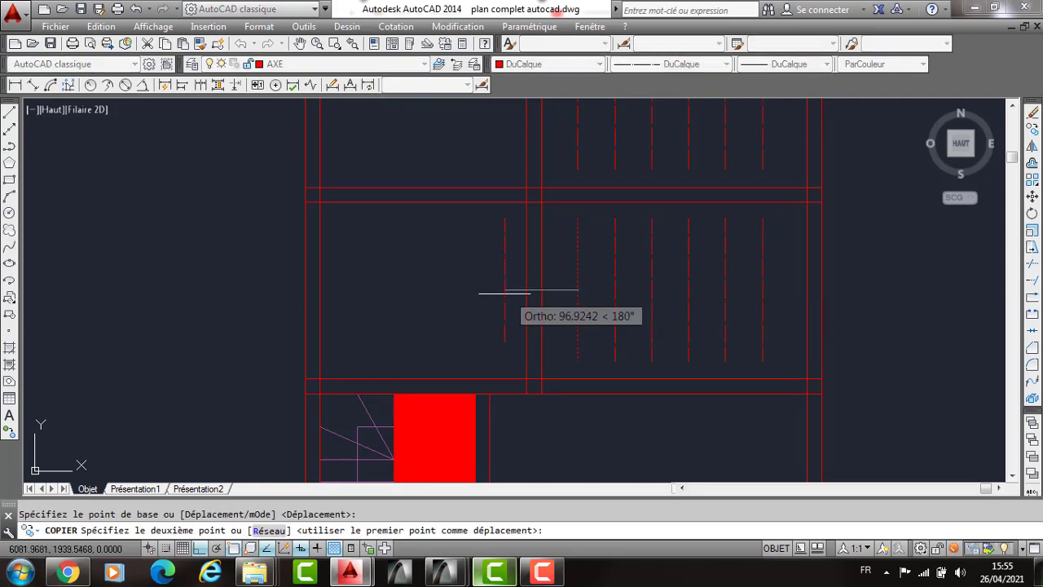
pyautogui.click(449, 295)
pyautogui.press('Return')
# Offset the copied line at 50 in Multiple mode to repeat it up to the left wall.
pyautogui.write('o')
pyautogui.press('Return')
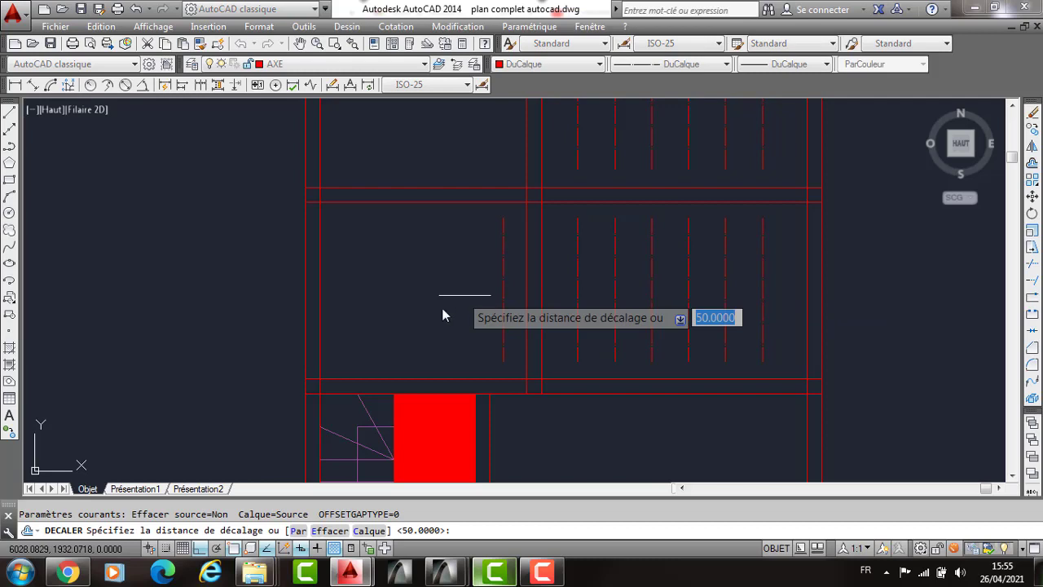
pyautogui.press('Return')
pyautogui.click(503, 355)
pyautogui.rightClick(484, 301)
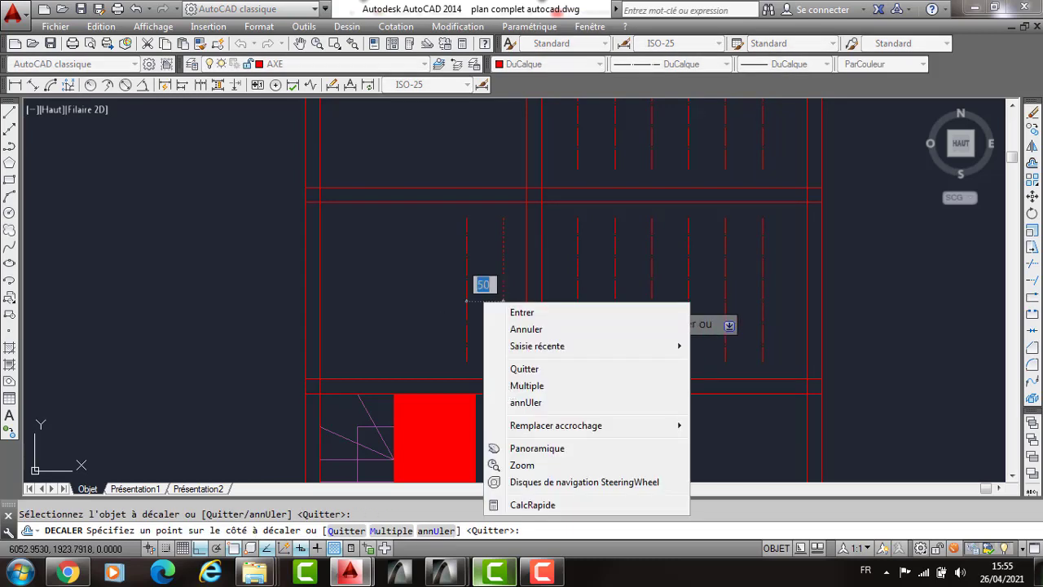
pyautogui.click(526, 385)
pyautogui.click(410, 359)
pyautogui.click(410, 359)
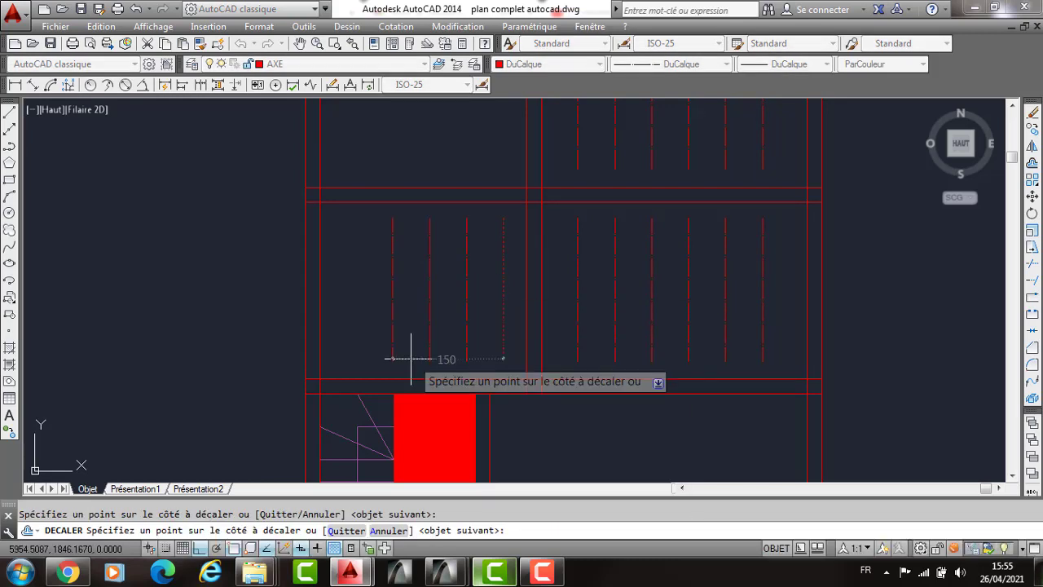
pyautogui.click(365, 344)
pyautogui.press('Return')
pyautogui.press('Return')
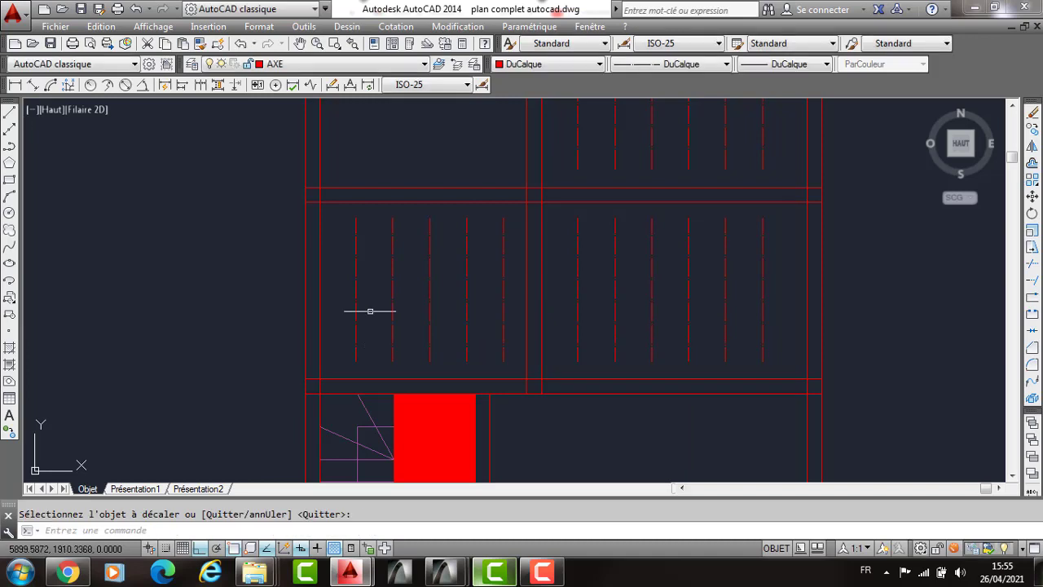
pyautogui.scroll(-2, 482, 481)
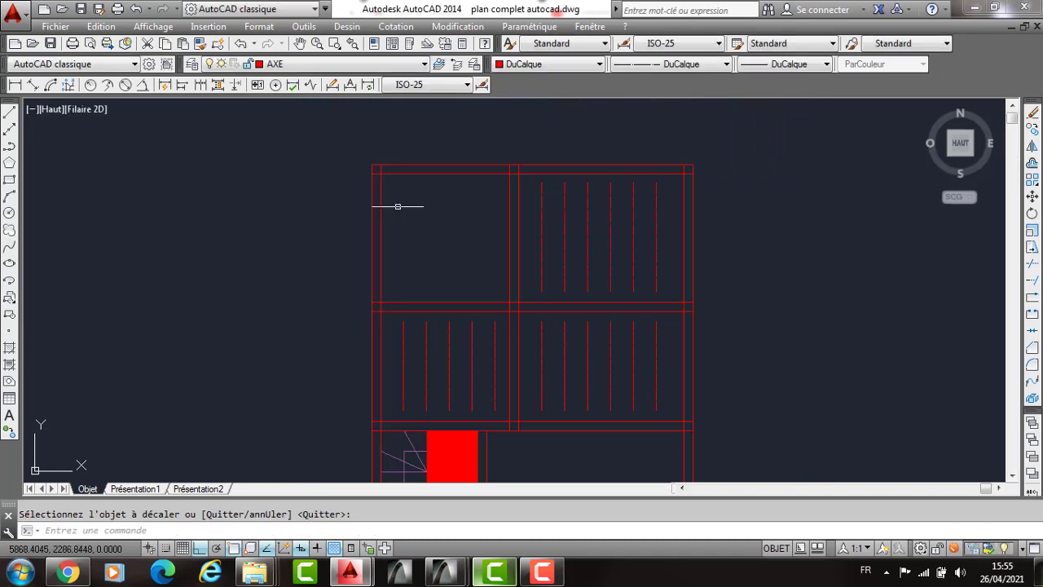
pyautogui.moveTo(434, 249); pyautogui.dragTo(427, 227, button='middle')
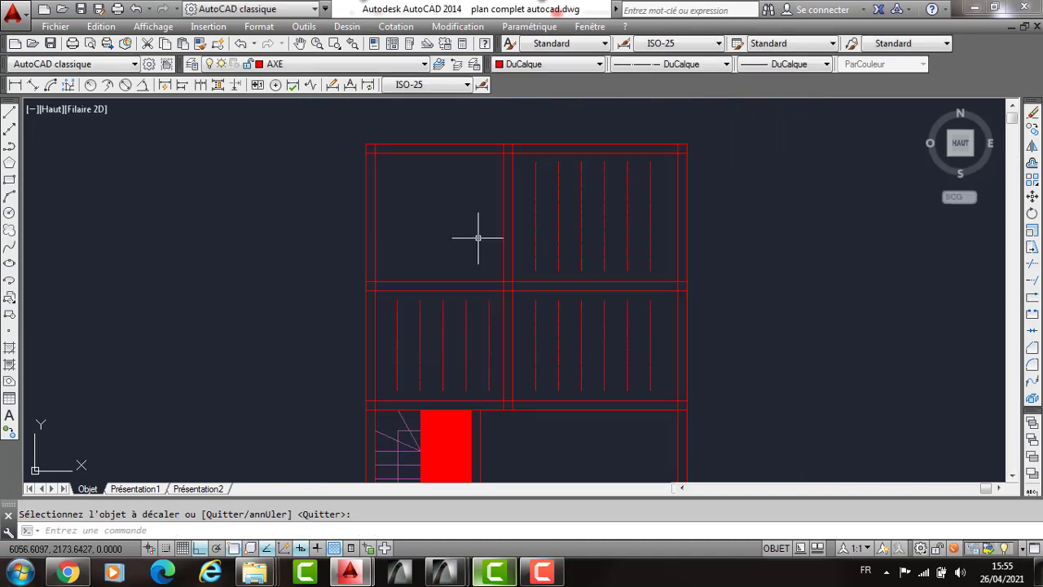
pyautogui.moveTo(608, 402)
pyautogui.mouseDown(button='middle')
pyautogui.moveTo(537, 211)
pyautogui.moveTo(545, 222)
pyautogui.mouseUp(button='middle')
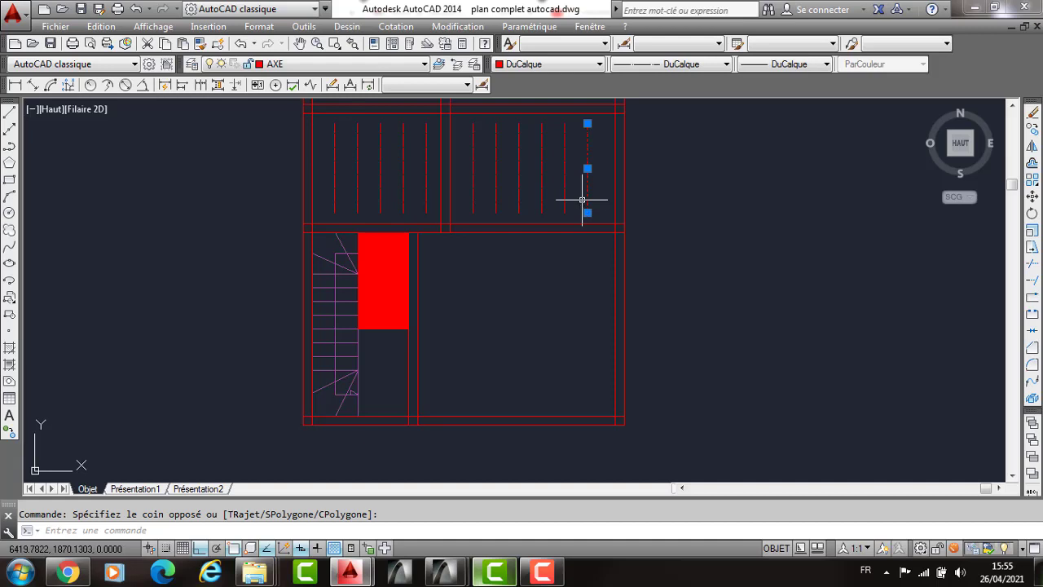
# Copy a dashed line down into the lower-right room and stretch its top end upward.
pyautogui.write('co')
pyautogui.press('Return')
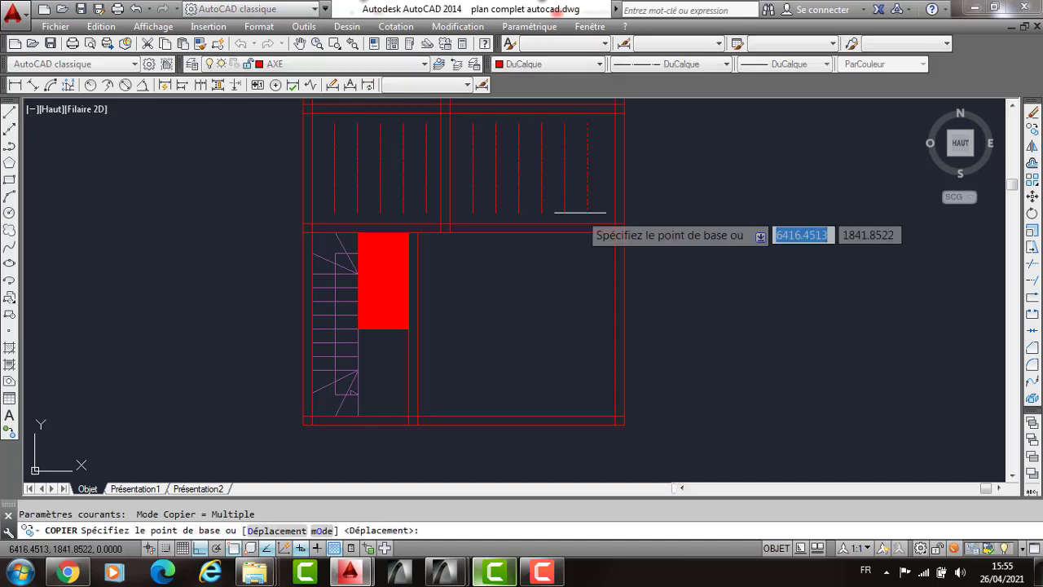
pyautogui.click(587, 213)
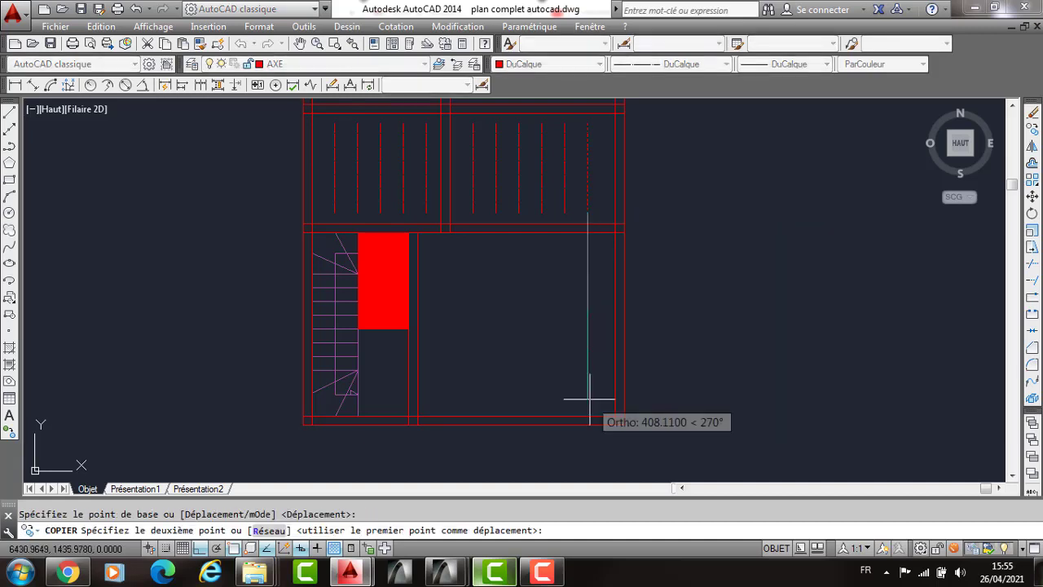
pyautogui.click(589, 399)
pyautogui.press('Return')
pyautogui.click(588, 310)
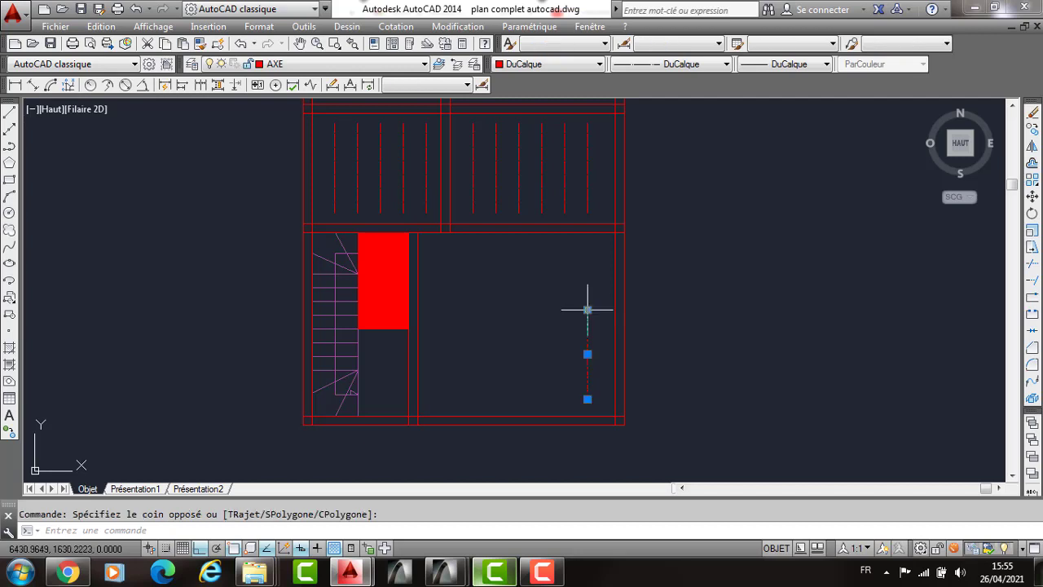
pyautogui.click(588, 309)
pyautogui.click(587, 246)
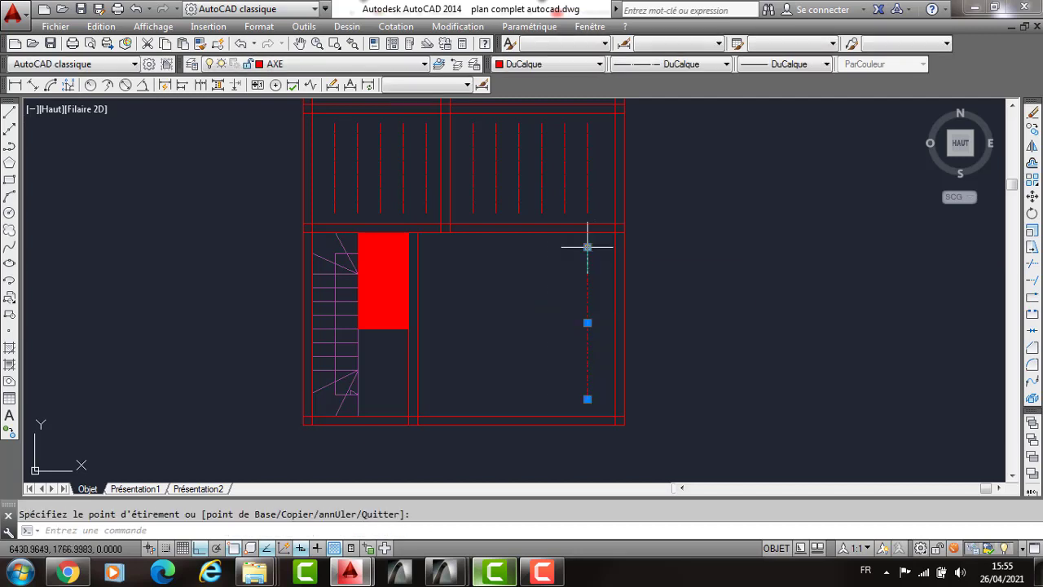
pyautogui.press('Escape')
pyautogui.press('Escape')
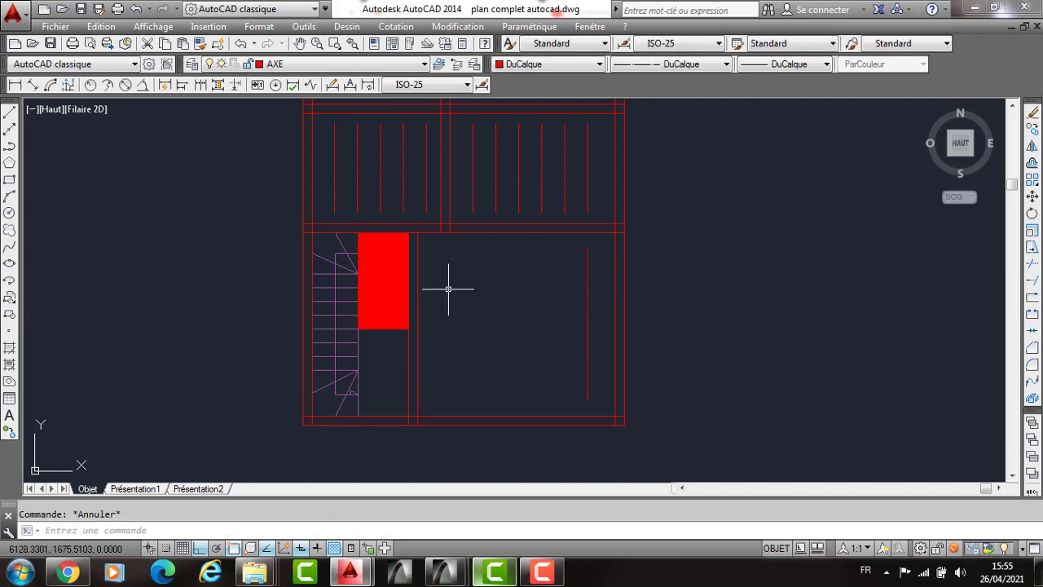
# Offset the new line repeatedly at 50 spacing, filling the room up to the stair-side wall.
pyautogui.write('dec')
pyautogui.press('Return')
pyautogui.press('Return')
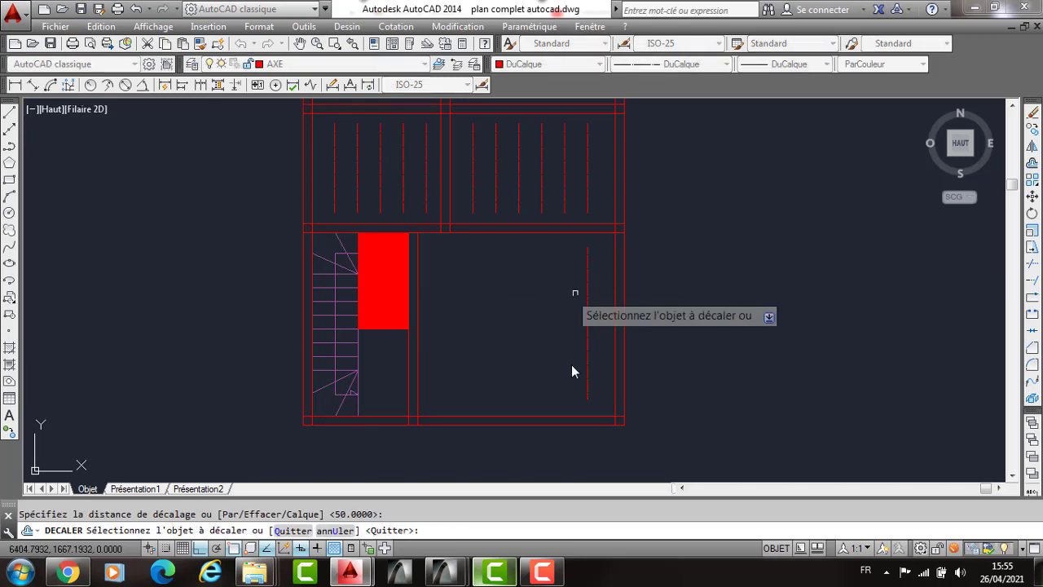
pyautogui.click(586, 292)
pyautogui.rightClick(570, 306)
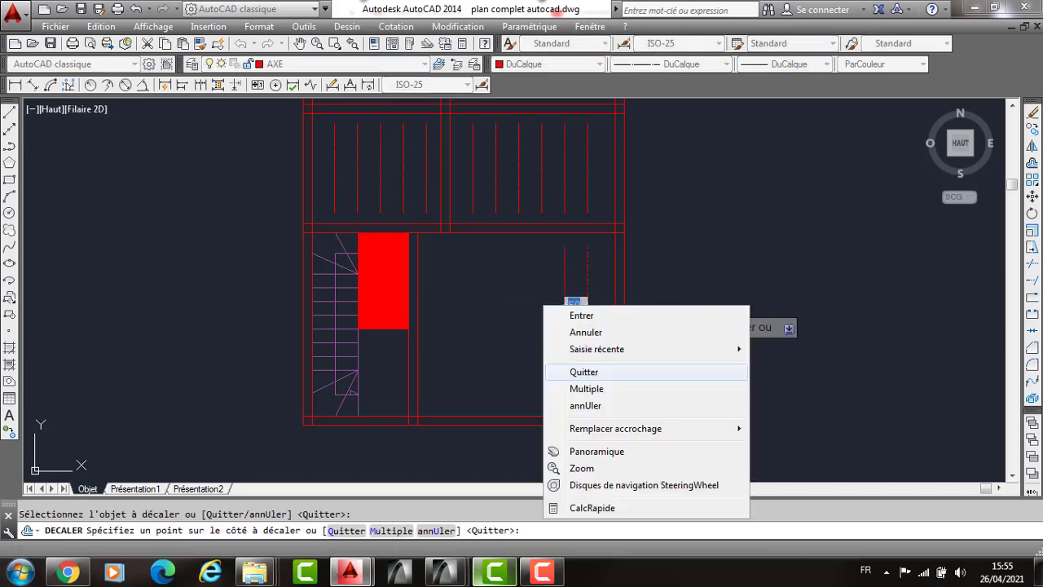
pyautogui.click(586, 389)
pyautogui.click(530, 382)
pyautogui.click(523, 376)
pyautogui.click(518, 372)
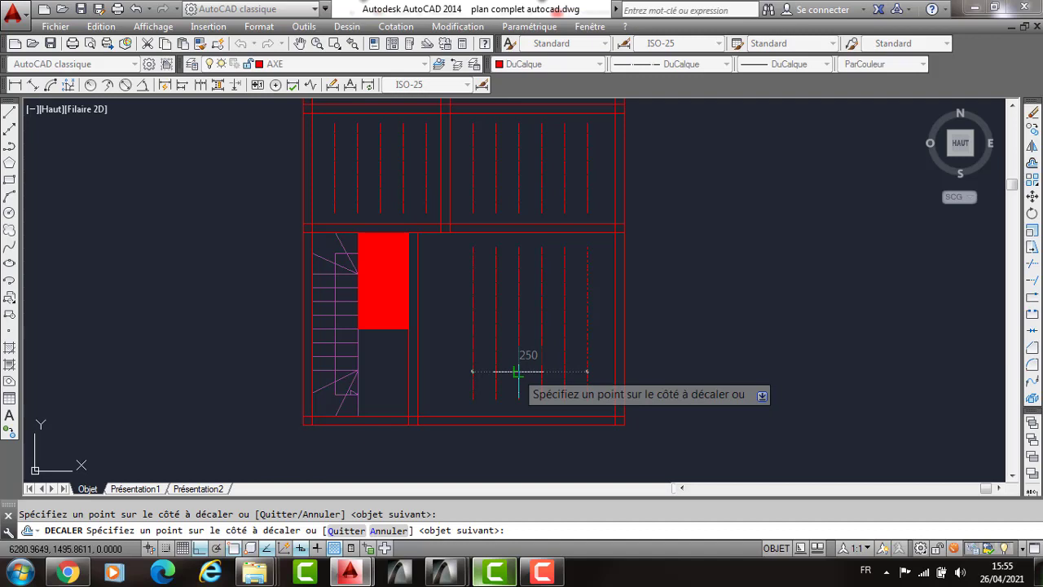
pyautogui.click(505, 362)
pyautogui.press('Return')
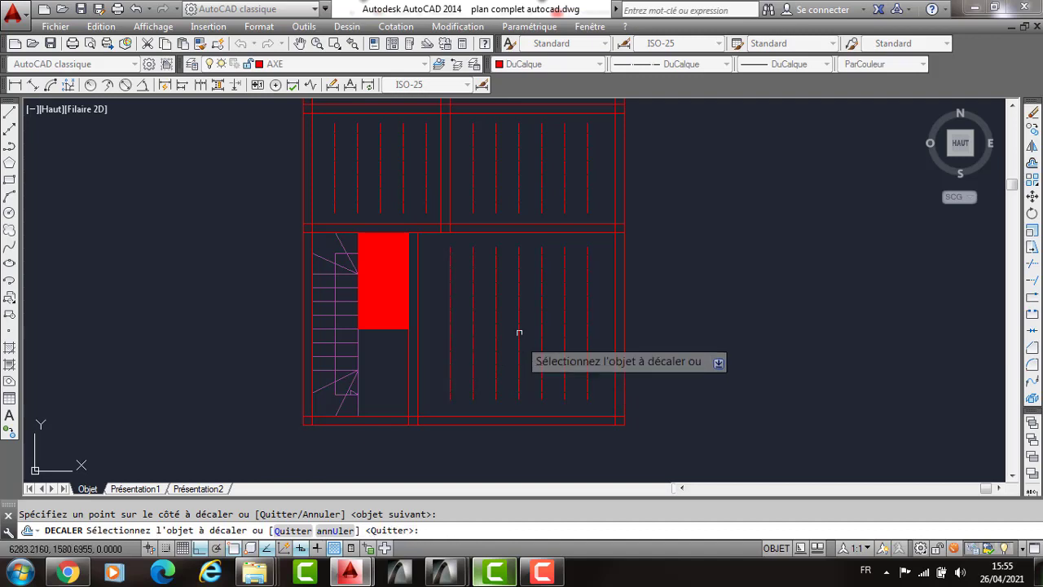
pyautogui.click(450, 334)
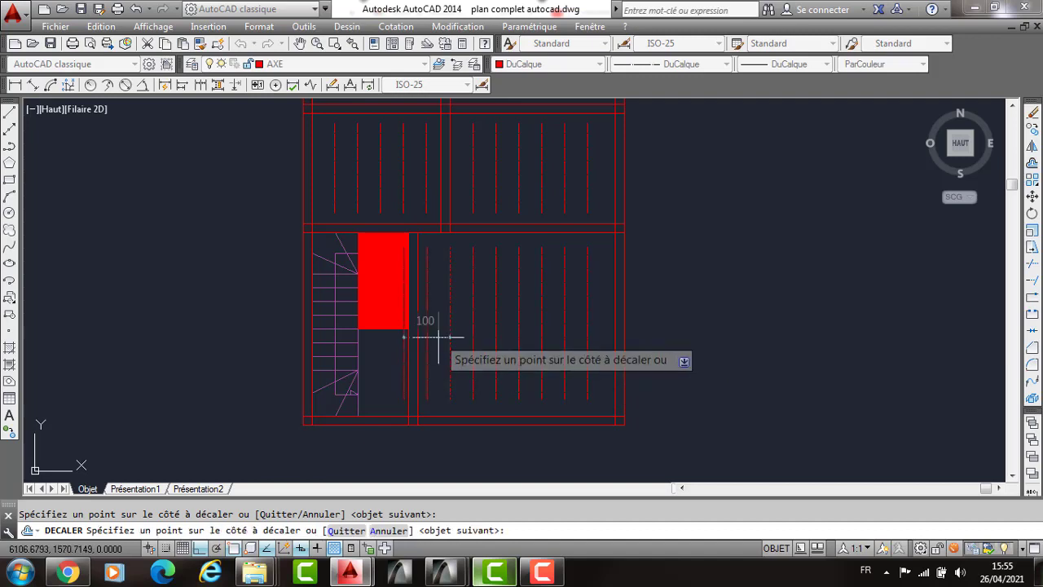
pyautogui.click(439, 336)
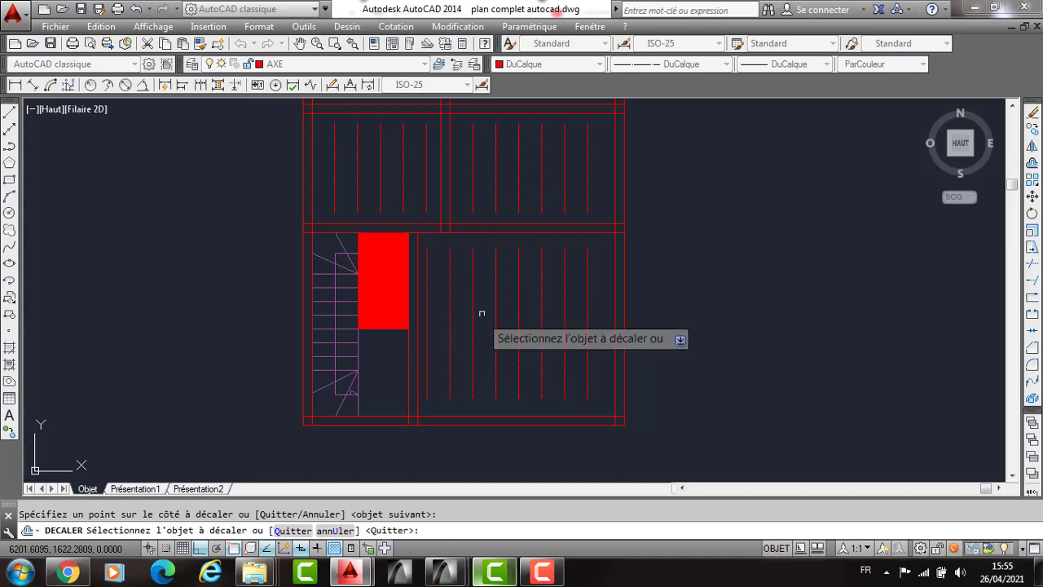
pyautogui.moveTo(481, 225); pyautogui.dragTo(507, 287, button='middle')
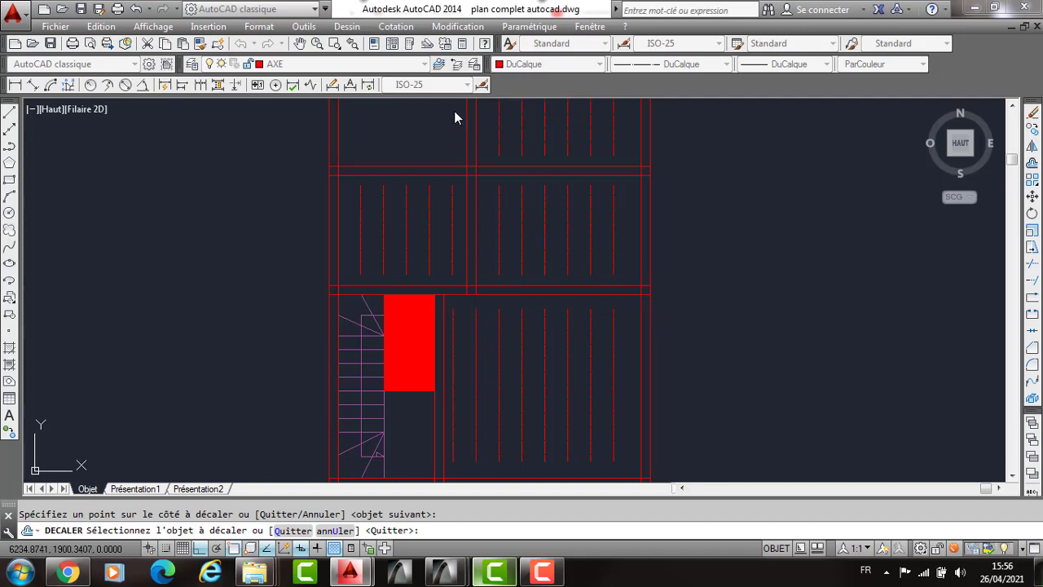
# Fill the narrow wall strip and the bottom wall band with solid red hatch by picking points.
pyautogui.write('H')
pyautogui.press('Return')
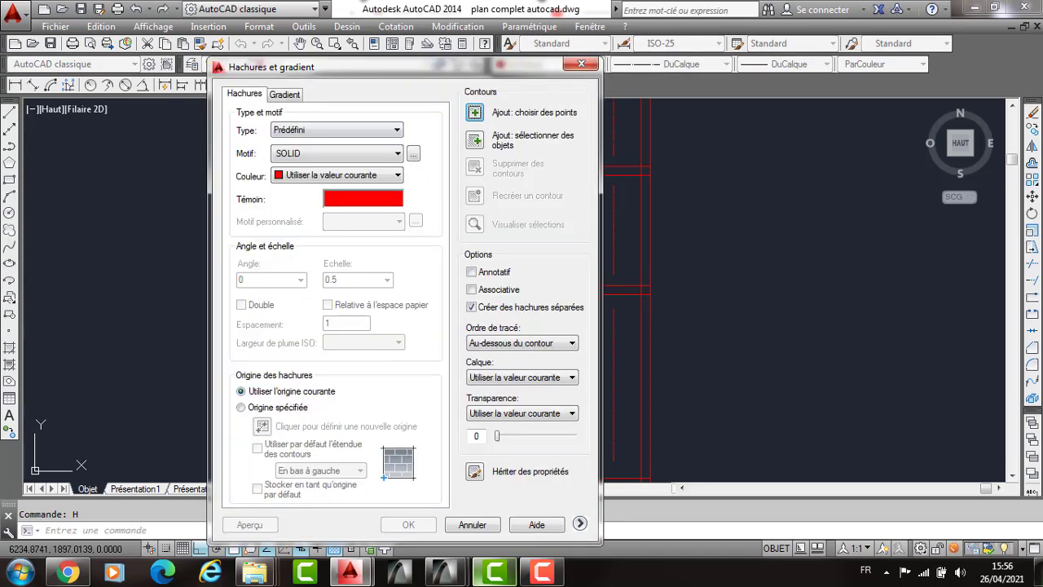
pyautogui.click(474, 112)
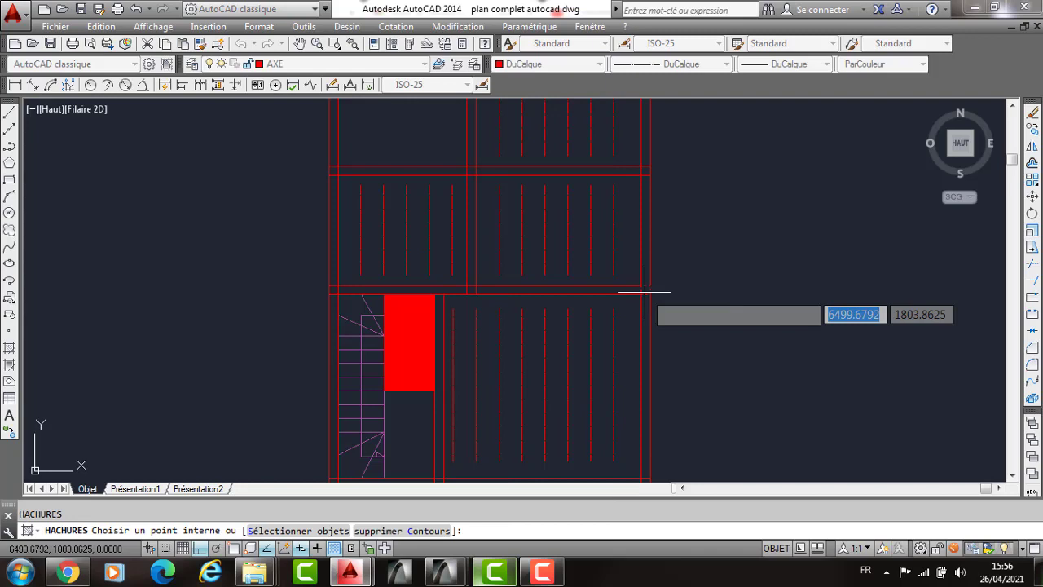
pyautogui.click(470, 290)
pyautogui.click(335, 296)
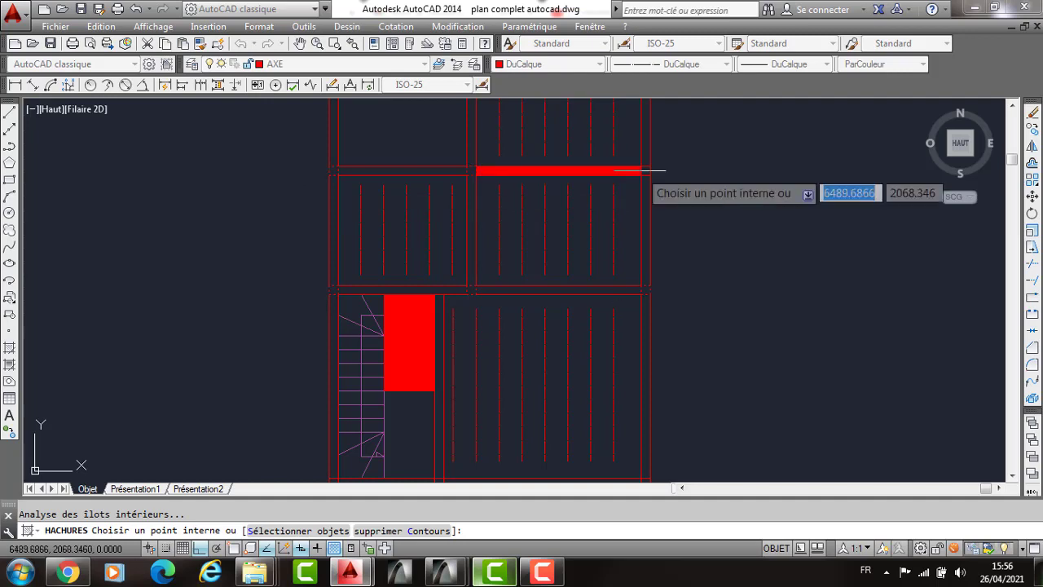
pyautogui.moveTo(641, 171); pyautogui.dragTo(644, 324, button='middle')
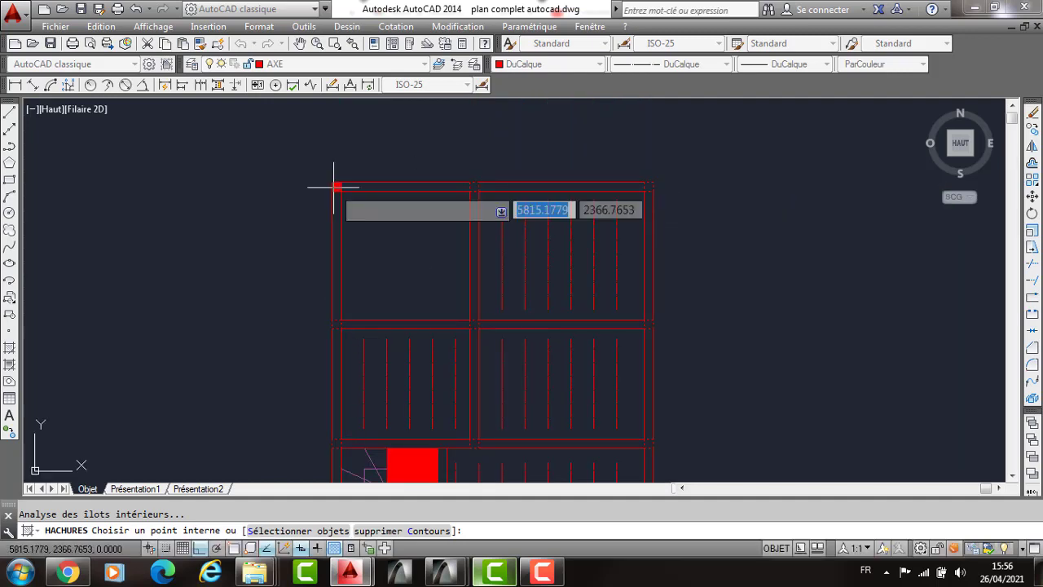
pyautogui.moveTo(334, 188)
pyautogui.mouseDown(button='middle')
pyautogui.moveTo(416, 166)
pyautogui.moveTo(339, 375)
pyautogui.mouseUp(button='middle')
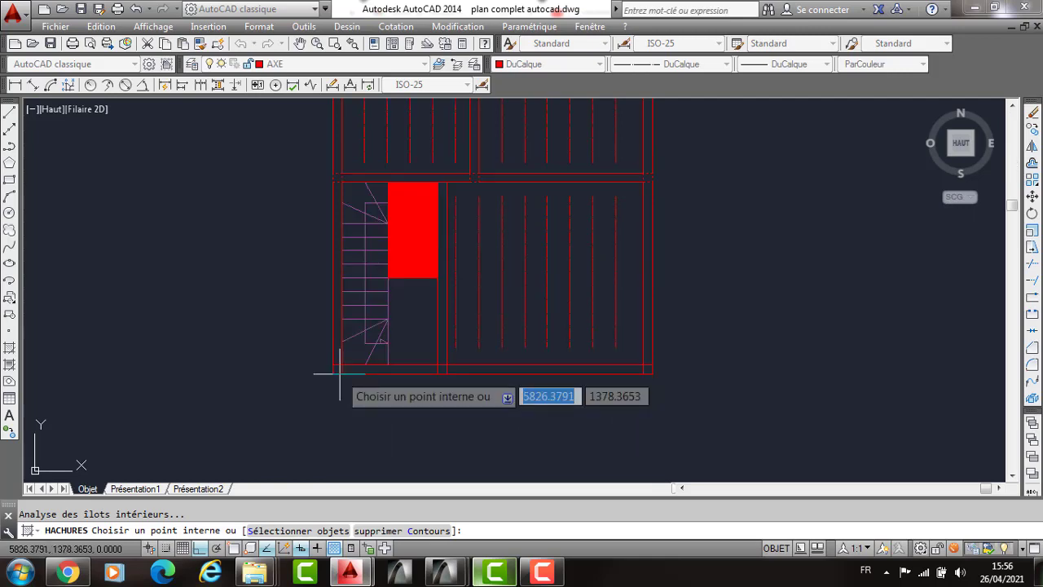
pyautogui.scroll(2, 339, 375)
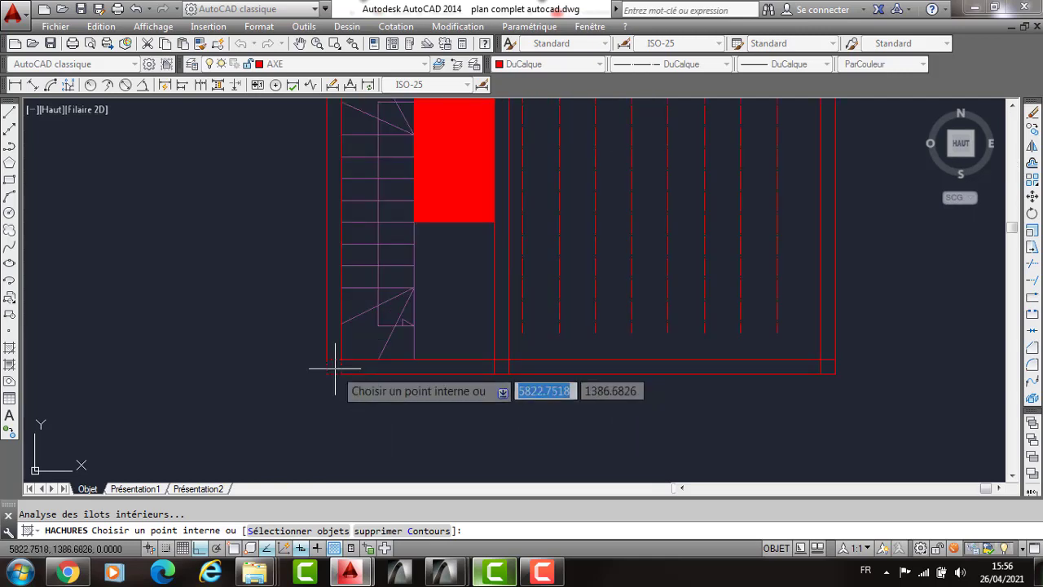
pyautogui.click(752, 362)
pyautogui.press('Return')
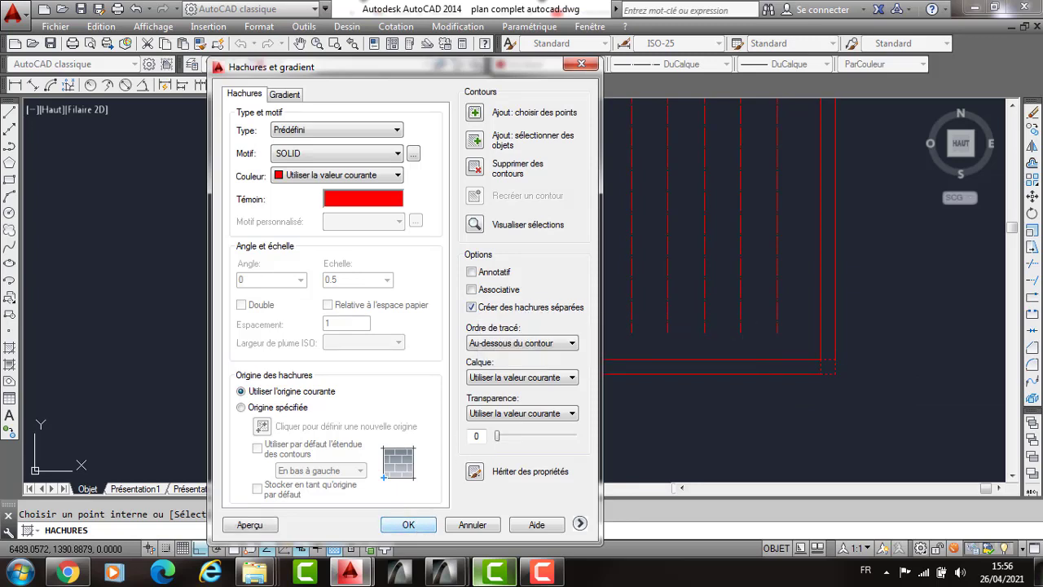
# Begin picking another interior point for a solid red fill.
pyautogui.click(476, 113)
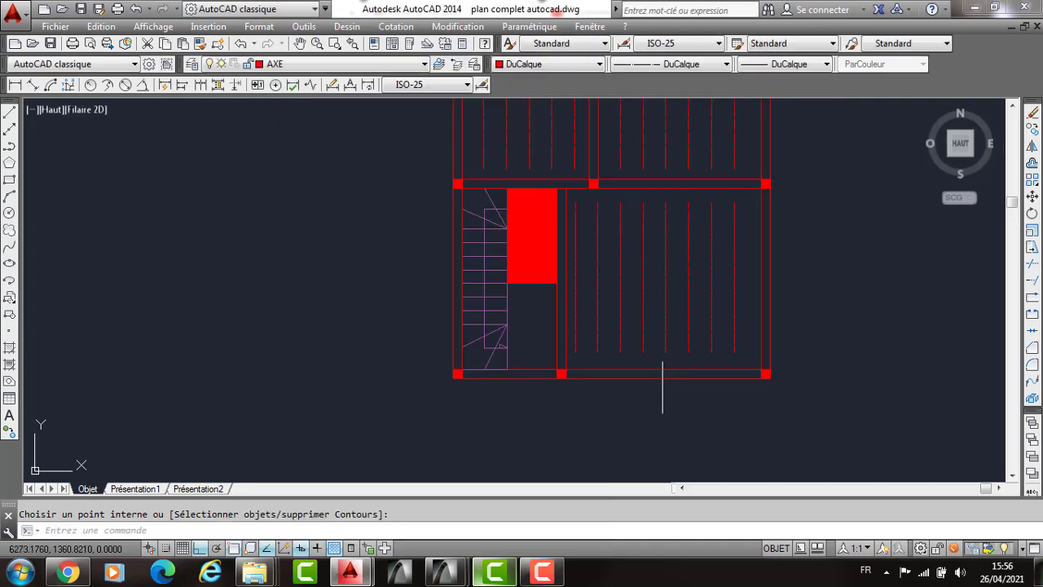
pyautogui.scroll(-2, 662, 387)
pyautogui.scroll(2, 696, 315)
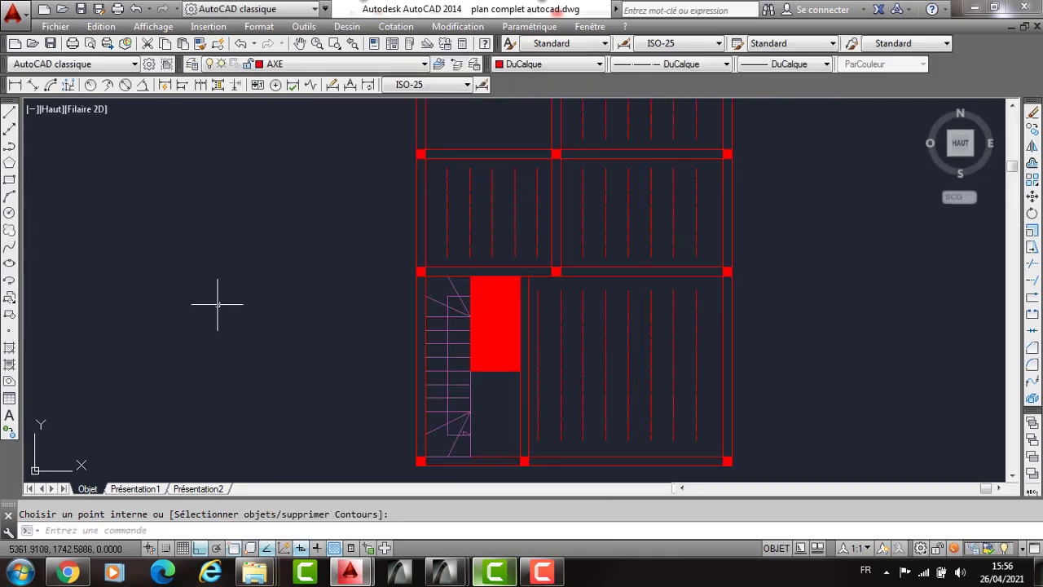
pyautogui.click(8, 111)
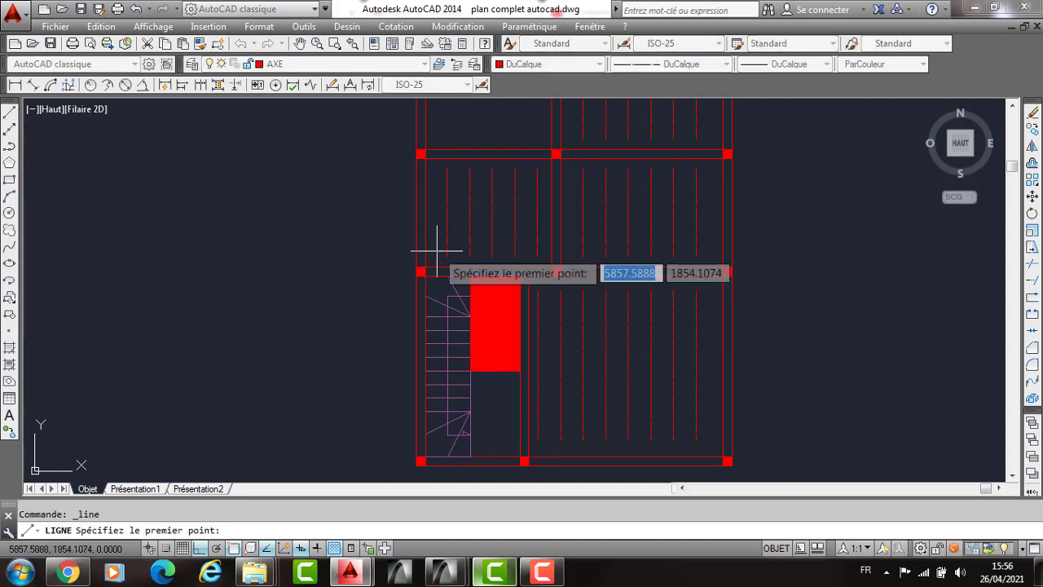
pyautogui.press('Escape')
pyautogui.scroll(2, 634, 268)
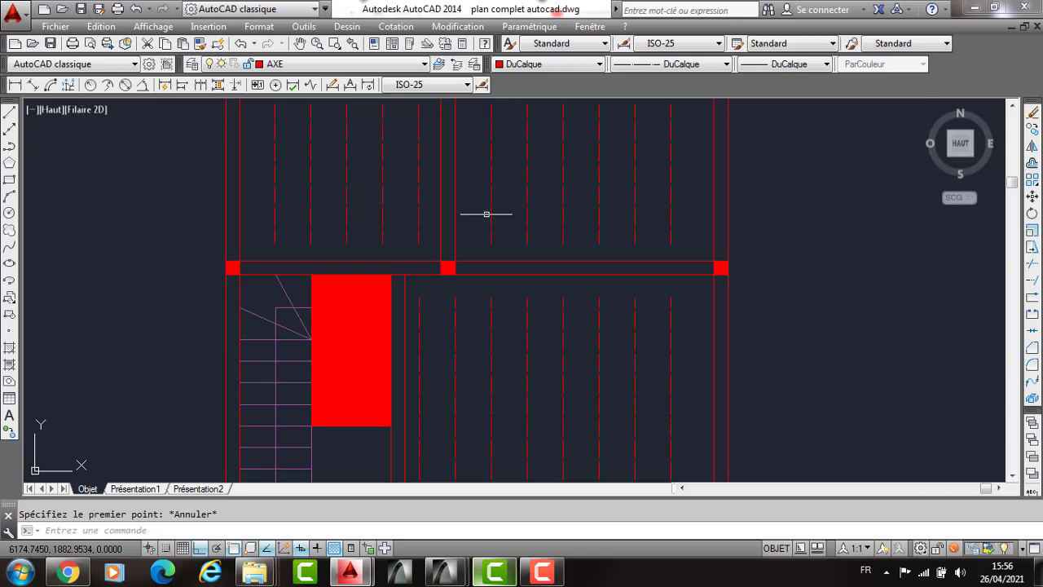
pyautogui.moveTo(487, 215); pyautogui.dragTo(507, 283, button='middle')
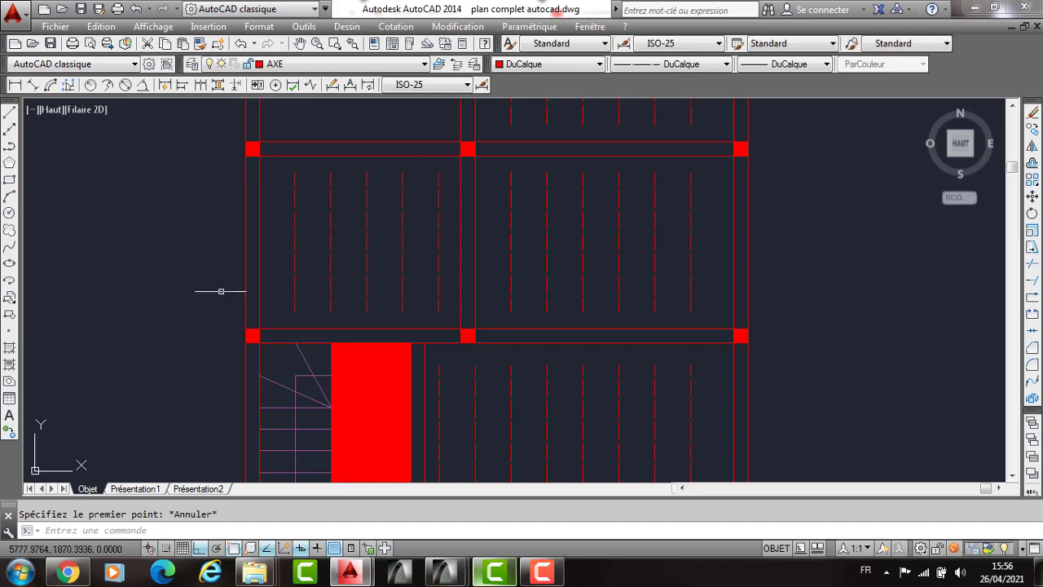
# Write a B N multiline label at text height 20 on the central beam and select it.
pyautogui.click(10, 415)
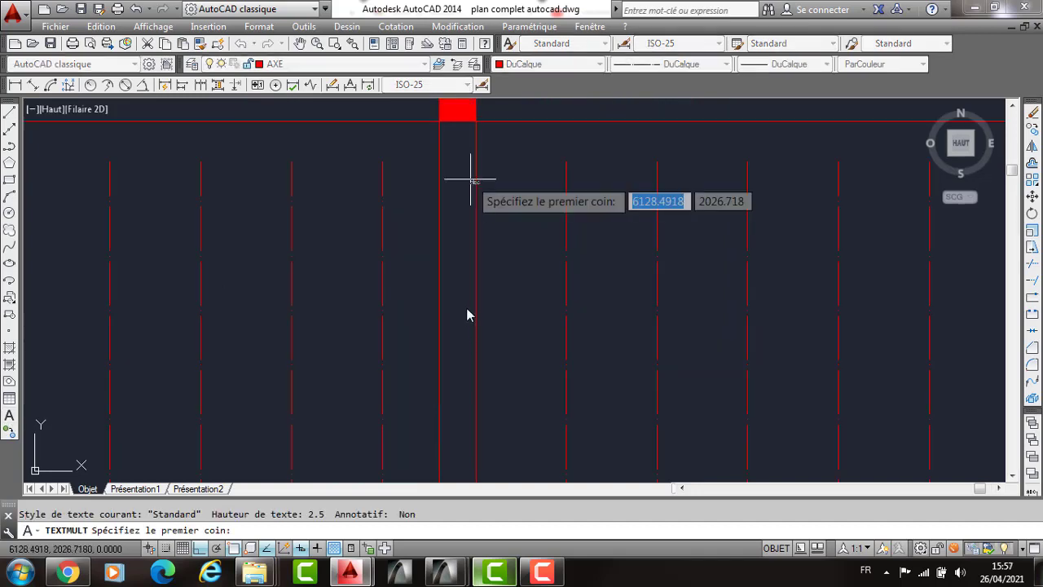
pyautogui.click(459, 209)
pyautogui.click(457, 193)
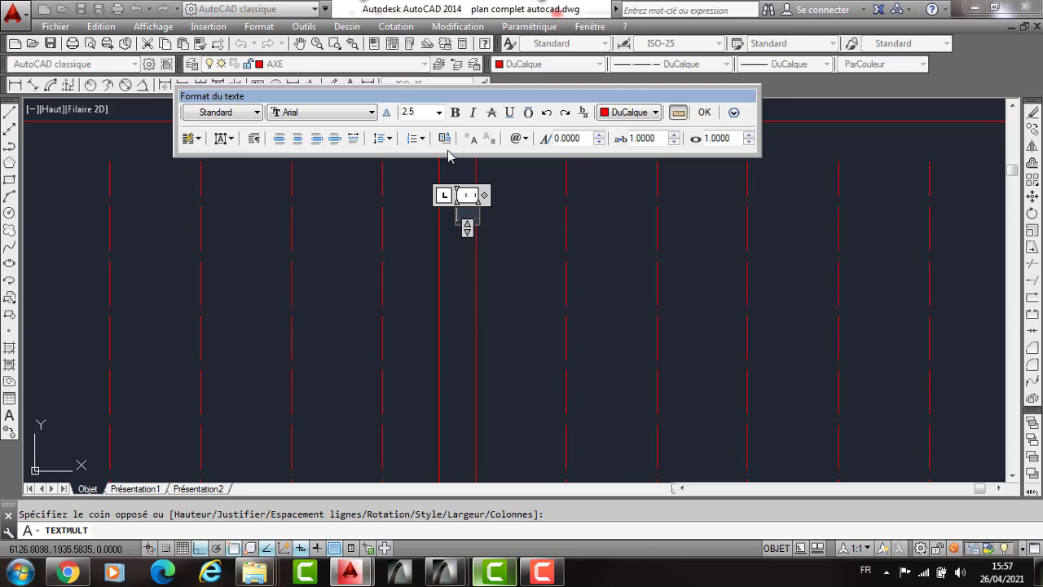
pyautogui.write('A1')
pyautogui.doubleClick(412, 115)
pyautogui.write('20')
pyautogui.press('Return')
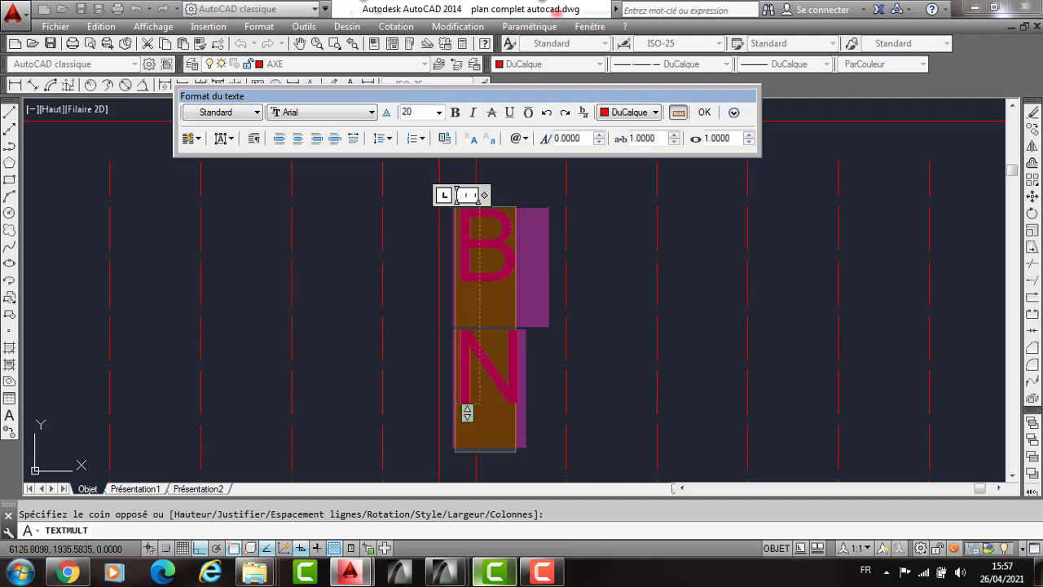
pyautogui.click(570, 253)
pyautogui.click(472, 245)
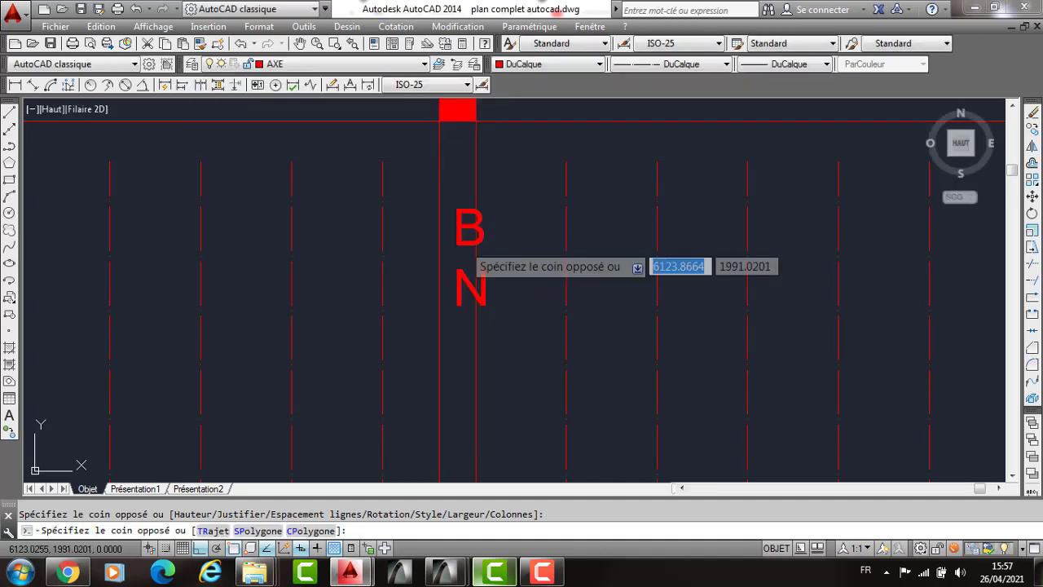
pyautogui.click(458, 245)
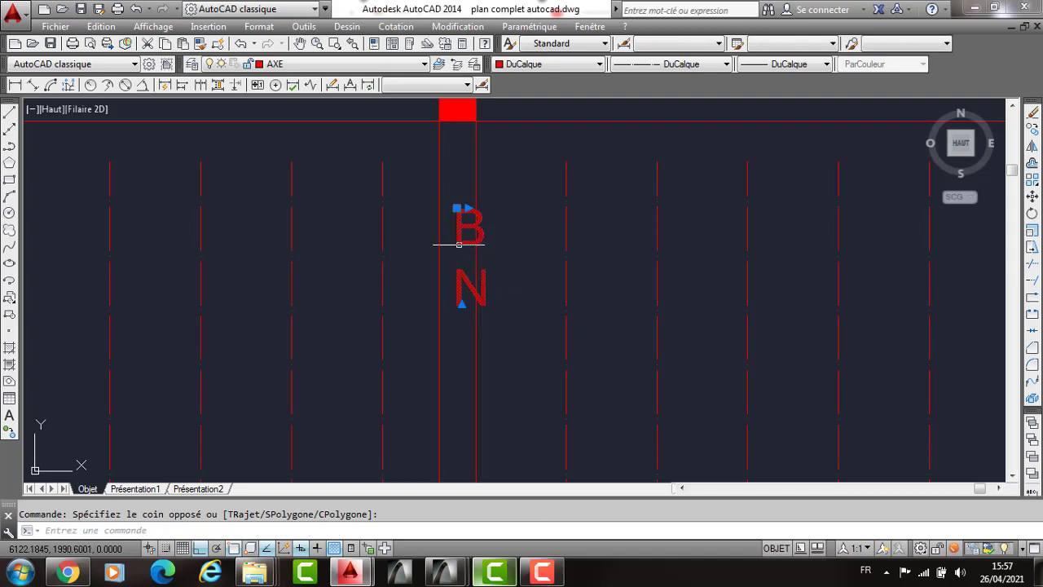
# Undo an accidental duplicate, then copy the B N label onto the left and right beams.
pyautogui.keyDown('ctrl'); pyautogui.moveTo(459, 244); pyautogui.dragTo(459, 306); pyautogui.keyUp('ctrl')
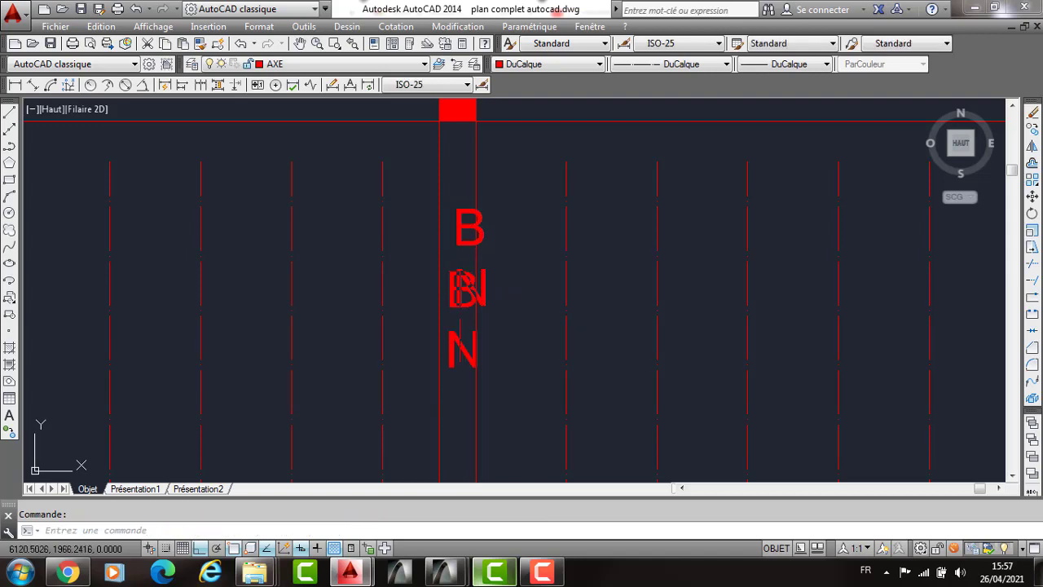
pyautogui.hotkey('ctrl', 'z')
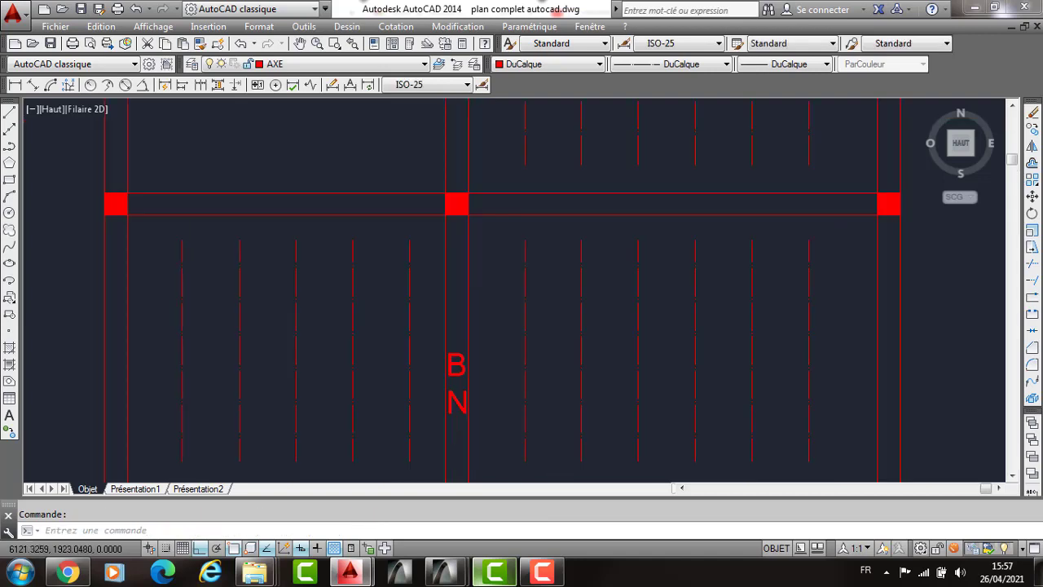
pyautogui.hotkey('ctrl', 'z')
pyautogui.click(416, 268)
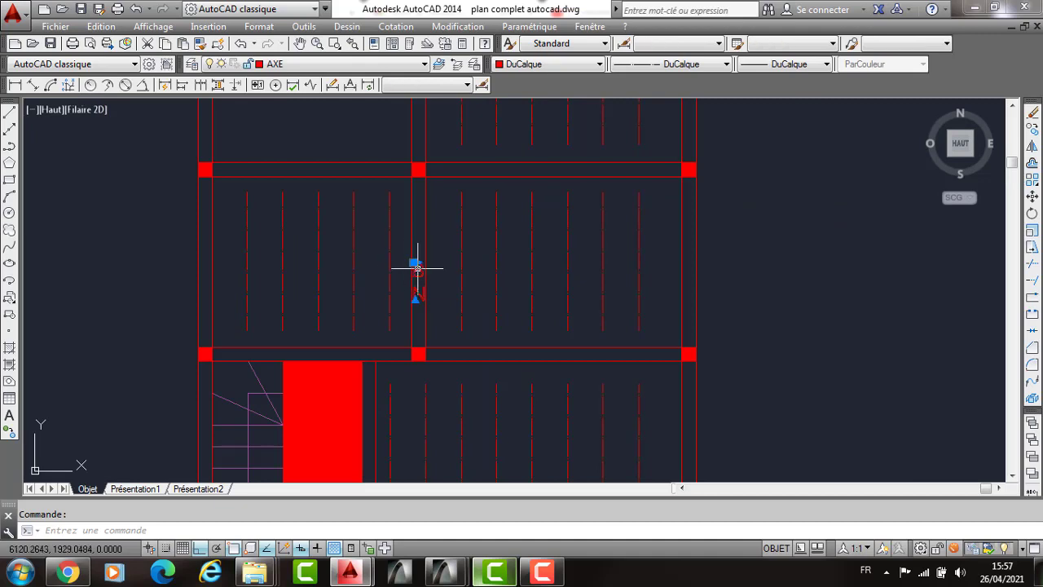
pyautogui.write('c')
pyautogui.press('Return')
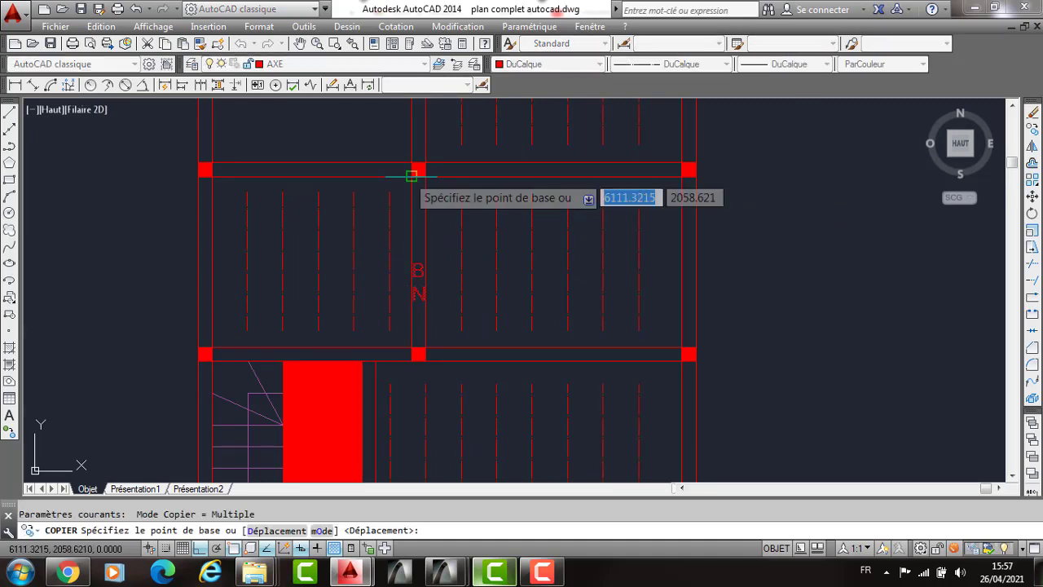
pyautogui.click(411, 176)
pyautogui.click(524, 176)
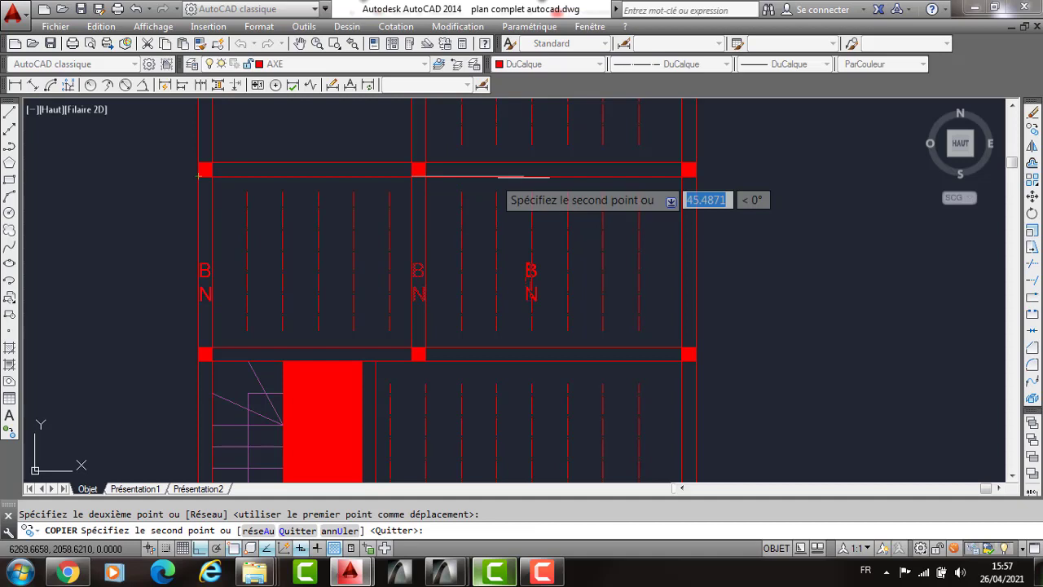
pyautogui.click(677, 176)
pyautogui.press('Return')
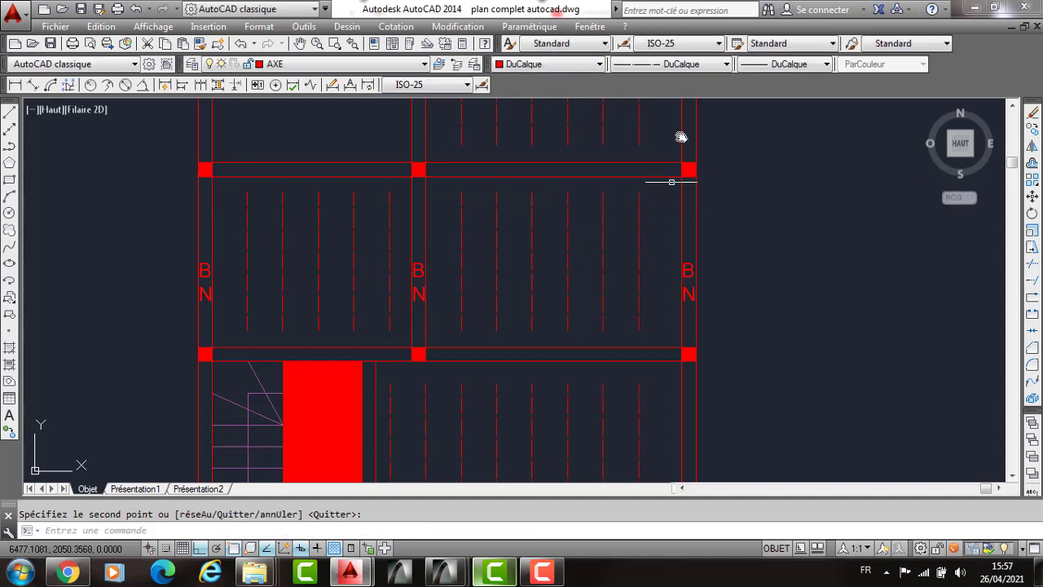
# Copy the right-hand B N label down onto the beam below.
pyautogui.moveTo(681, 227); pyautogui.dragTo(676, 123, button='middle')
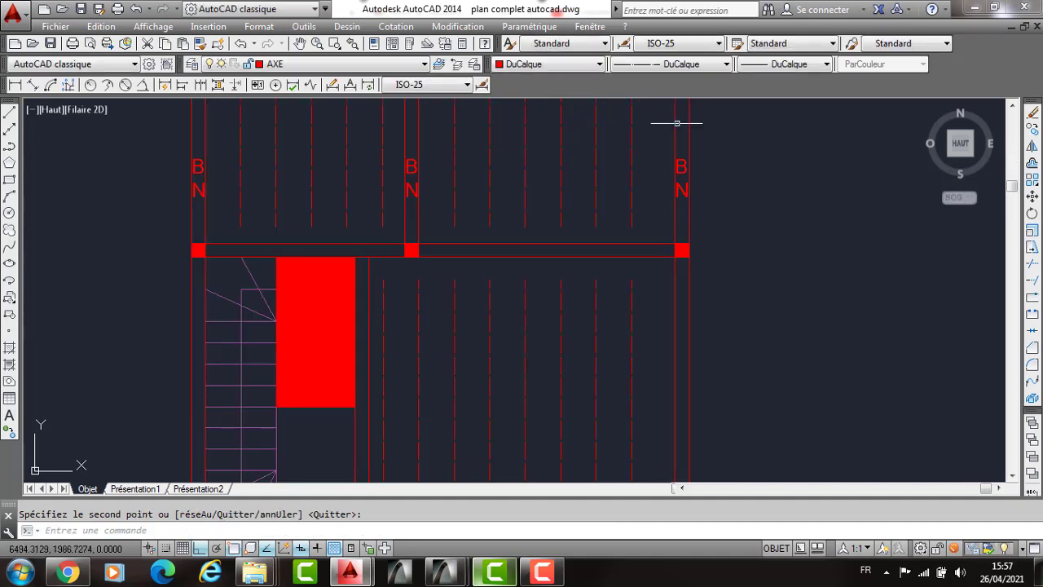
pyautogui.click(681, 167)
pyautogui.press('Return')
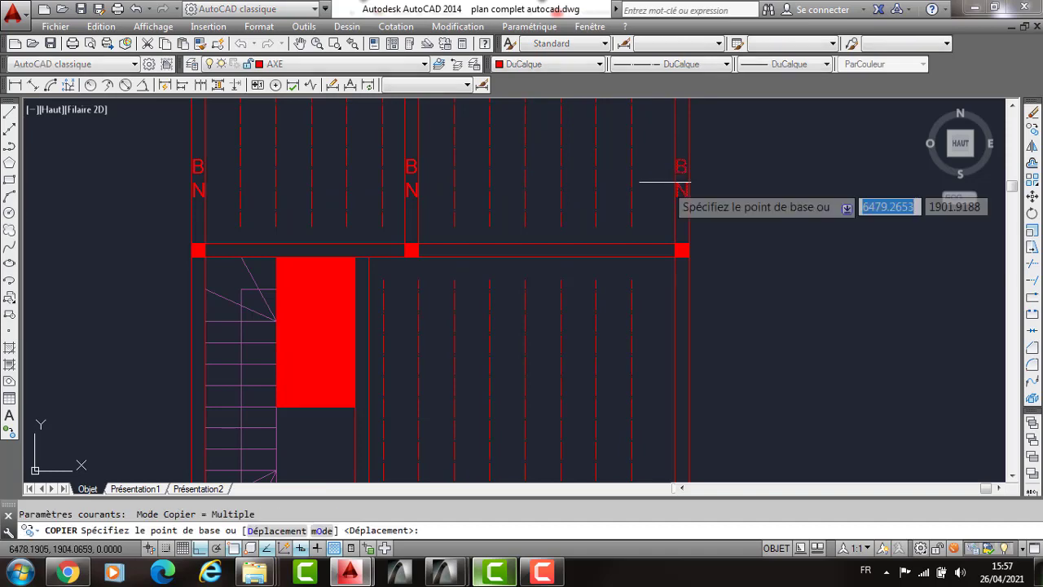
pyautogui.moveTo(681, 182); pyautogui.dragTo(683, 281, button='middle')
pyautogui.click(671, 168)
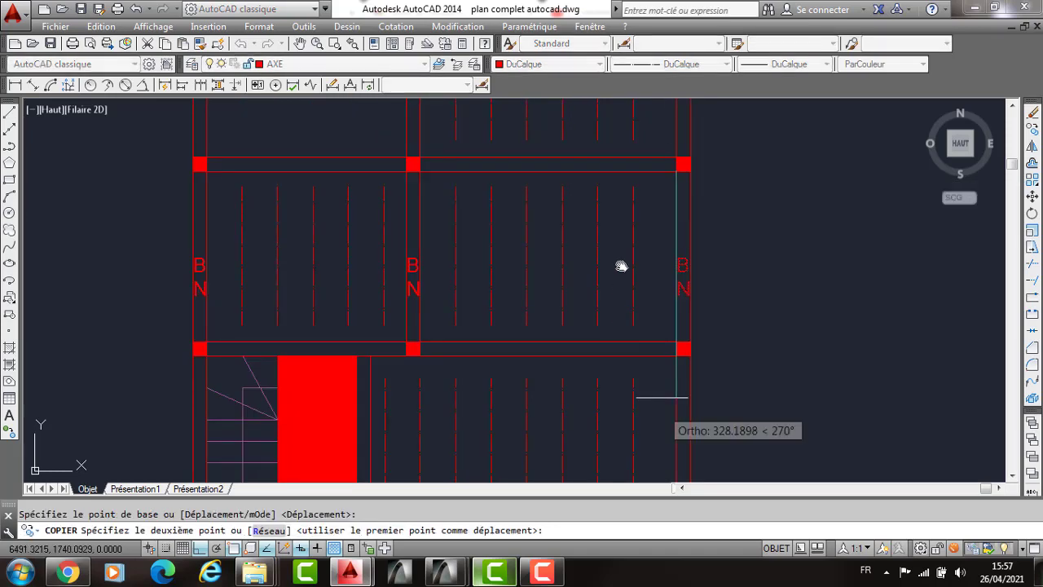
pyautogui.click(674, 356)
pyautogui.press('Return')
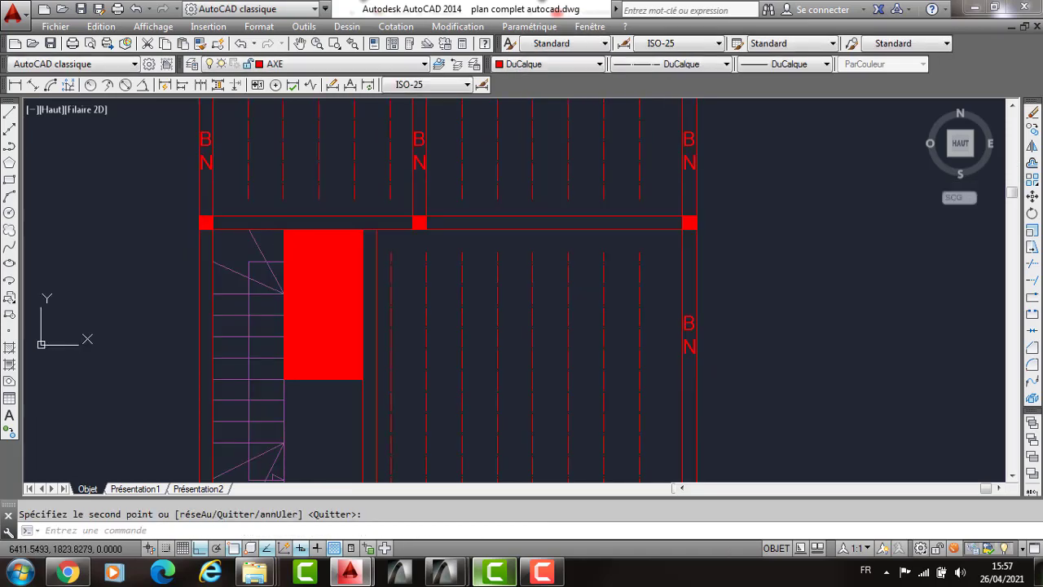
# Copy a B N label beside the red-filled opening and another 230 units left.
pyautogui.scroll(-2, 462, 106)
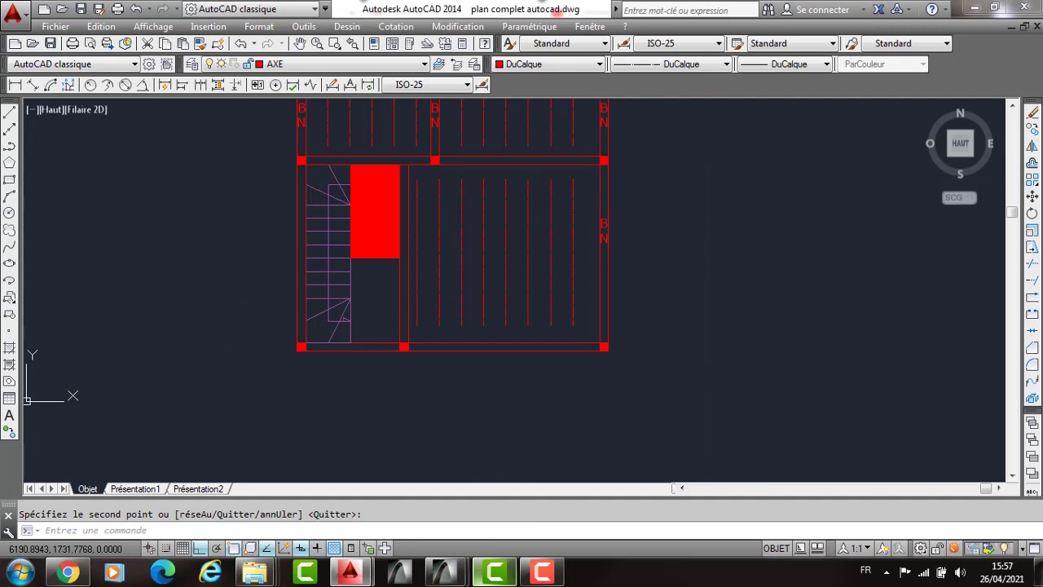
pyautogui.click(603, 238)
pyautogui.press('Return')
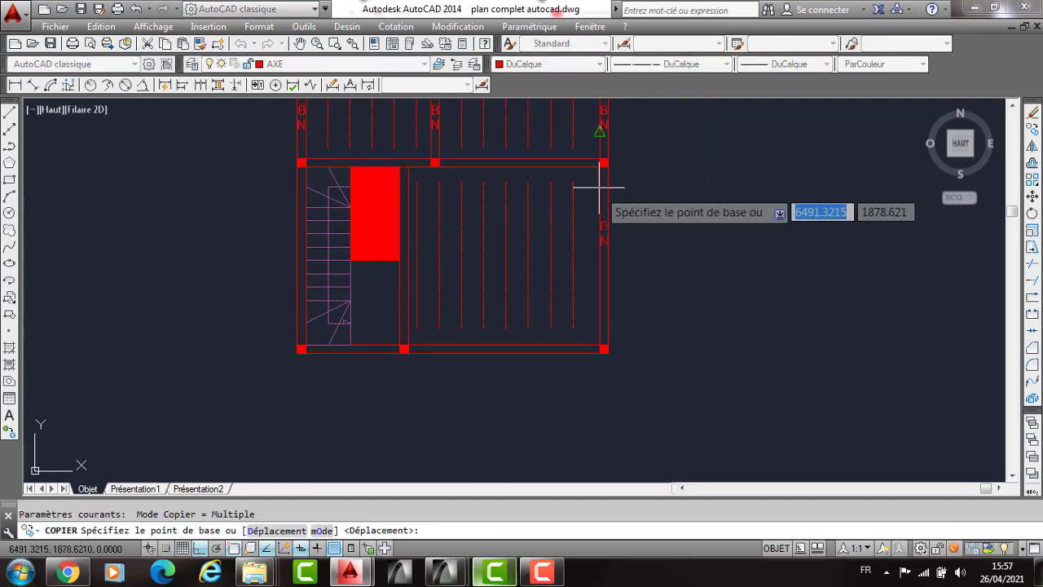
pyautogui.click(601, 167)
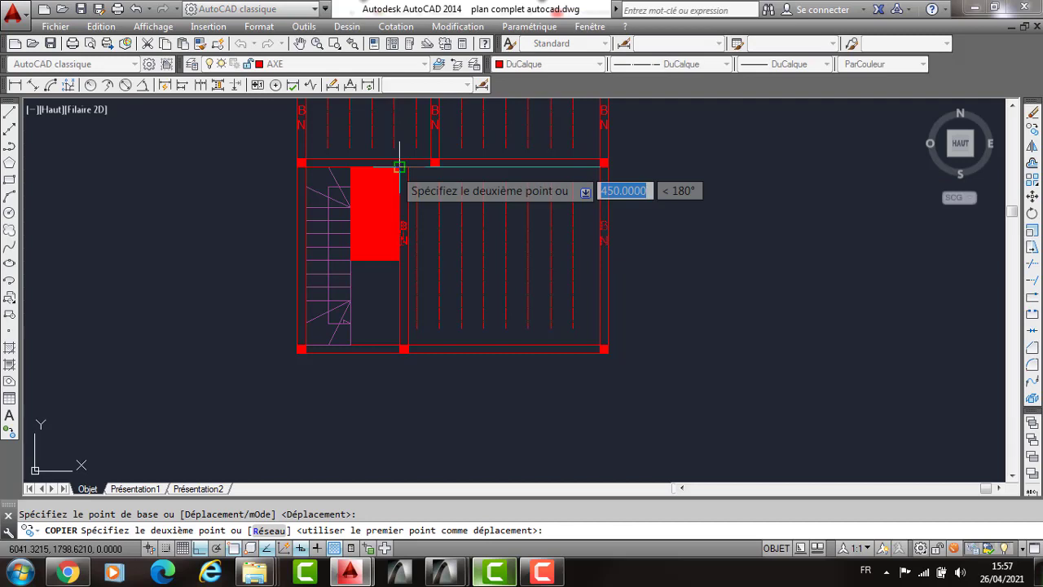
pyautogui.click(399, 167)
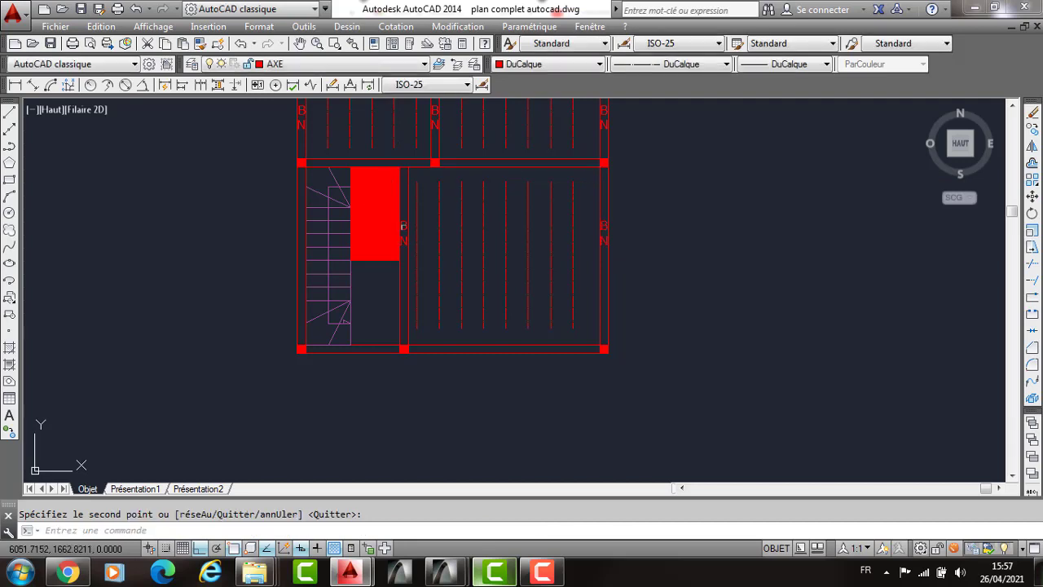
pyautogui.press('Return')
pyautogui.press('Return')
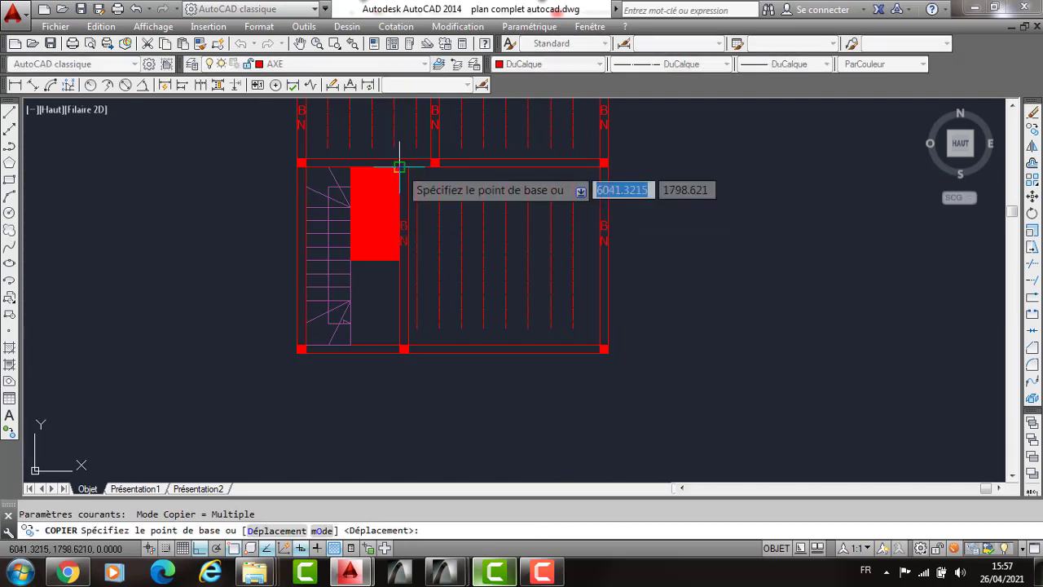
pyautogui.click(399, 167)
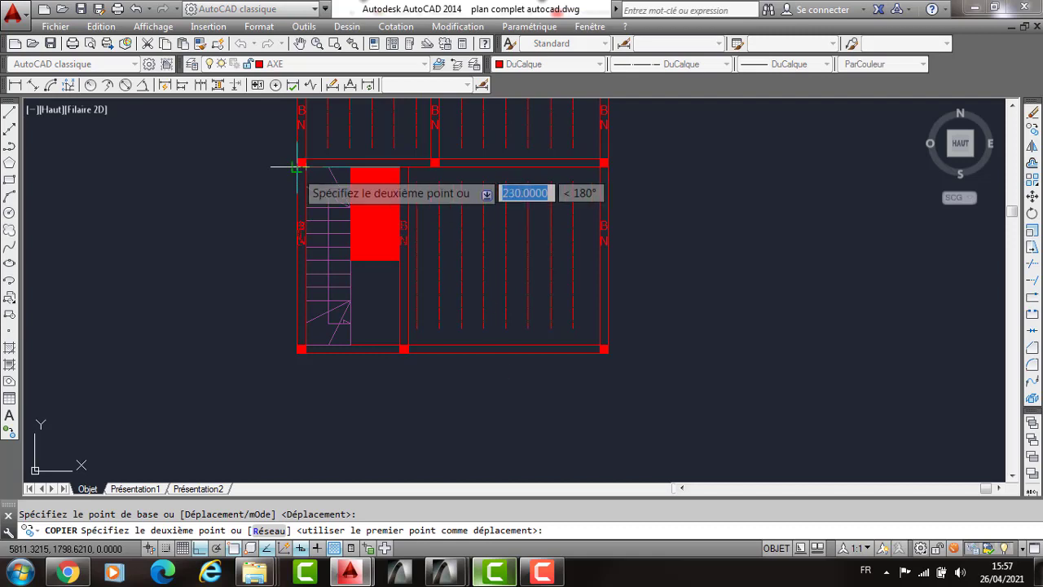
pyautogui.press('Return')
pyautogui.press('Return')
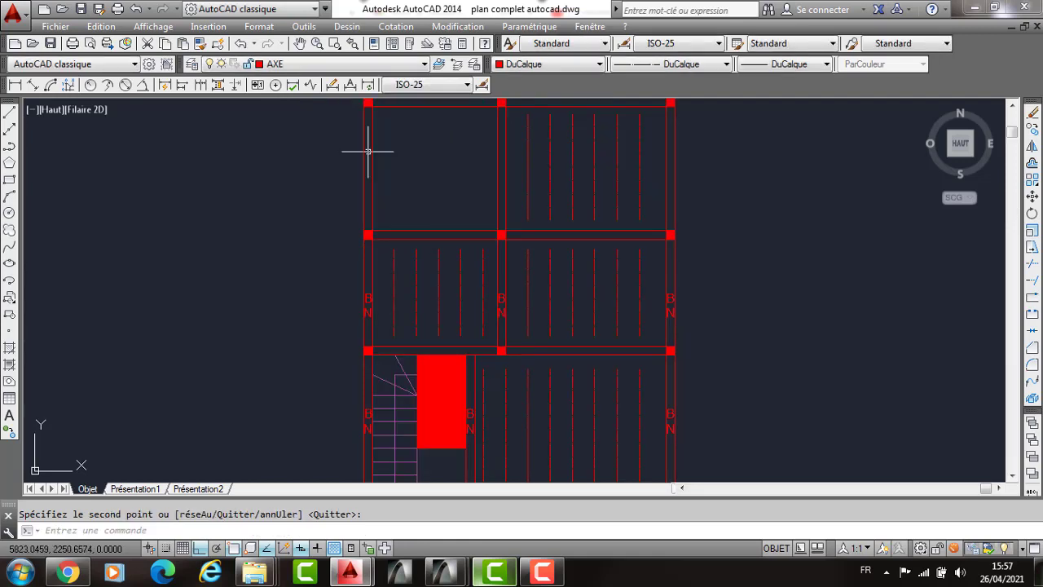
# Copy the left B N label to the top-left beam and the top-middle grid point.
pyautogui.moveTo(374, 266); pyautogui.dragTo(376, 301, button='middle')
pyautogui.click(369, 328)
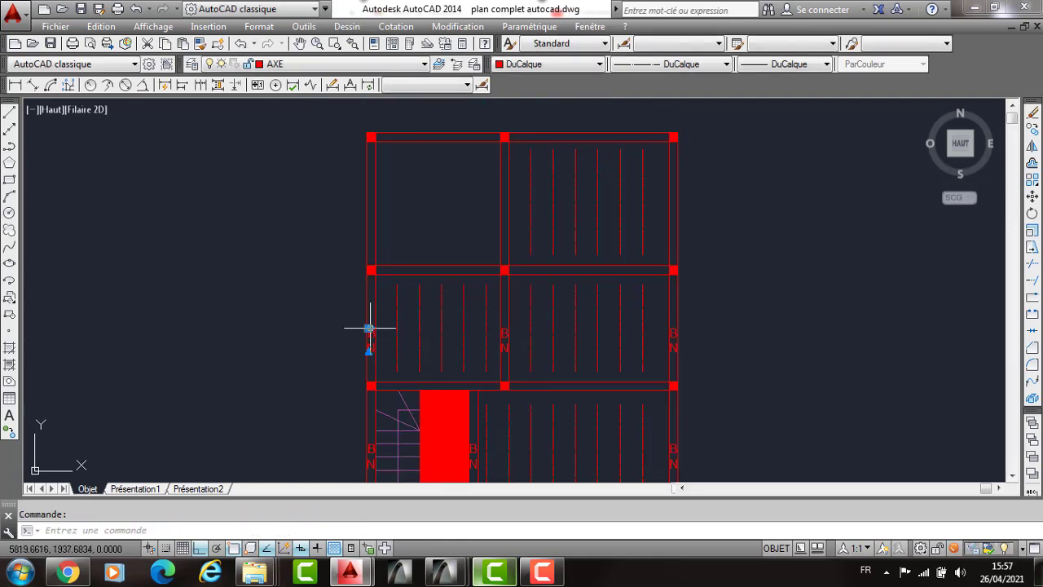
pyautogui.write('co')
pyautogui.press('Return')
pyautogui.click(367, 274)
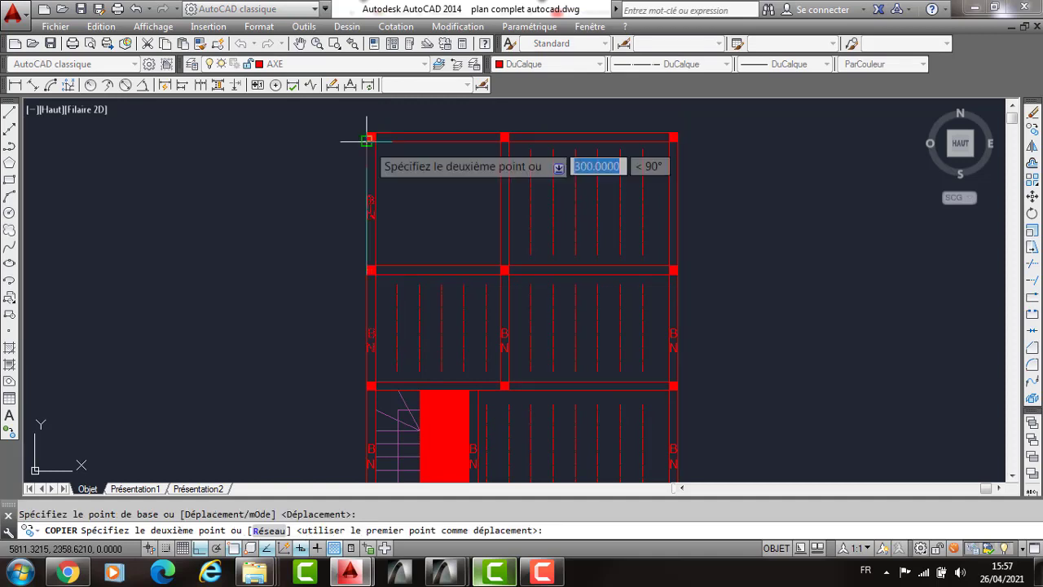
pyautogui.click(366, 141)
pyautogui.click(501, 141)
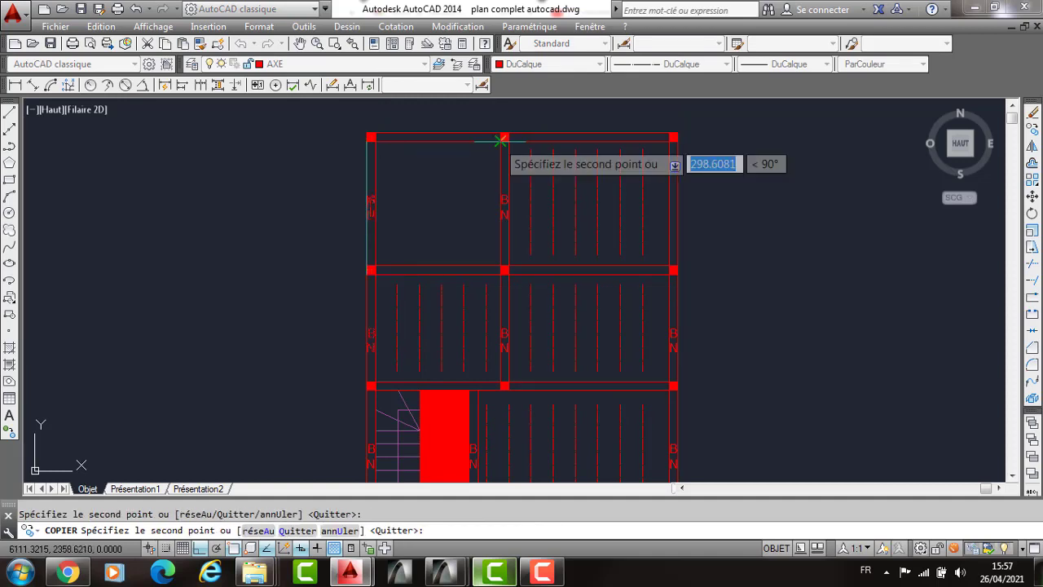
pyautogui.press('Return')
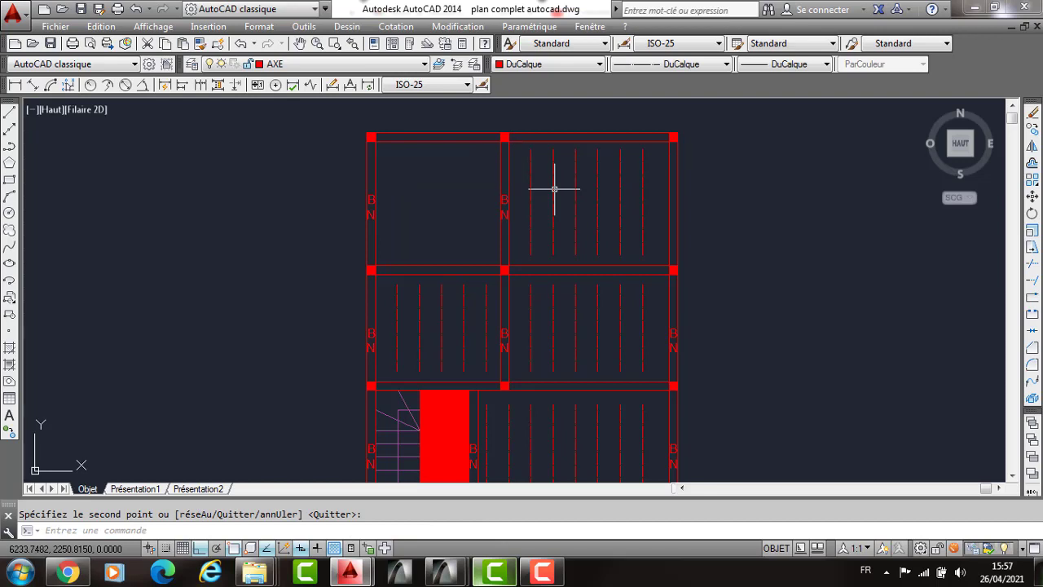
# Pan and zoom in on the middle beam between two columns.
pyautogui.moveTo(621, 246)
pyautogui.mouseDown(button='middle')
pyautogui.moveTo(651, 259)
pyautogui.moveTo(618, 245)
pyautogui.mouseUp(button='middle')
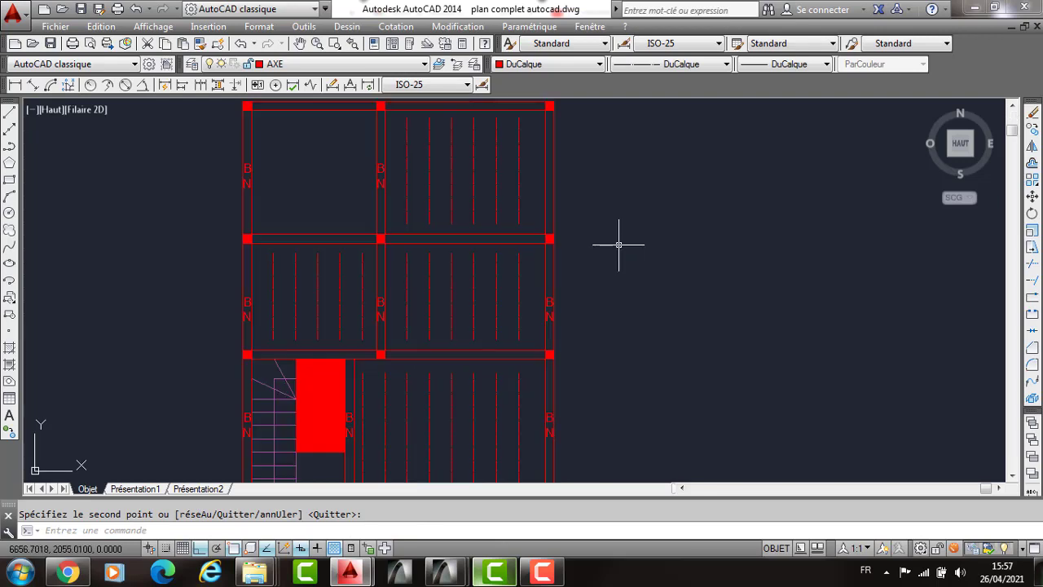
pyautogui.moveTo(592, 356); pyautogui.dragTo(639, 257, button='middle')
pyautogui.scroll(4, 529, 253)
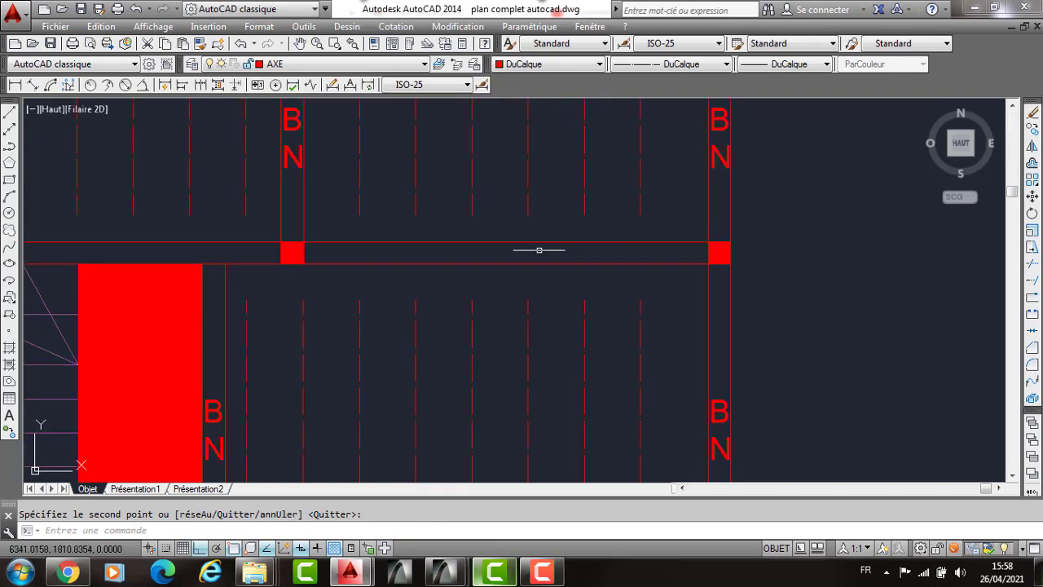
pyautogui.moveTo(596, 239); pyautogui.dragTo(598, 231, button='middle')
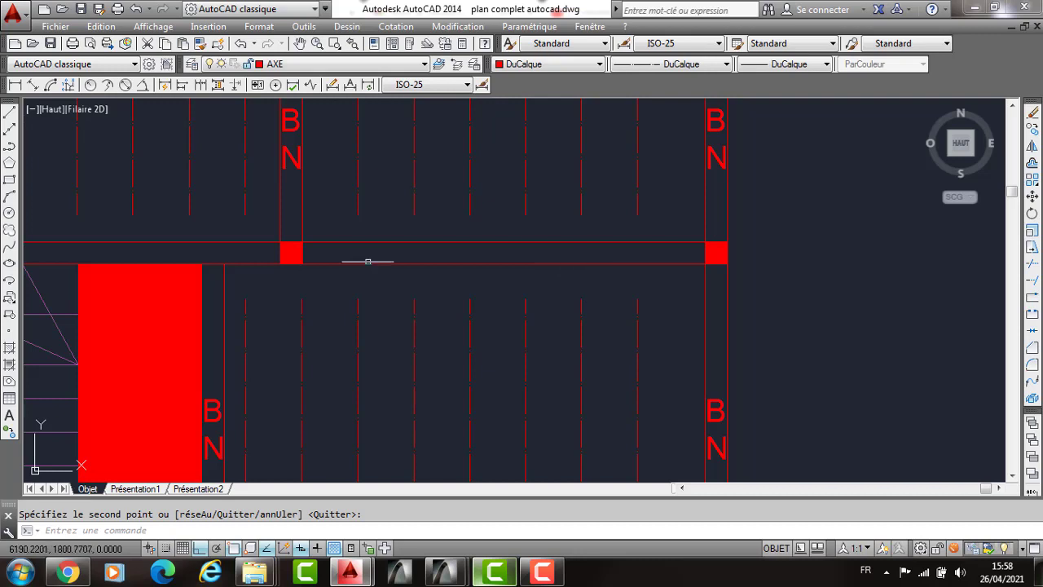
pyautogui.write('L')
pyautogui.press('Return')
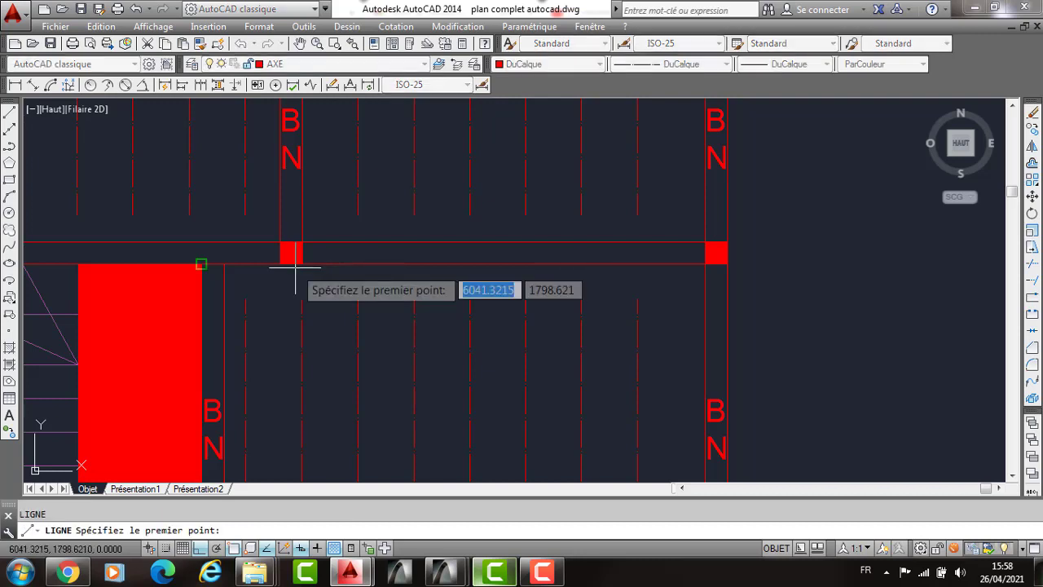
pyautogui.click(302, 242)
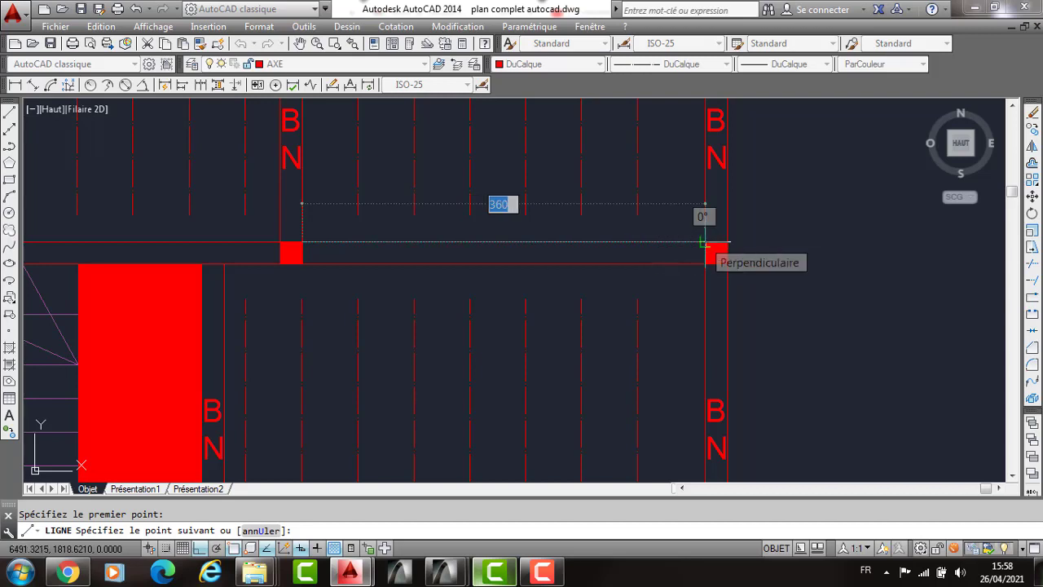
pyautogui.press('Escape')
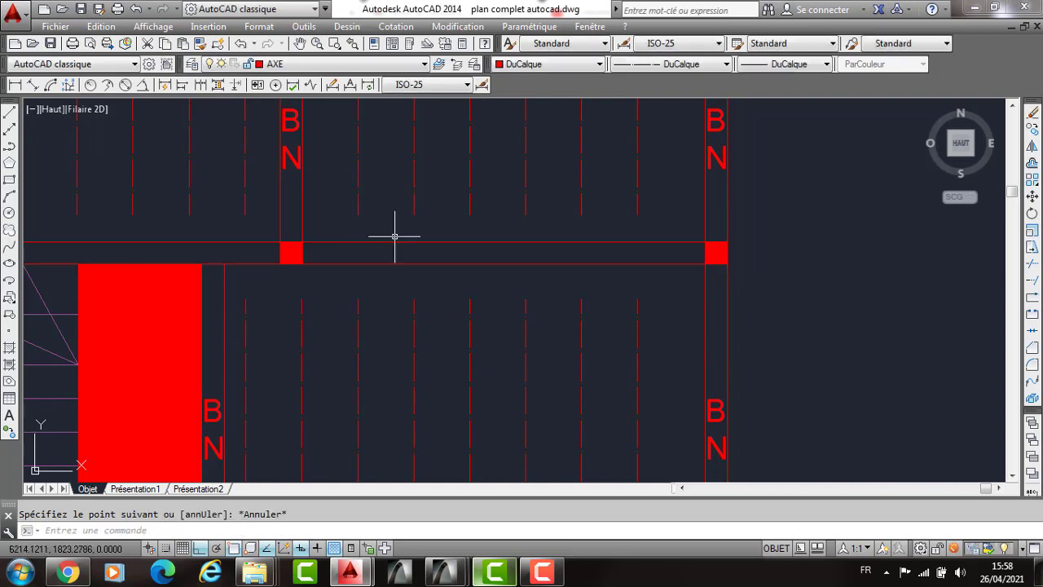
pyautogui.hotkey('ctrl', 'v')
pyautogui.press('Escape')
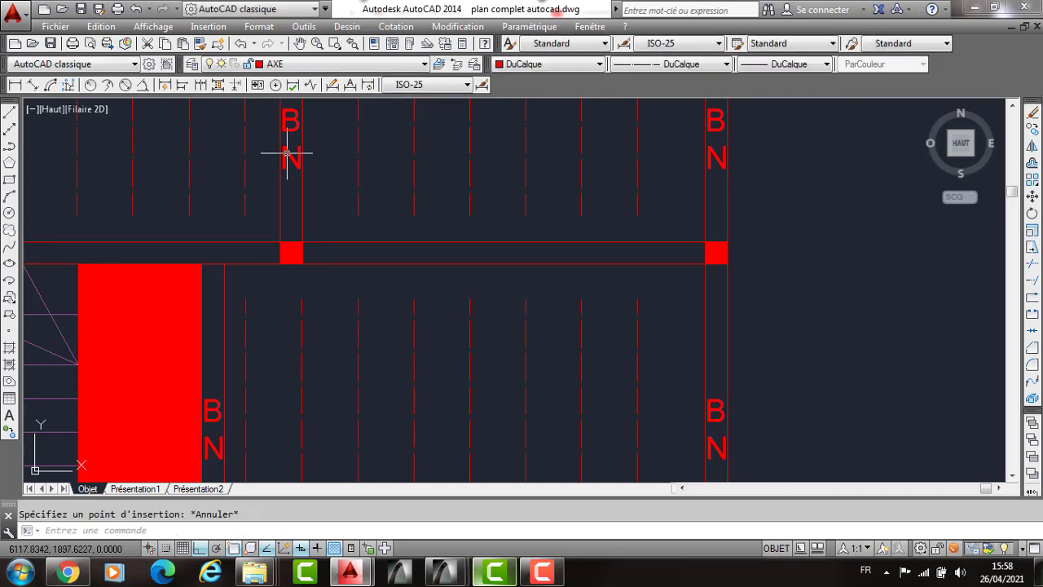
# Paste a BN label above the middle beam and change its text to 20*40.
pyautogui.click(287, 152)
pyautogui.hotkey('ctrl', 'v')
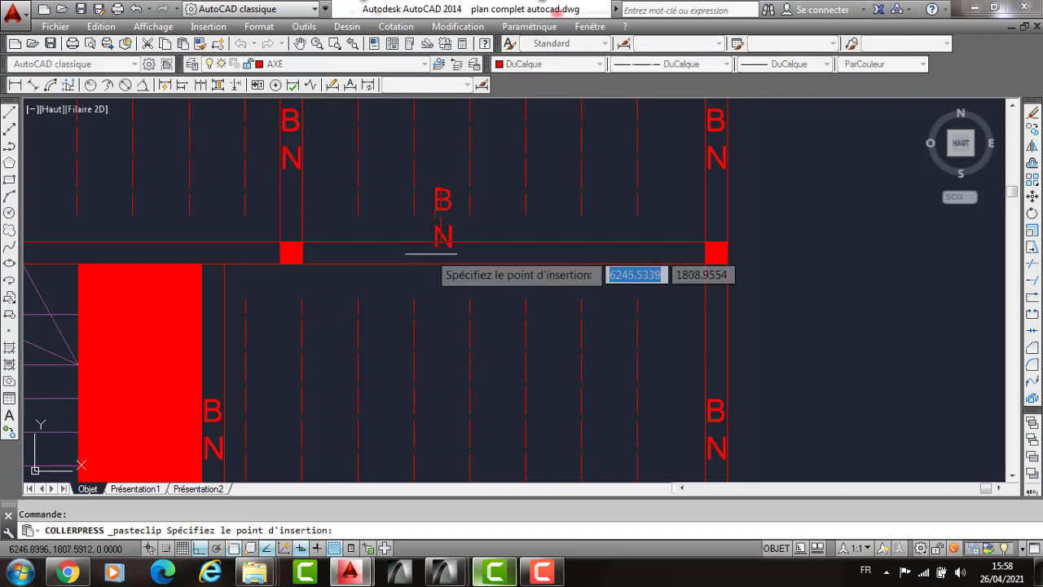
pyautogui.click(481, 256)
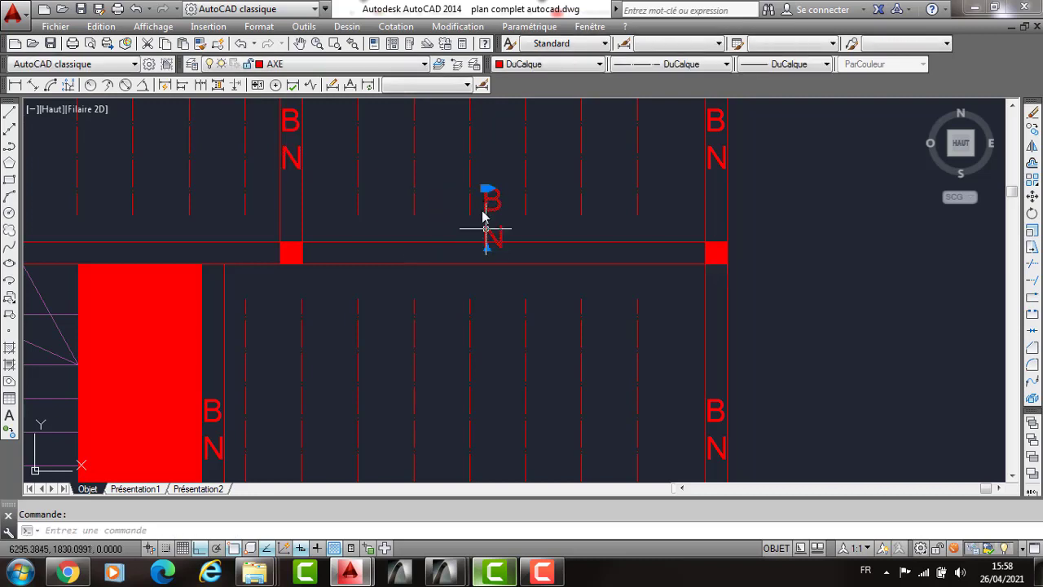
pyautogui.doubleClick(483, 216)
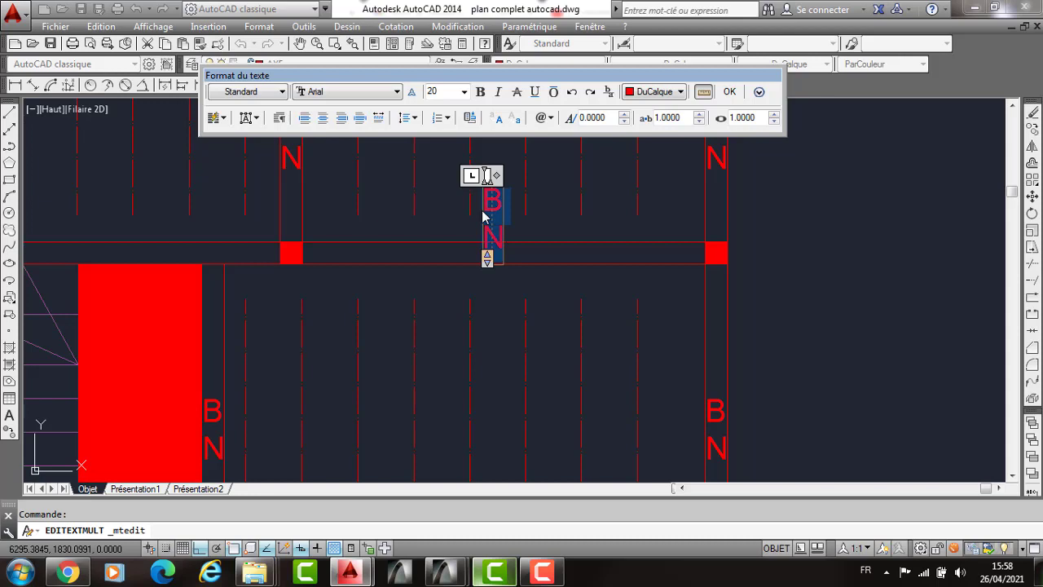
pyautogui.write('20')
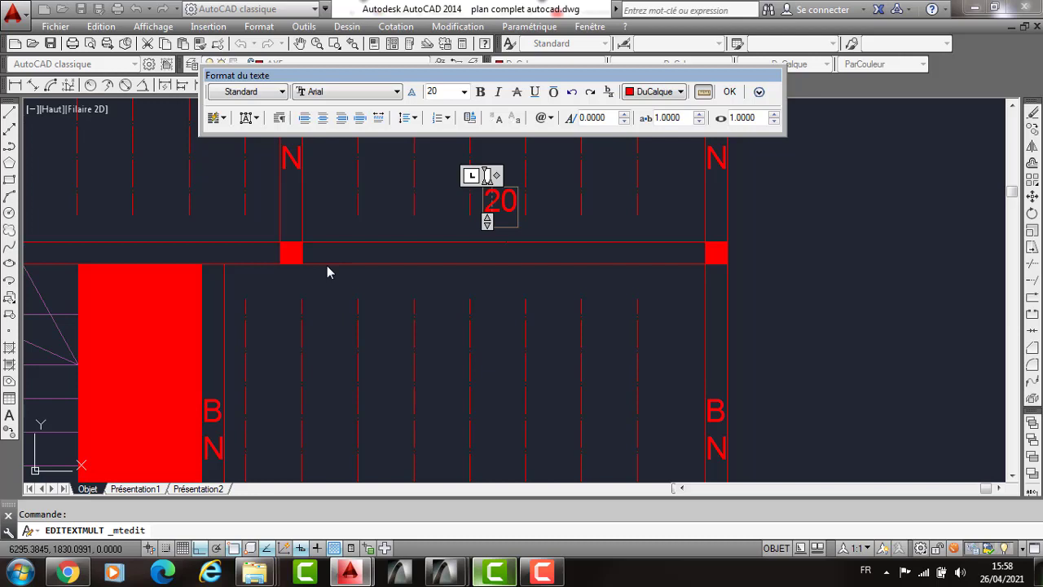
pyautogui.write('*')
pyautogui.write('40')
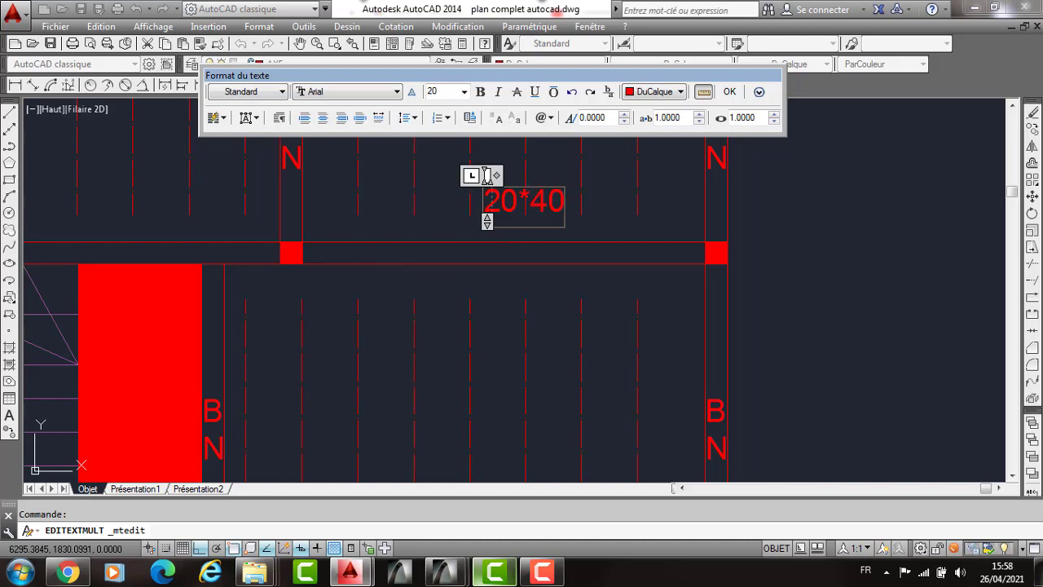
pyautogui.click(486, 176)
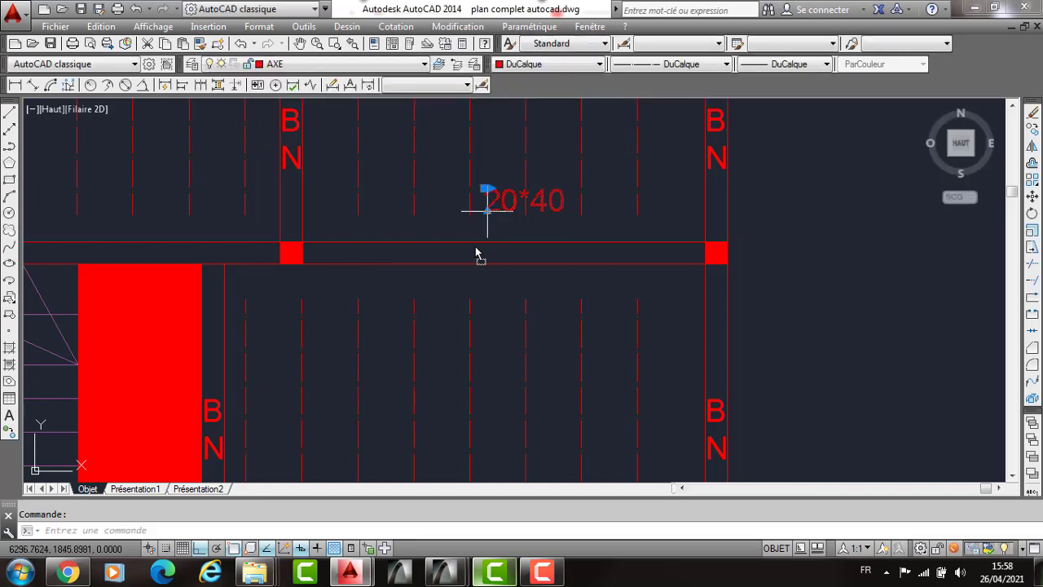
pyautogui.press('Escape')
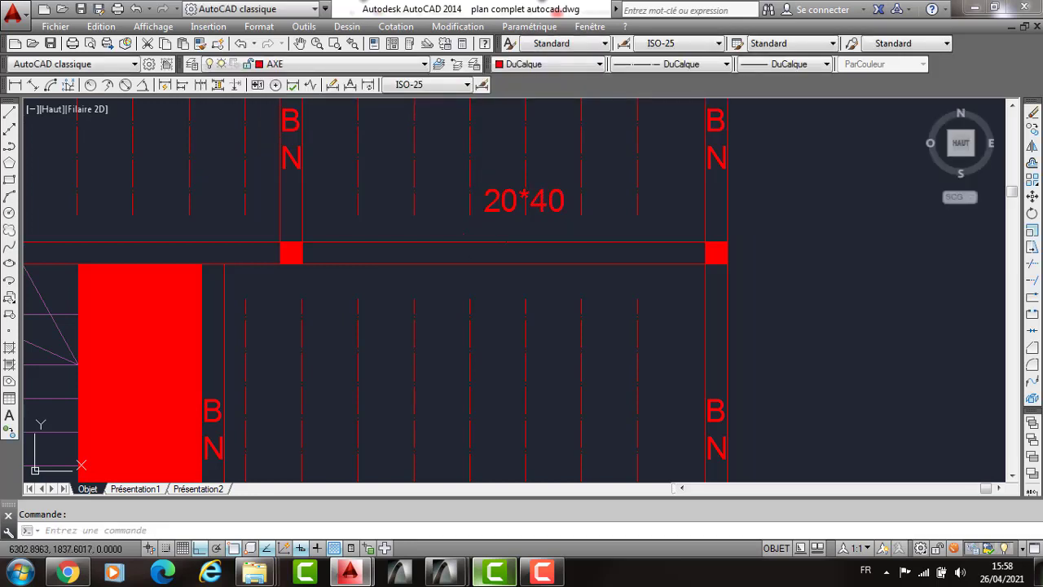
# Resize the 20*40 label to text height 15.
pyautogui.scroll(4, 444, 244)
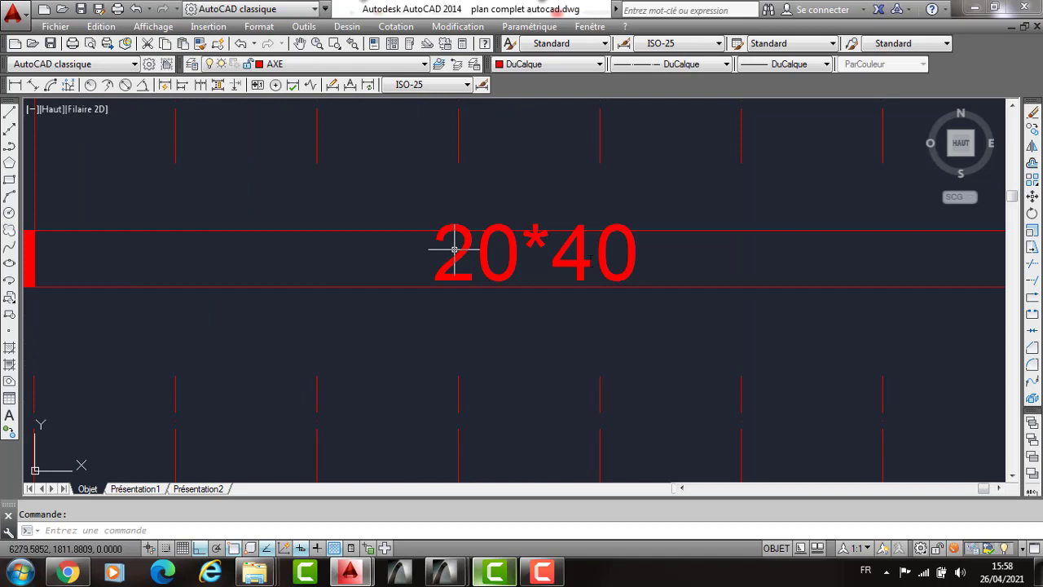
pyautogui.click(450, 261)
pyautogui.doubleClick(450, 261)
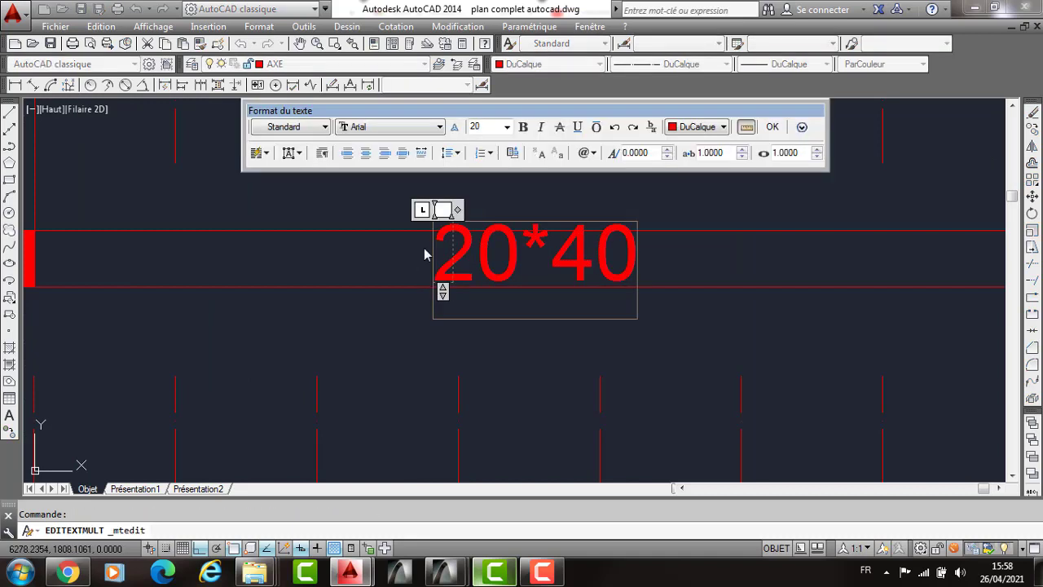
pyautogui.hotkey('ctrl', 'a')
pyautogui.click(485, 132)
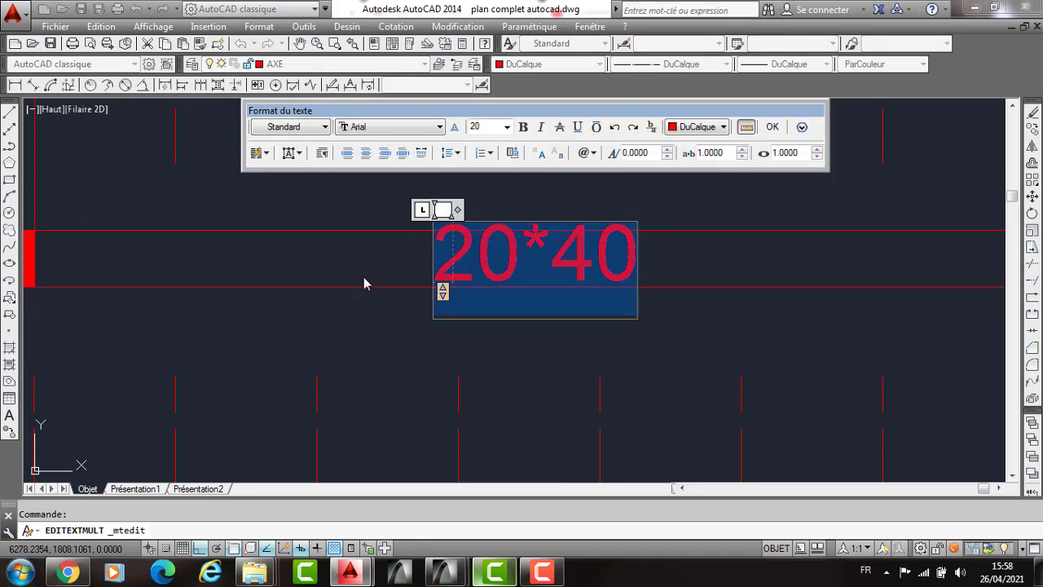
pyautogui.write('15')
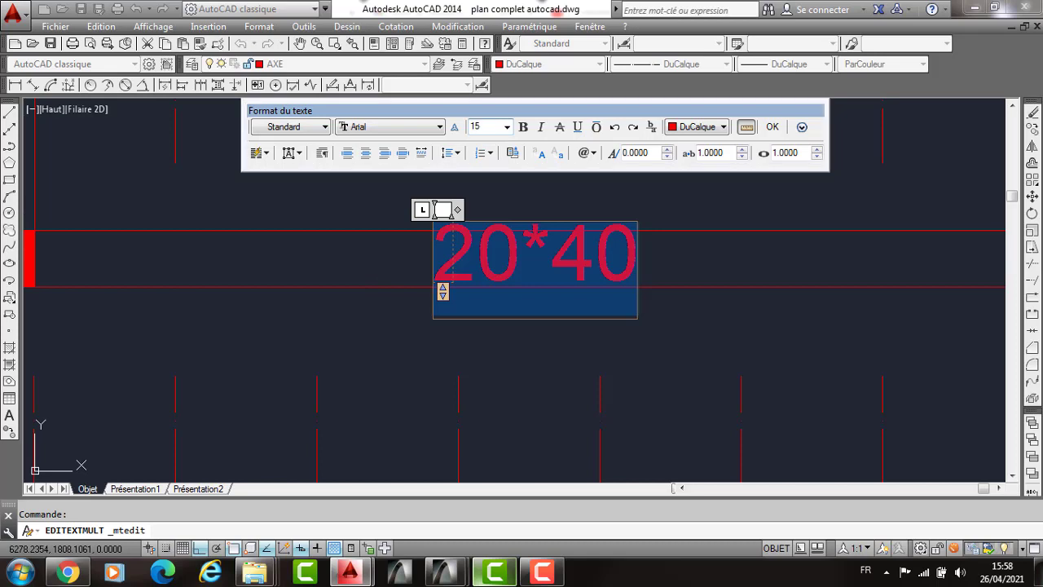
pyautogui.click(456, 271)
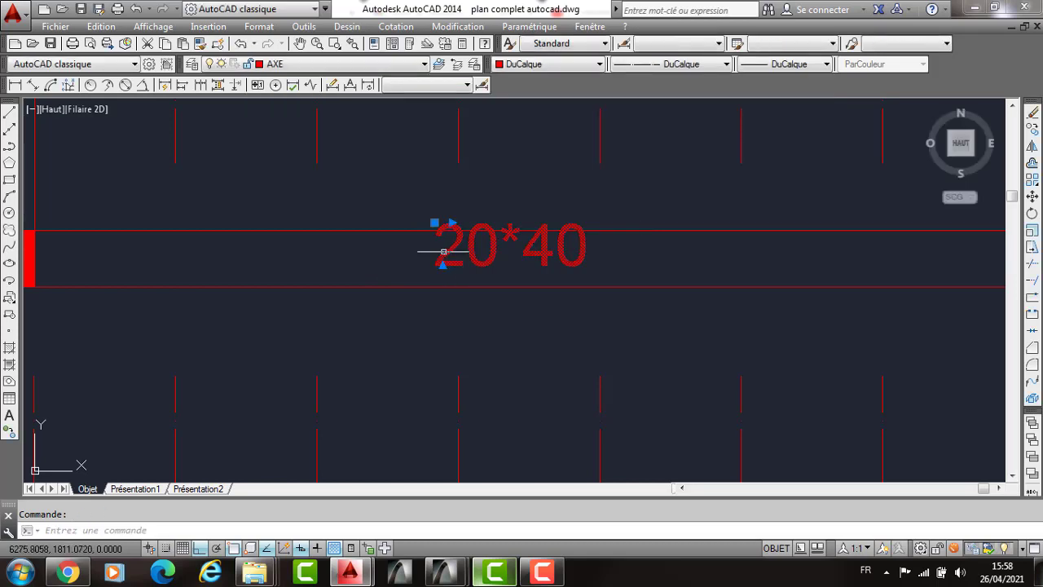
pyautogui.press('Escape')
# Start a line with L from the beam corner.
pyautogui.scroll(-2, 392, 255)
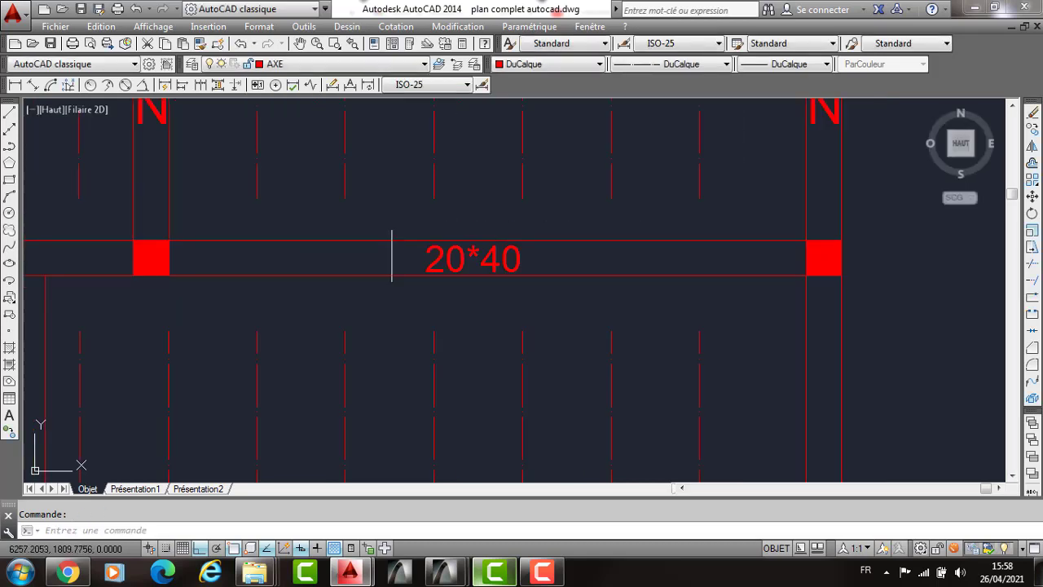
pyautogui.scroll(-1, 392, 255)
pyautogui.write('l')
pyautogui.press('Return')
pyautogui.click(278, 245)
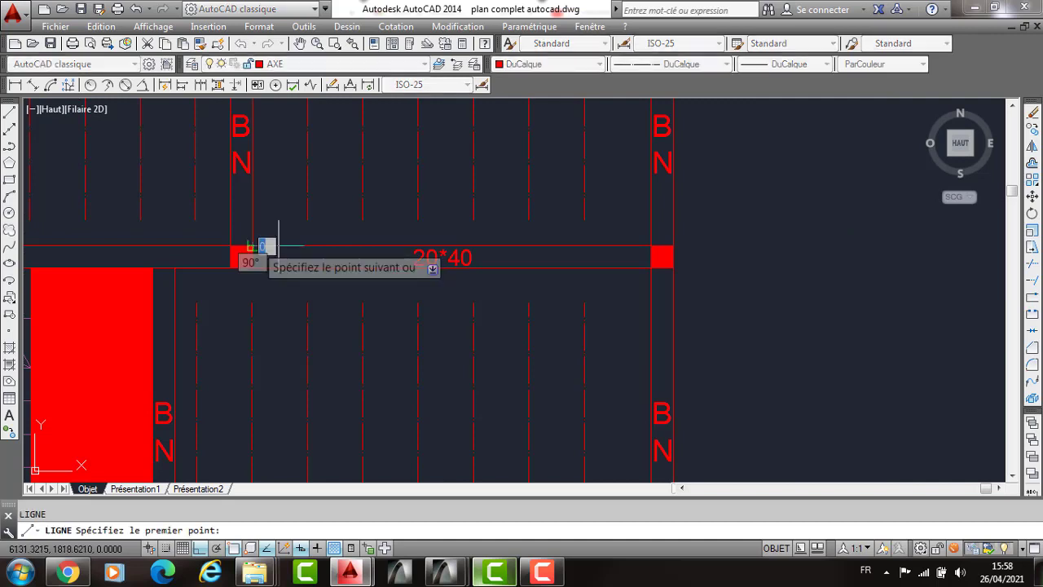
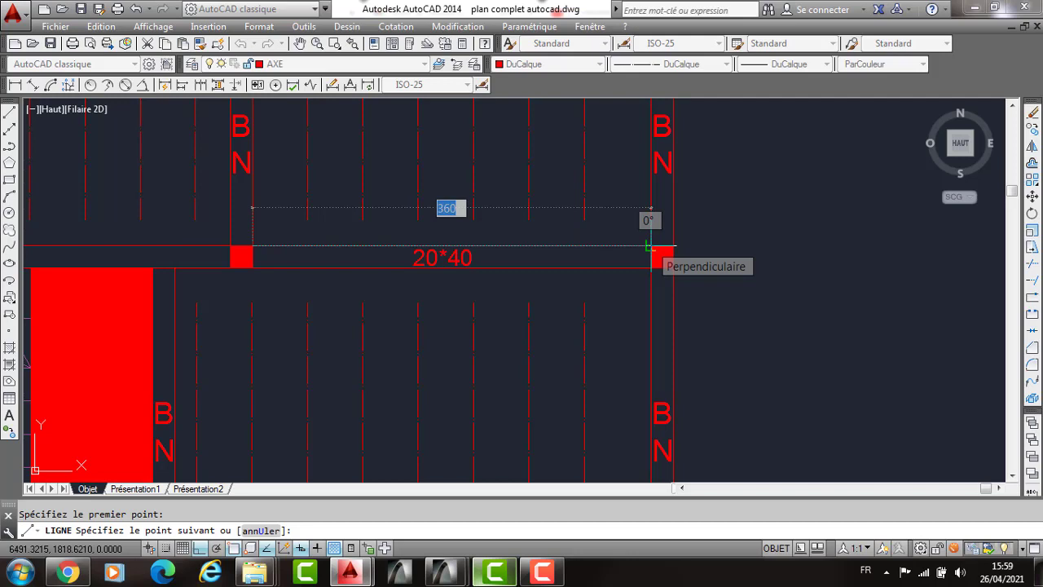
# Cancel the line in progress, start copying the 20*40 label, then abandon that copy.
pyautogui.press('Escape')
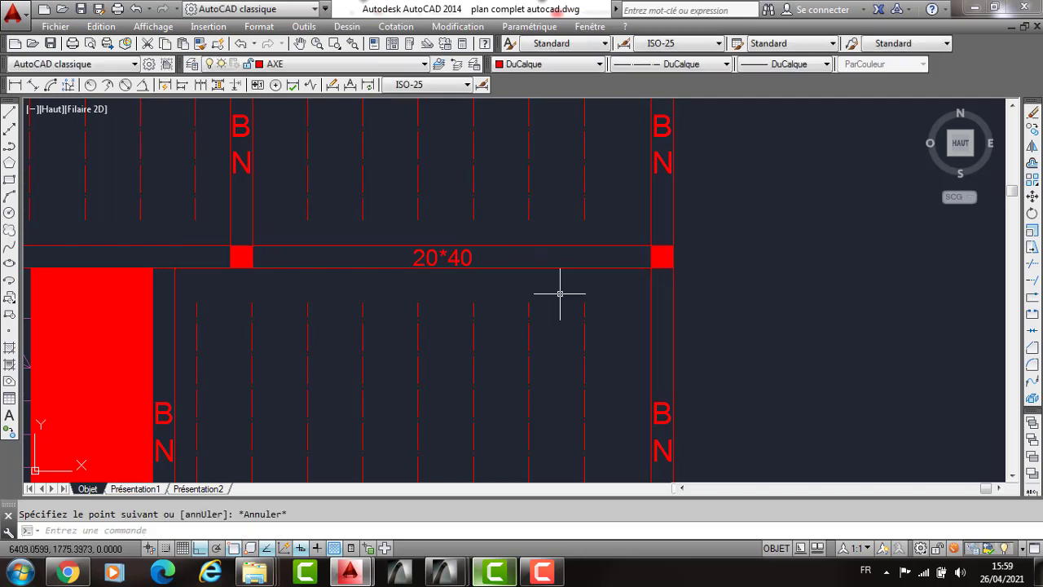
pyautogui.scroll(-4, 516, 228)
pyautogui.scroll(2, 374, 267)
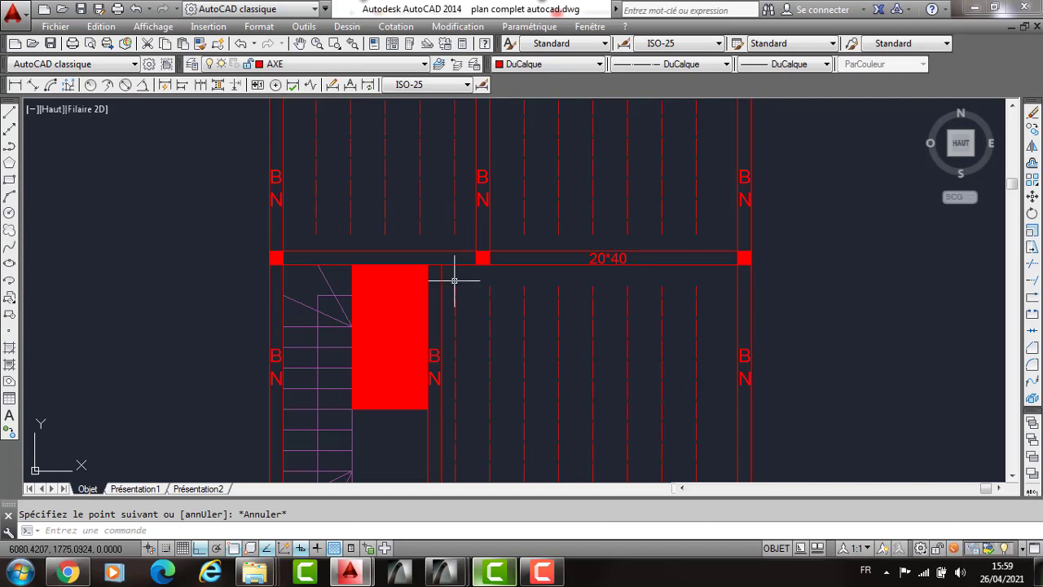
pyautogui.click(499, 258)
pyautogui.write('c')
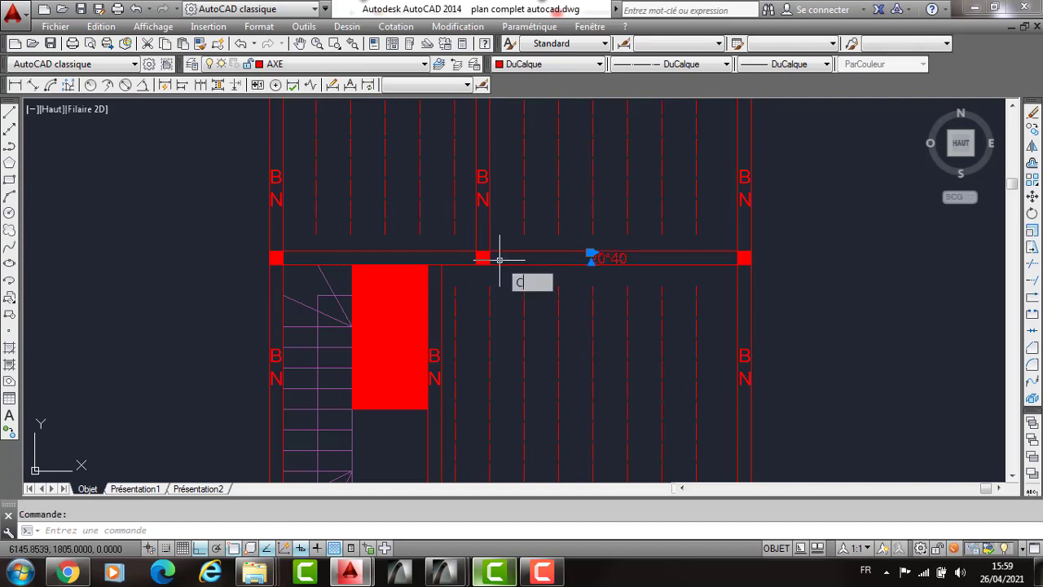
pyautogui.write('p')
pyautogui.press('Return')
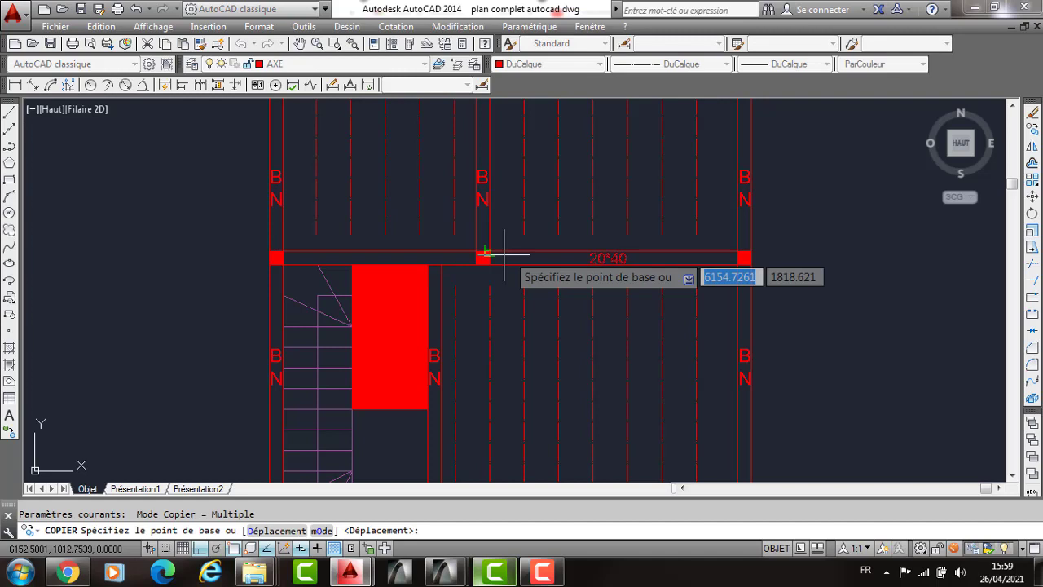
pyautogui.click(589, 253)
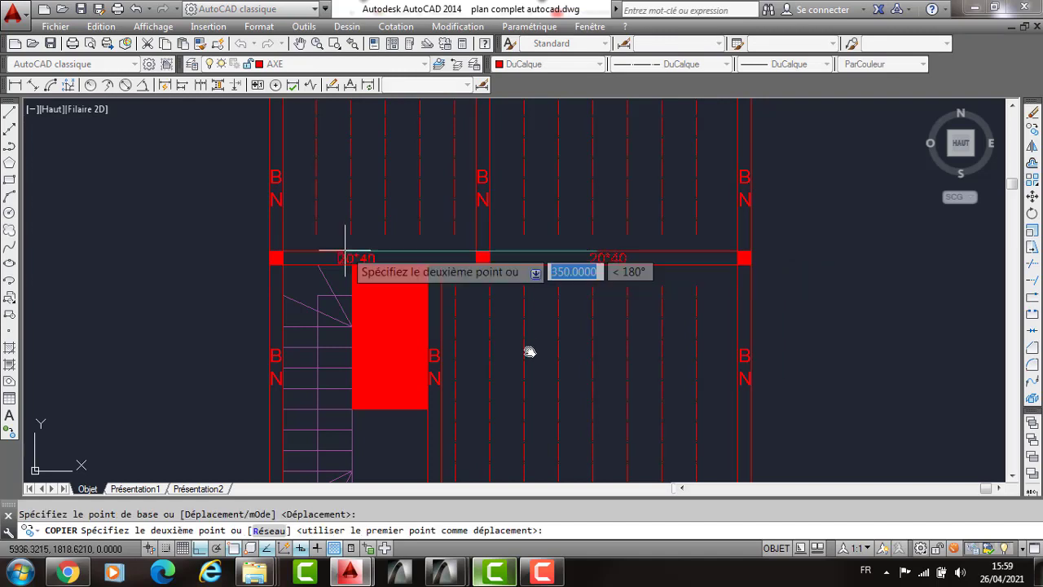
pyautogui.press('Escape')
# Copy the lower beam's 20*40 label onto the upper beam of the right-hand bay.
pyautogui.scroll(-1, 569, 305)
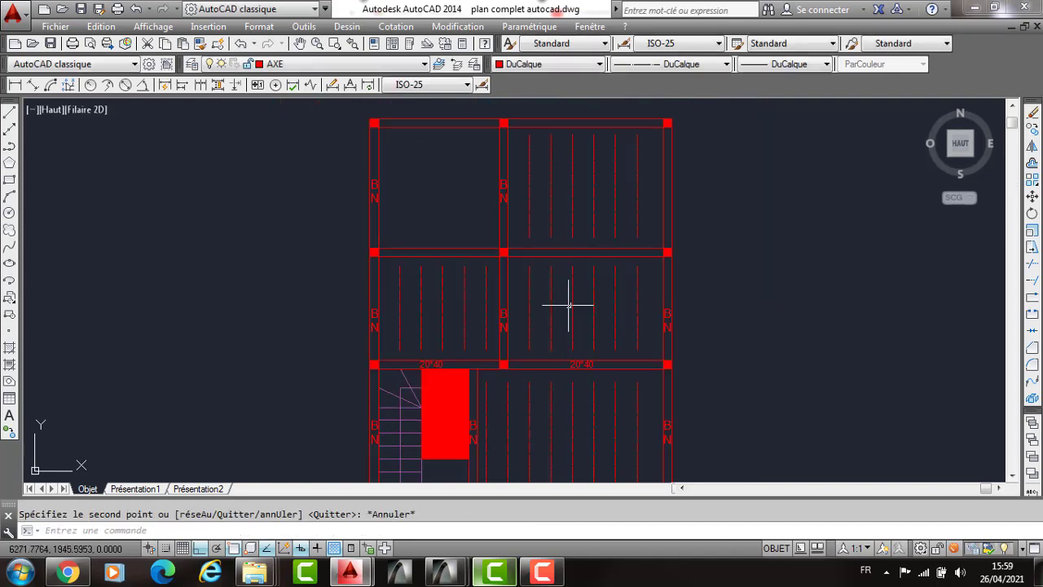
pyautogui.click(575, 356)
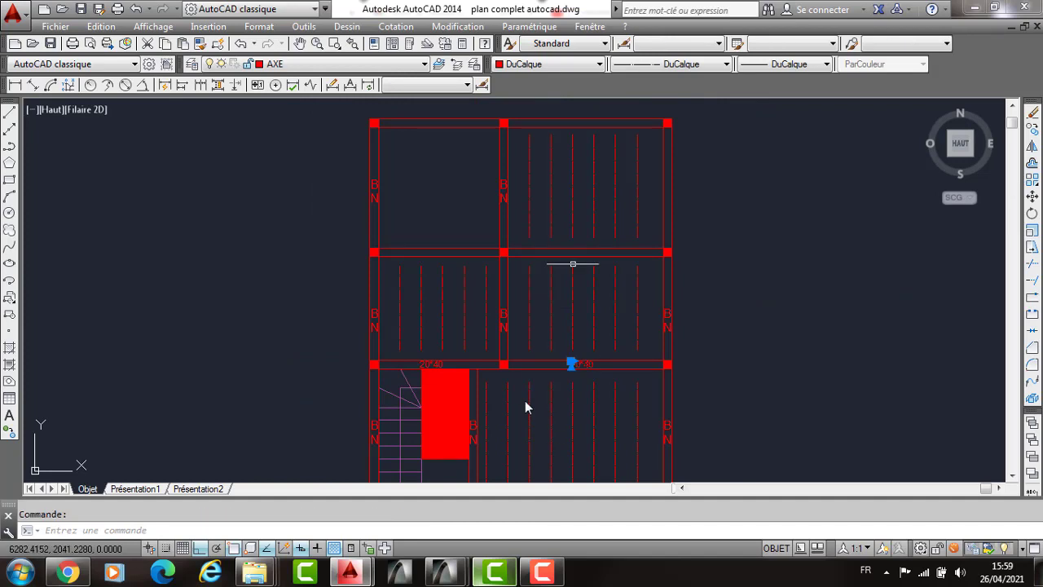
pyautogui.scroll(2, 525, 400)
pyautogui.write('c')
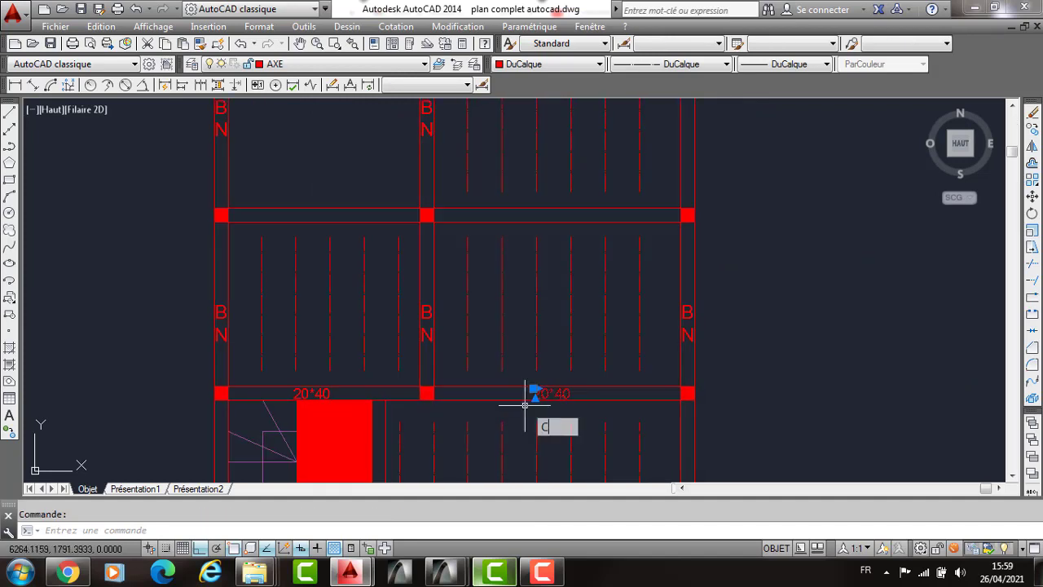
pyautogui.press('Return')
pyautogui.click(433, 384)
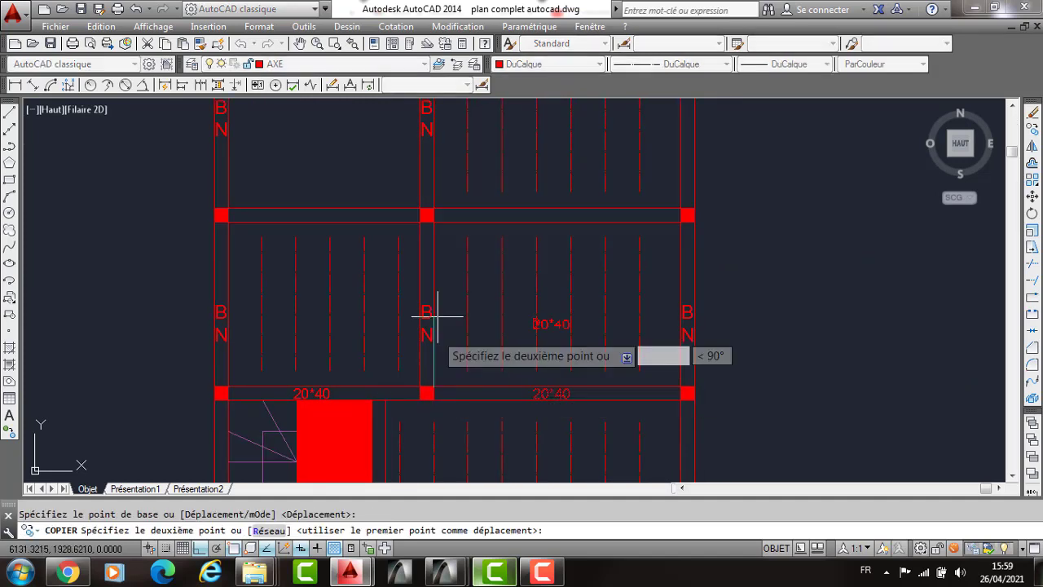
pyautogui.click(430, 212)
pyautogui.press('Return')
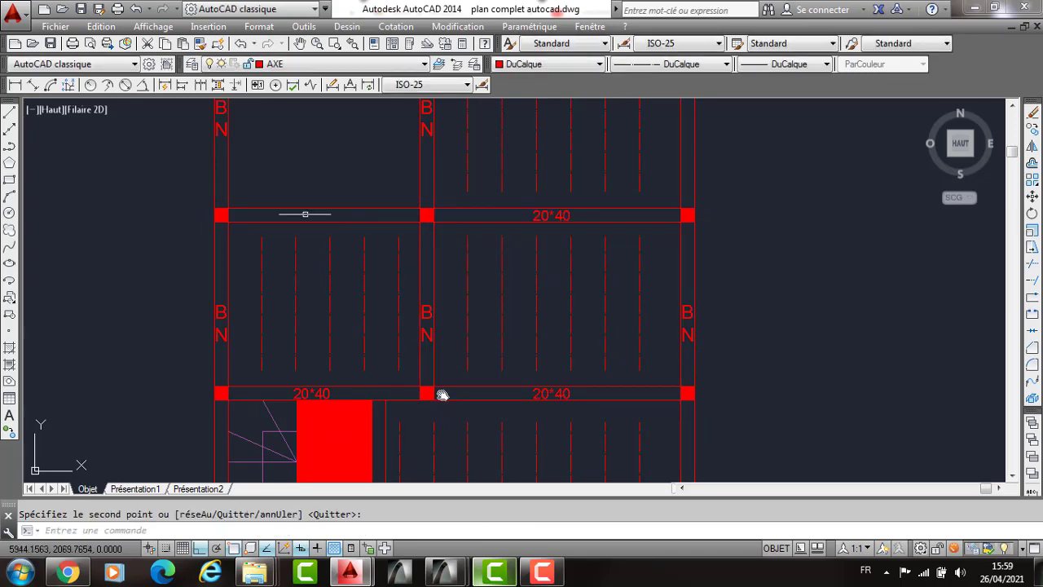
pyautogui.scroll(2, 375, 218)
pyautogui.moveTo(375, 218)
pyautogui.mouseDown(button='middle')
pyautogui.moveTo(438, 382)
pyautogui.moveTo(482, 302)
pyautogui.mouseUp(button='middle')
pyautogui.scroll(-2, 438, 382)
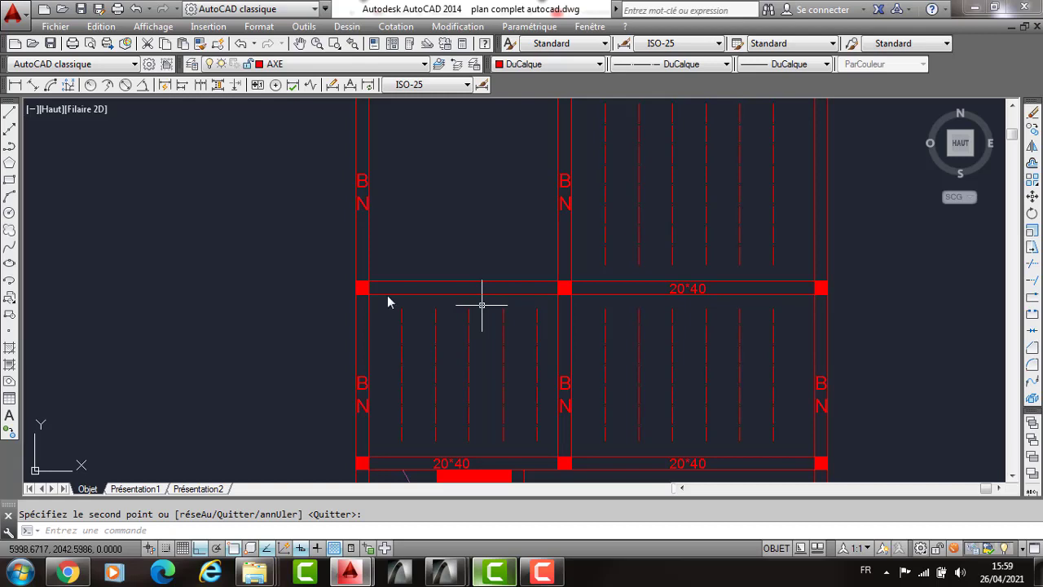
pyautogui.write('L')
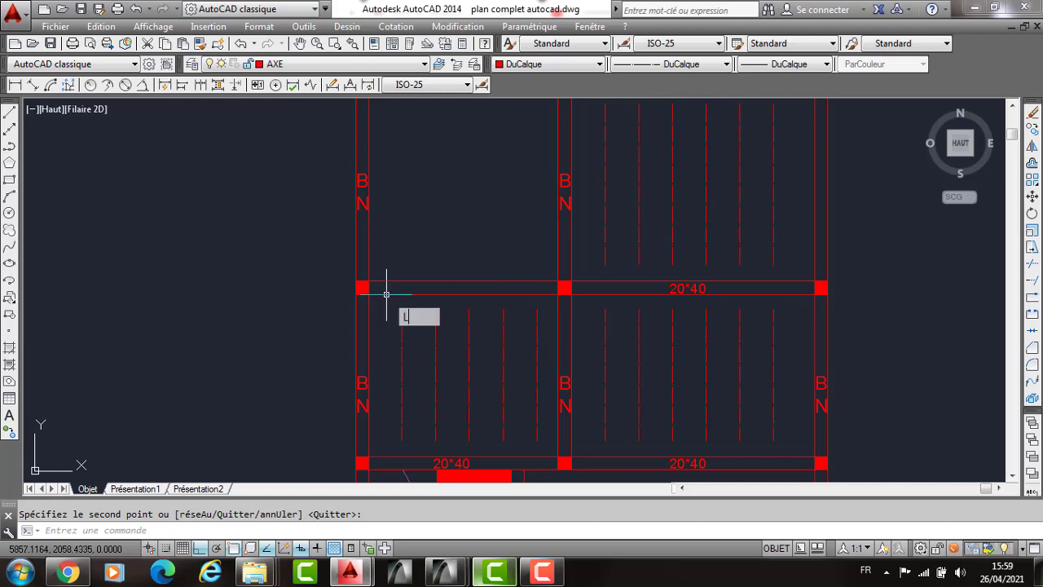
pyautogui.press('Return')
pyautogui.click(367, 280)
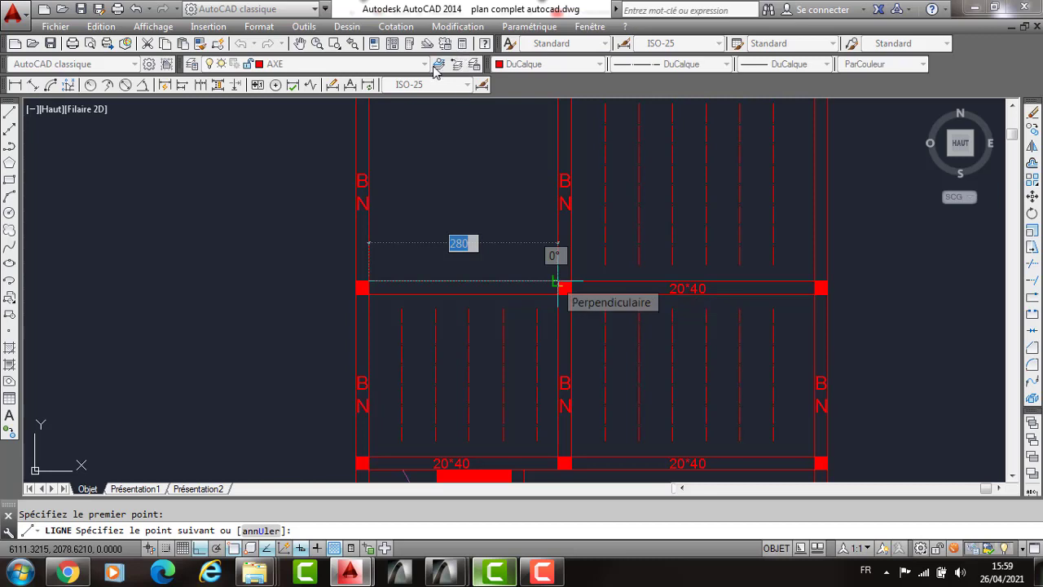
pyautogui.press('Escape')
pyautogui.click(462, 43)
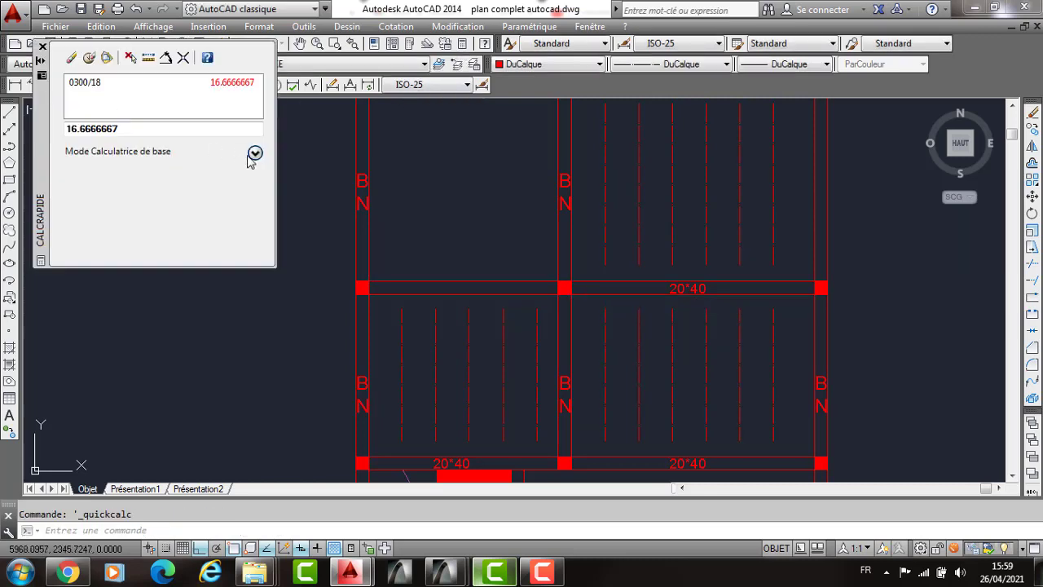
pyautogui.write('2')
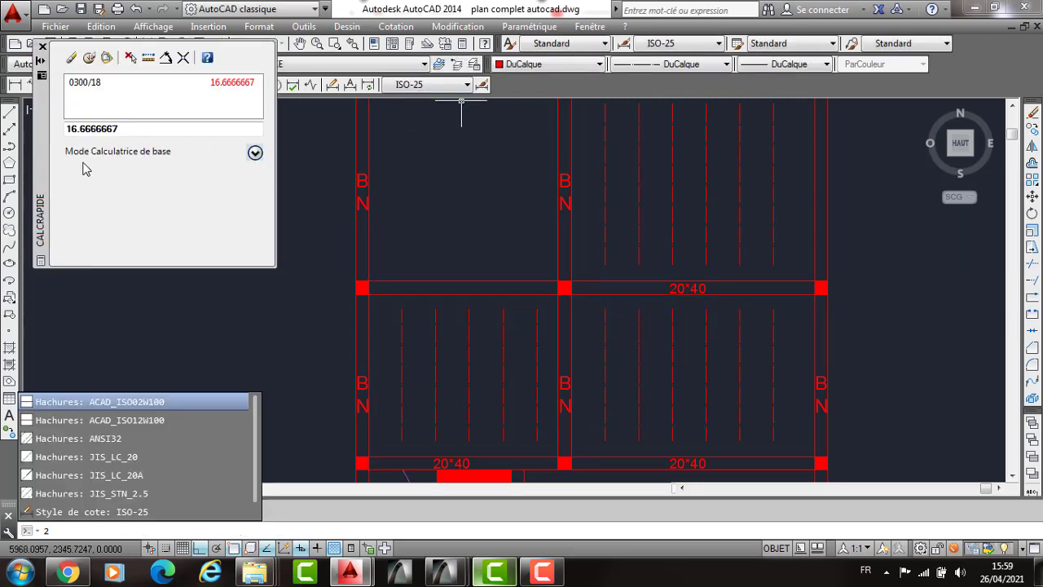
pyautogui.click(88, 155)
pyautogui.press('Escape')
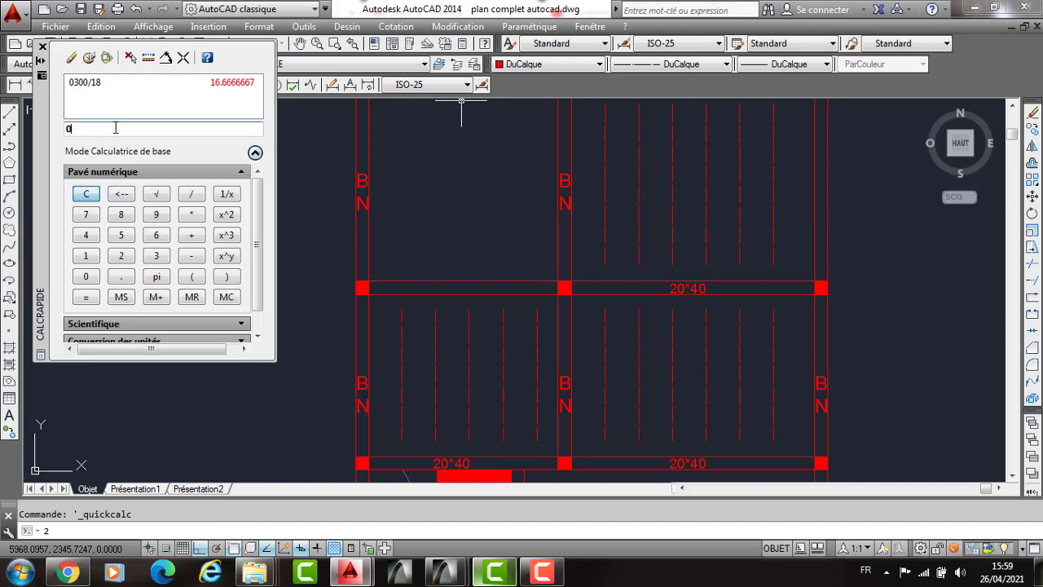
pyautogui.write('28/')
pyautogui.write('12')
pyautogui.press('Return')
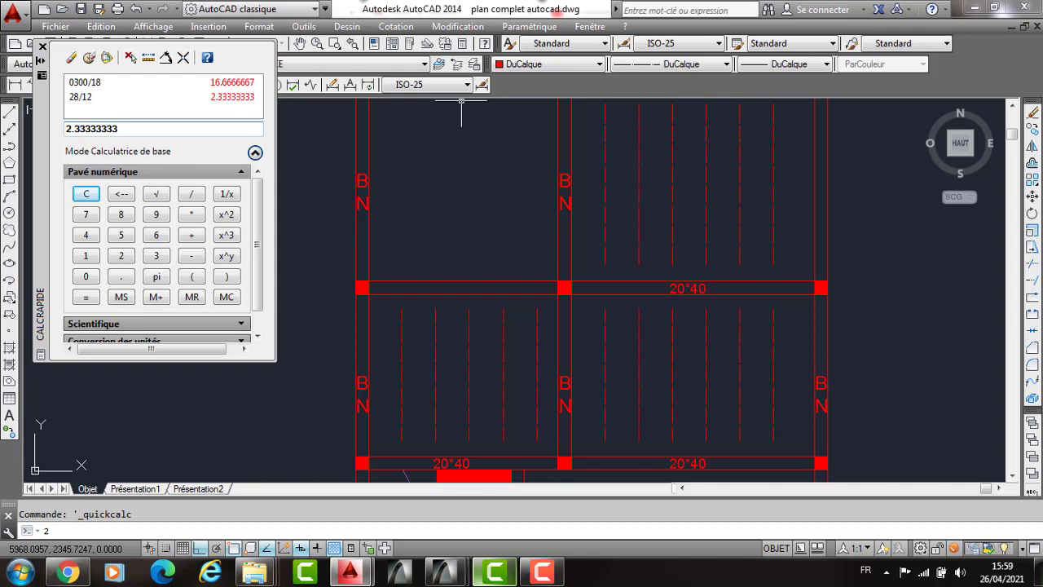
pyautogui.click(42, 47)
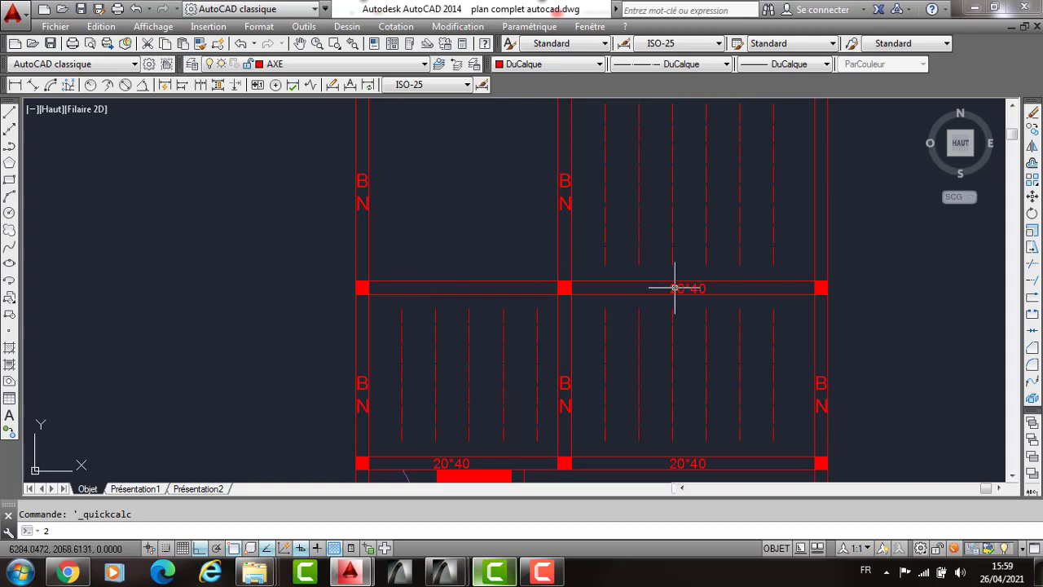
pyautogui.scroll(5, 675, 288)
# Copy the 20*40 label onto the left bay's beam and change it to 20*25.
pyautogui.click(640, 292)
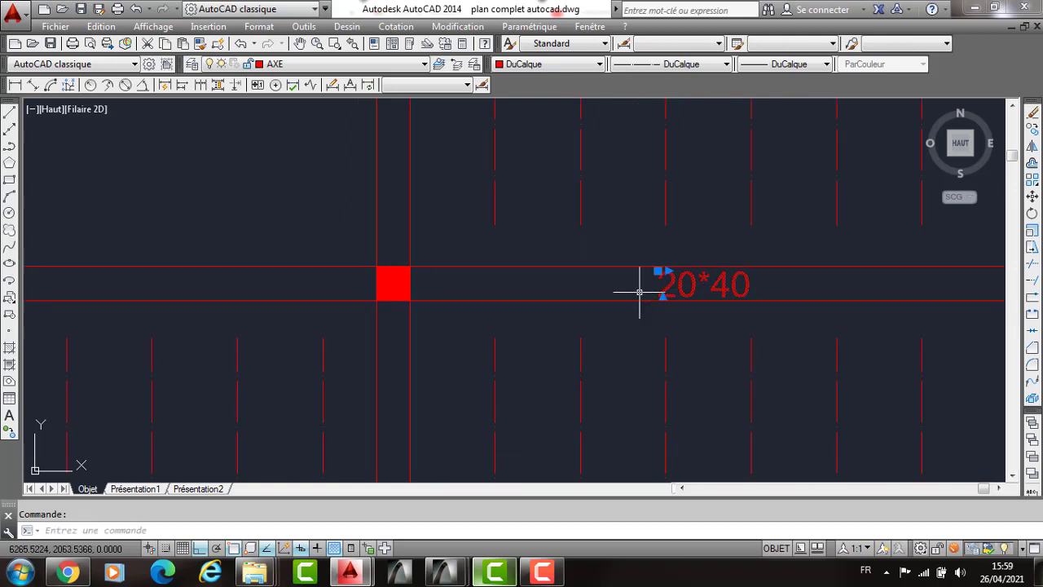
pyautogui.write('CP')
pyautogui.press('Return')
pyautogui.click(657, 285)
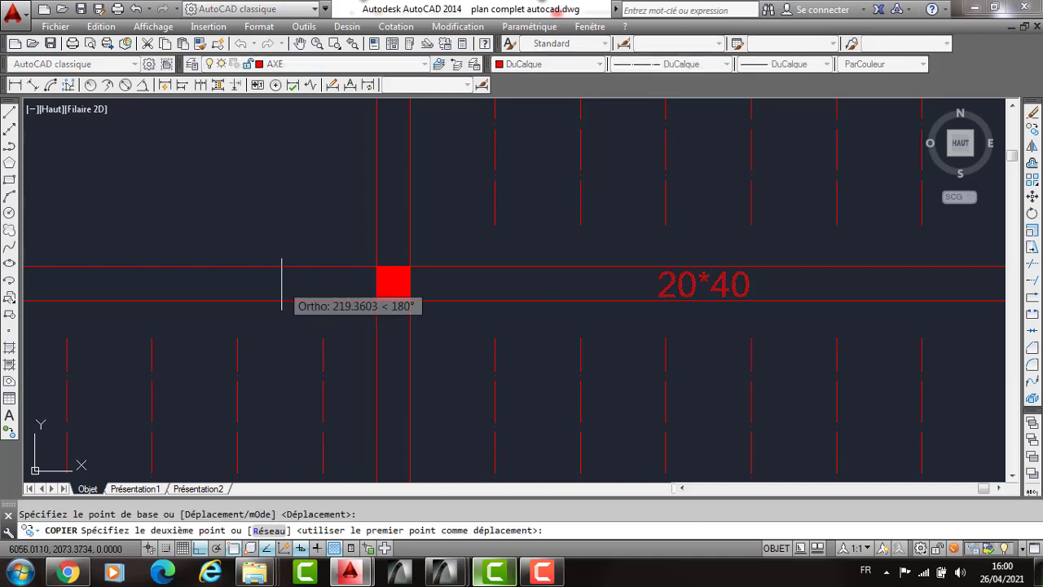
pyautogui.moveTo(50, 284); pyautogui.dragTo(308, 282, button='middle')
pyautogui.click(334, 281)
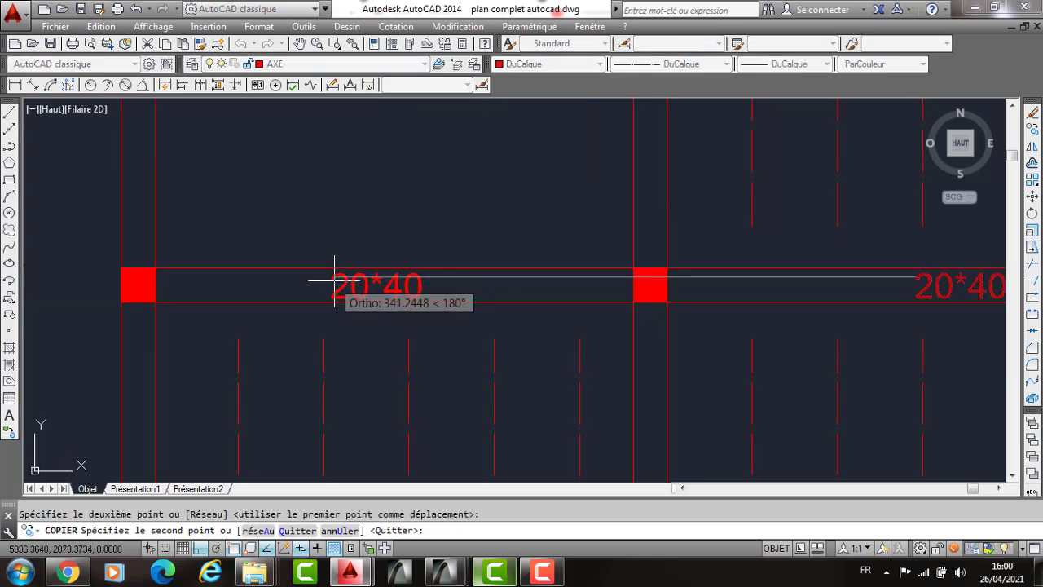
pyautogui.press('Escape')
pyautogui.click(343, 282)
pyautogui.click(421, 283)
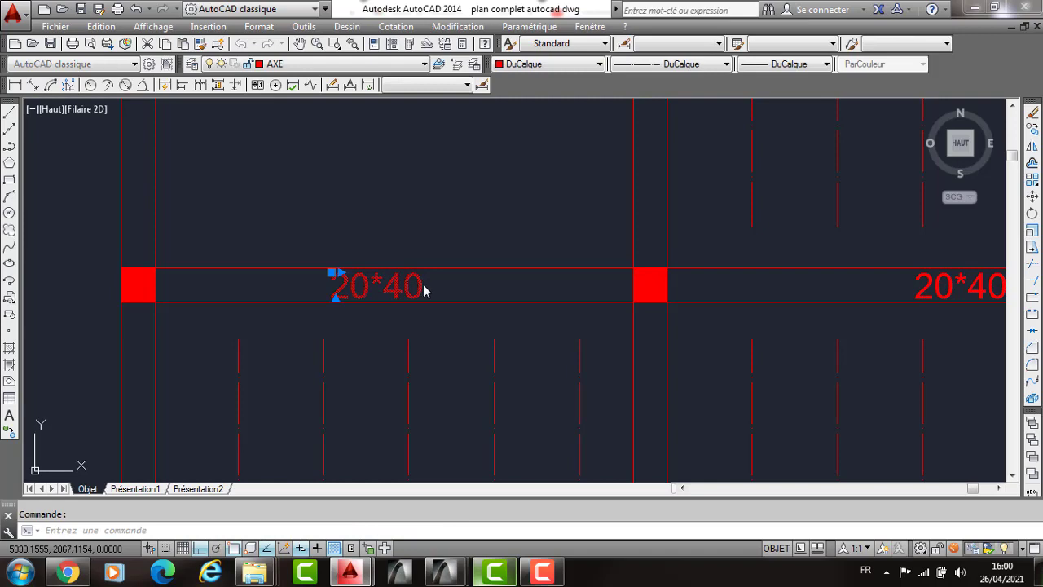
pyautogui.doubleClick(424, 287)
pyautogui.press('BackSpace')
pyautogui.press('BackSpace')
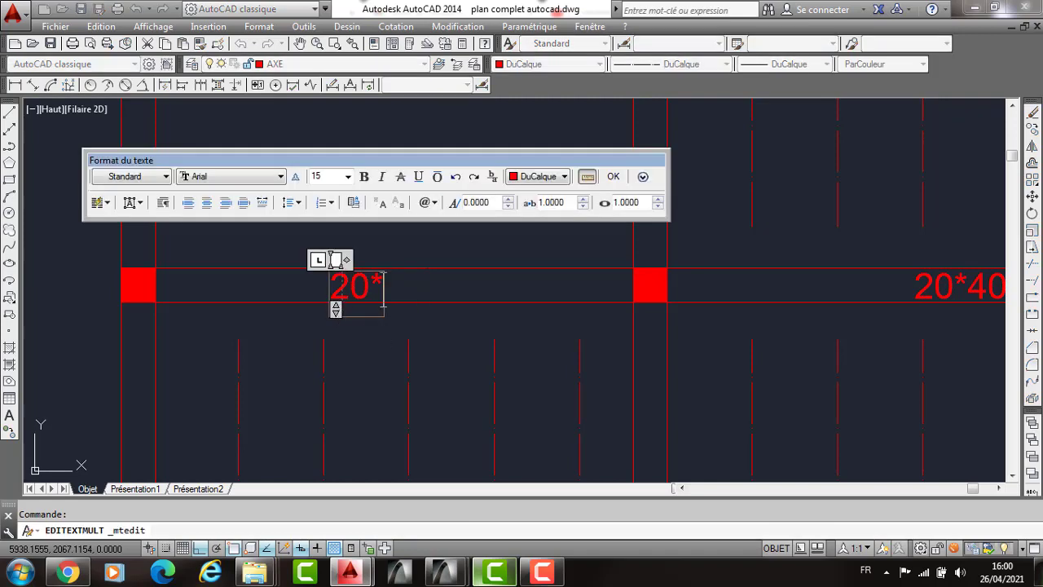
pyautogui.write('25')
pyautogui.click(533, 261)
# Copy the 20*25 label onto the top beam and edit it to read 20*20.
pyautogui.scroll(-5, 457, 267)
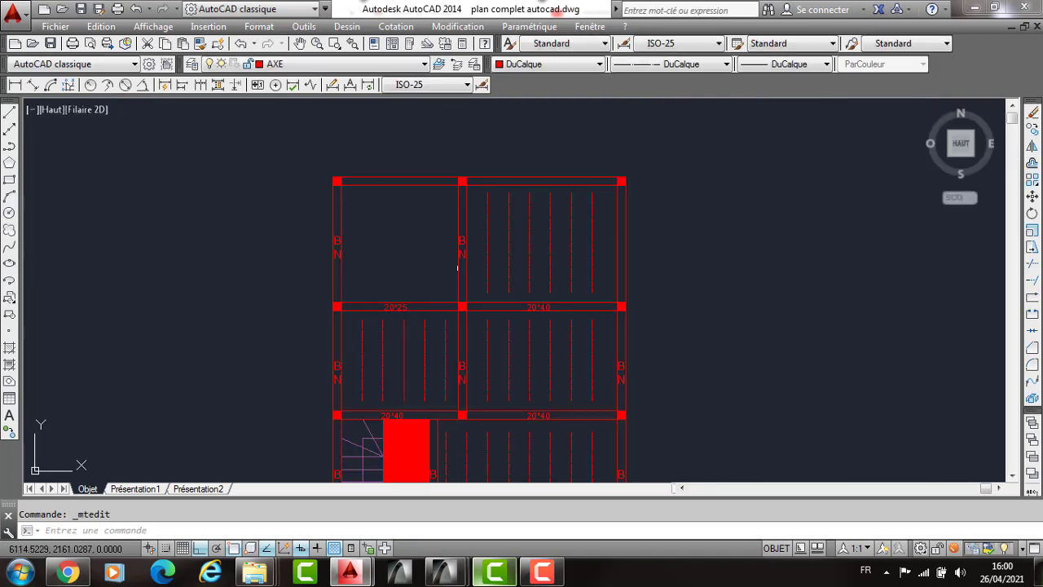
pyautogui.scroll(2, 354, 181)
pyautogui.click(407, 379)
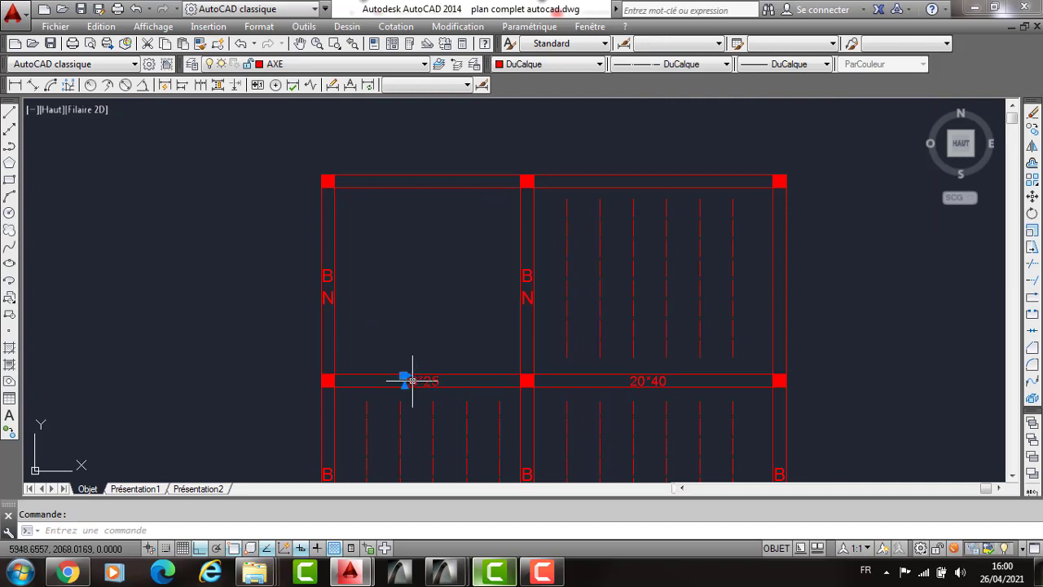
pyautogui.write('c')
pyautogui.press('Return')
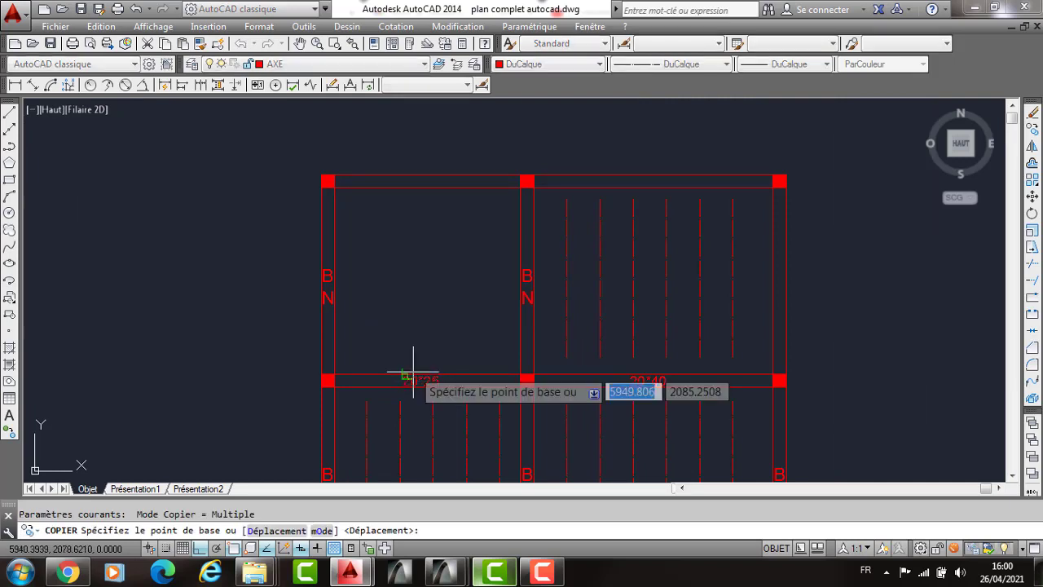
pyautogui.click(412, 375)
pyautogui.scroll(4, 412, 197)
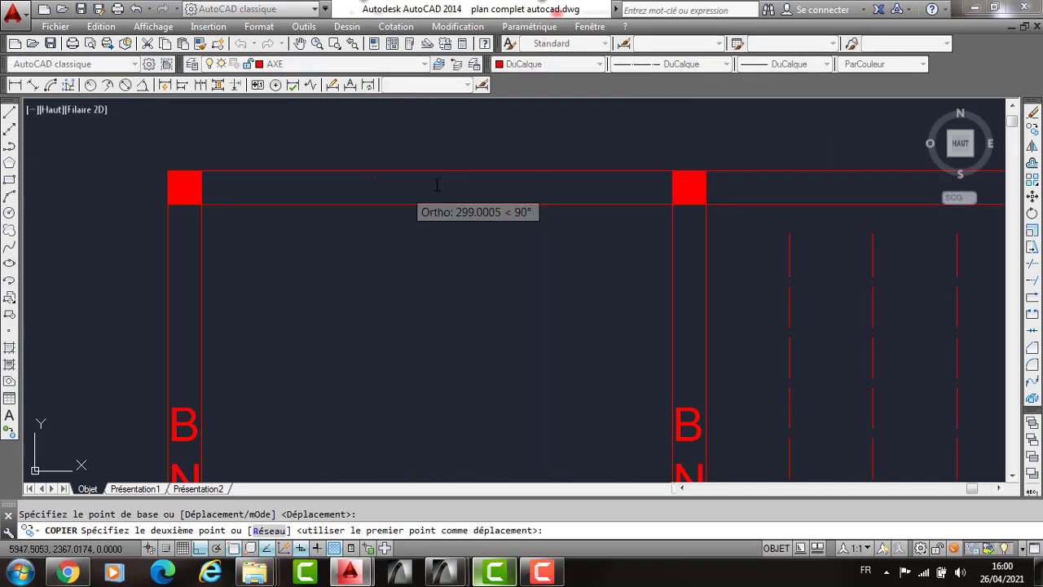
pyautogui.click(407, 183)
pyautogui.press('Escape')
pyautogui.doubleClick(407, 182)
pyautogui.moveTo(466, 193); pyautogui.dragTo(447, 193)
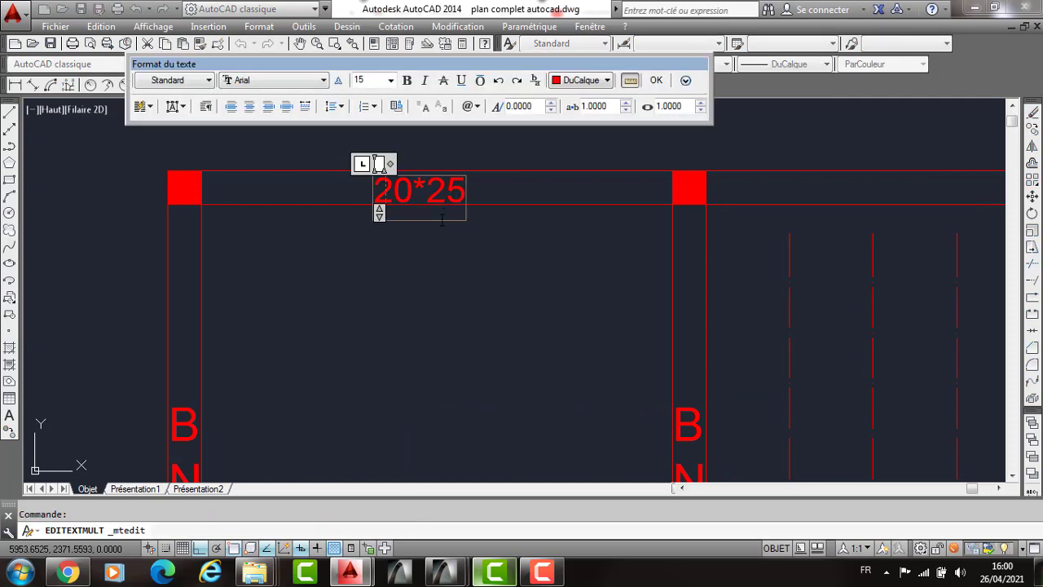
pyautogui.write('0')
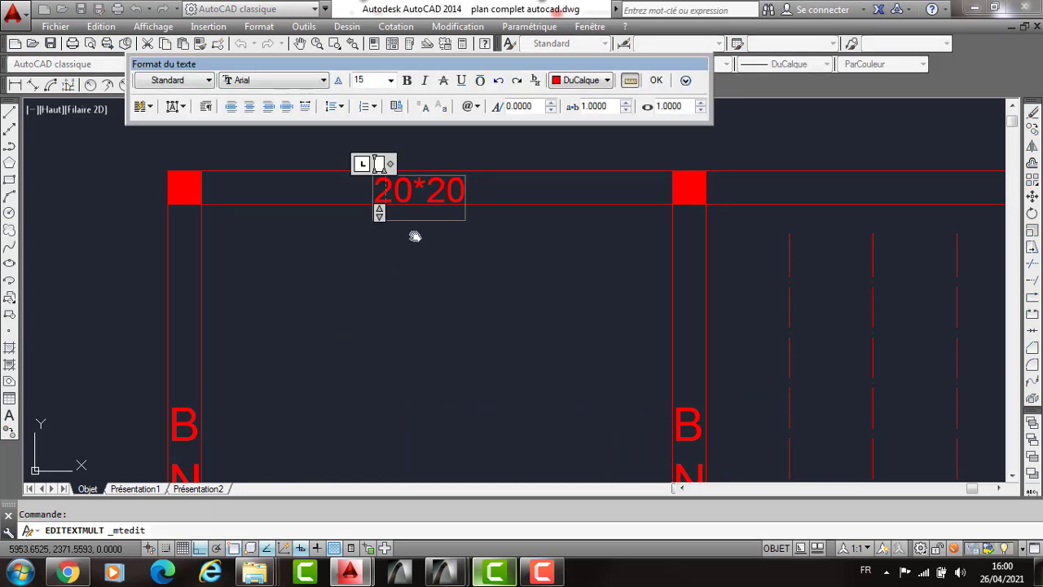
pyautogui.click(415, 237)
# Bring the middle beam's 20*40 label up onto the top right beam.
pyautogui.moveTo(292, 380); pyautogui.dragTo(365, 271, button='middle')
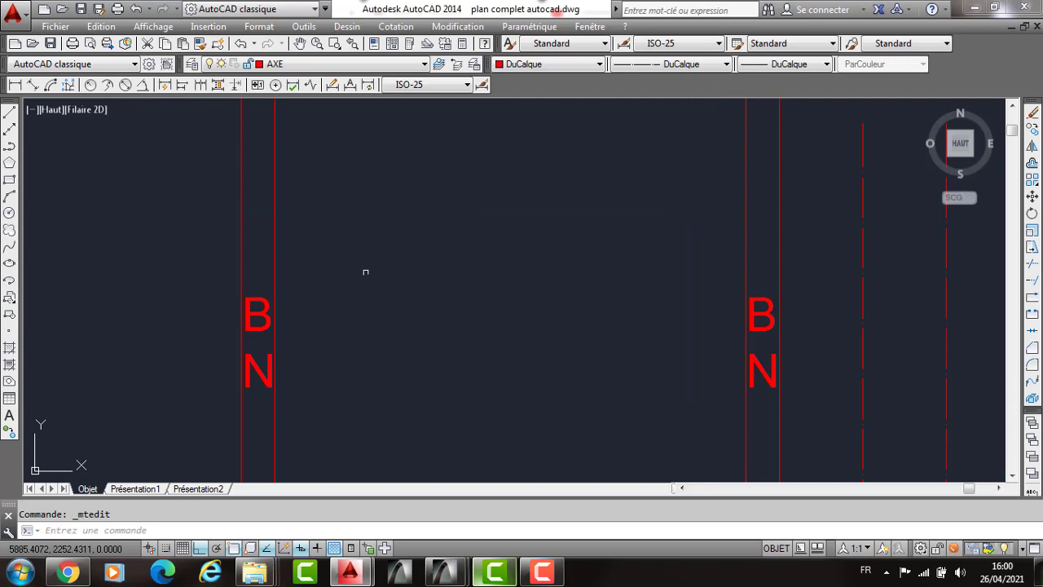
pyautogui.scroll(-4, 256, 359)
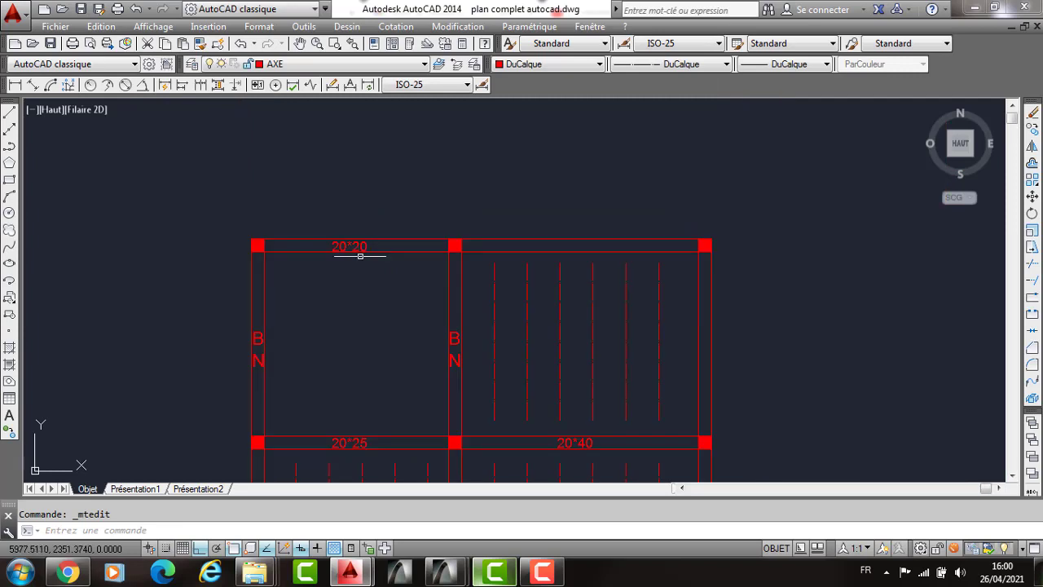
pyautogui.scroll(4, 359, 256)
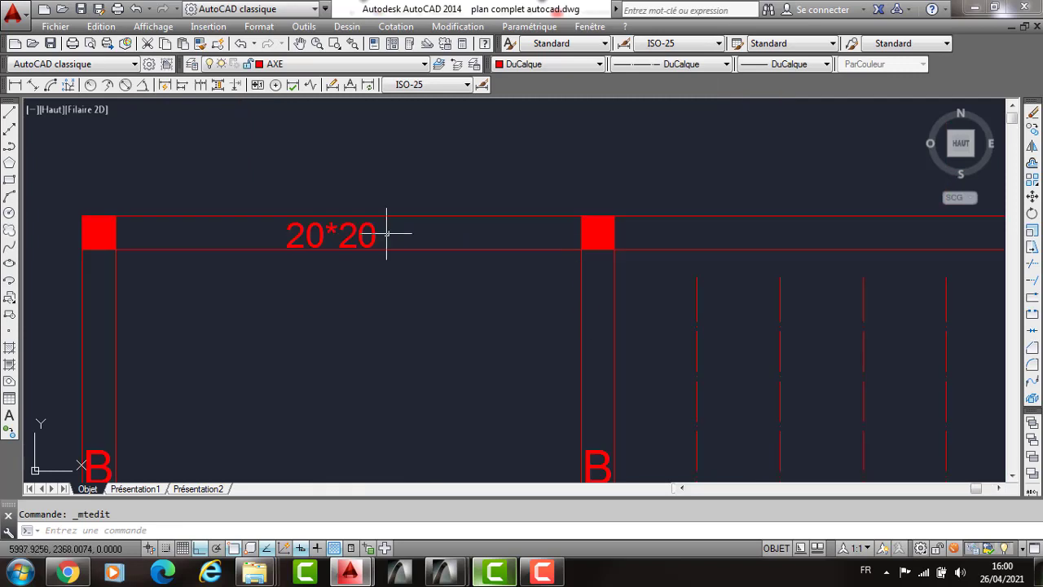
pyautogui.scroll(-4, 387, 233)
pyautogui.moveTo(574, 238); pyautogui.dragTo(569, 272, button='middle')
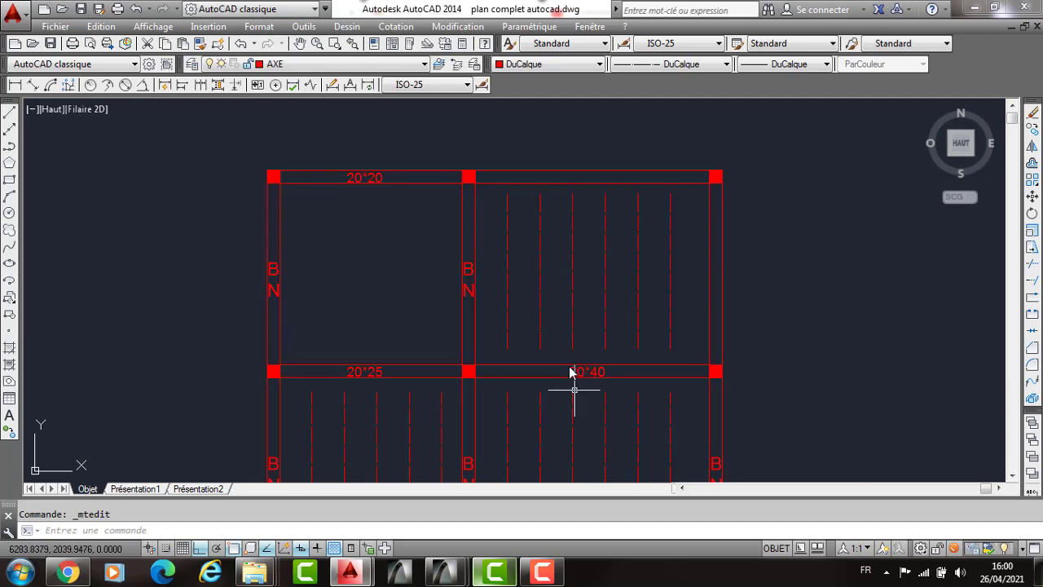
pyautogui.click(575, 373)
pyautogui.write('m')
pyautogui.press('Return')
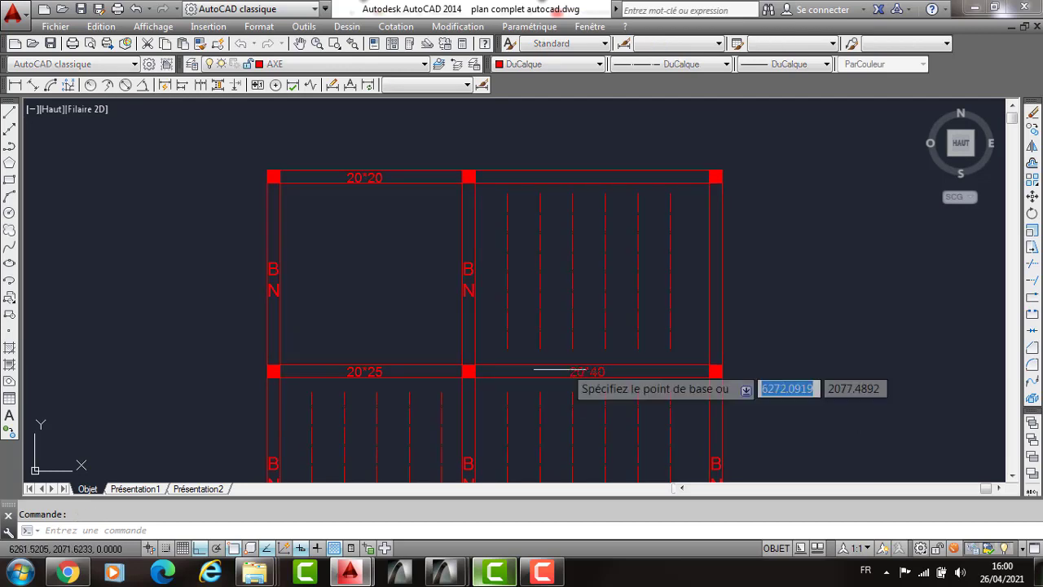
pyautogui.click(475, 373)
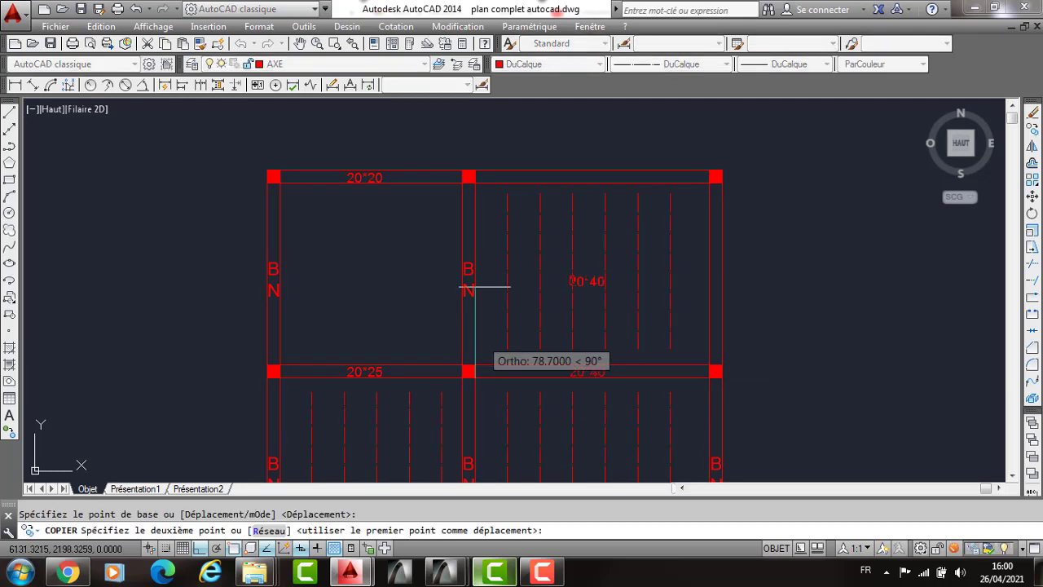
pyautogui.click(478, 173)
pyautogui.press('Escape')
# Work out the top right beam's depth in QuickCalc: 360/12 = 30.
pyautogui.write('l')
pyautogui.press('Return')
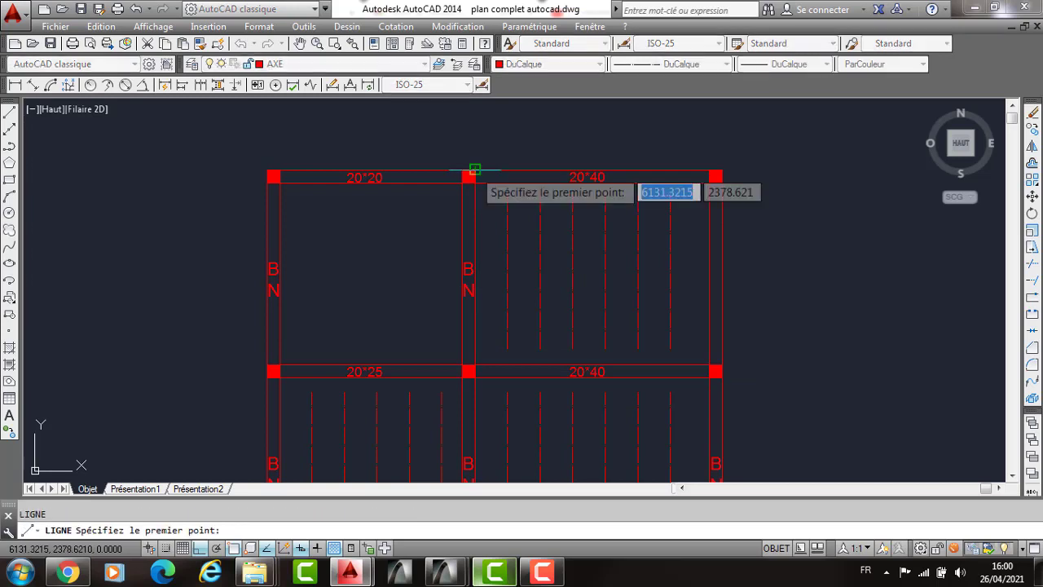
pyautogui.click(475, 169)
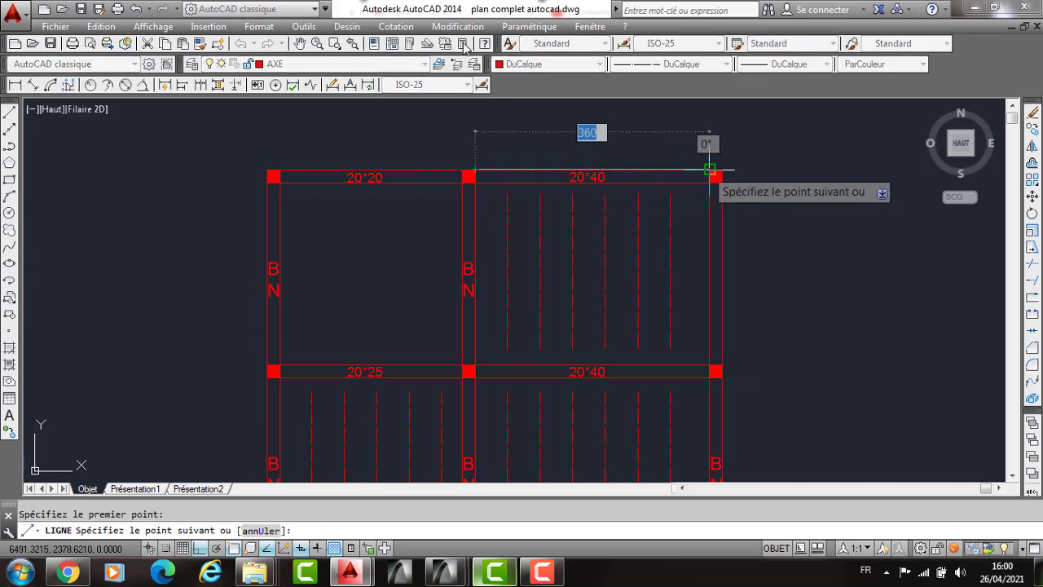
pyautogui.press('Escape')
pyautogui.hotkey('ctrl', '8')
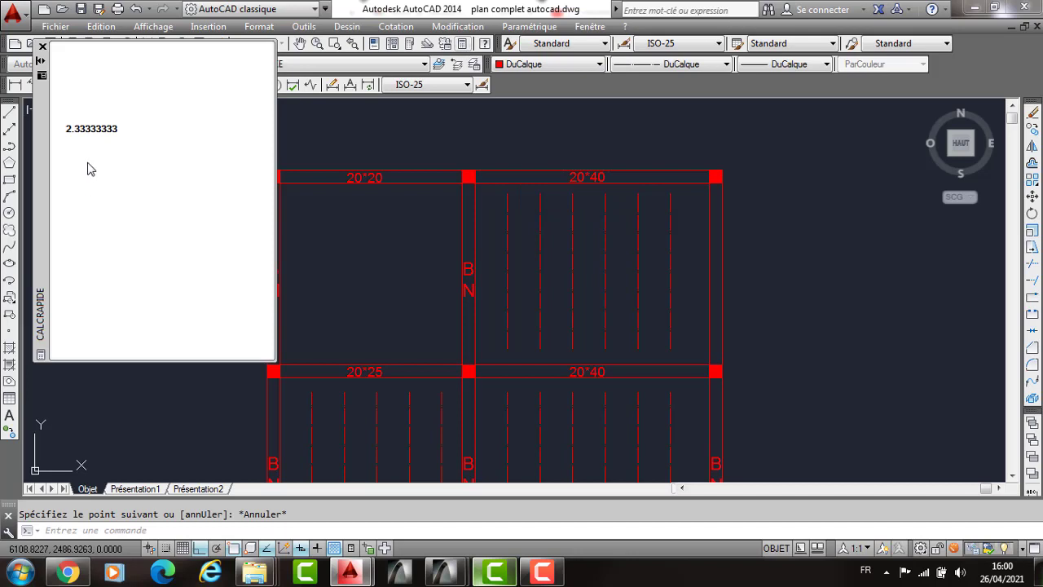
pyautogui.write('0')
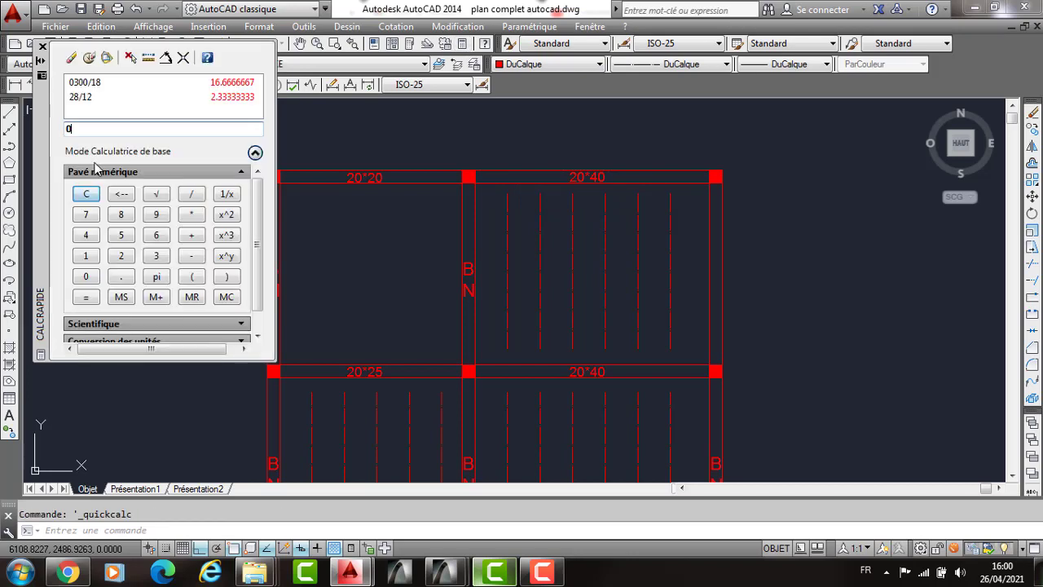
pyautogui.write('360')
pyautogui.write('/12')
pyautogui.press('Return')
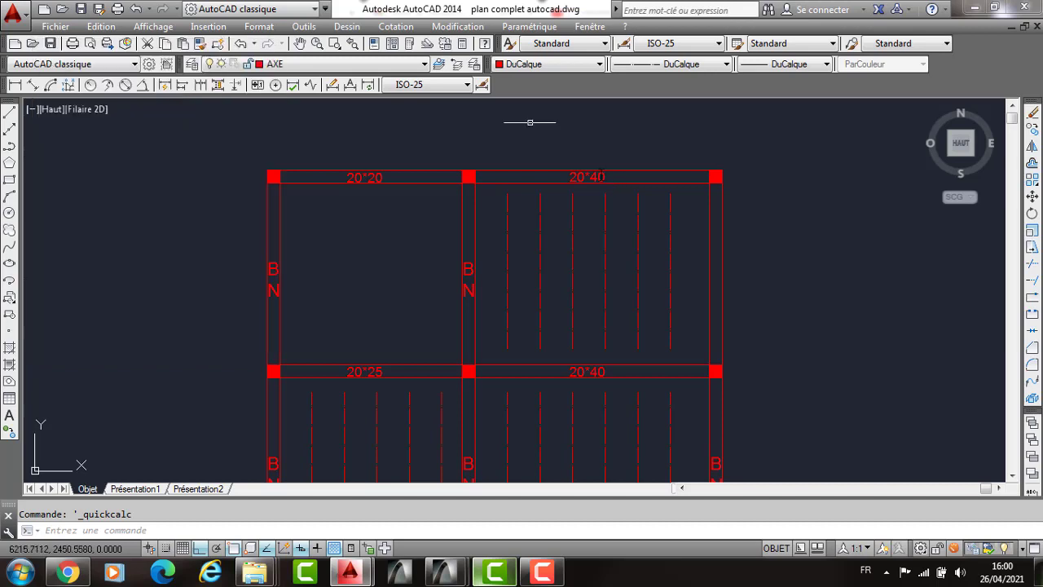
# Change the top right beam's label from 20*40 to 20*30.
pyautogui.click(601, 174)
pyautogui.doubleClick(601, 175)
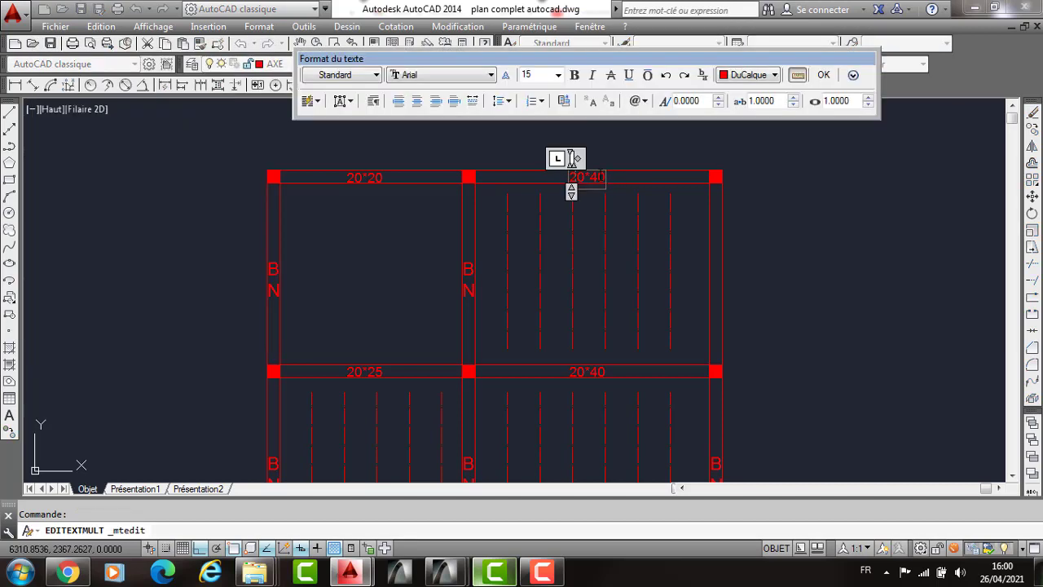
pyautogui.press('BackSpace')
pyautogui.press('BackSpace')
pyautogui.write('30')
pyautogui.click(595, 218)
# Copy the BN column mark from the middle column to the upper bay's right column.
pyautogui.moveTo(595, 217); pyautogui.dragTo(564, 178, button='middle')
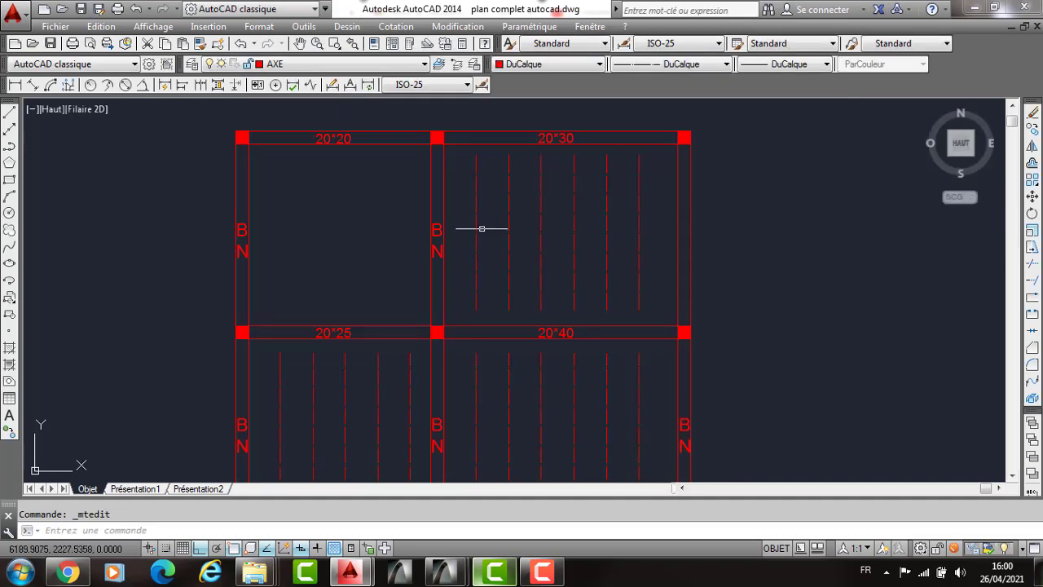
pyautogui.click(440, 229)
pyautogui.write('C')
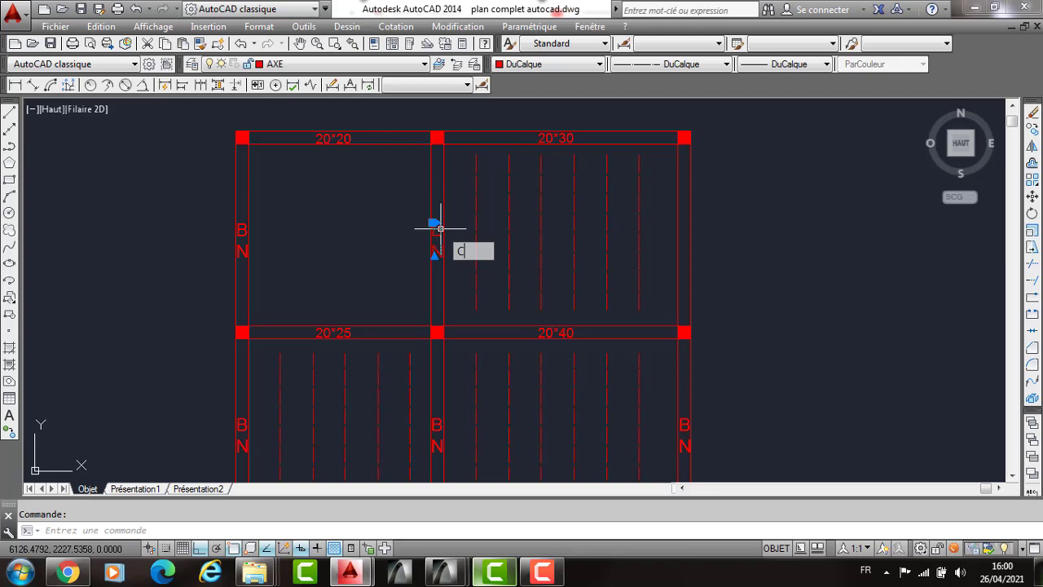
pyautogui.press('Return')
pyautogui.click(438, 140)
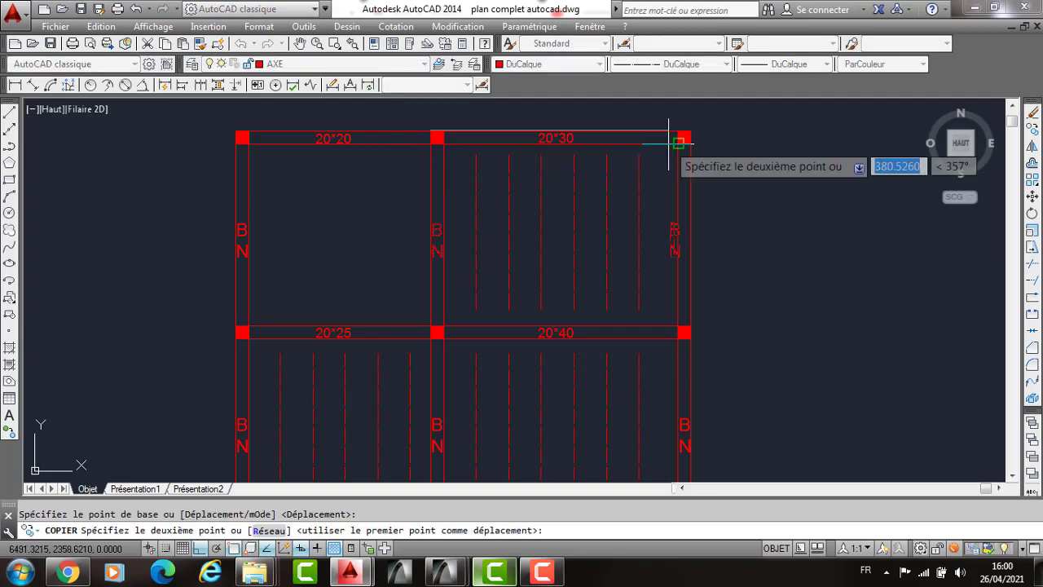
pyautogui.click(678, 144)
pyautogui.press('Escape')
pyautogui.scroll(-2, 676, 145)
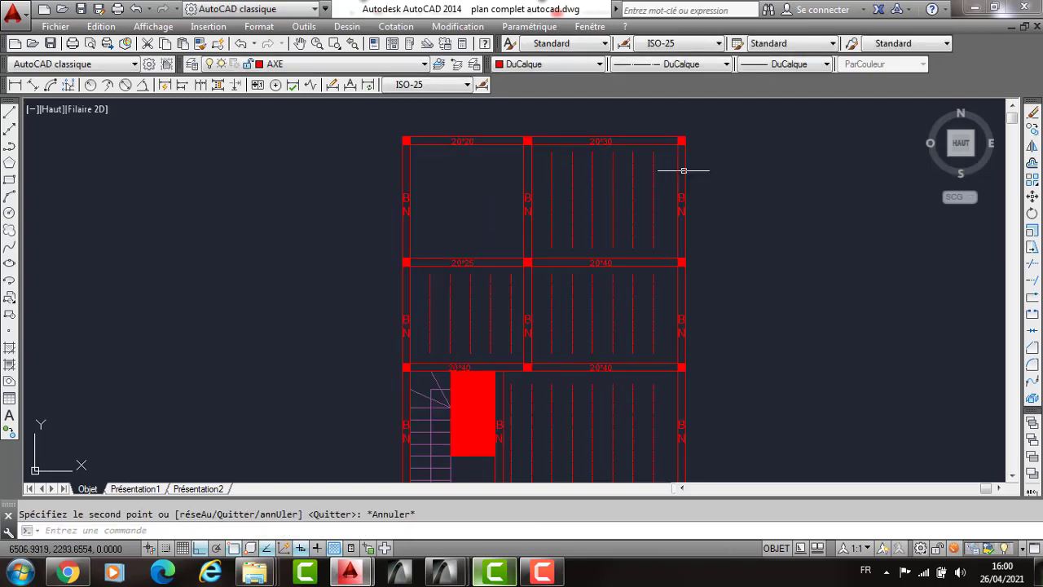
# Draw a 430-long line along the bottom beam from the middle column to the right column.
pyautogui.moveTo(572, 481); pyautogui.dragTo(543, 375, button='middle')
pyautogui.scroll(2, 534, 407)
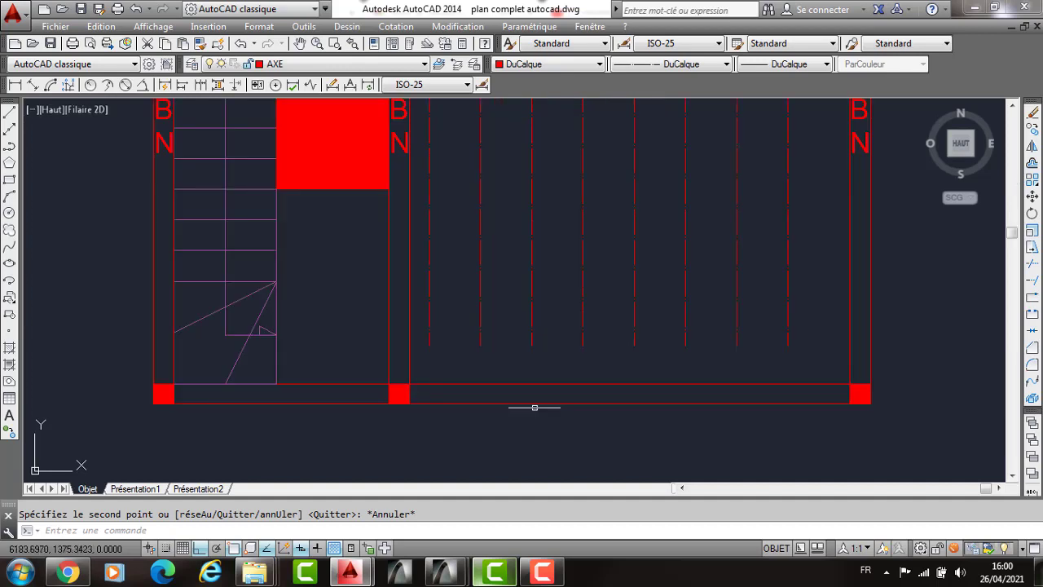
pyautogui.write('l')
pyautogui.press('Return')
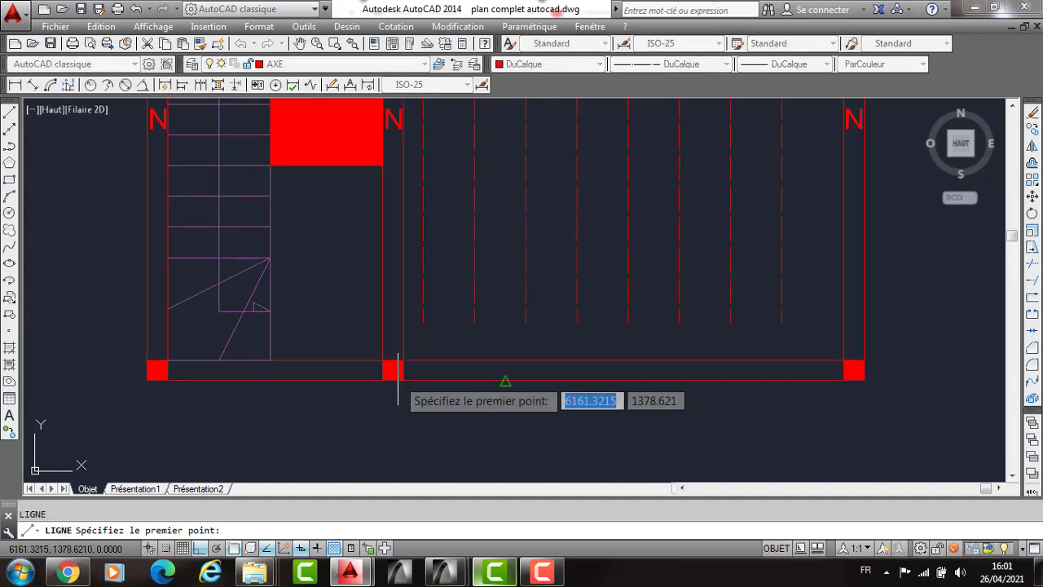
pyautogui.click(400, 379)
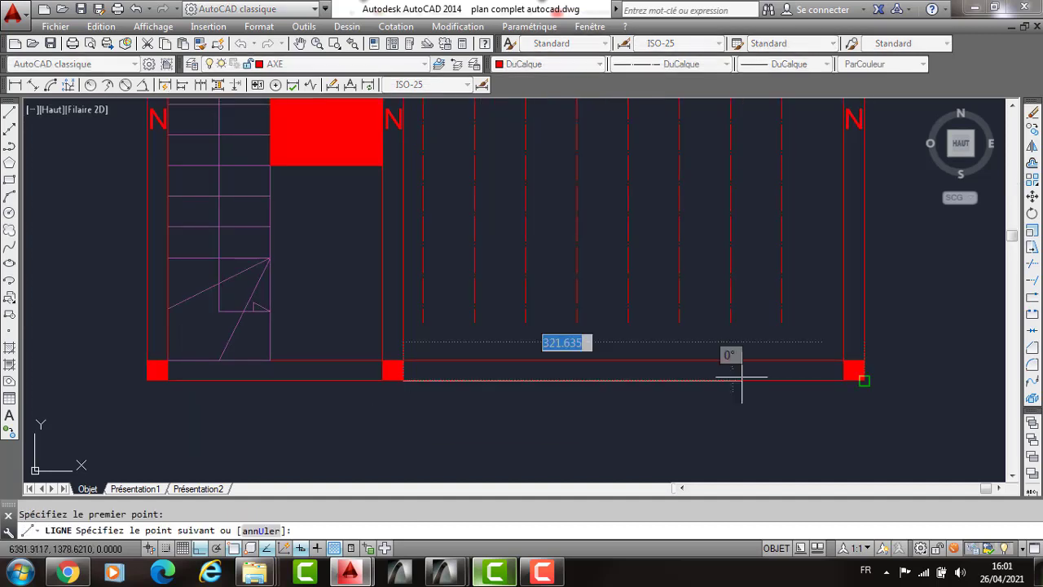
pyautogui.click(843, 380)
pyautogui.press('Return')
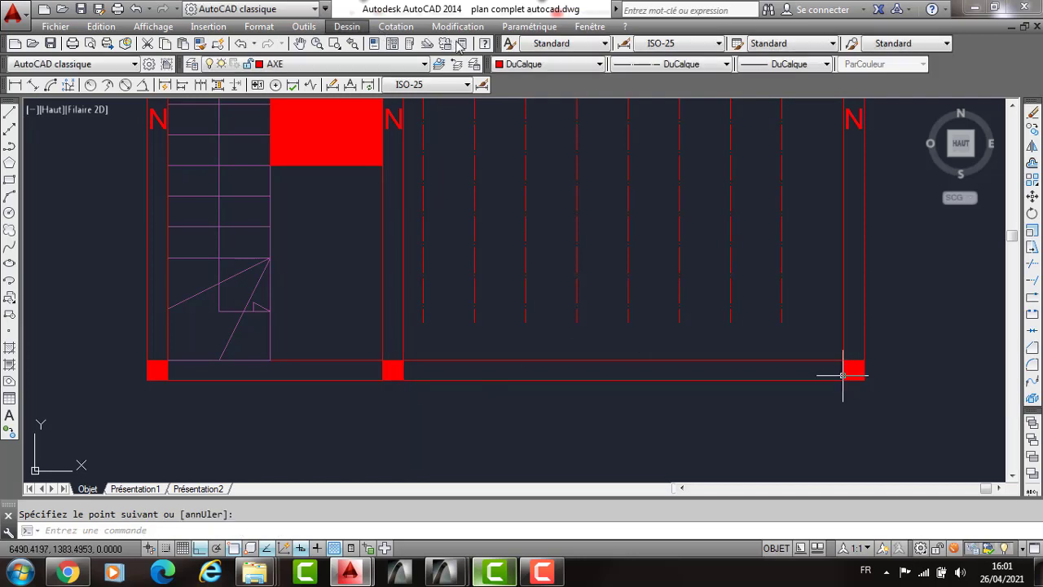
# Evaluate 430/12 in QuickCalc, giving 35.83 for the beam depth.
pyautogui.click(461, 44)
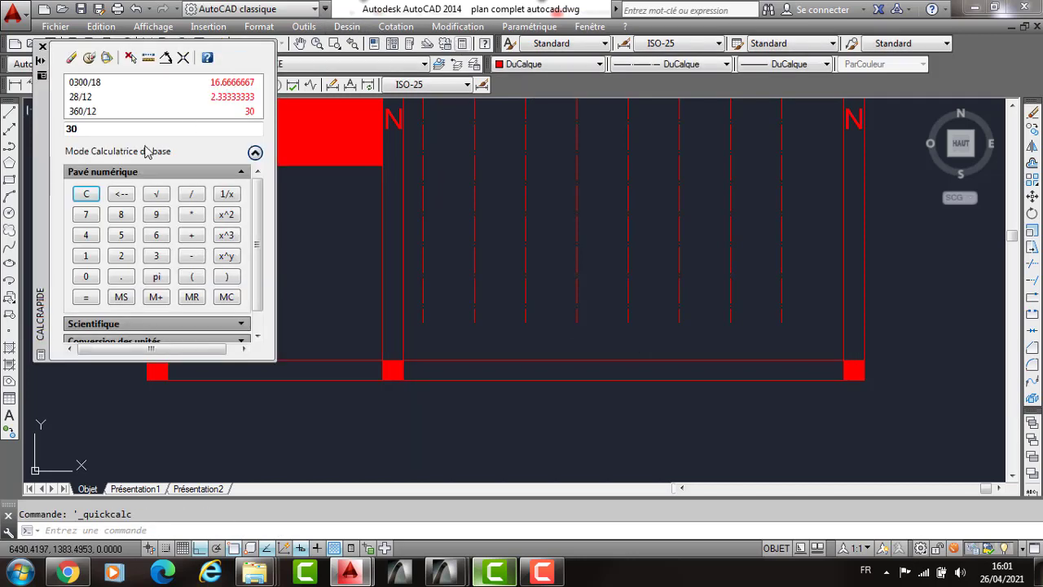
pyautogui.write('4')
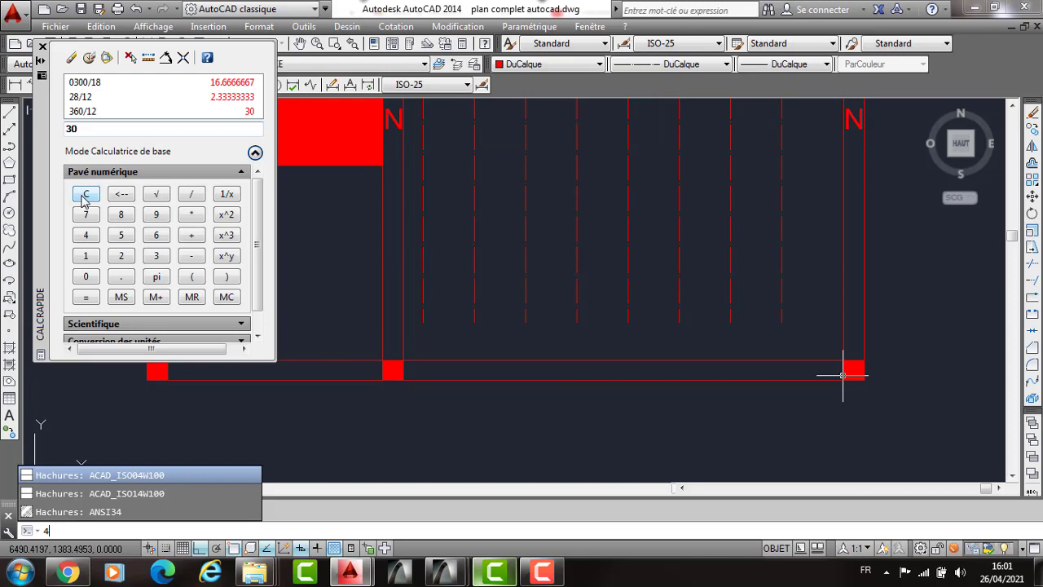
pyautogui.write('430/12')
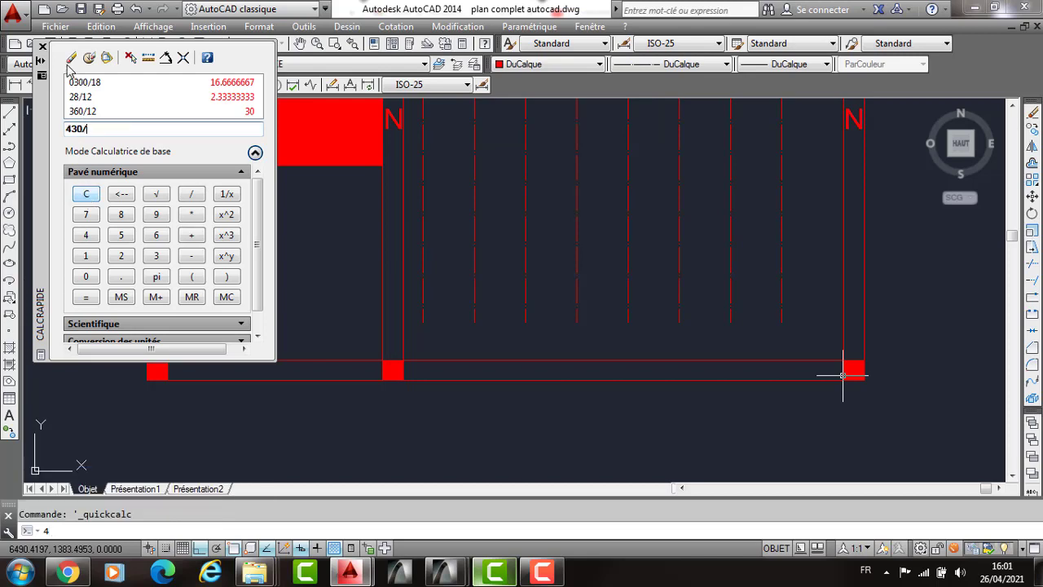
pyautogui.press('Return')
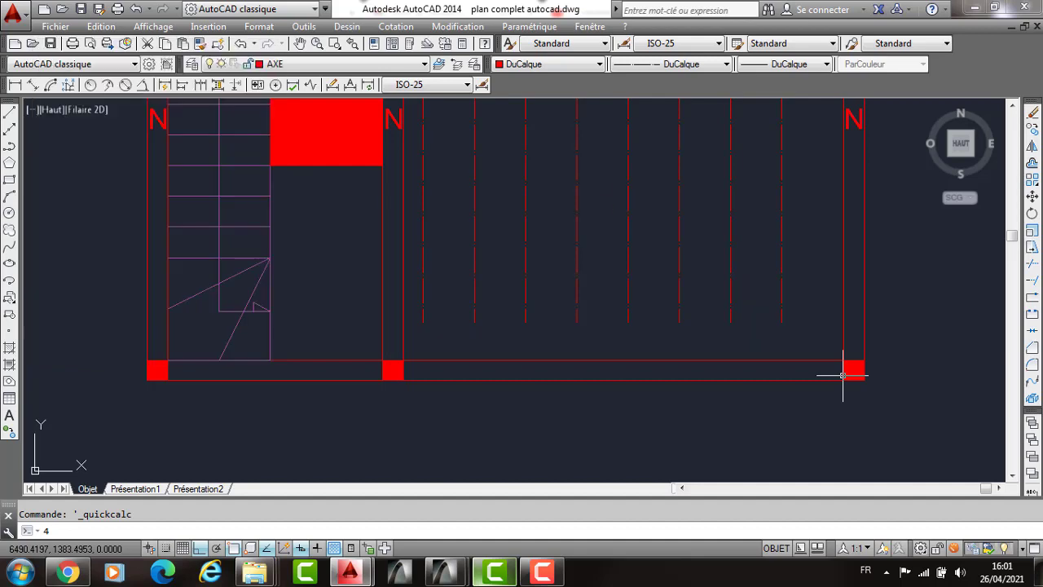
pyautogui.scroll(-2, 611, 248)
pyautogui.moveTo(611, 247); pyautogui.dragTo(616, 292, button='middle')
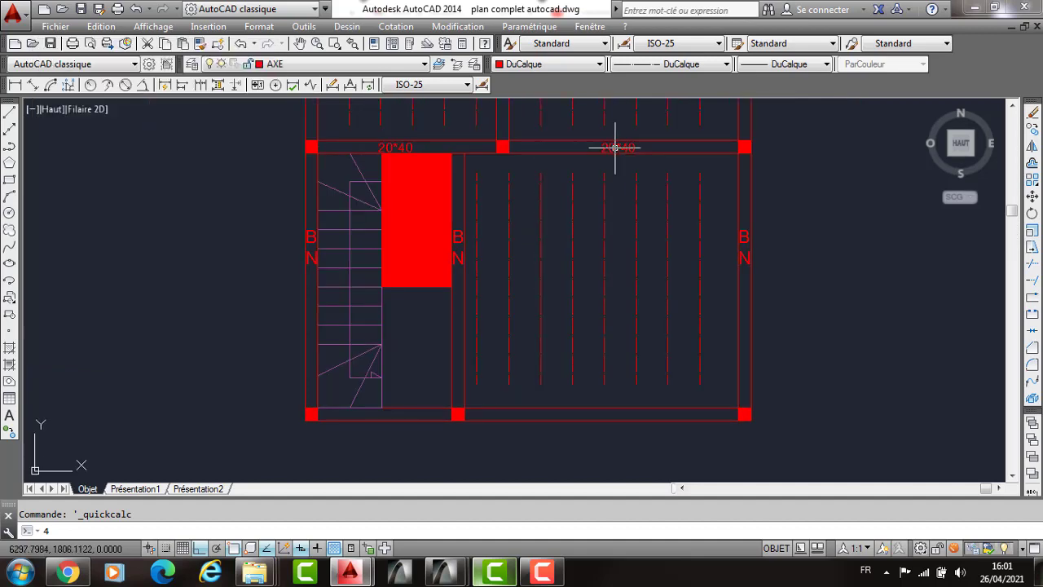
# Copy the 20*40 label onto the bottom beam and change it to 20*35.
pyautogui.scroll(4, 615, 148)
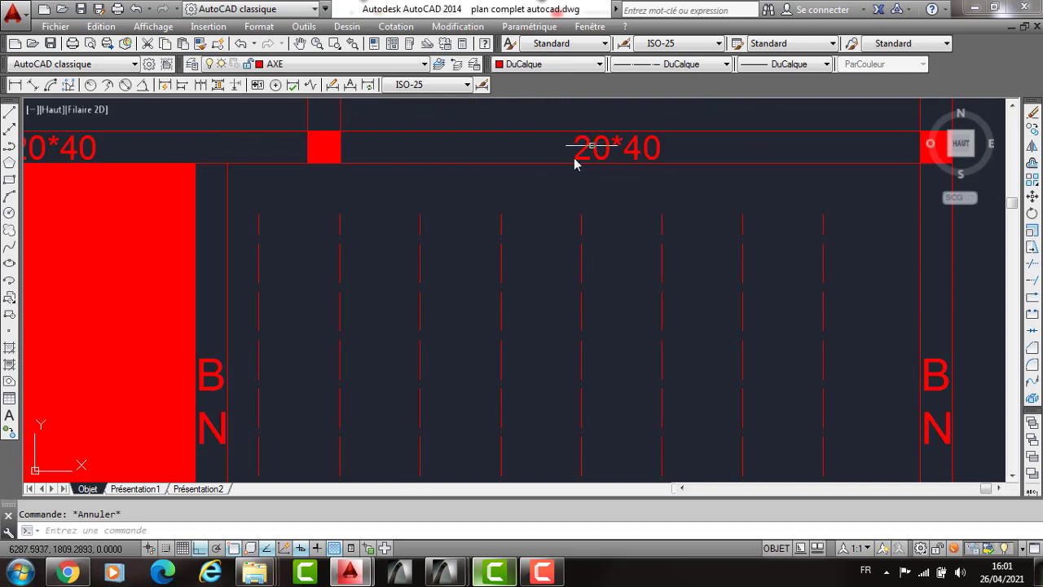
pyautogui.click(571, 155)
pyautogui.write('co')
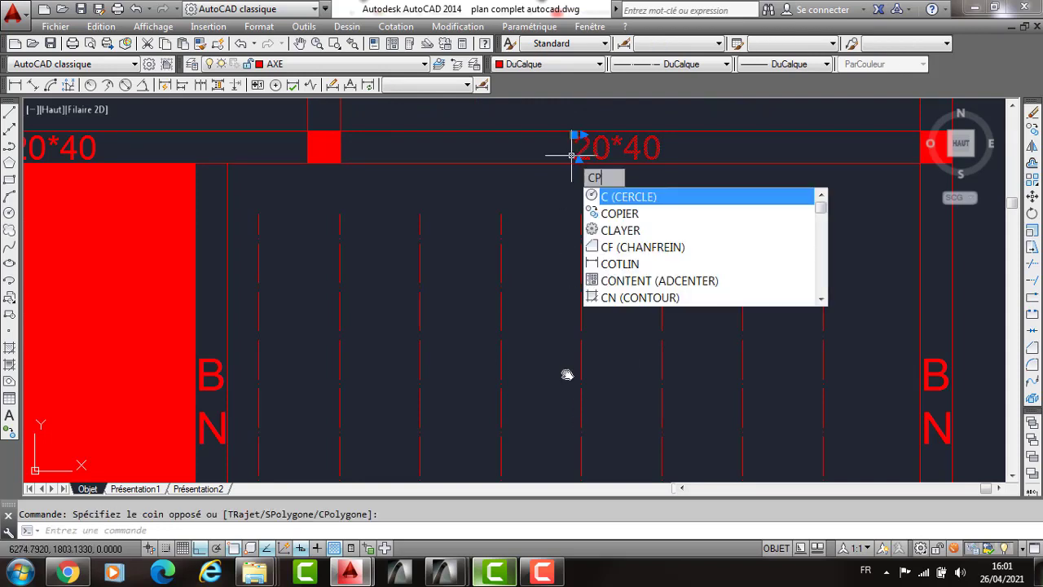
pyautogui.press('Return')
pyautogui.click(571, 308)
pyautogui.scroll(-4, 572, 358)
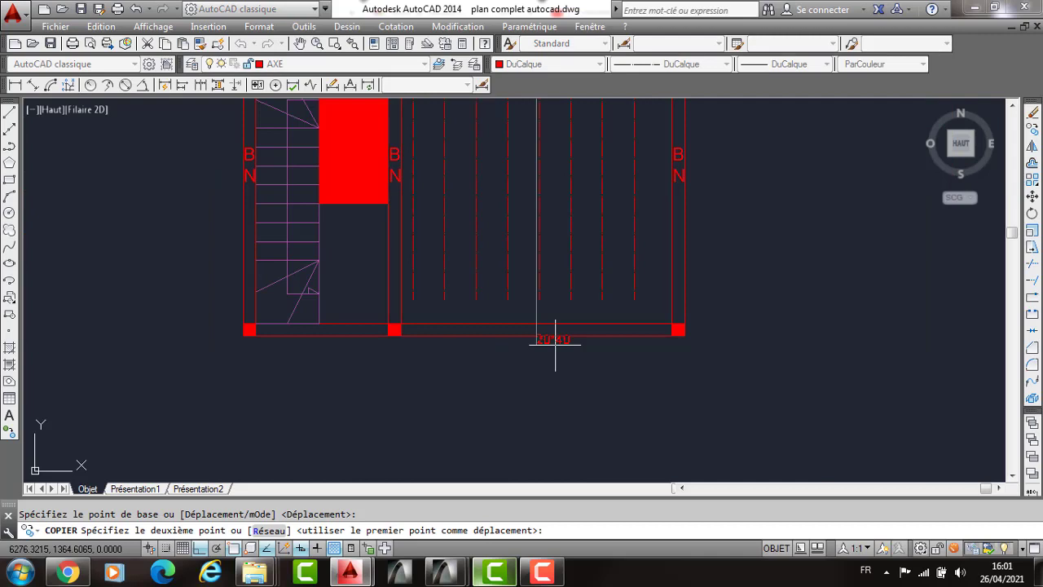
pyautogui.scroll(10, 555, 342)
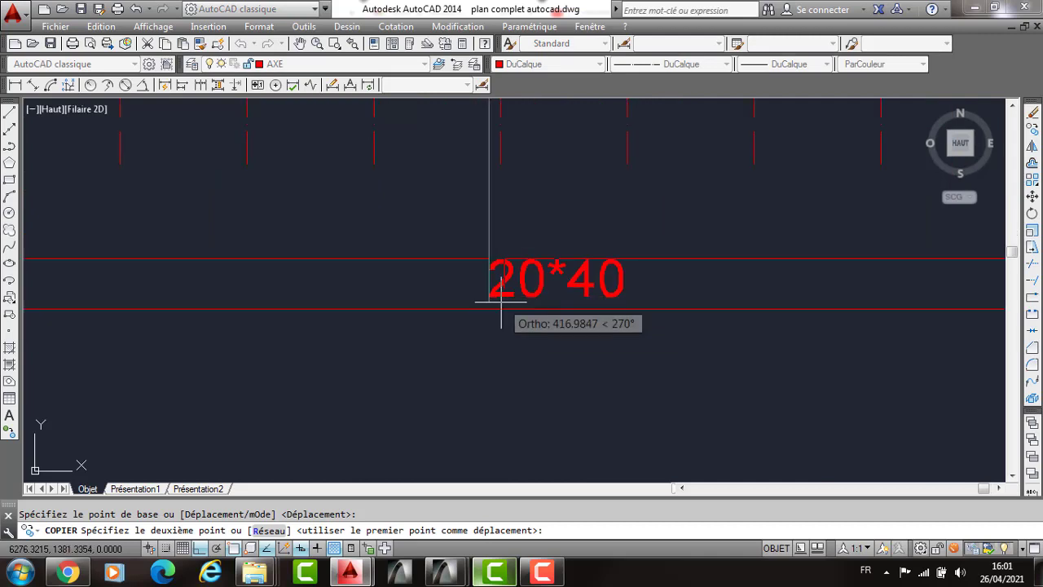
pyautogui.click(501, 302)
pyautogui.press('Return')
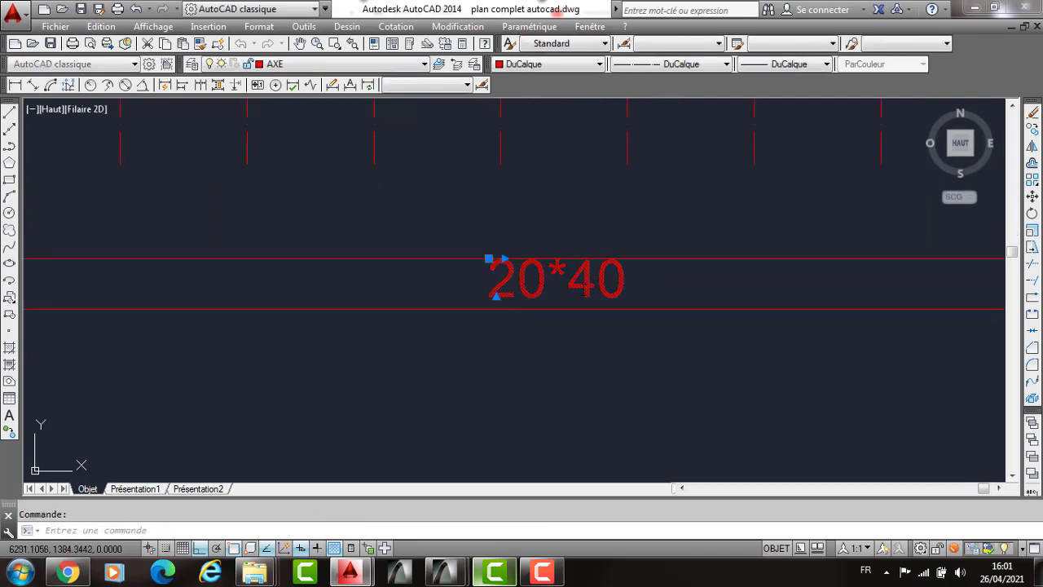
pyautogui.doubleClick(582, 296)
pyautogui.doubleClick(582, 296)
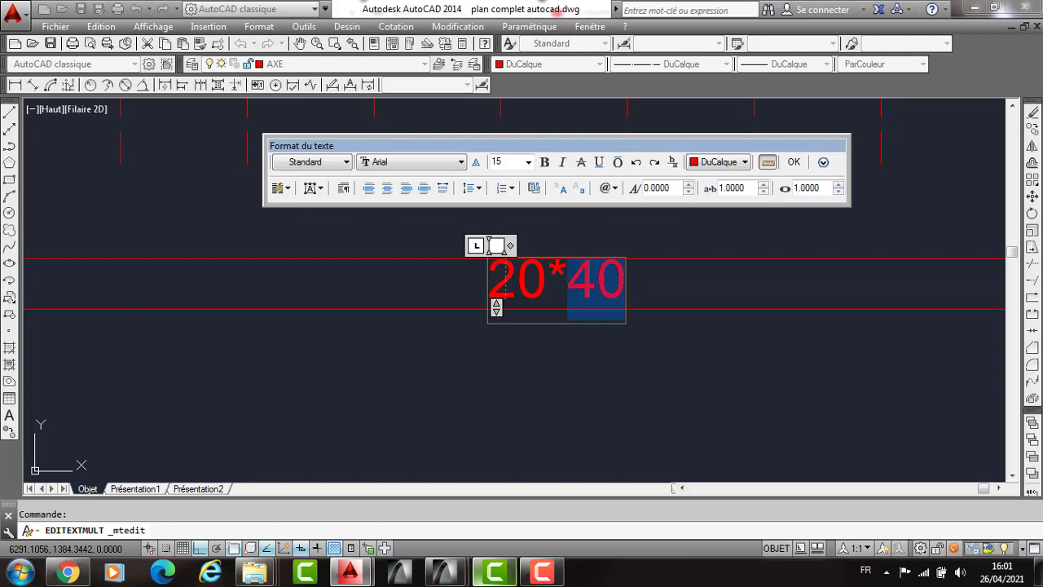
pyautogui.write('35')
pyautogui.click(389, 334)
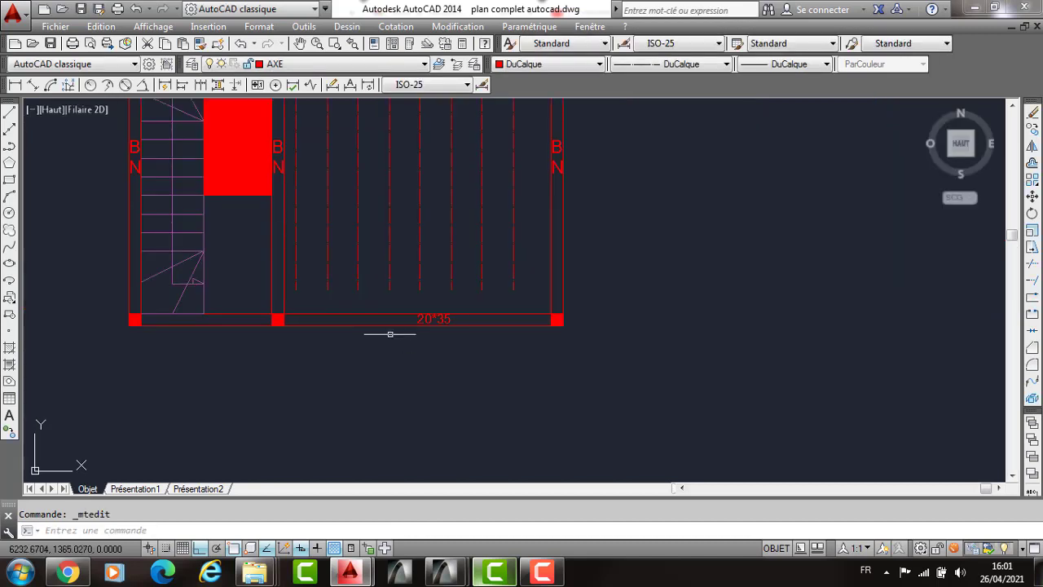
# Copy the 20*35 label to sit beneath the lower-left bay.
pyautogui.scroll(2, 414, 374)
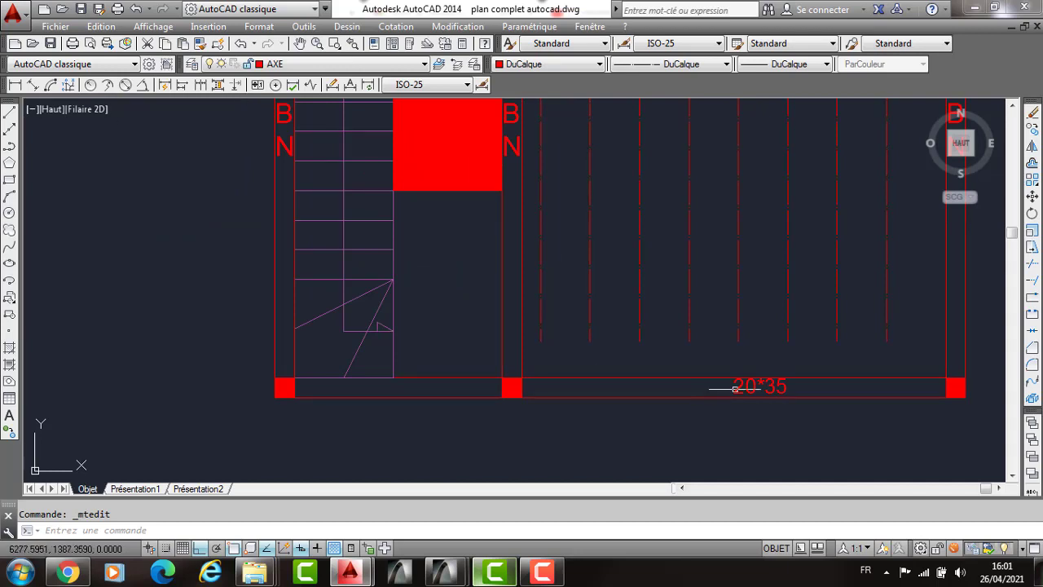
pyautogui.click(703, 388)
pyautogui.write('c')
pyautogui.press('Return')
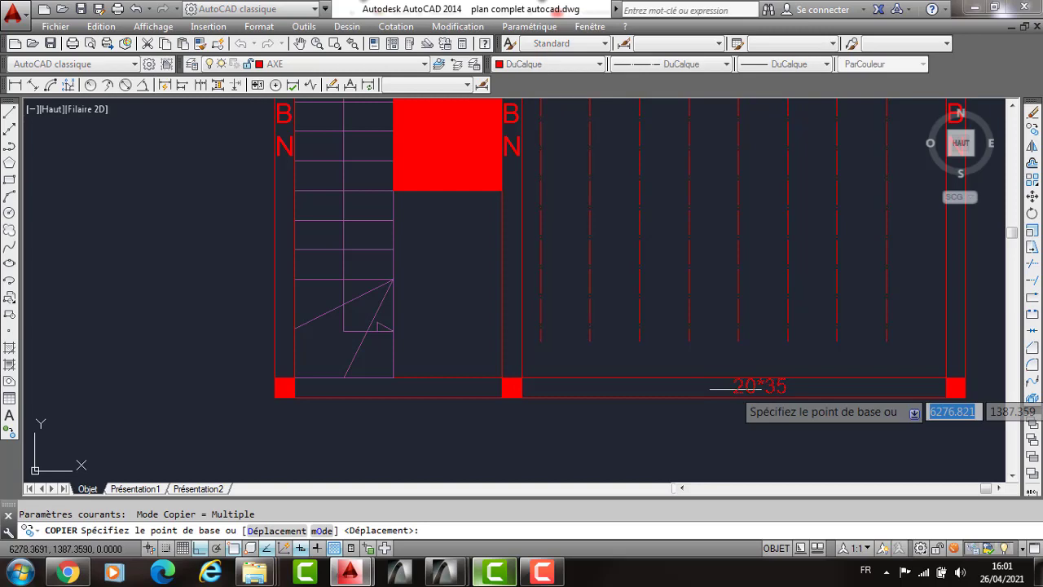
pyautogui.click(735, 389)
pyautogui.click(391, 393)
pyautogui.scroll(5, 379, 393)
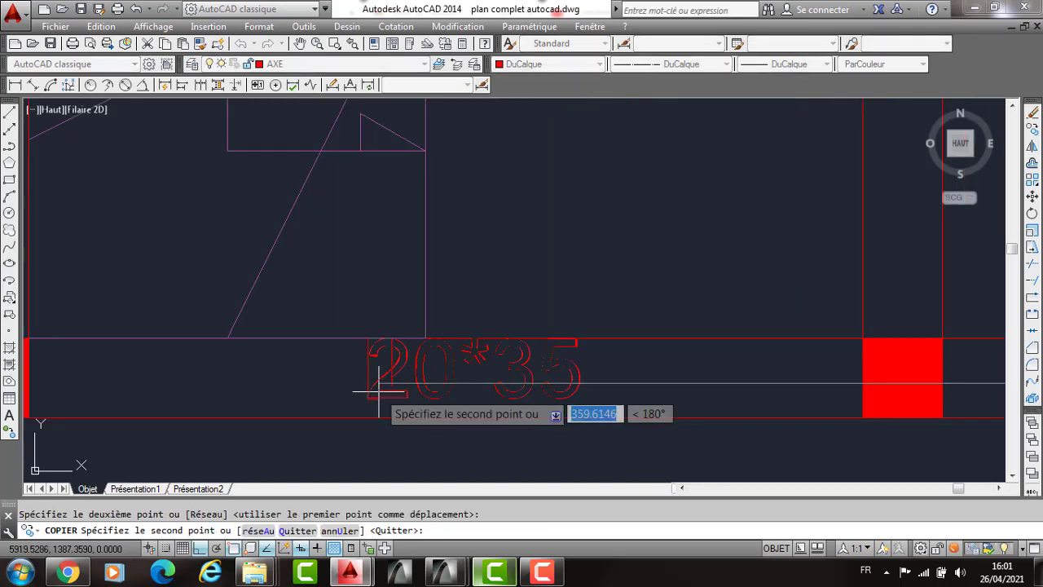
pyautogui.press('Escape')
# Edit the copied label from 20*35 to 20*25 and recentre the floor plan.
pyautogui.click(528, 380)
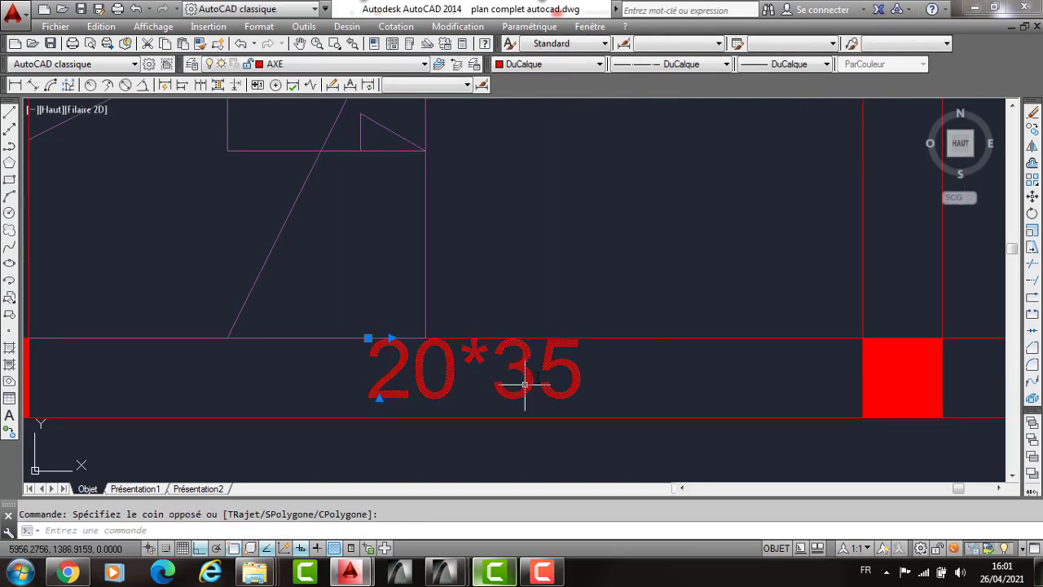
pyautogui.click(538, 375)
pyautogui.doubleClick(529, 419)
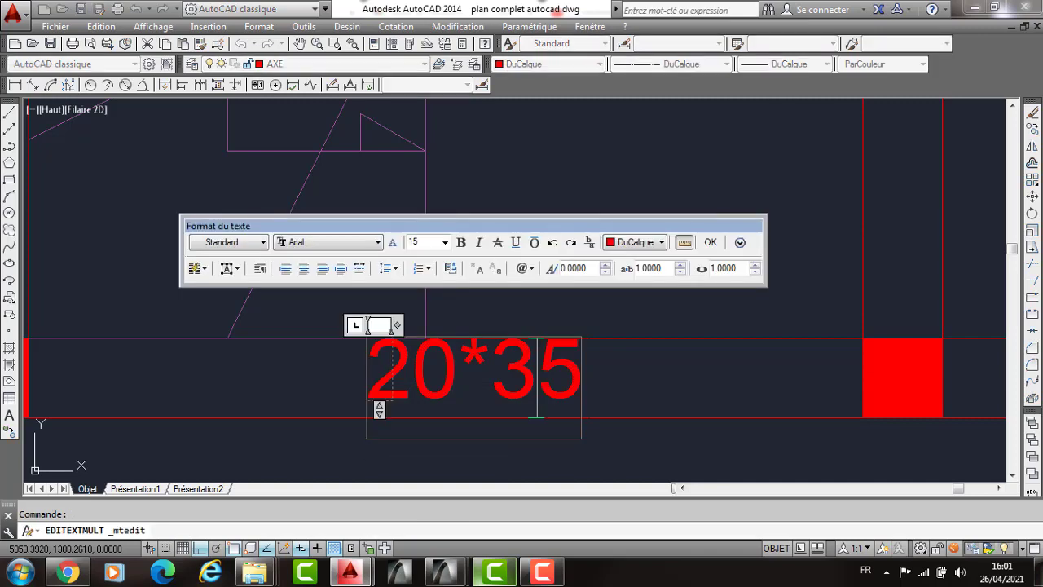
pyautogui.press('BackSpace')
pyautogui.write('2')
pyautogui.click(645, 349)
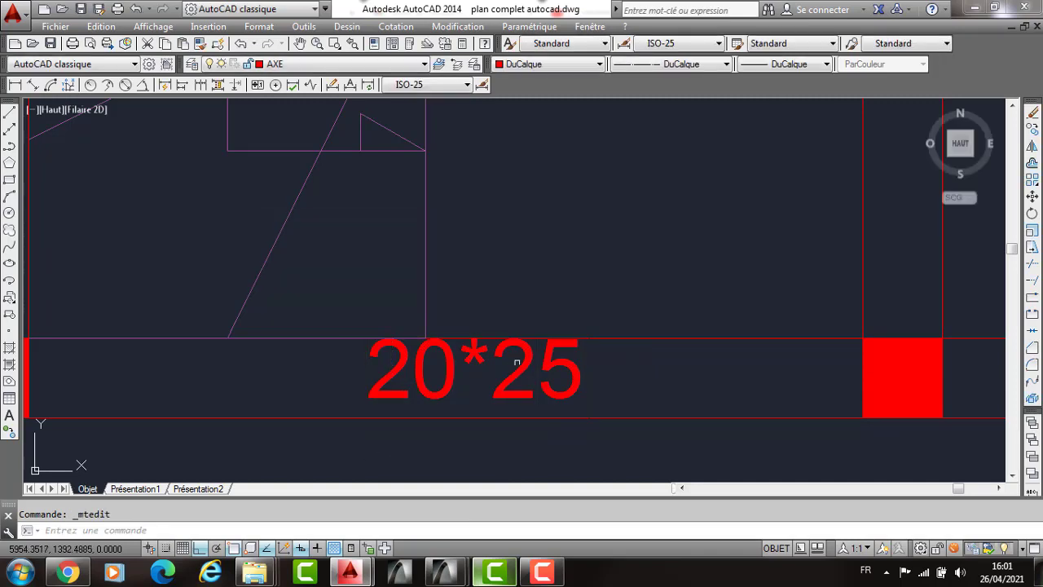
pyautogui.scroll(-10, 517, 363)
pyautogui.scroll(2, 709, 381)
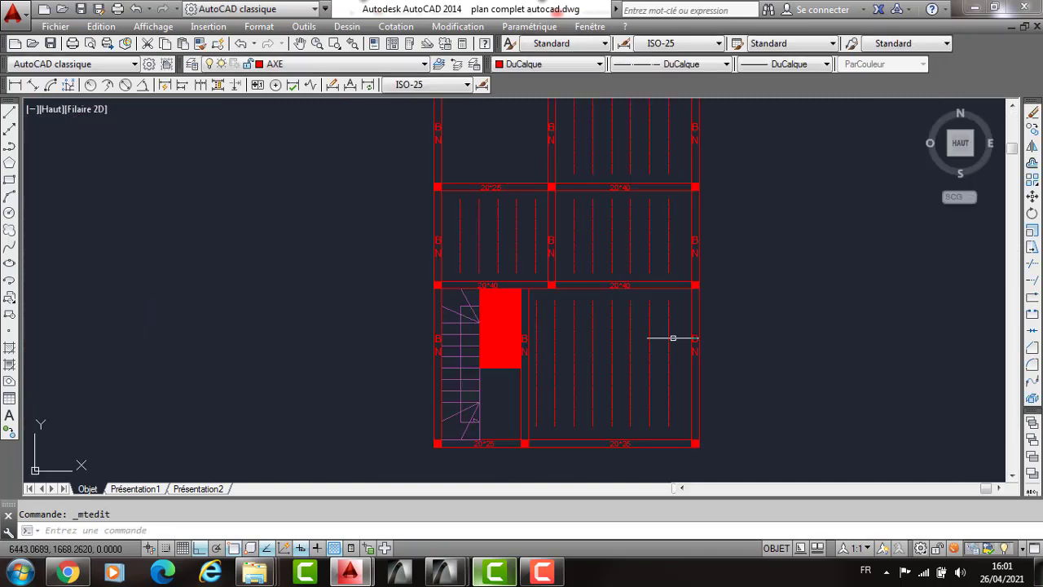
pyautogui.moveTo(673, 337); pyautogui.dragTo(584, 323, button='middle')
pyautogui.moveTo(667, 354); pyautogui.dragTo(662, 351, button='middle')
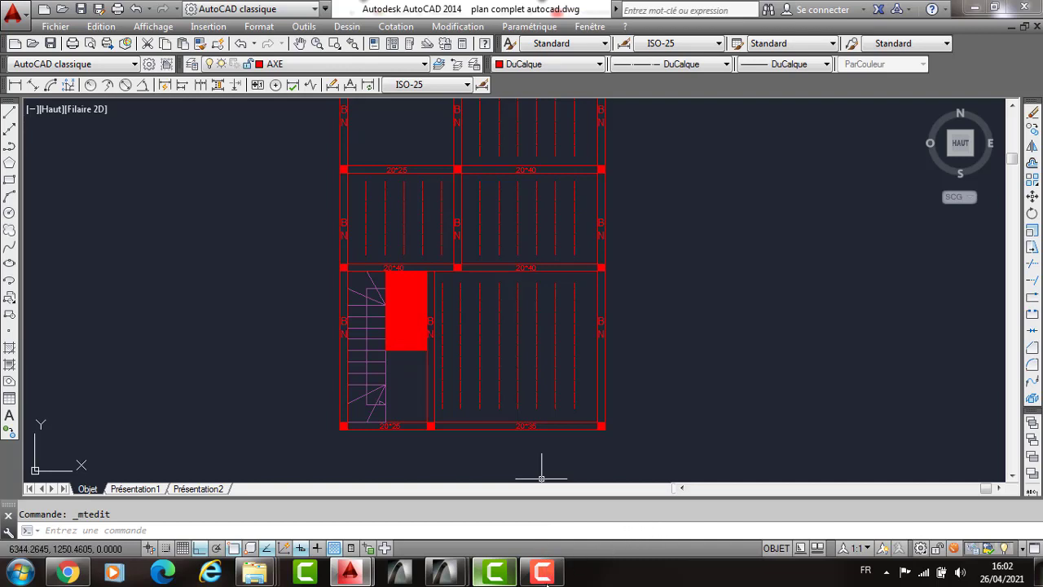
# Draw a small-radius circle centred in the lower-right bay.
pyautogui.click(544, 577)
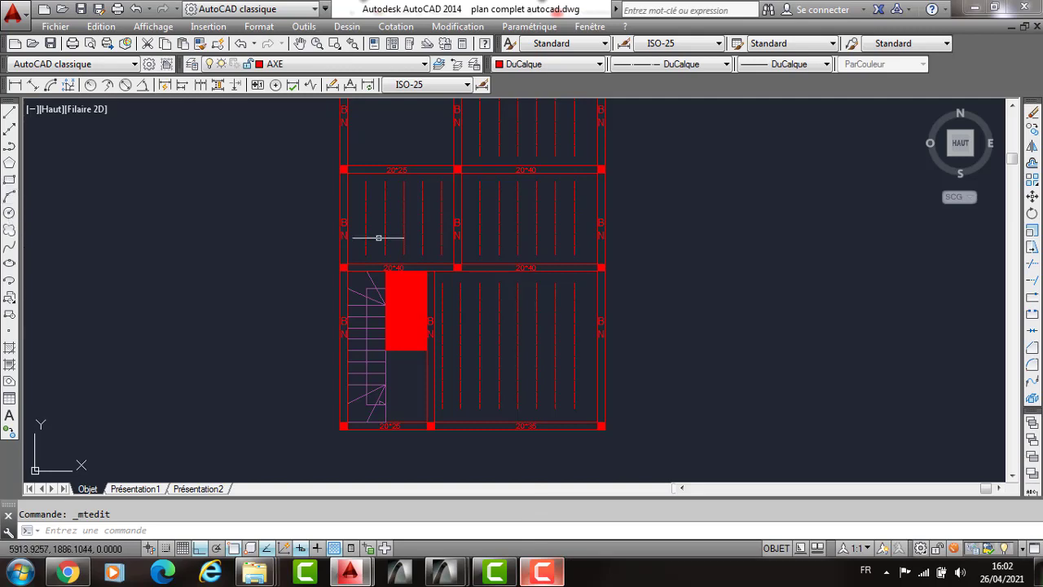
pyautogui.scroll(2, 546, 263)
pyautogui.click(9, 212)
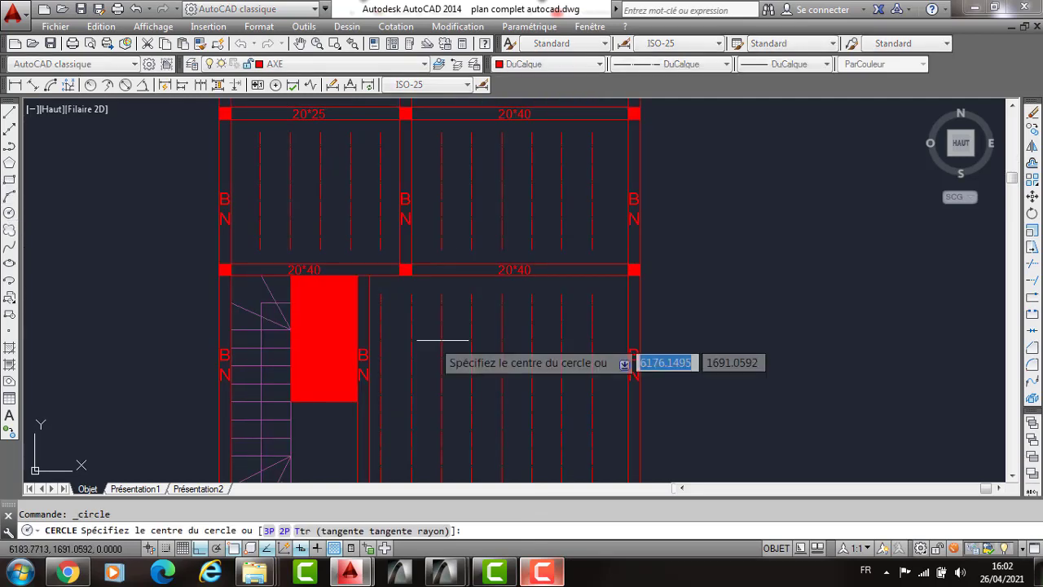
pyautogui.moveTo(442, 339); pyautogui.dragTo(523, 238, button='middle')
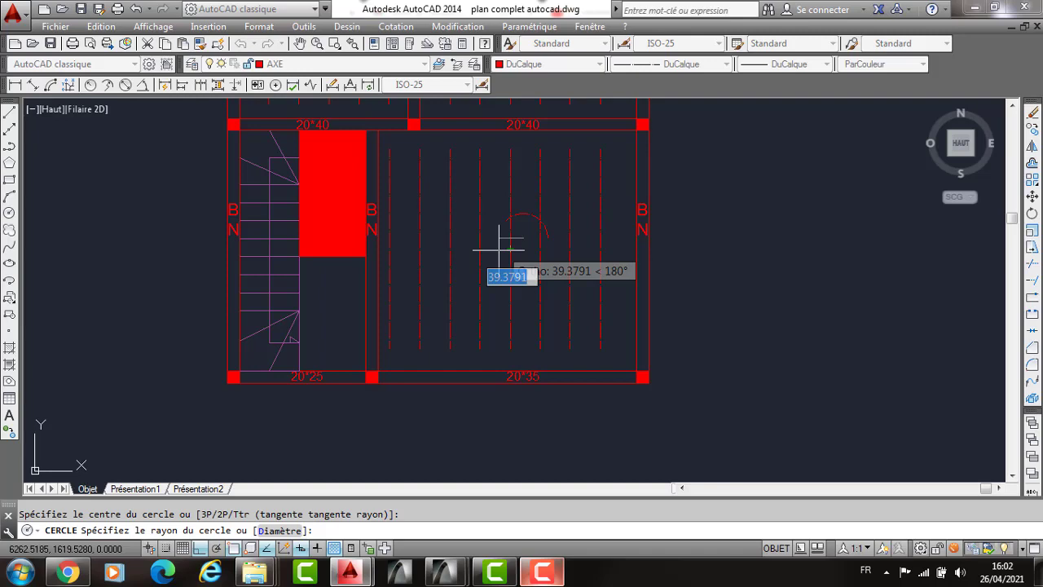
pyautogui.scroll(4, 502, 249)
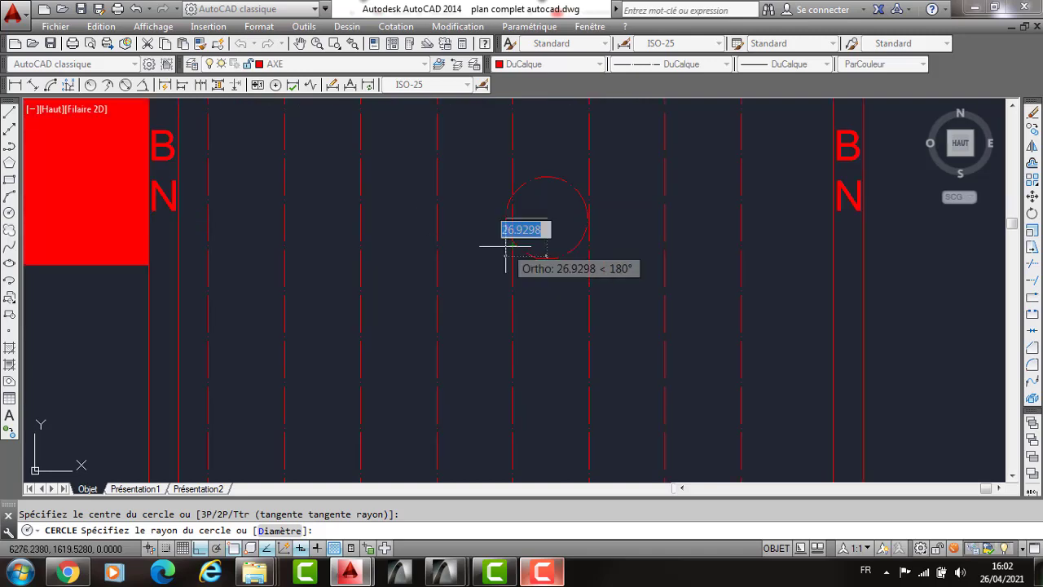
pyautogui.click(505, 246)
pyautogui.scroll(-4, 408, 205)
pyautogui.moveTo(407, 205); pyautogui.dragTo(442, 271, button='middle')
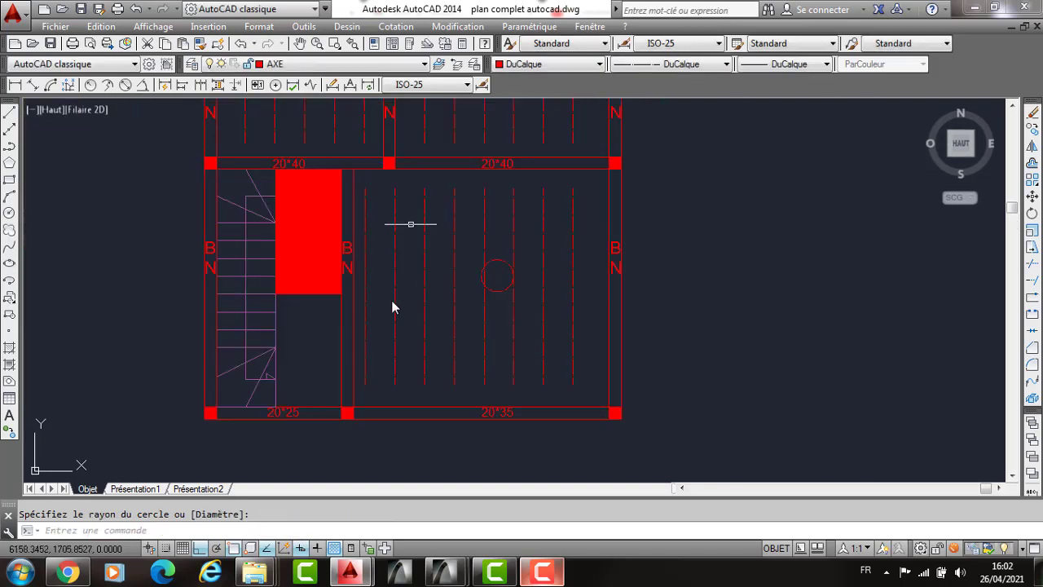
# Start a 400-long line from the bottom beam, then bring QuickCalc up again.
pyautogui.write('L')
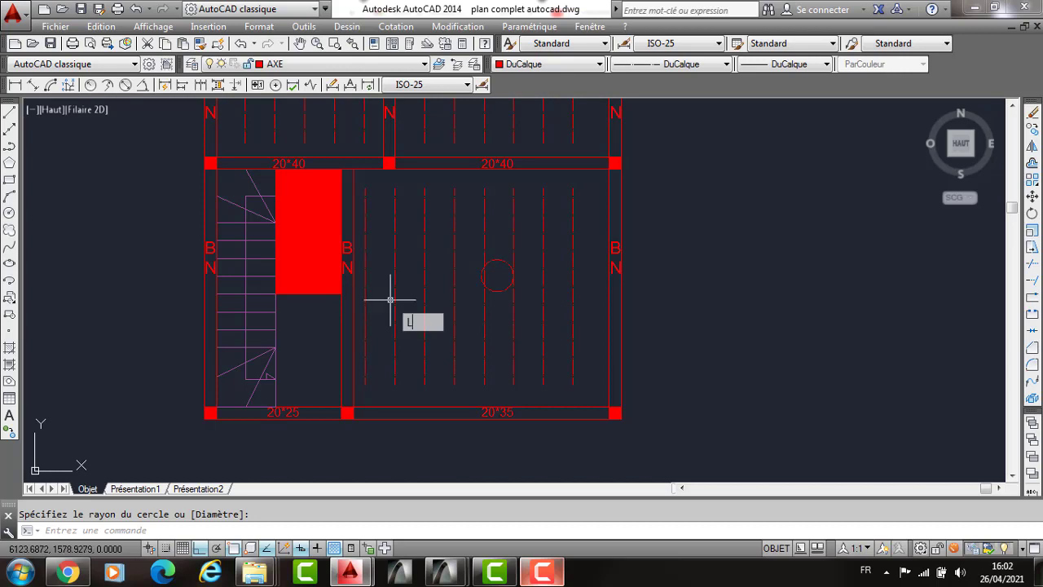
pyautogui.press('Return')
pyautogui.click(360, 403)
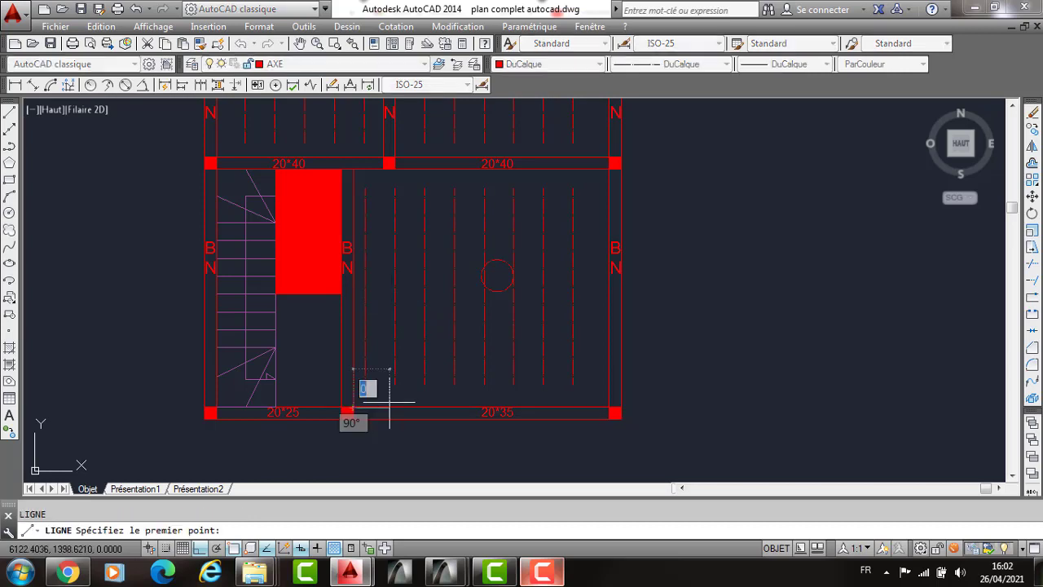
pyautogui.click(354, 406)
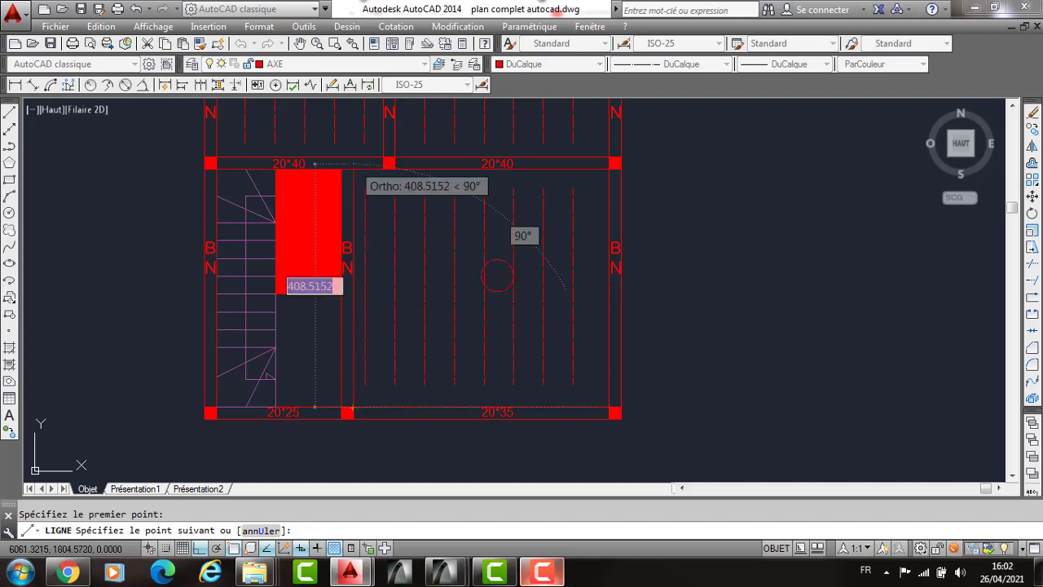
pyautogui.write('400')
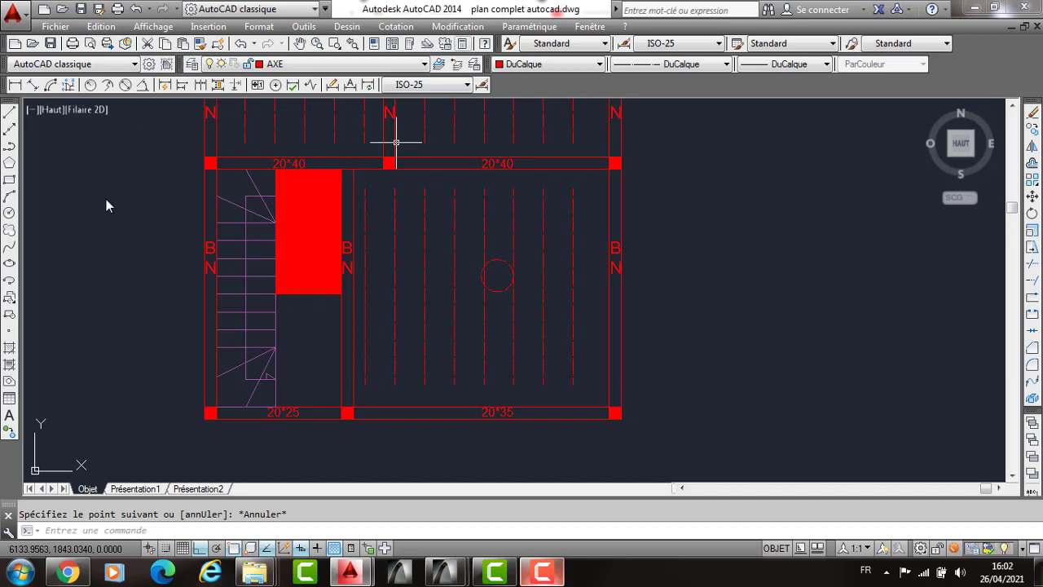
pyautogui.hotkey('ctrl', '8')
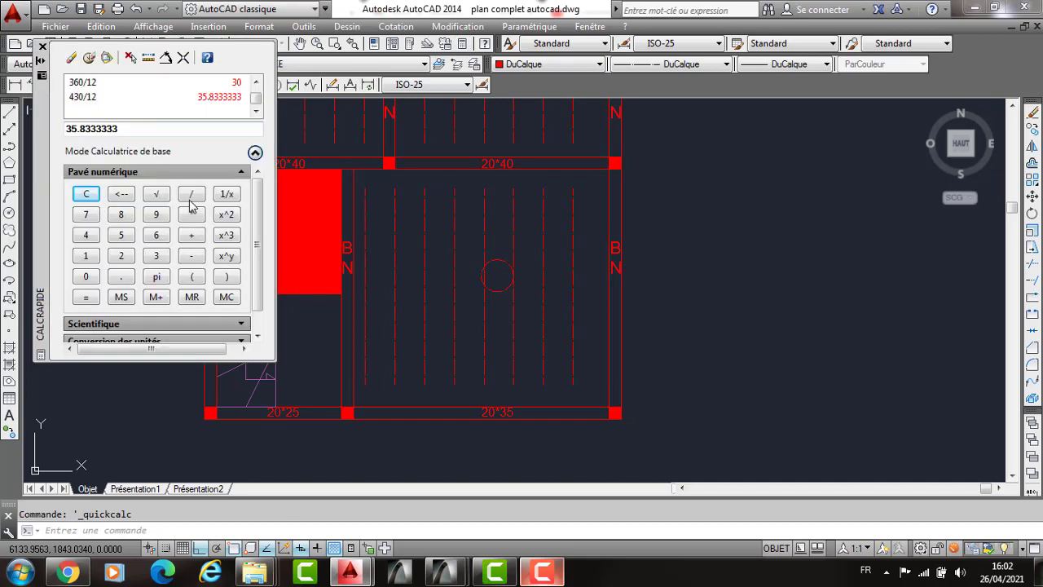
# Calculate 4*4.3 = 17.2 in QuickCalc, correcting the mistyped expression first.
pyautogui.write('4')
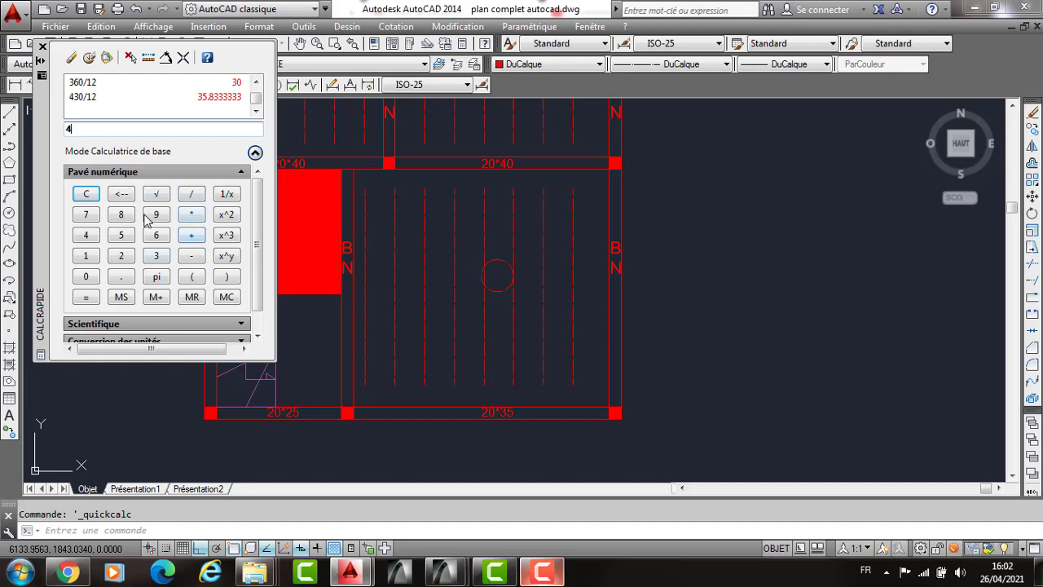
pyautogui.write('4*')
pyautogui.write('.')
pyautogui.write('3')
pyautogui.hotkey('ctrl', 'a')
pyautogui.press('BackSpace')
pyautogui.write('4')
pyautogui.write('*4')
pyautogui.write('3')
pyautogui.press('Return')
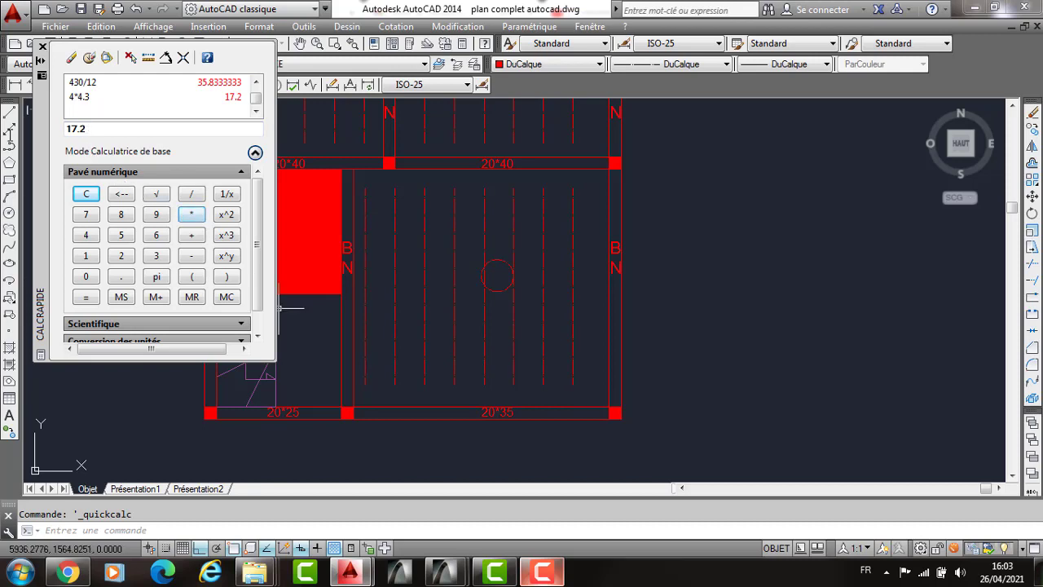
# Calculate 4.3/17.2 = 0.25 and close the quick calculator.
pyautogui.hotkey('ctrl', 'a')
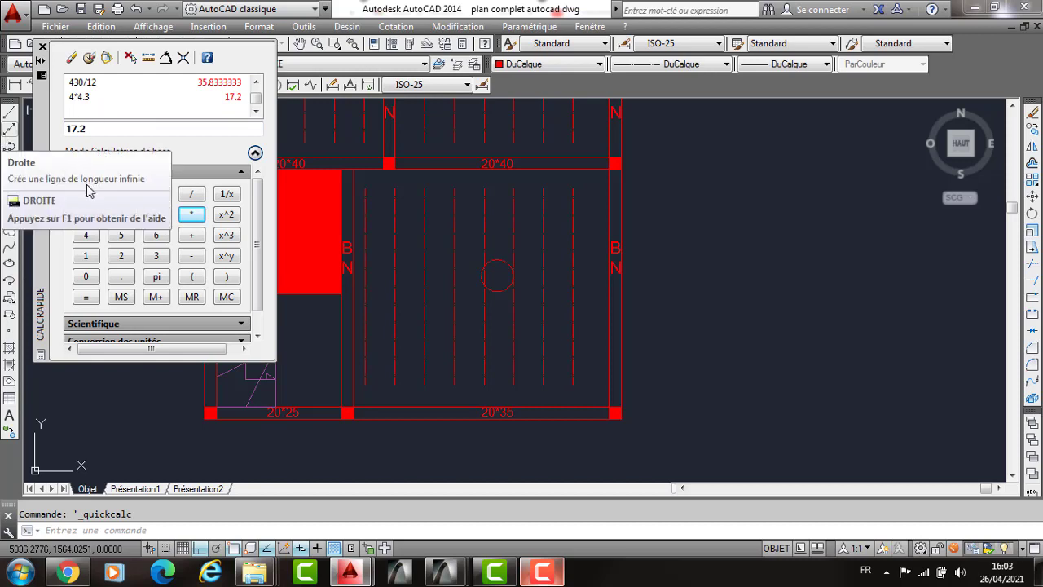
pyautogui.write('4')
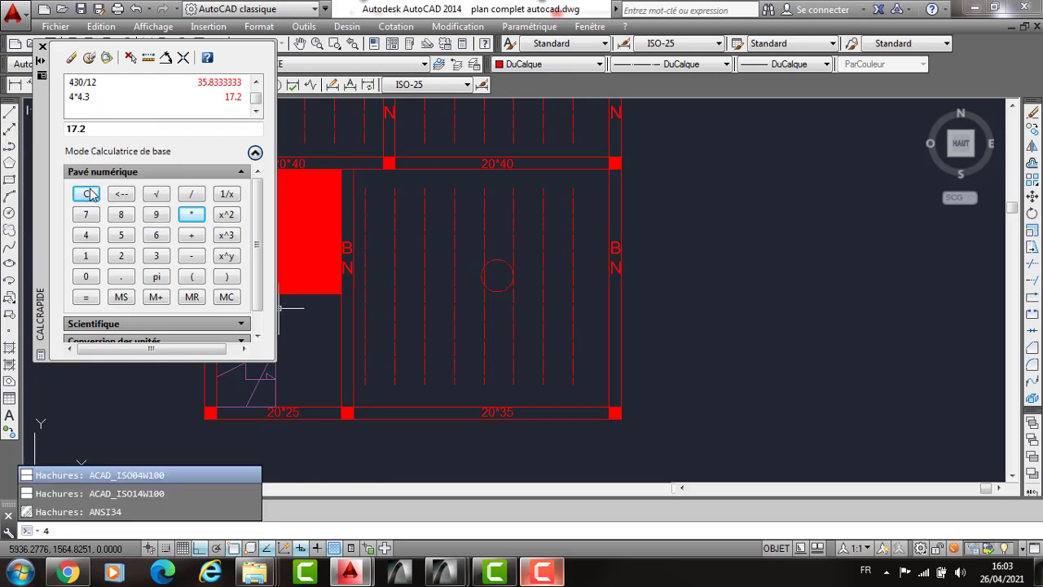
pyautogui.click(89, 194)
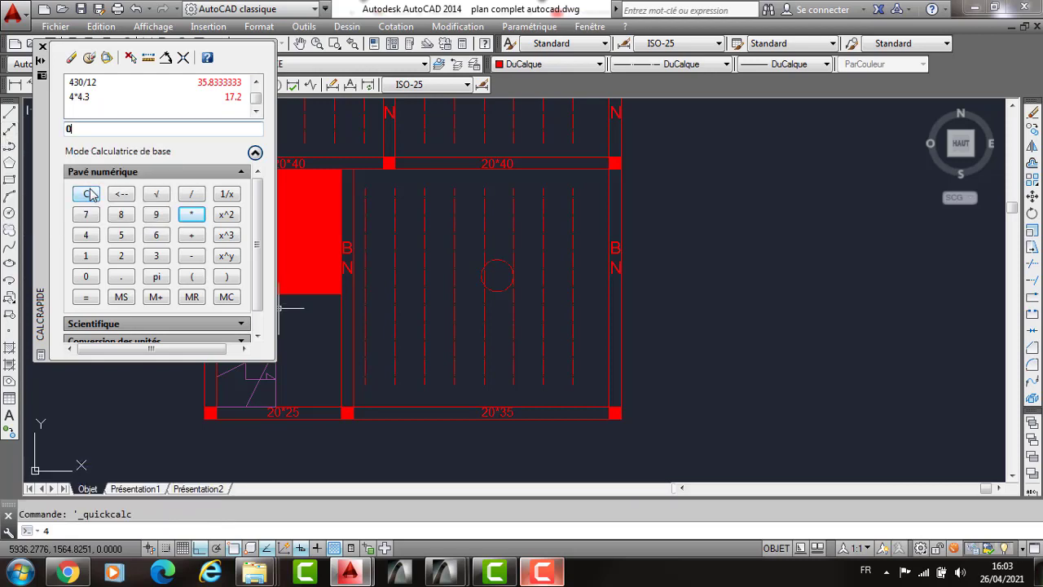
pyautogui.write('4.3')
pyautogui.write('/1')
pyautogui.write('7.2')
pyautogui.press('Return')
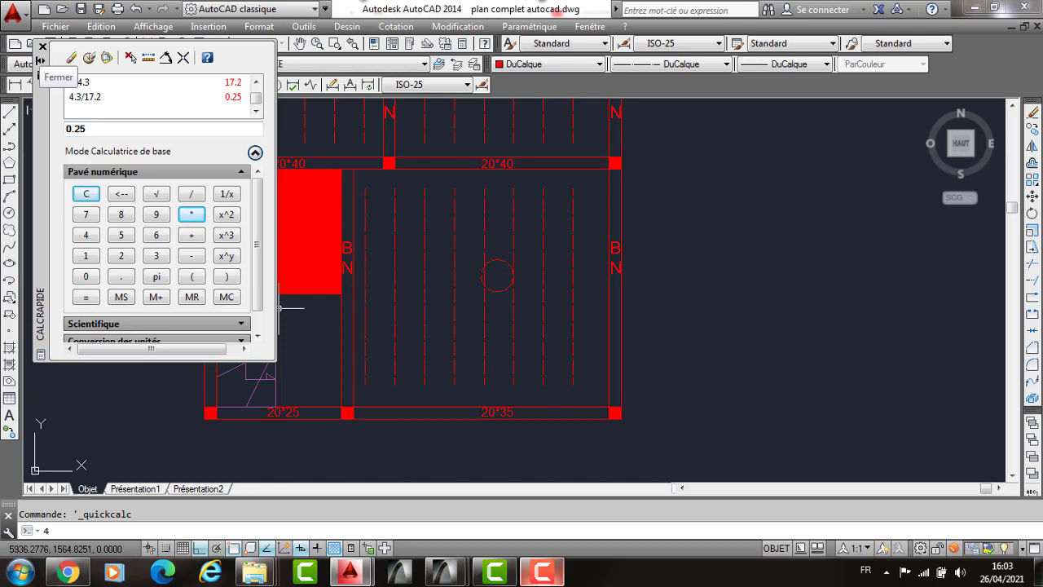
pyautogui.click(42, 47)
pyautogui.scroll(2, 516, 310)
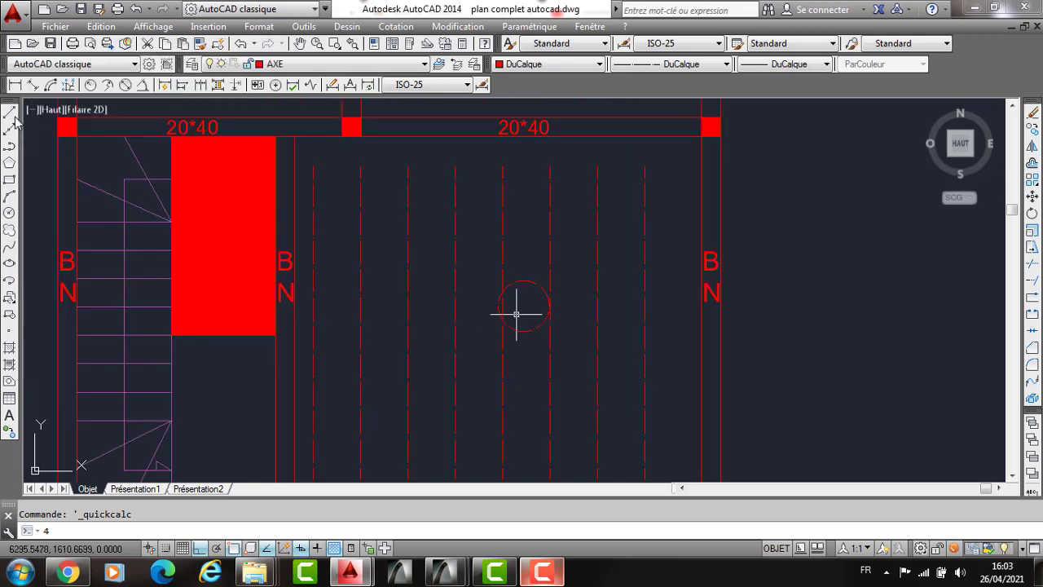
# Draw a line from the small circle to the bay's bottom-left corner.
pyautogui.moveTo(483, 313); pyautogui.dragTo(484, 297, button='middle')
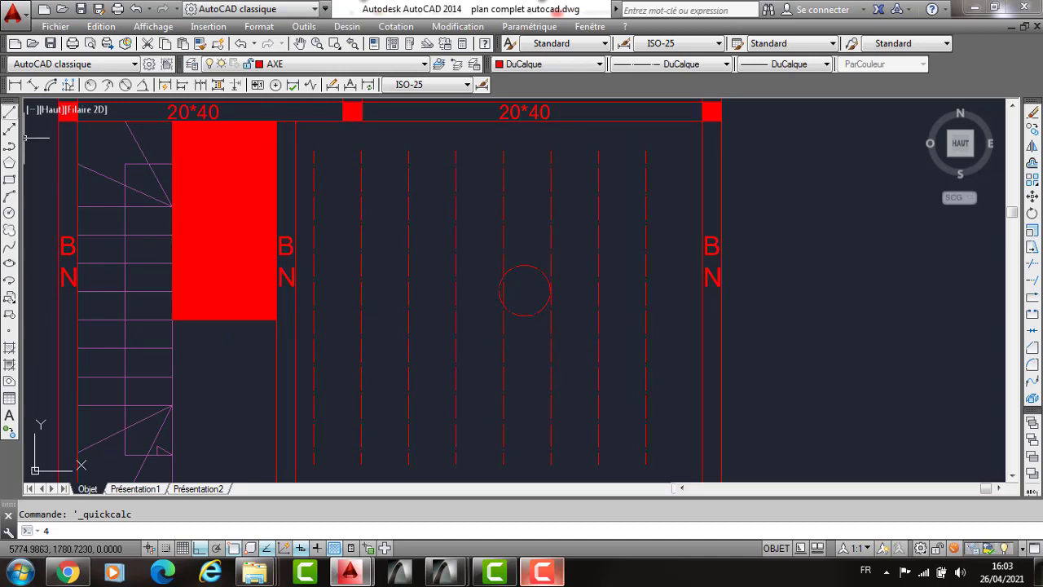
pyautogui.click(10, 112)
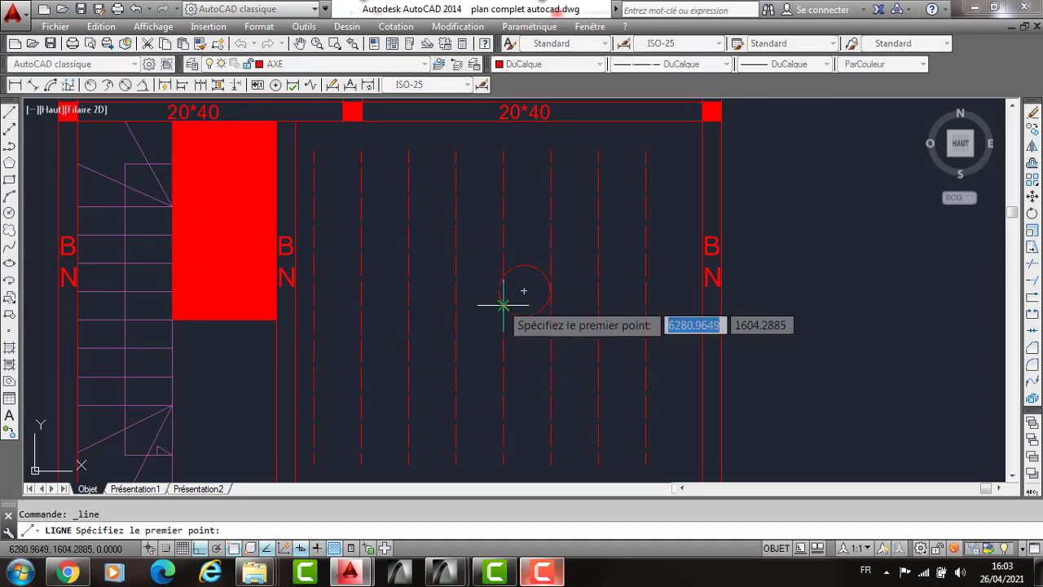
pyautogui.click(504, 305)
pyautogui.moveTo(504, 305); pyautogui.dragTo(537, 150, button='middle')
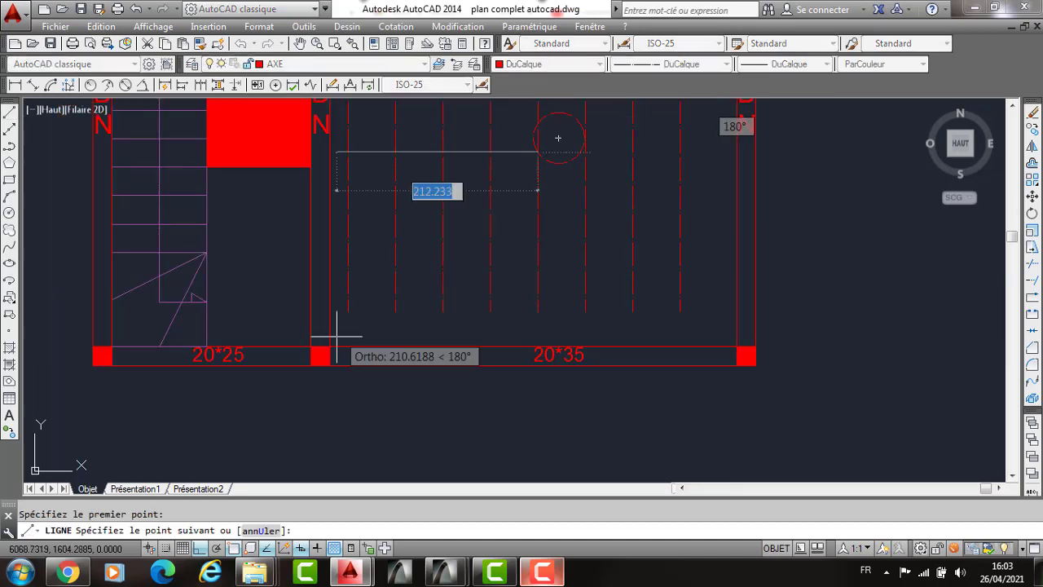
pyautogui.click(330, 342)
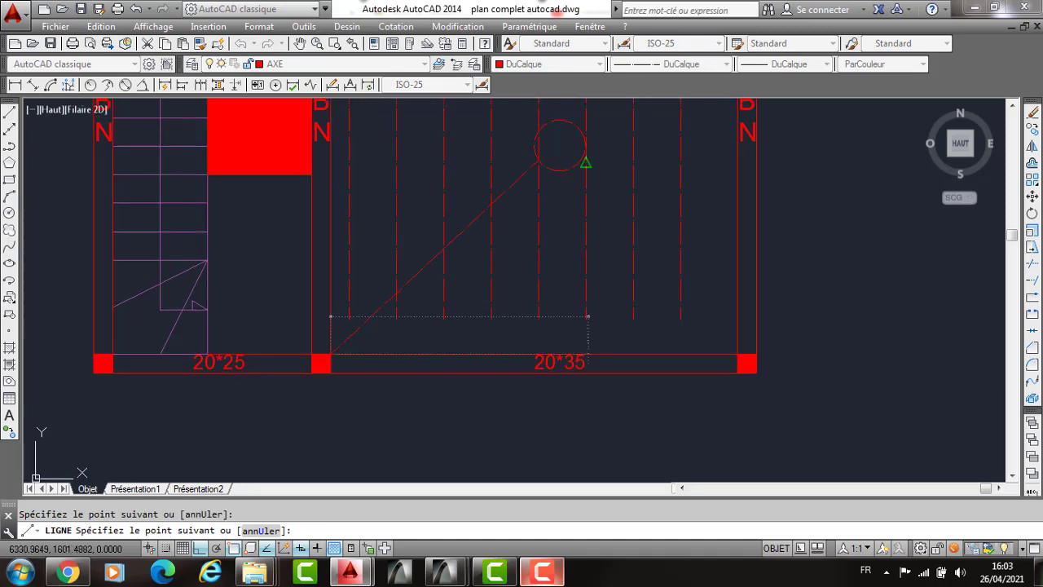
pyautogui.press('Return')
# Using Nearest snap, draw a line from the circle's edge to the bay's top-right corner.
pyautogui.moveTo(602, 127); pyautogui.dragTo(560, 258, button='middle')
pyautogui.press('Return')
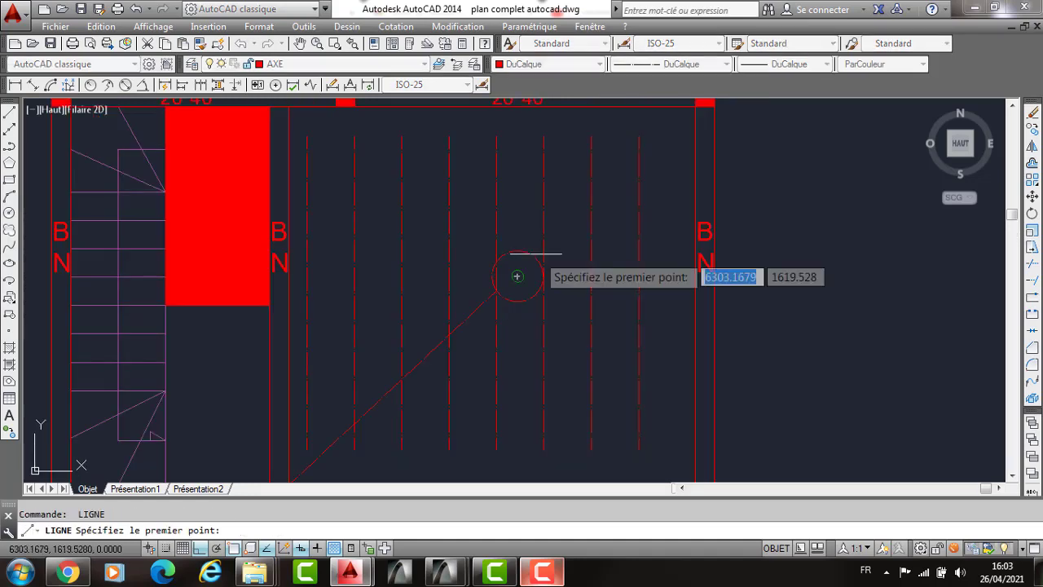
pyautogui.rightClick(235, 549)
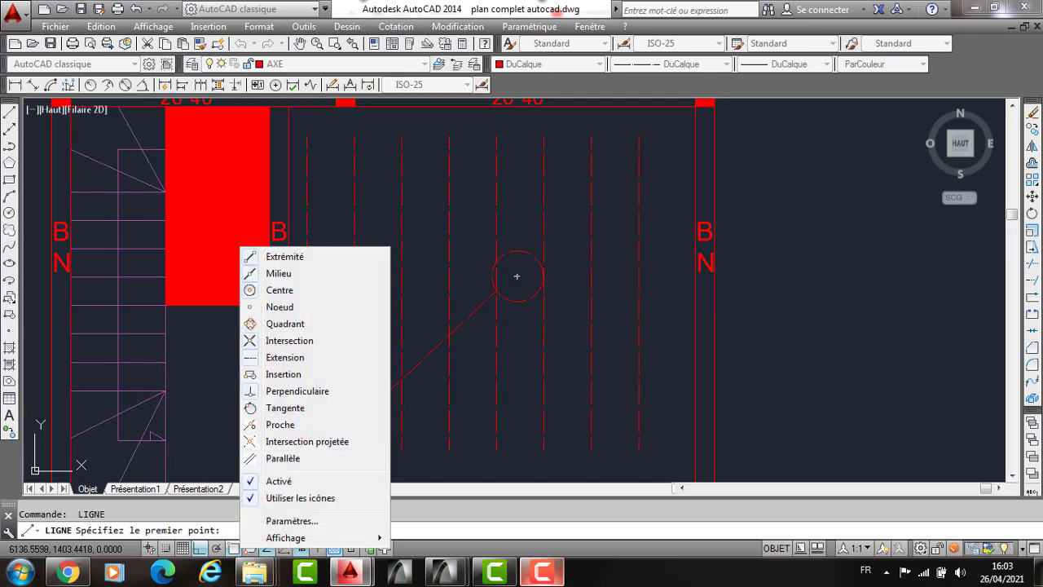
pyautogui.click(280, 425)
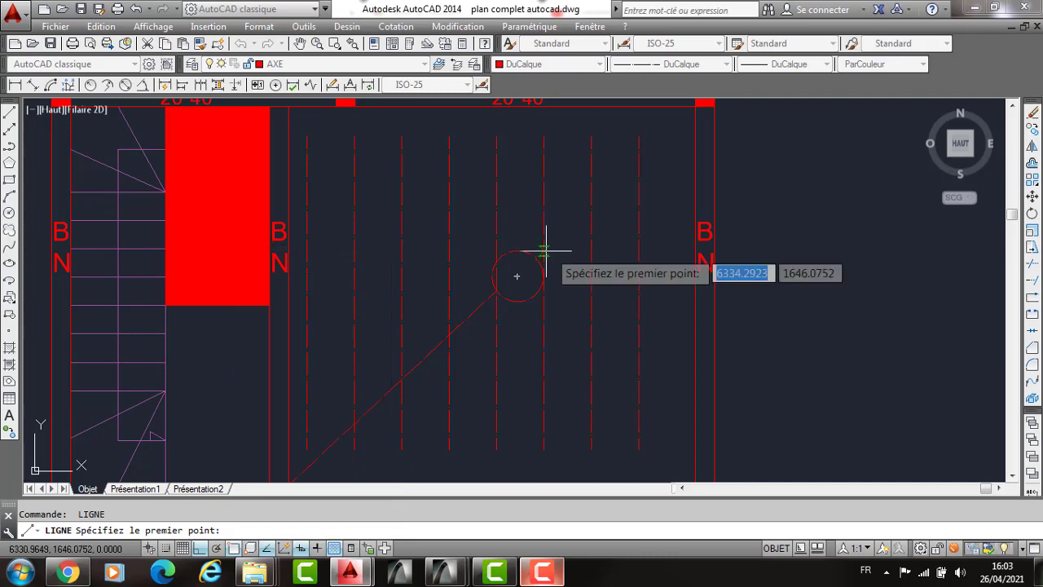
pyautogui.click(544, 252)
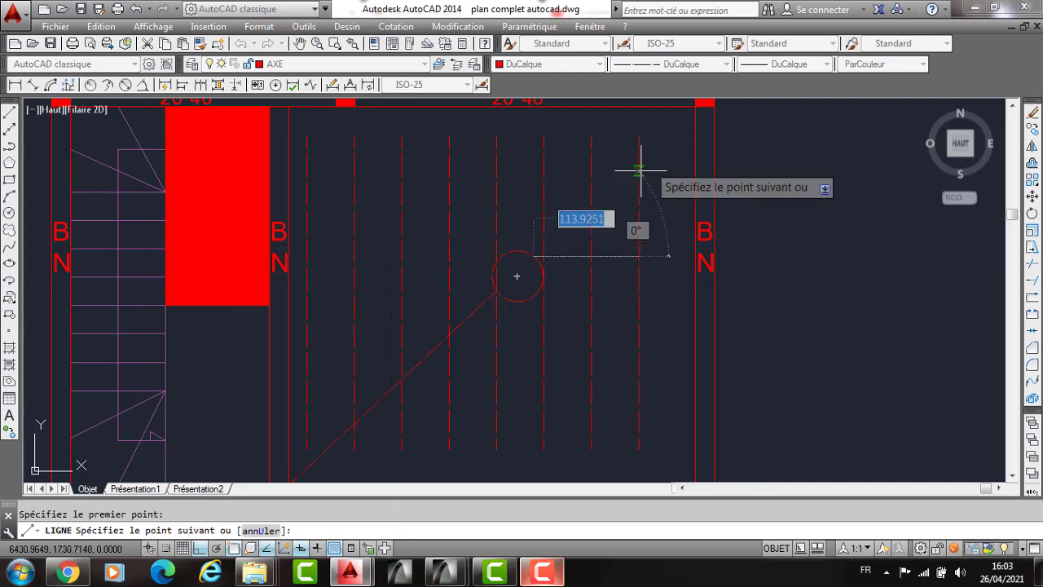
pyautogui.click(697, 106)
pyautogui.press('Return')
pyautogui.scroll(2, 497, 231)
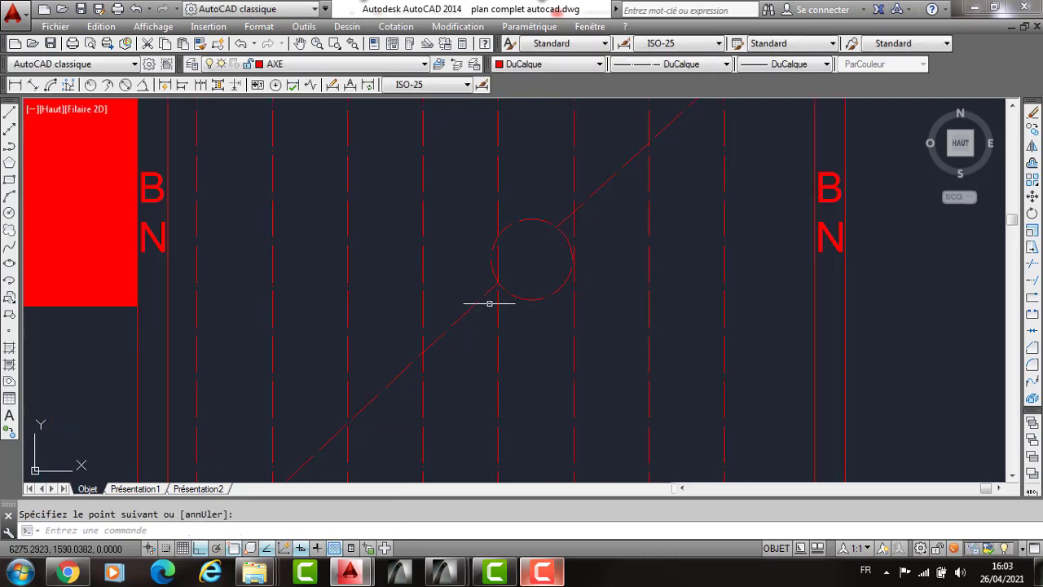
# Copy the 20*40 beam label into the circle on the bay diagonal.
pyautogui.click(509, 114)
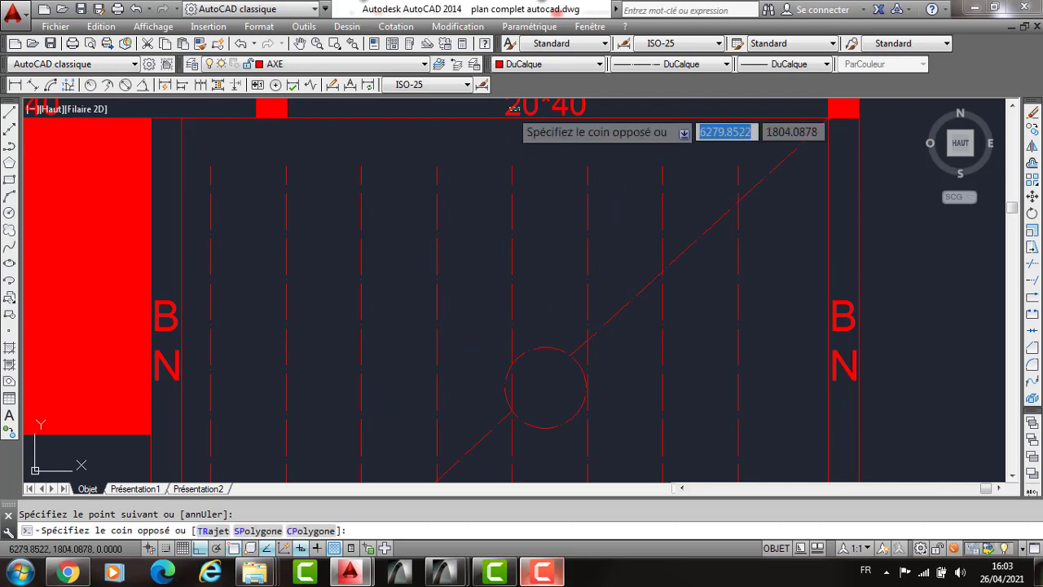
pyautogui.write('c')
pyautogui.press('Return')
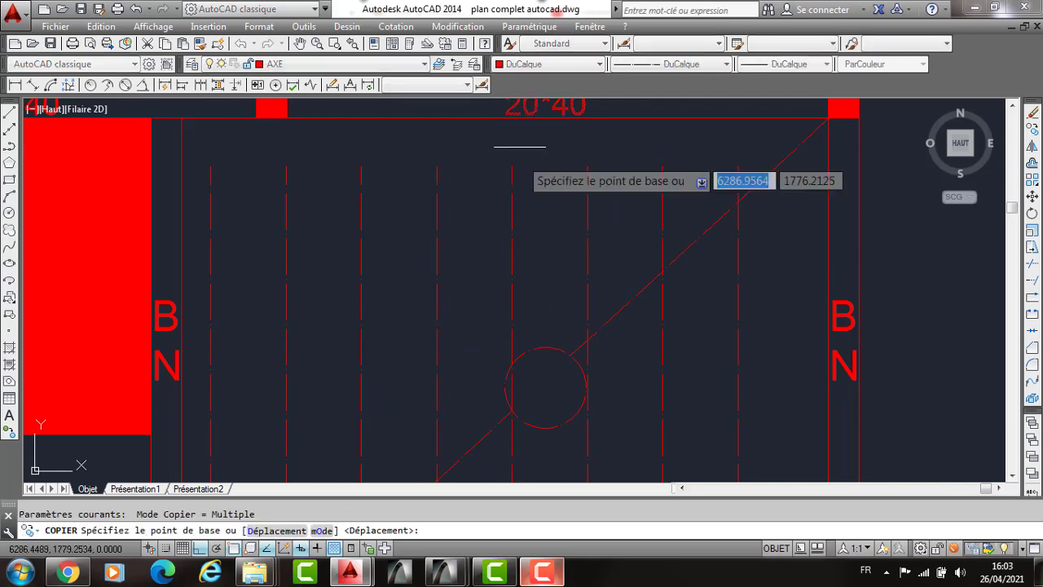
pyautogui.click(512, 111)
pyautogui.scroll(2, 560, 401)
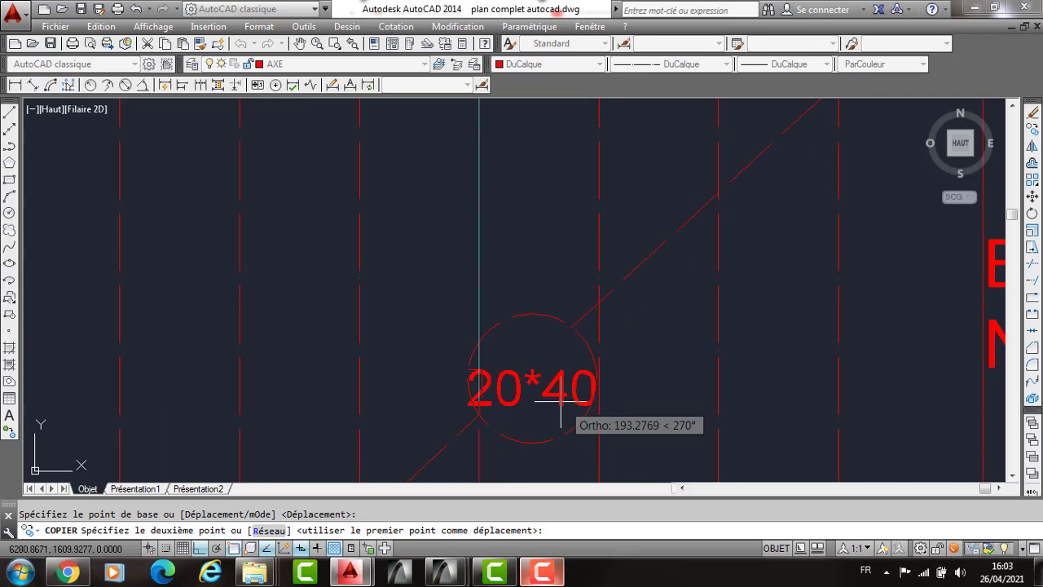
pyautogui.click(543, 389)
pyautogui.press('Escape')
pyautogui.click(591, 388)
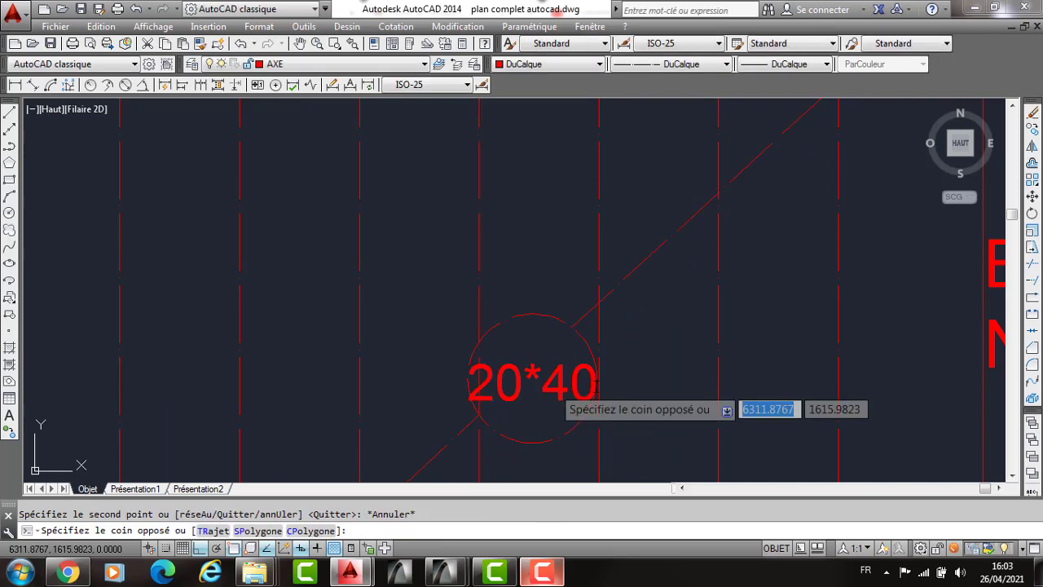
# Change the copied label's text to 20+5 and centre it inside the circle.
pyautogui.click(496, 396)
pyautogui.doubleClick(436, 399)
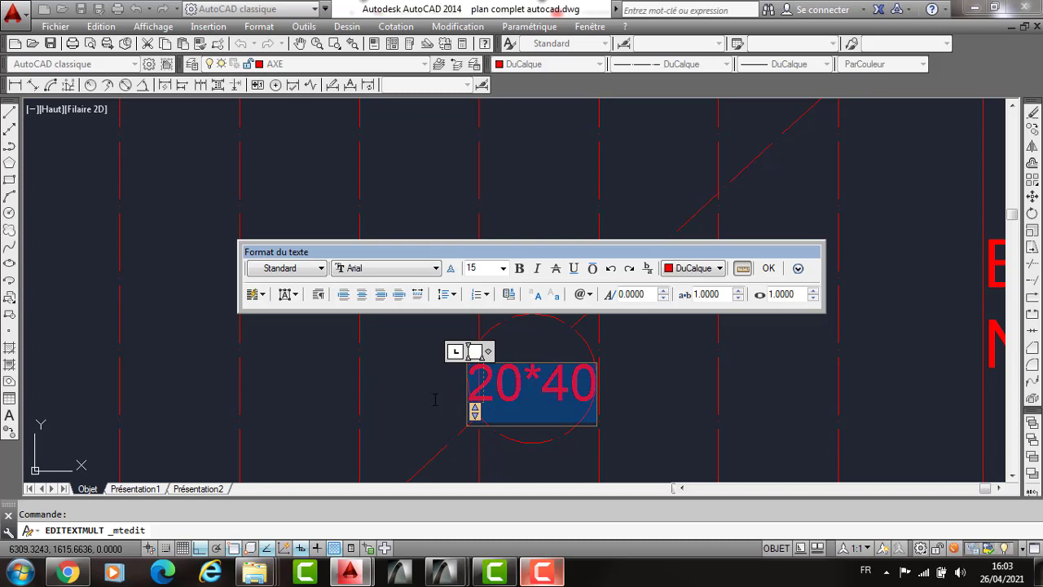
pyautogui.write('20')
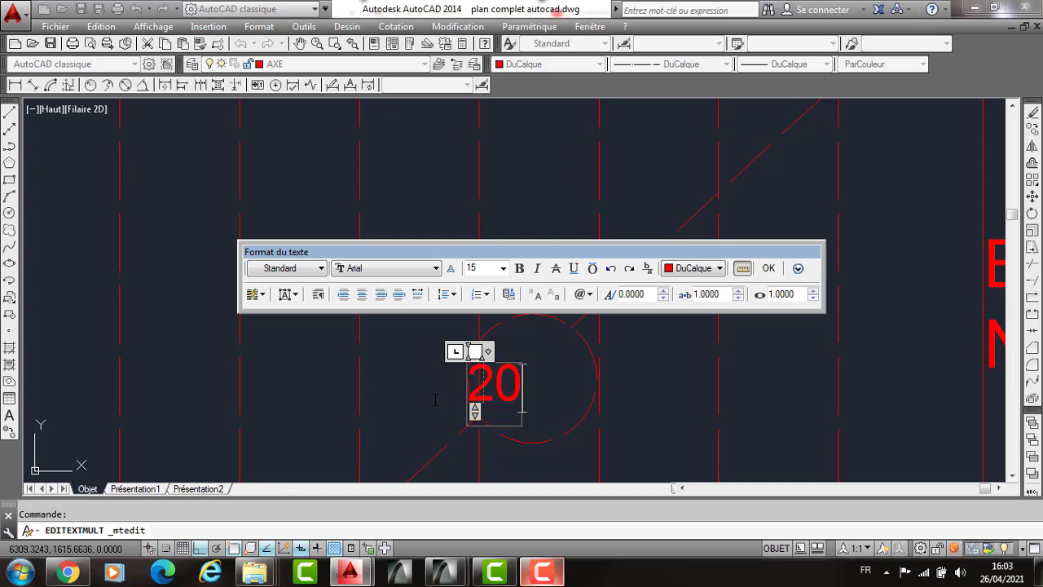
pyautogui.write('+')
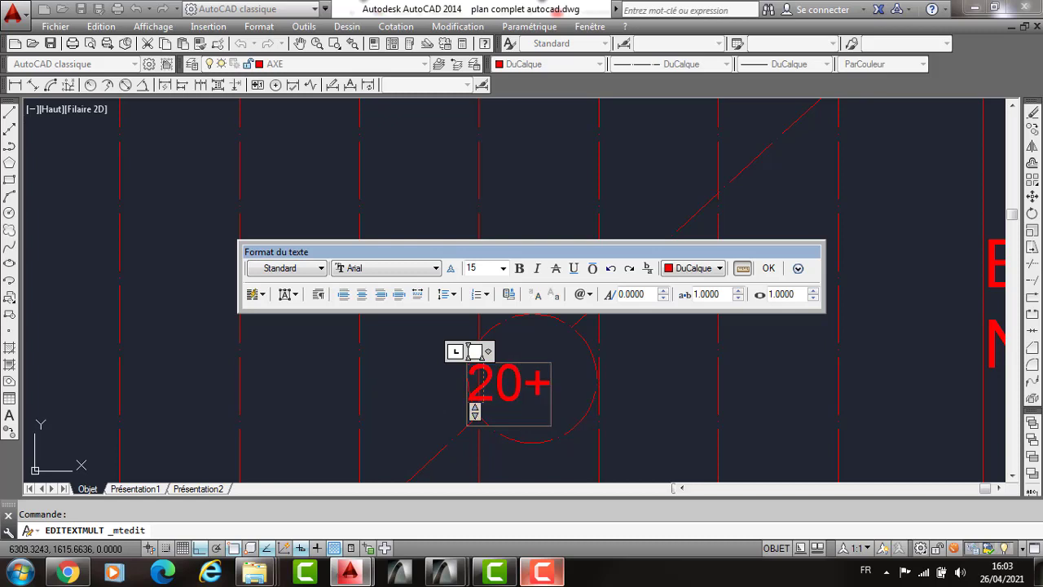
pyautogui.write('5')
pyautogui.hotkey('ctrl', 'Return')
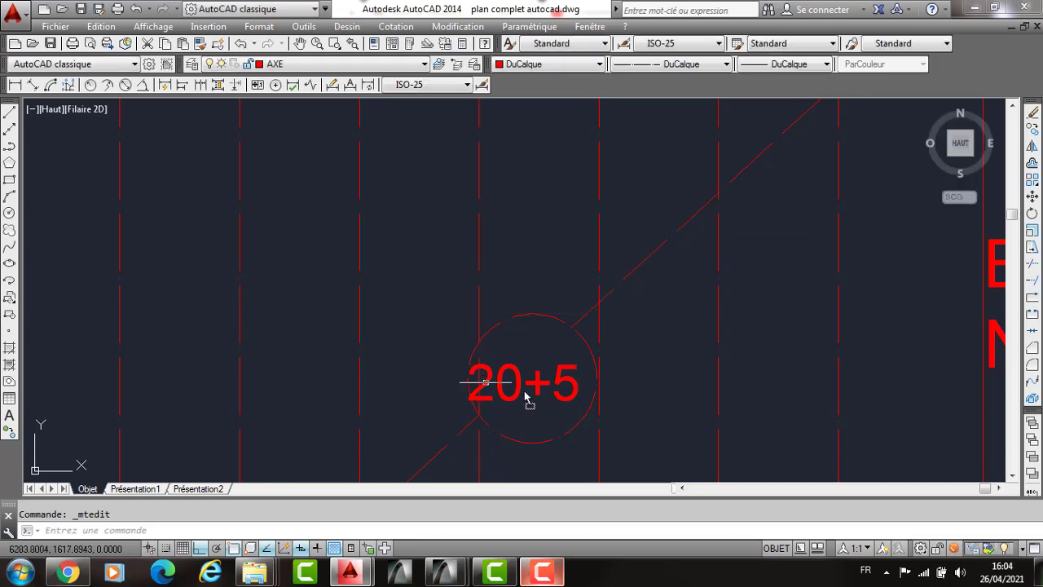
pyautogui.click(526, 400)
pyautogui.click(504, 397)
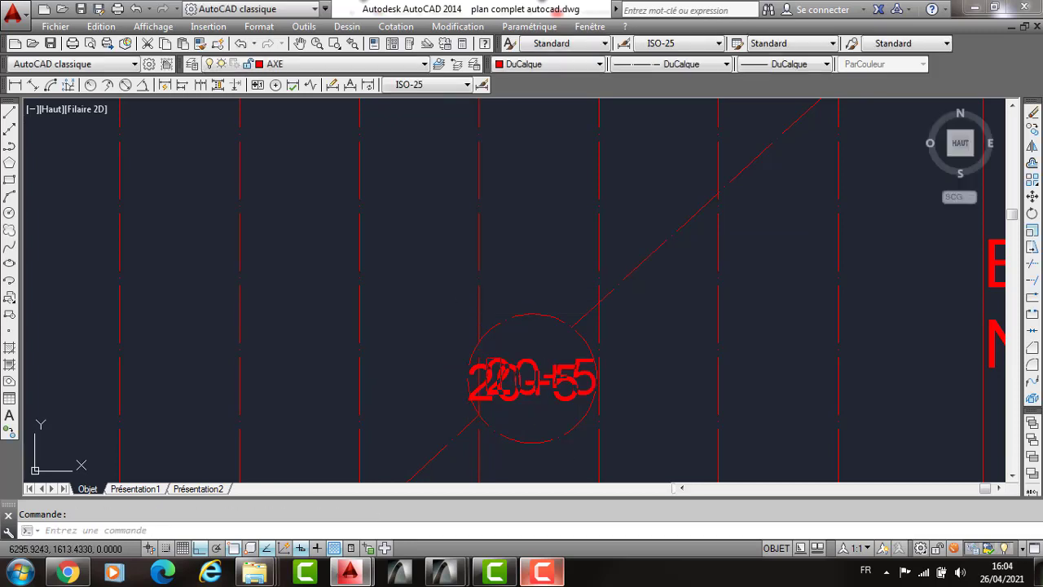
pyautogui.click(512, 390)
pyautogui.scroll(-10, 512, 390)
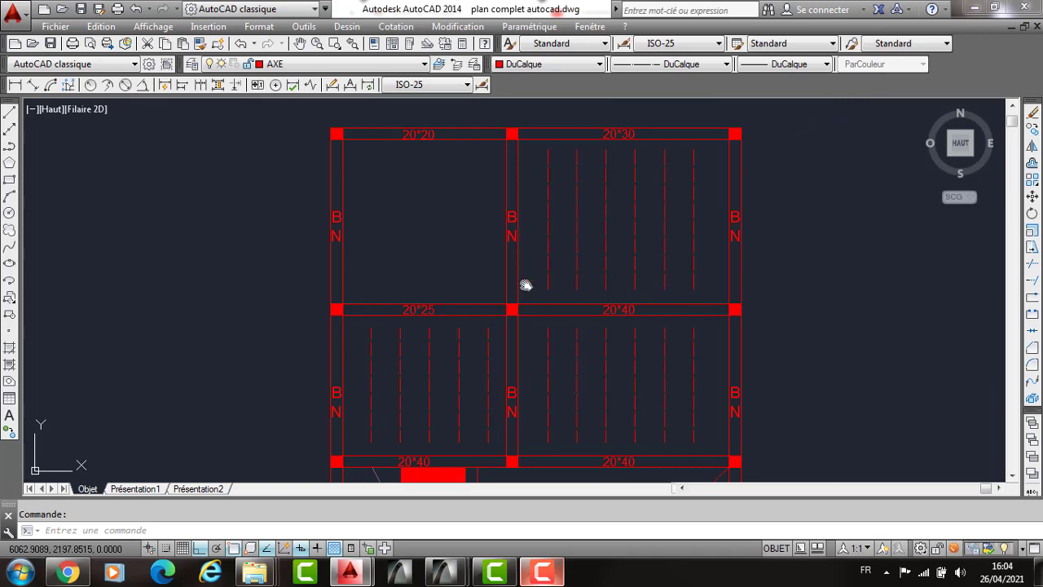
pyautogui.scroll(8, 524, 284)
pyautogui.scroll(-6, 481, 269)
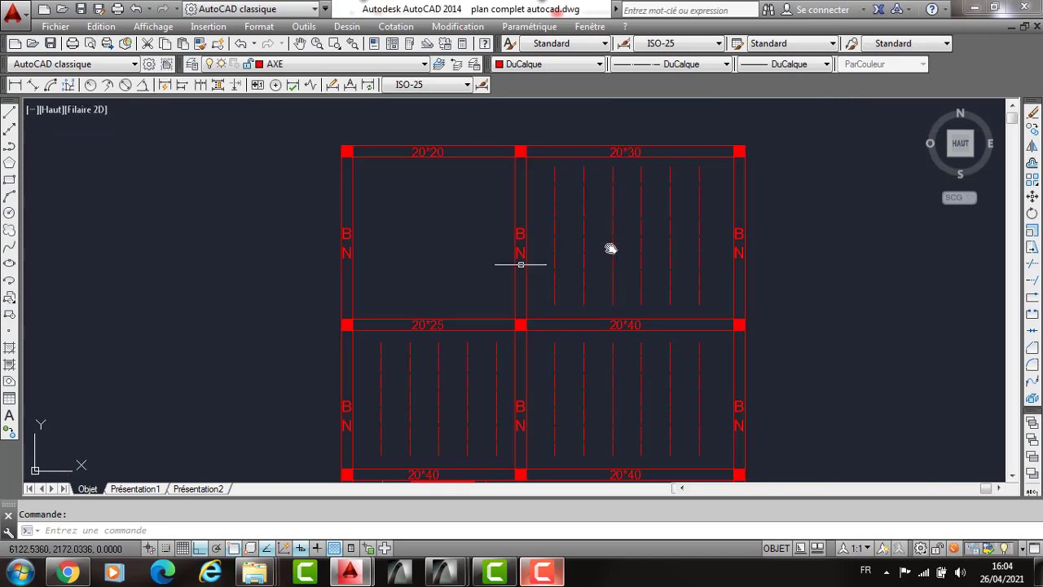
pyautogui.moveTo(608, 355); pyautogui.dragTo(583, 239, button='middle')
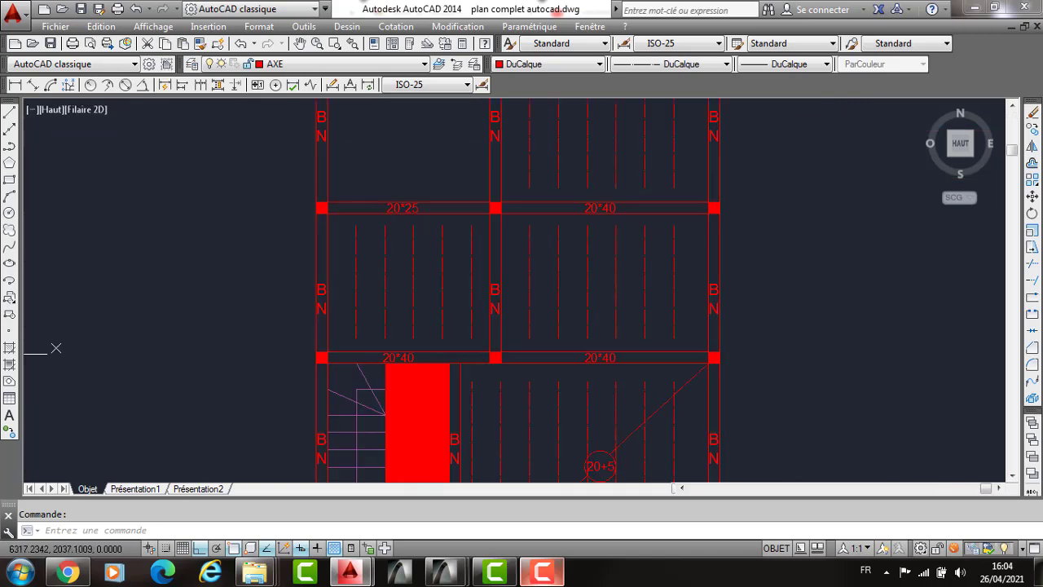
pyautogui.moveTo(758, 426); pyautogui.dragTo(758, 324, button='middle')
pyautogui.scroll(-2, 683, 276)
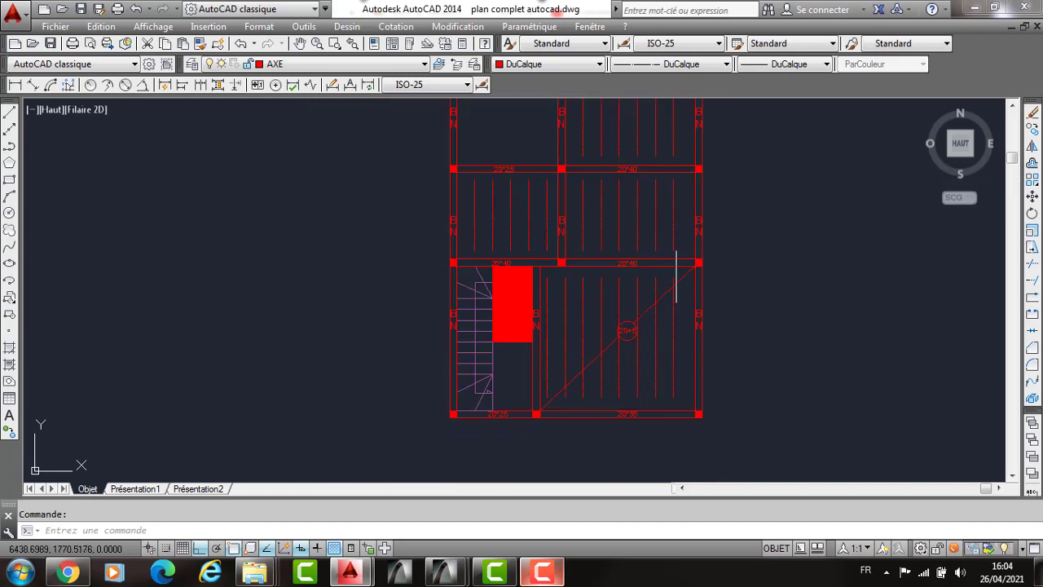
pyautogui.moveTo(676, 277); pyautogui.dragTo(618, 280, button='middle')
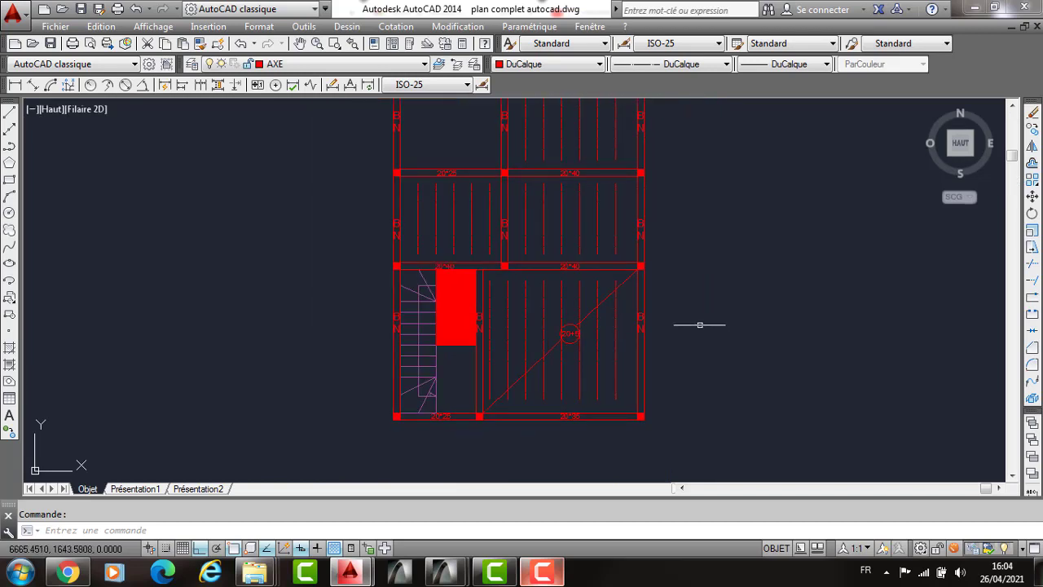
pyautogui.moveTo(700, 325); pyautogui.dragTo(685, 354, button='middle')
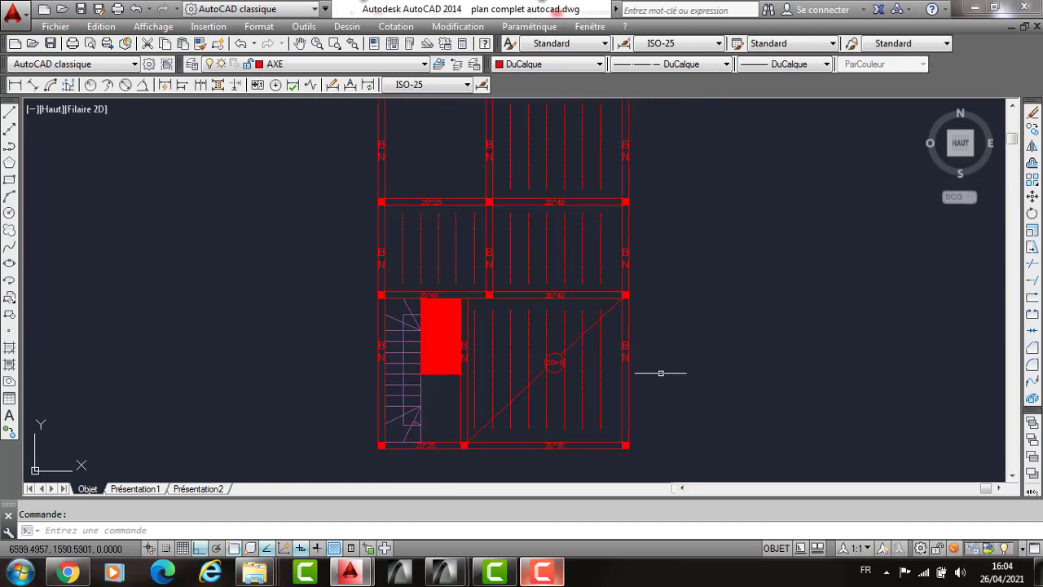
pyautogui.scroll(2, 539, 245)
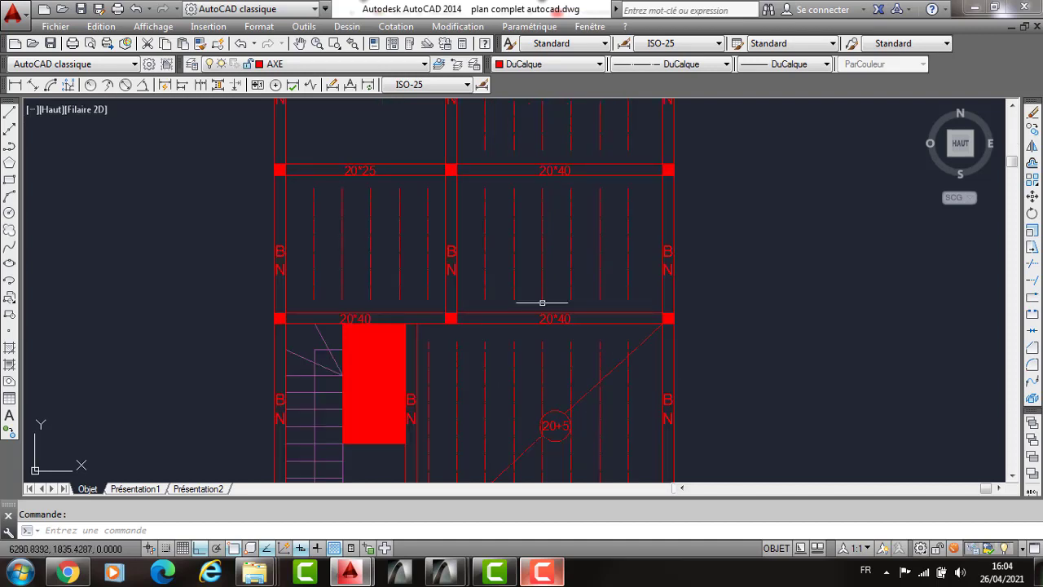
pyautogui.scroll(2, 568, 144)
pyautogui.scroll(2, 568, 144)
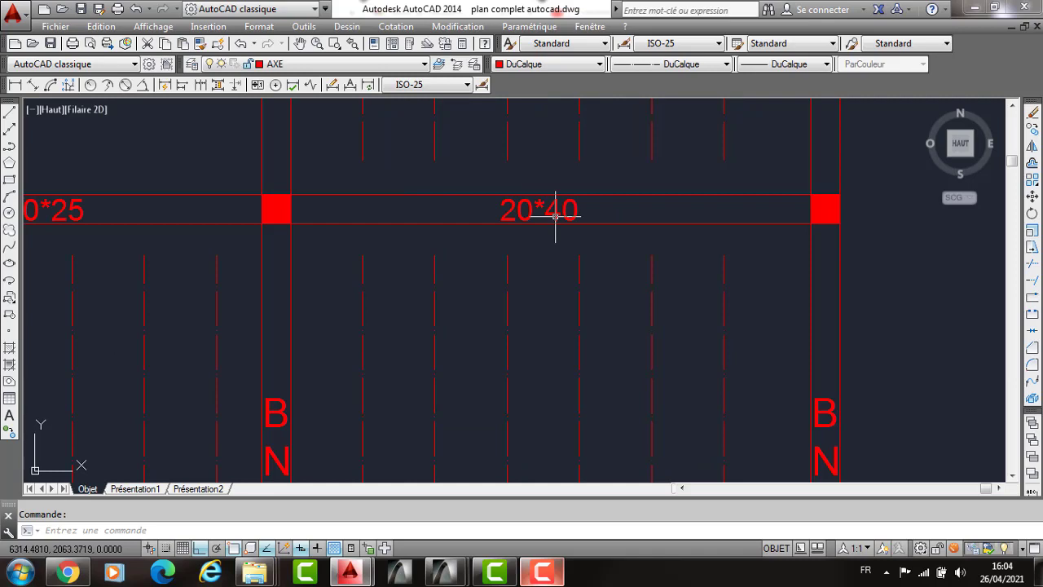
pyautogui.scroll(-2, 555, 212)
pyautogui.scroll(-2, 555, 212)
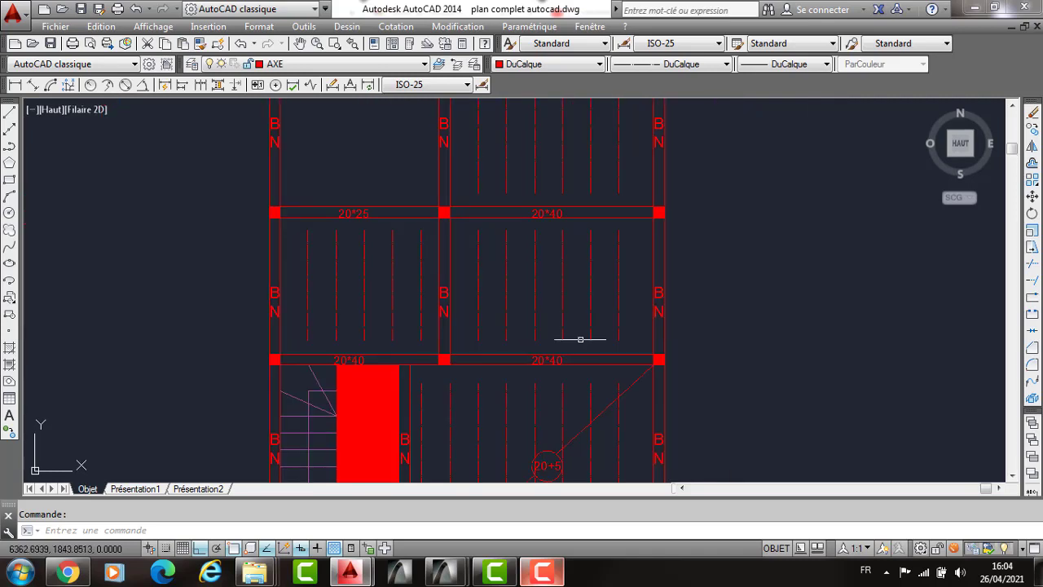
pyautogui.moveTo(580, 339); pyautogui.dragTo(562, 258, button='middle')
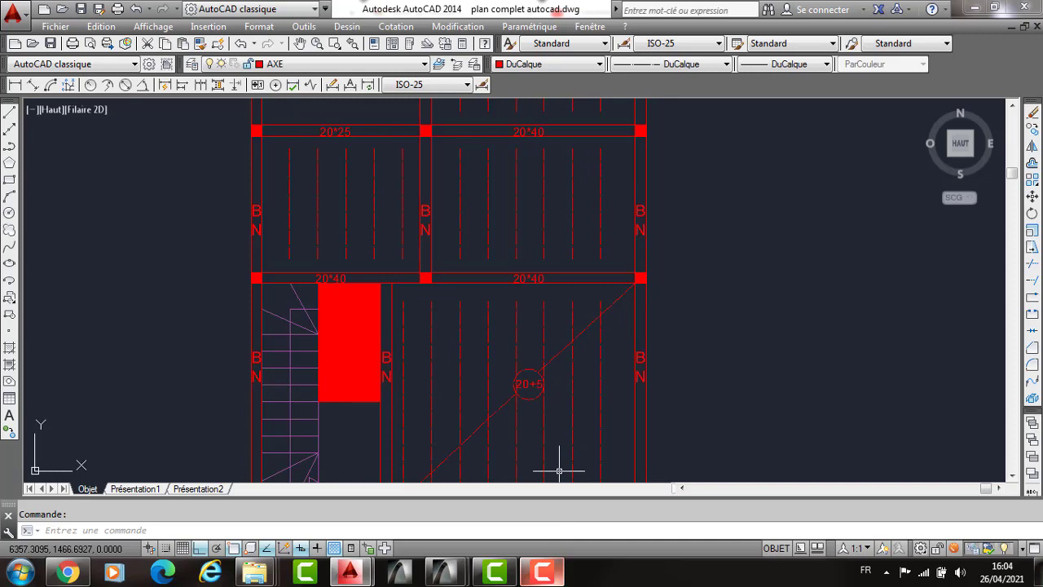
pyautogui.scroll(-2, 558, 408)
# Copy the whole framing plan from its corner to a new spot further right.
pyautogui.scroll(-2, 631, 275)
pyautogui.click(442, 409)
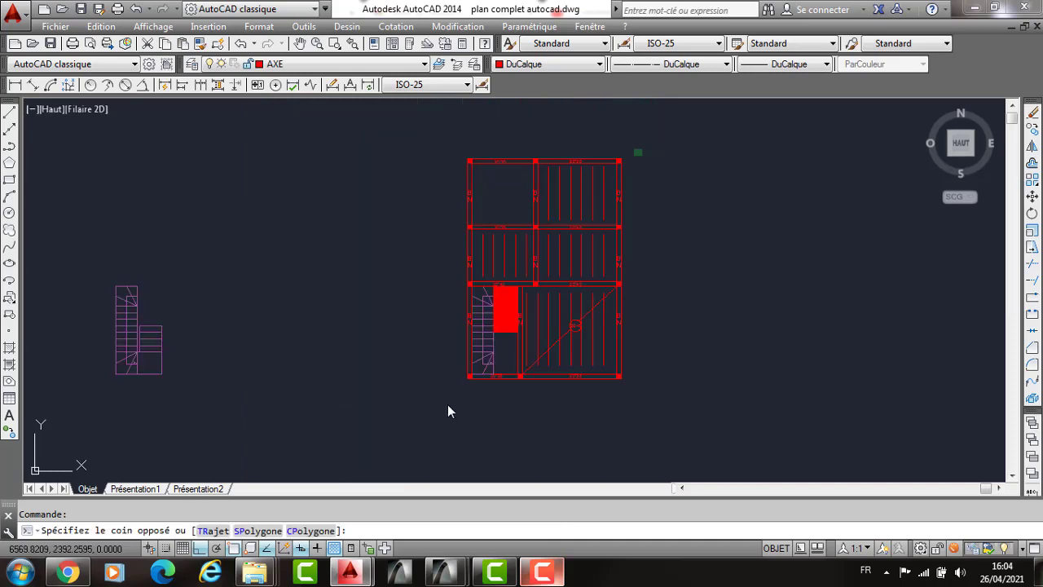
pyautogui.write('CP')
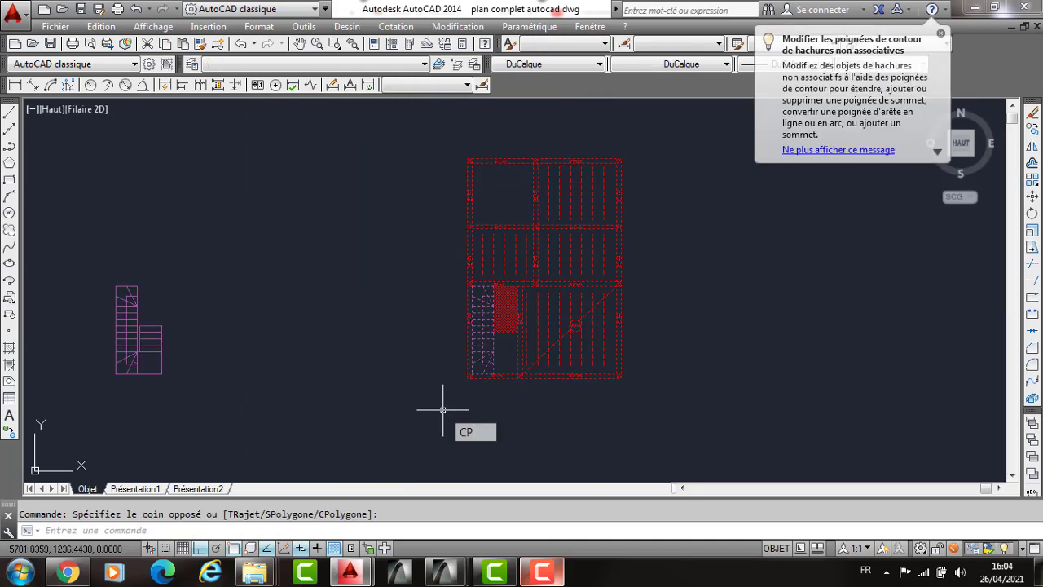
pyautogui.press('Return')
pyautogui.click(467, 378)
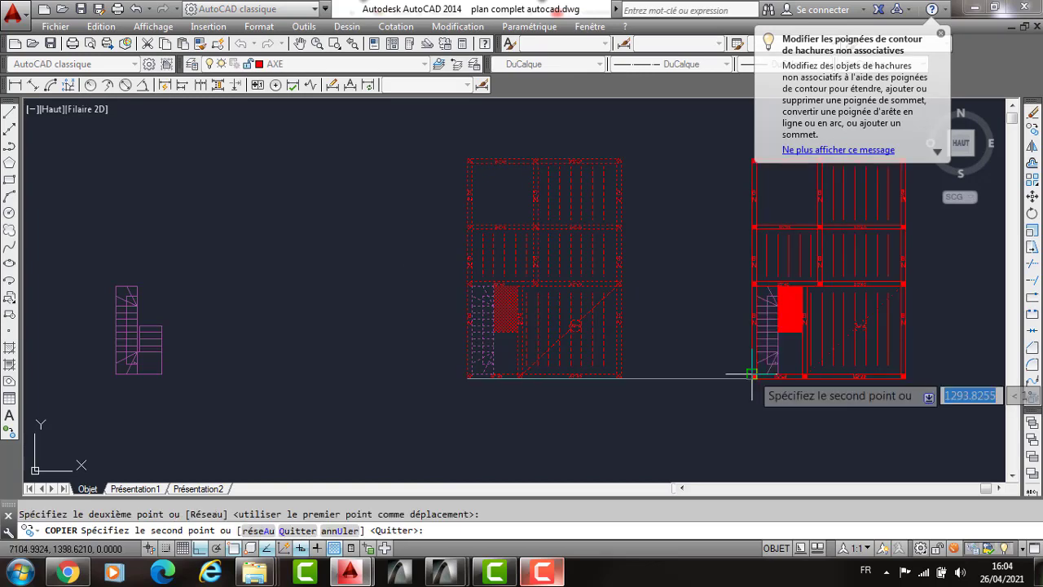
pyautogui.click(751, 374)
pyautogui.press('Return')
# Erase the original 113-object framing plan from its old position.
pyautogui.click(645, 135)
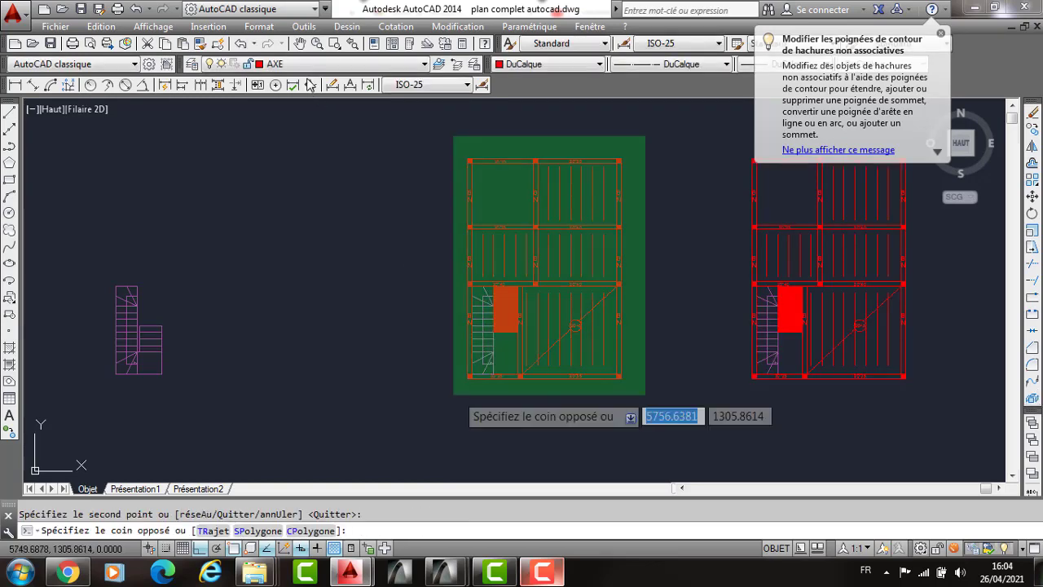
pyautogui.click(454, 396)
pyautogui.press('Delete')
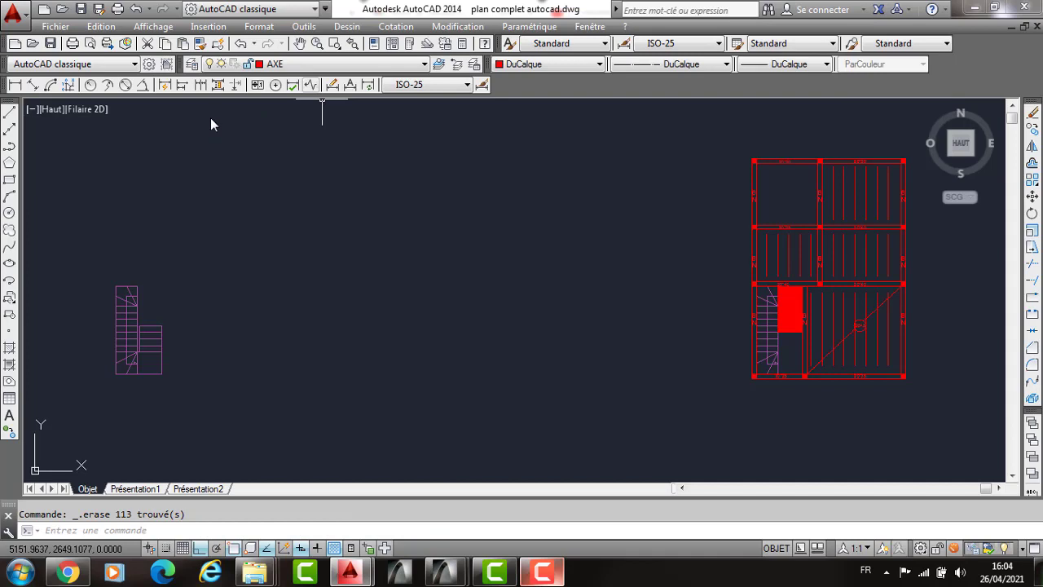
pyautogui.click(236, 64)
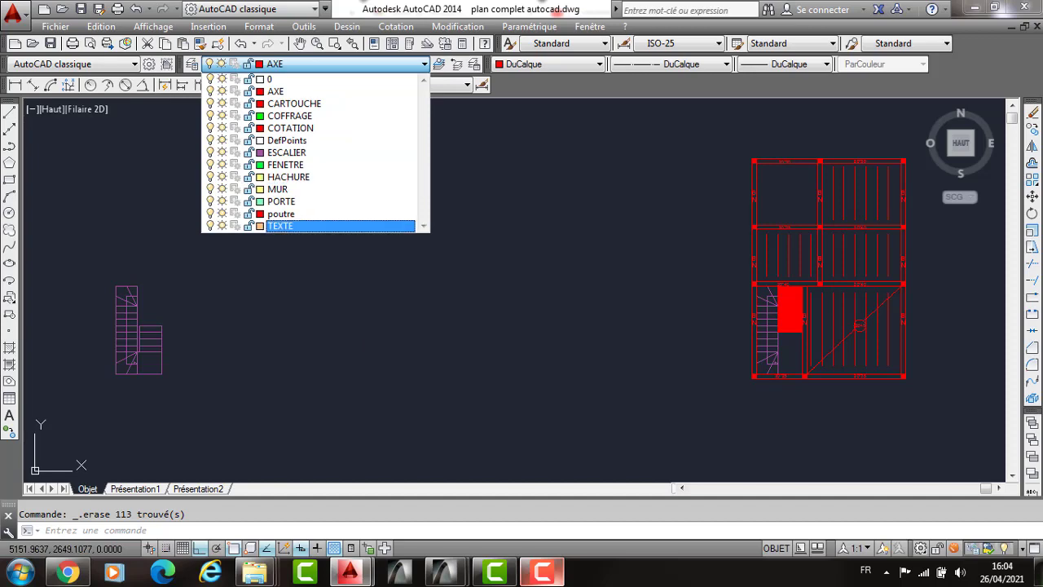
# Erase the 65-object middle floor plan, keeping AXE as the current layer.
pyautogui.click(663, 141)
pyautogui.click(663, 142)
pyautogui.click(454, 401)
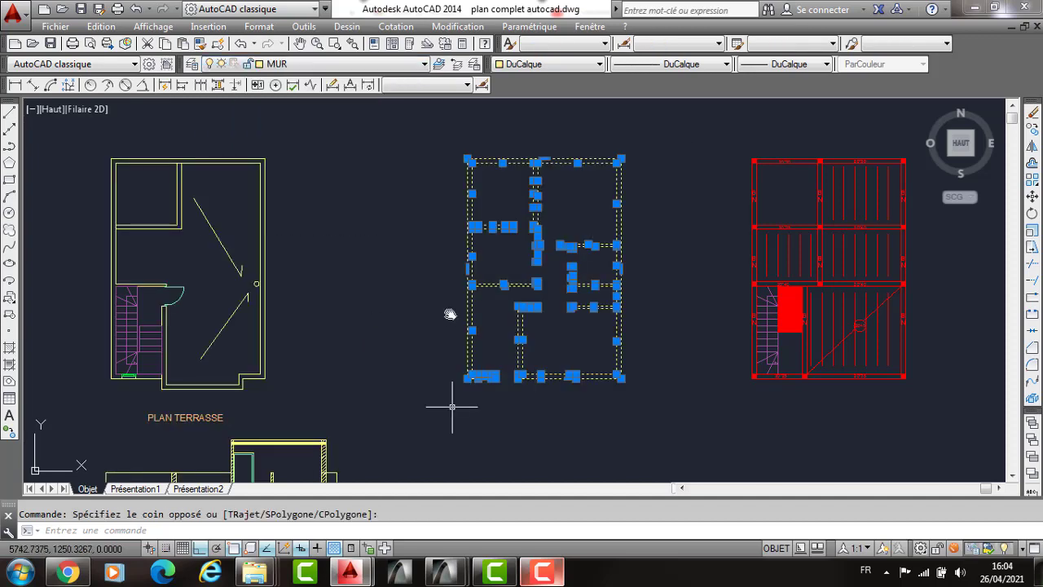
pyautogui.press('Delete')
pyautogui.scroll(-5, 431, 337)
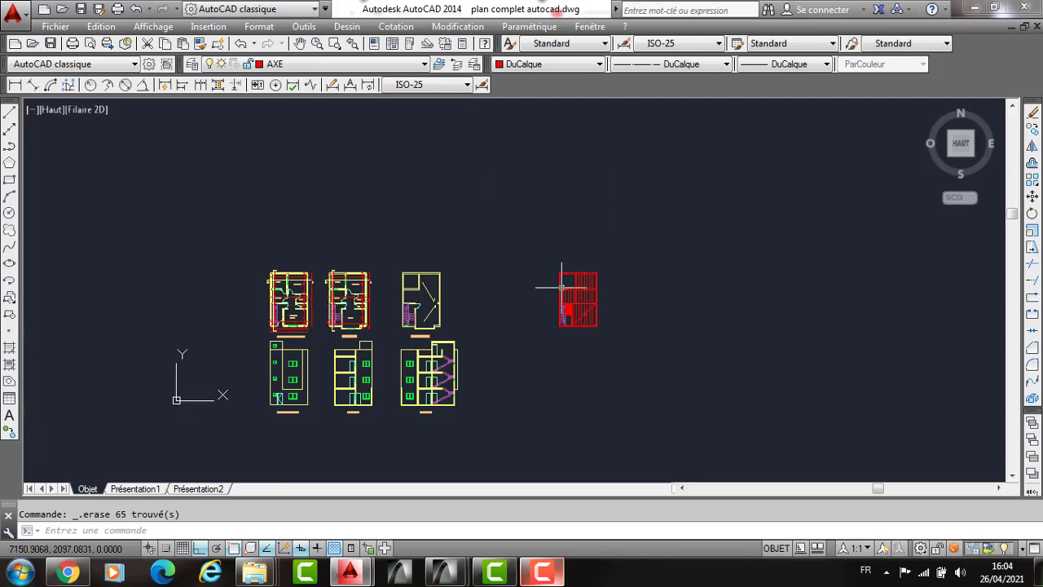
pyautogui.scroll(2, 548, 322)
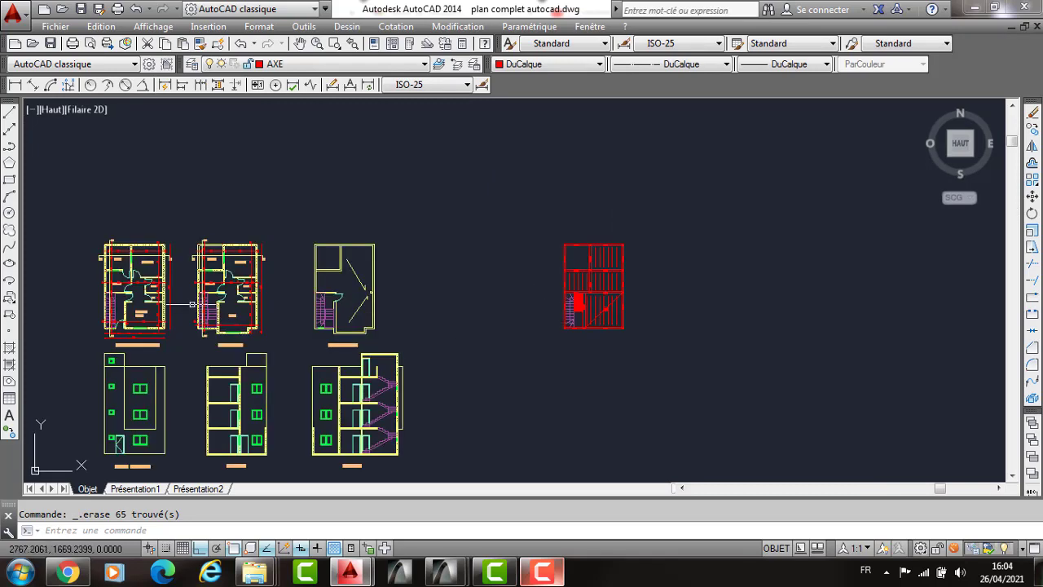
pyautogui.scroll(2, 192, 304)
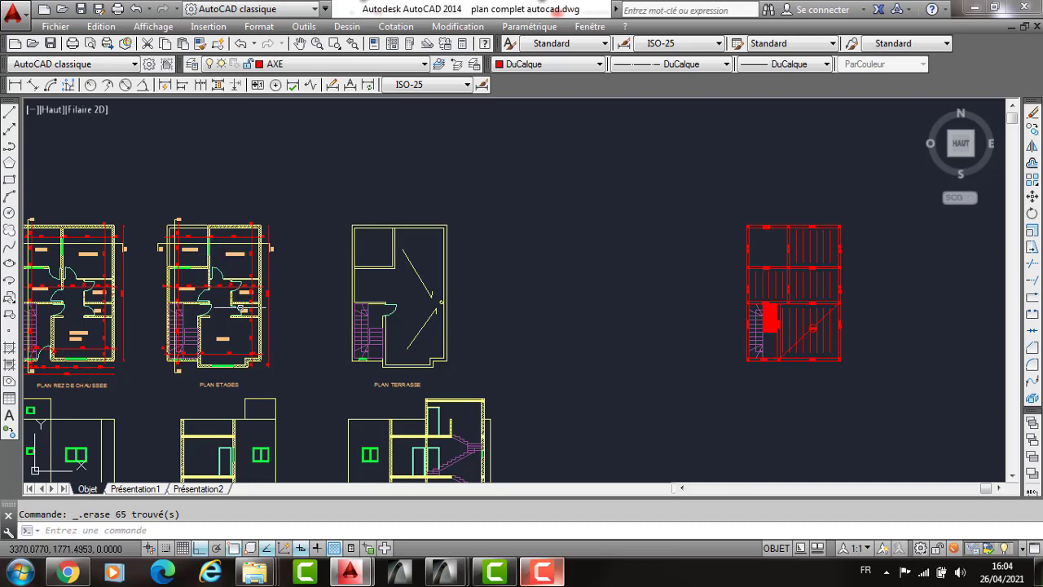
pyautogui.moveTo(274, 281); pyautogui.dragTo(282, 263, button='middle')
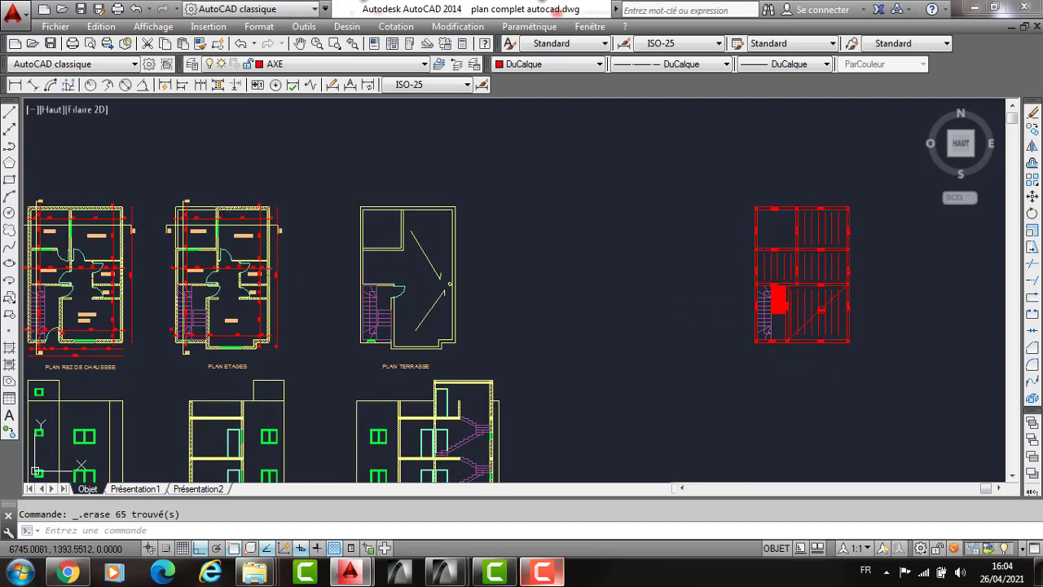
pyautogui.moveTo(821, 362); pyautogui.dragTo(642, 285, button='middle')
pyautogui.scroll(4, 642, 286)
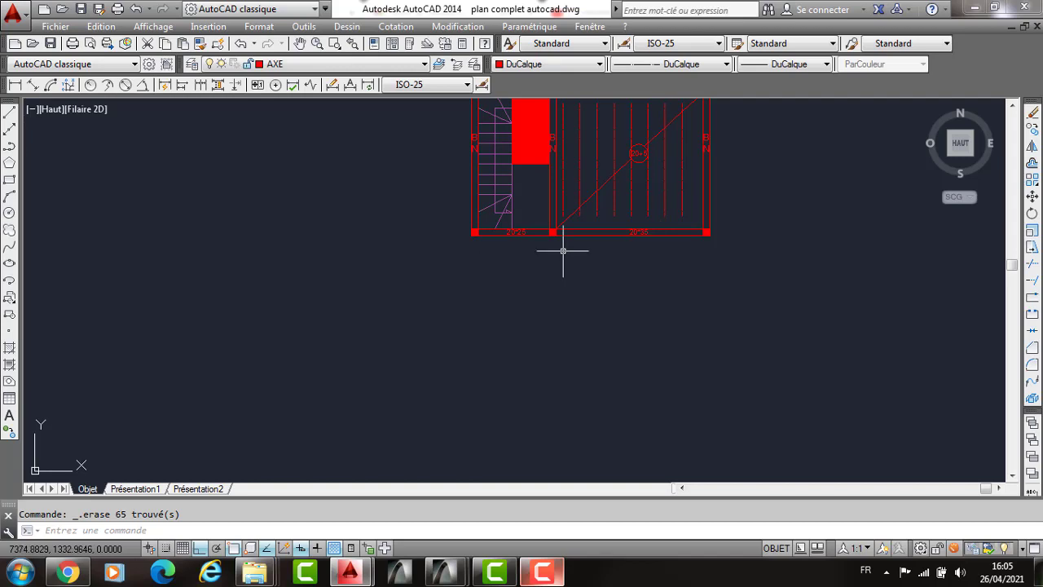
pyautogui.scroll(1, 562, 251)
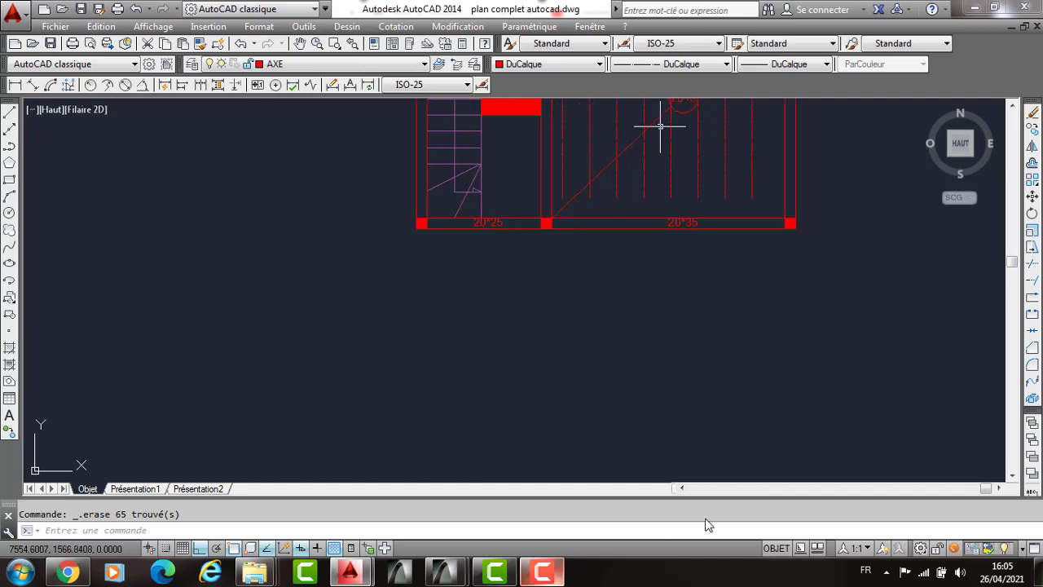